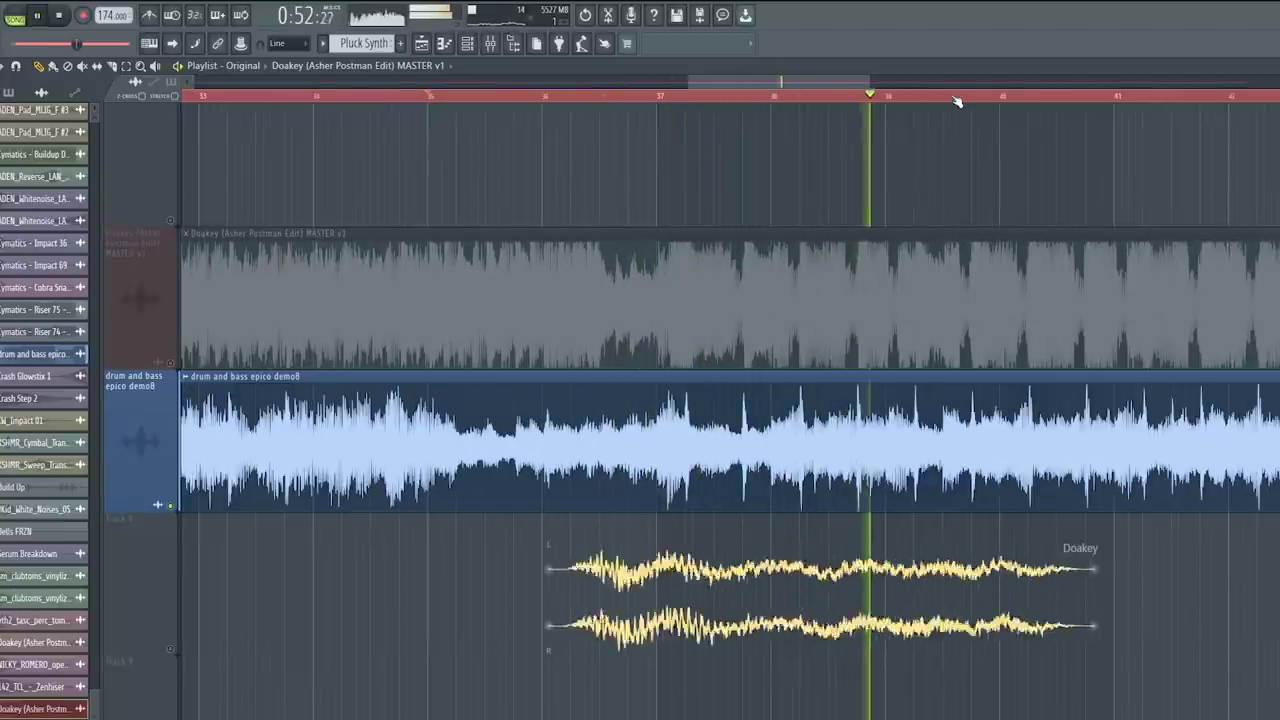
Step: Compare playback of the drum and bass epico demo8 track with the Doakey (Asher Postman Edit) MASTER v1 track, soloing each
{"action": "scroll", "coordinate": [957, 100], "scroll_direction": "down", "scroll_amount": 1}
{"action": "key", "text": "space"}
{"action": "right_click", "coordinate": [171, 363]}
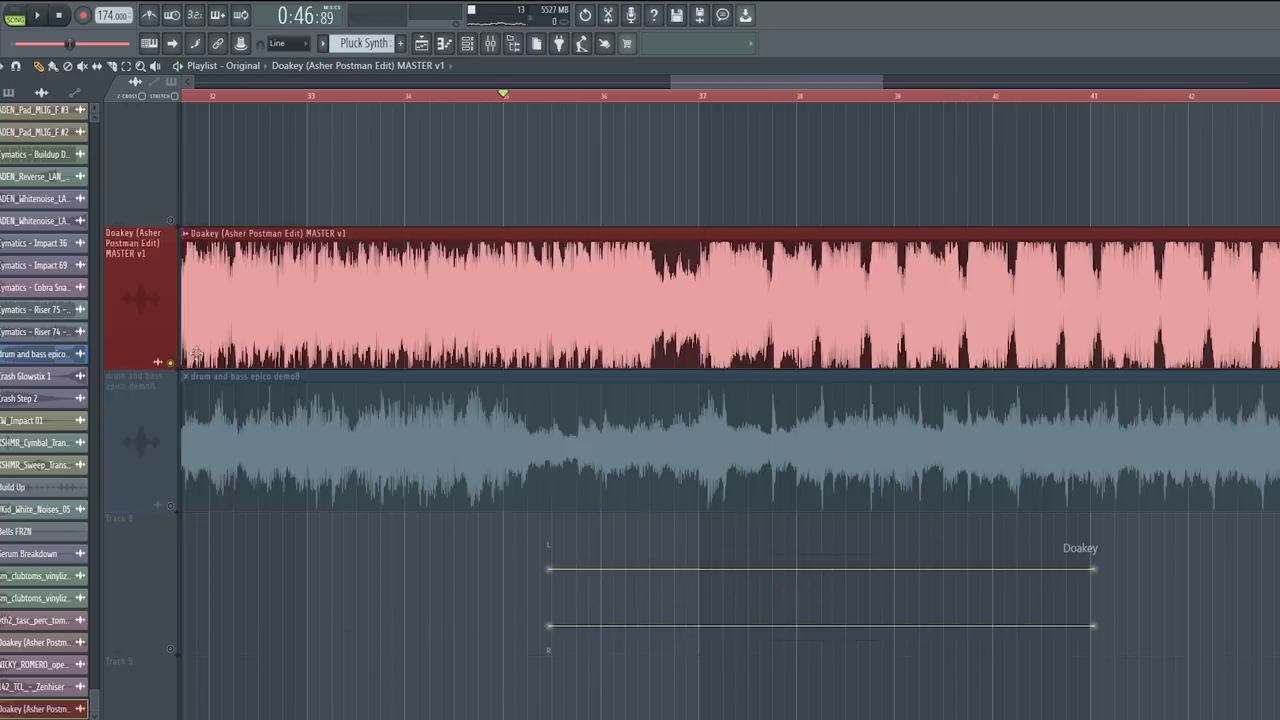
{"action": "key", "text": "space"}
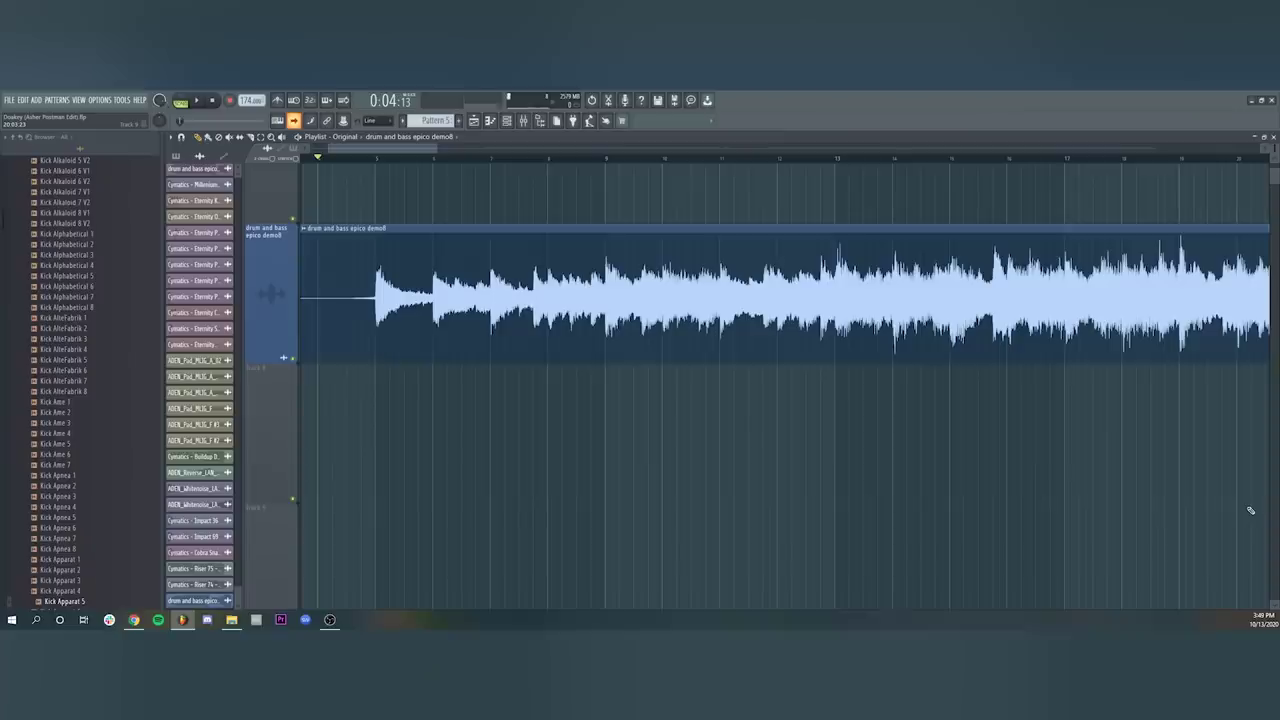
{"action": "key", "text": "space"}
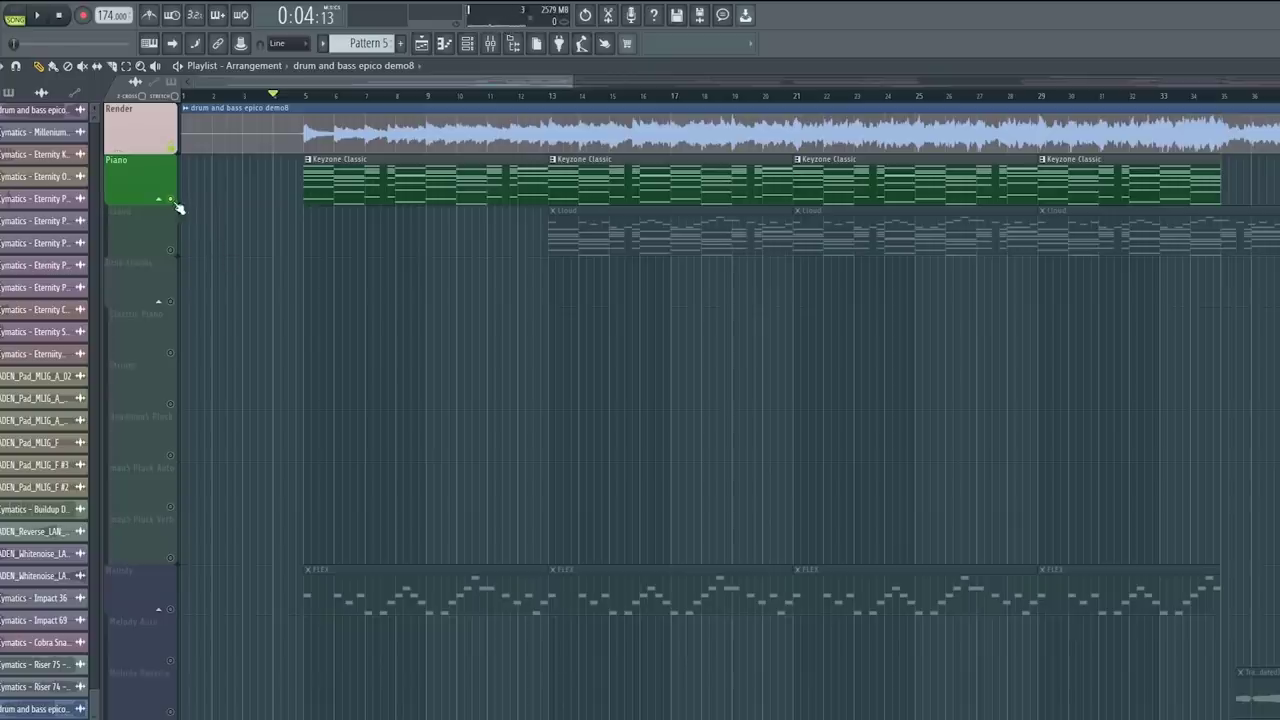
Step: Look over the arrangement's track groups, from the piano, drop chords and melody down to the bass, drums, ambience and FX
{"action": "scroll", "coordinate": [300, 265], "scroll_direction": "down", "scroll_amount": 8}
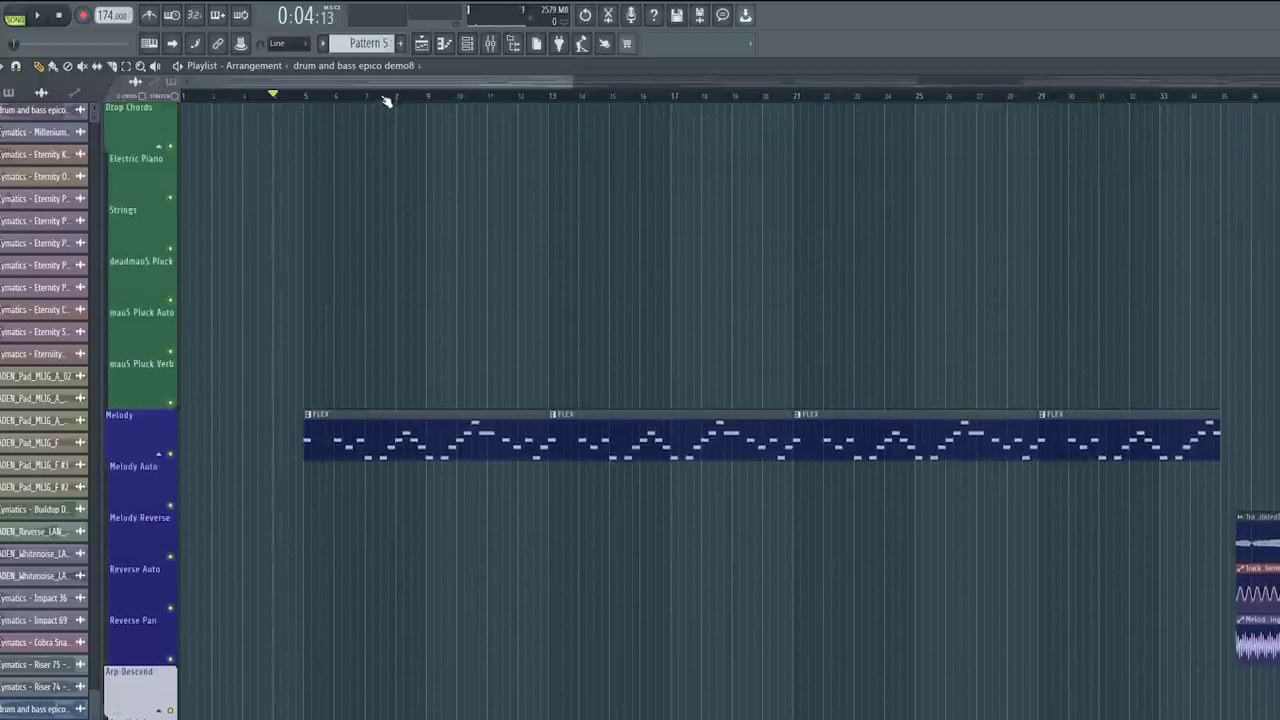
{"action": "scroll", "coordinate": [531, 291], "scroll_direction": "down", "scroll_amount": 16}
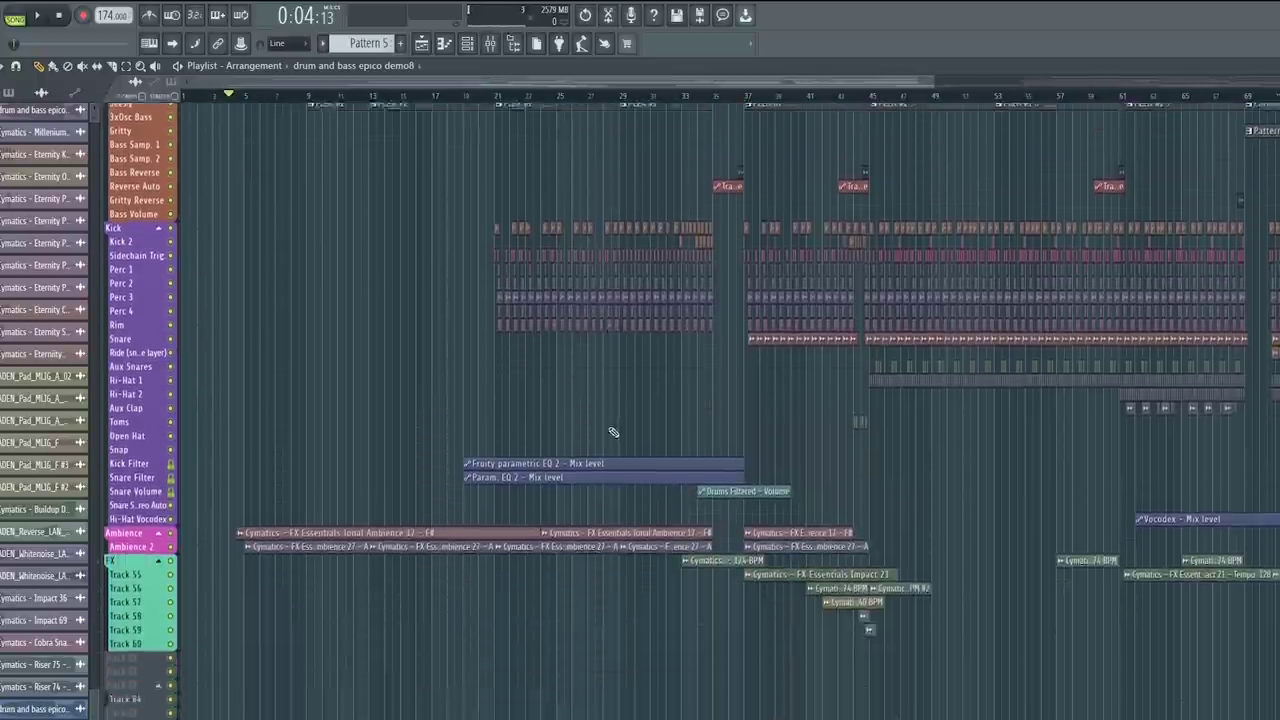
{"action": "scroll", "coordinate": [560, 445], "scroll_direction": "up", "scroll_amount": 10}
{"action": "scroll", "coordinate": [468, 455], "scroll_direction": "up", "scroll_amount": 4}
{"action": "scroll", "coordinate": [460, 430], "scroll_direction": "up", "scroll_amount": 6}
{"action": "scroll", "coordinate": [307, 100], "scroll_direction": "up", "scroll_amount": 4}
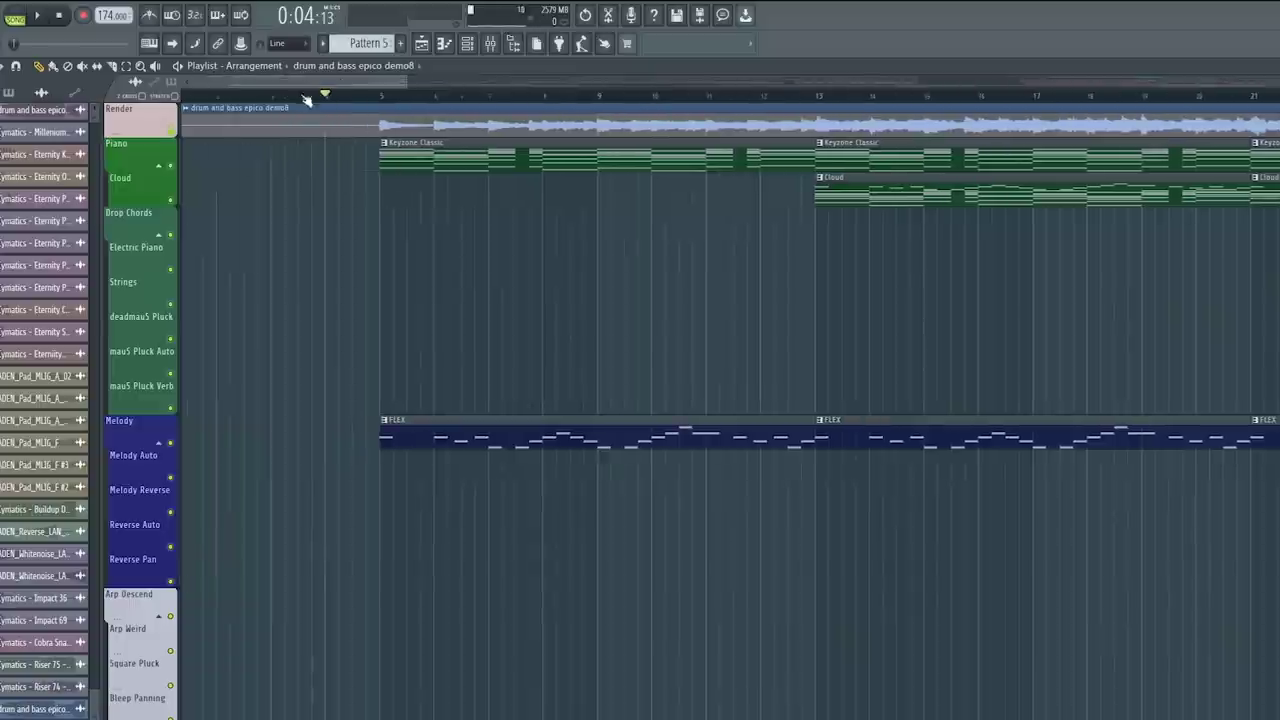
{"action": "scroll", "coordinate": [380, 190], "scroll_direction": "left", "scroll_amount": 1}
{"action": "scroll", "coordinate": [482, 320], "scroll_direction": "down", "scroll_amount": 5}
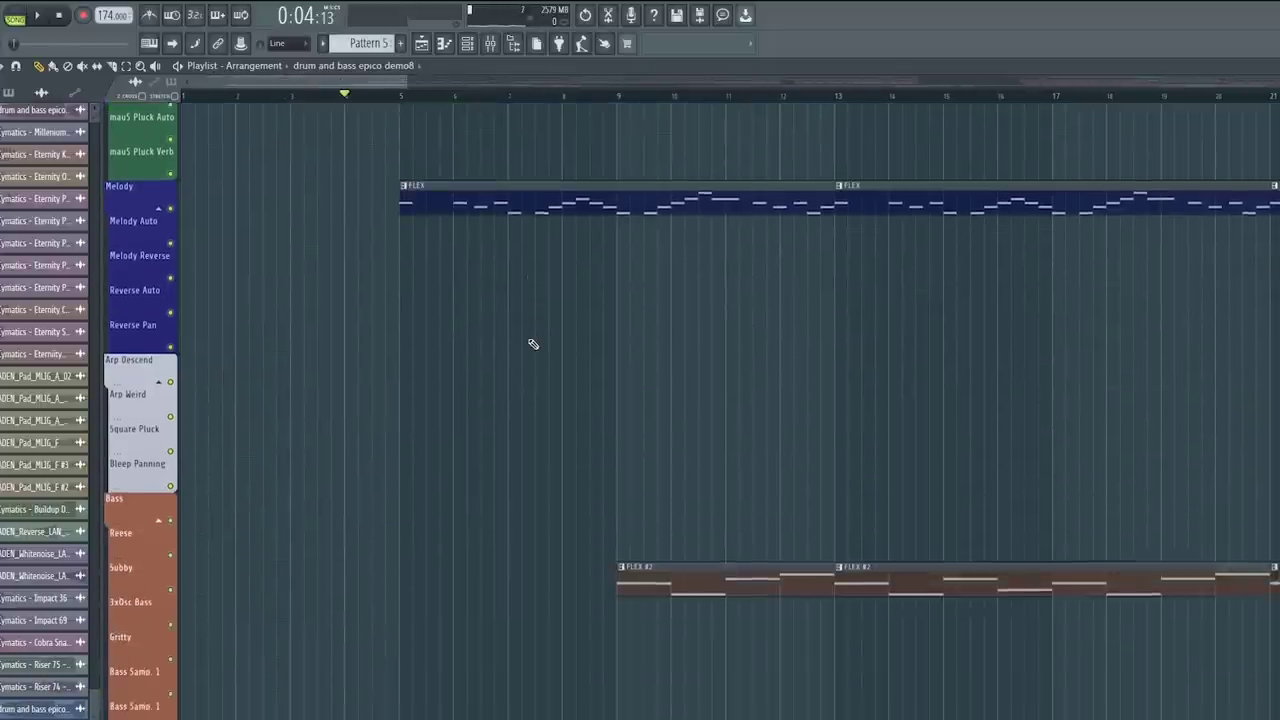
{"action": "scroll", "coordinate": [560, 99], "scroll_direction": "down", "scroll_amount": 5}
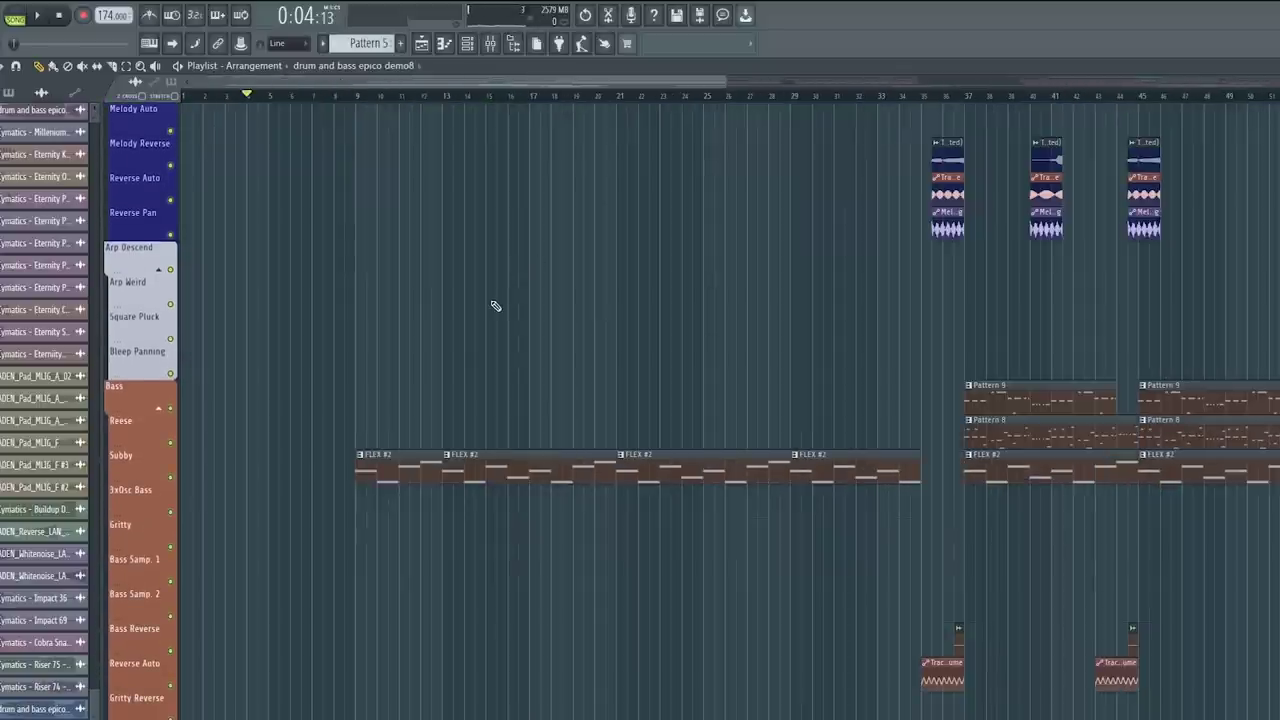
{"action": "scroll", "coordinate": [494, 306], "scroll_direction": "up", "scroll_amount": 3}
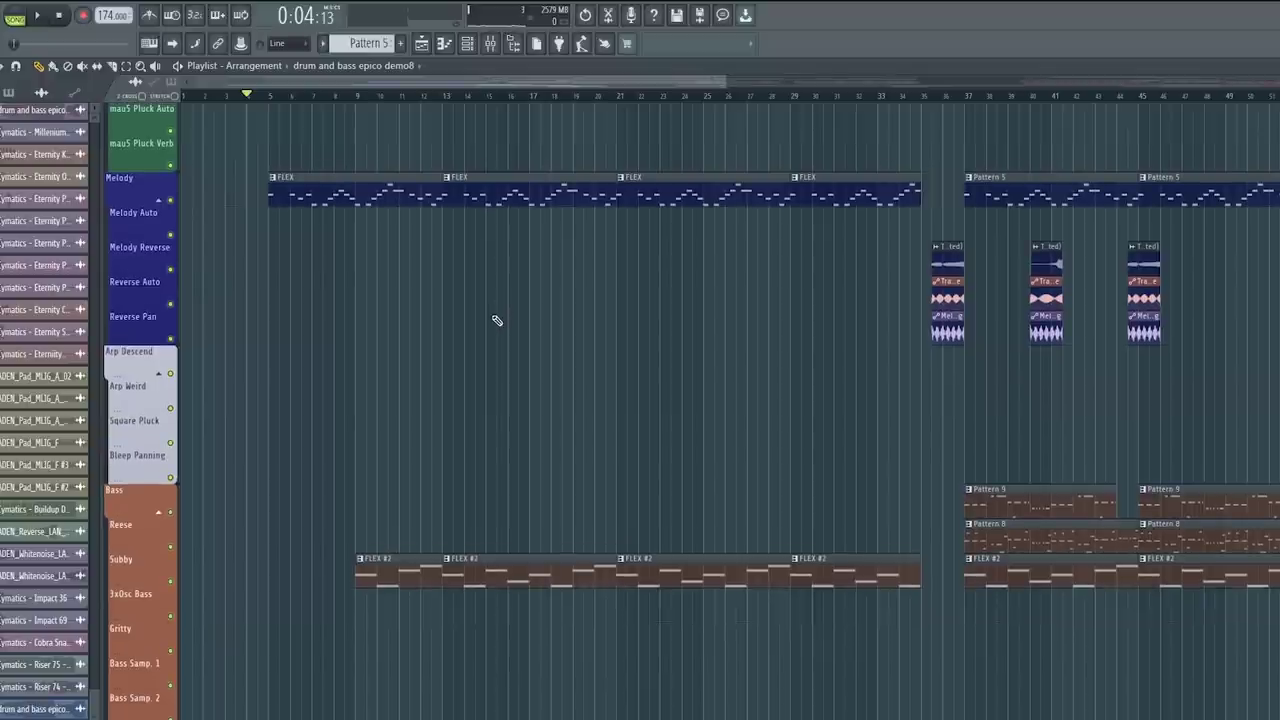
{"action": "scroll", "coordinate": [430, 97], "scroll_direction": "down", "scroll_amount": 2}
{"action": "scroll", "coordinate": [320, 406], "scroll_direction": "down", "scroll_amount": 2}
{"action": "scroll", "coordinate": [318, 400], "scroll_direction": "up", "scroll_amount": 5}
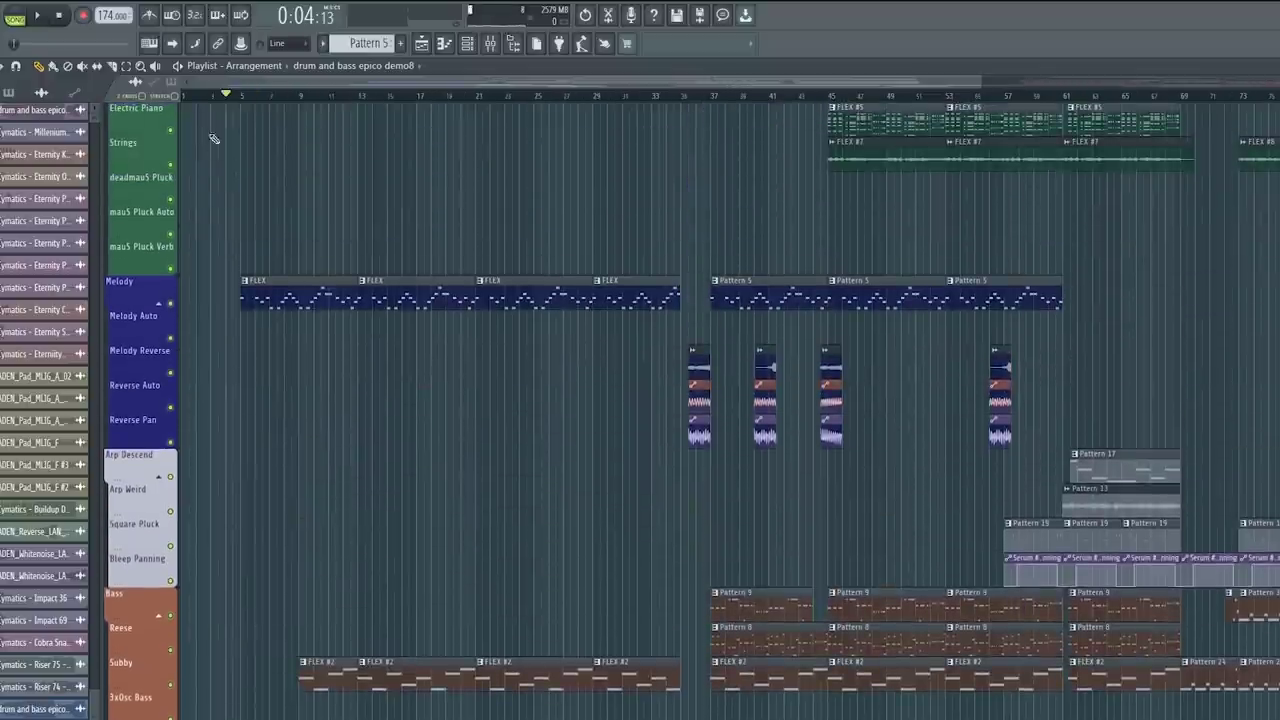
{"action": "scroll", "coordinate": [229, 95], "scroll_direction": "up", "scroll_amount": 6}
{"action": "scroll", "coordinate": [252, 316], "scroll_direction": "up", "scroll_amount": 4}
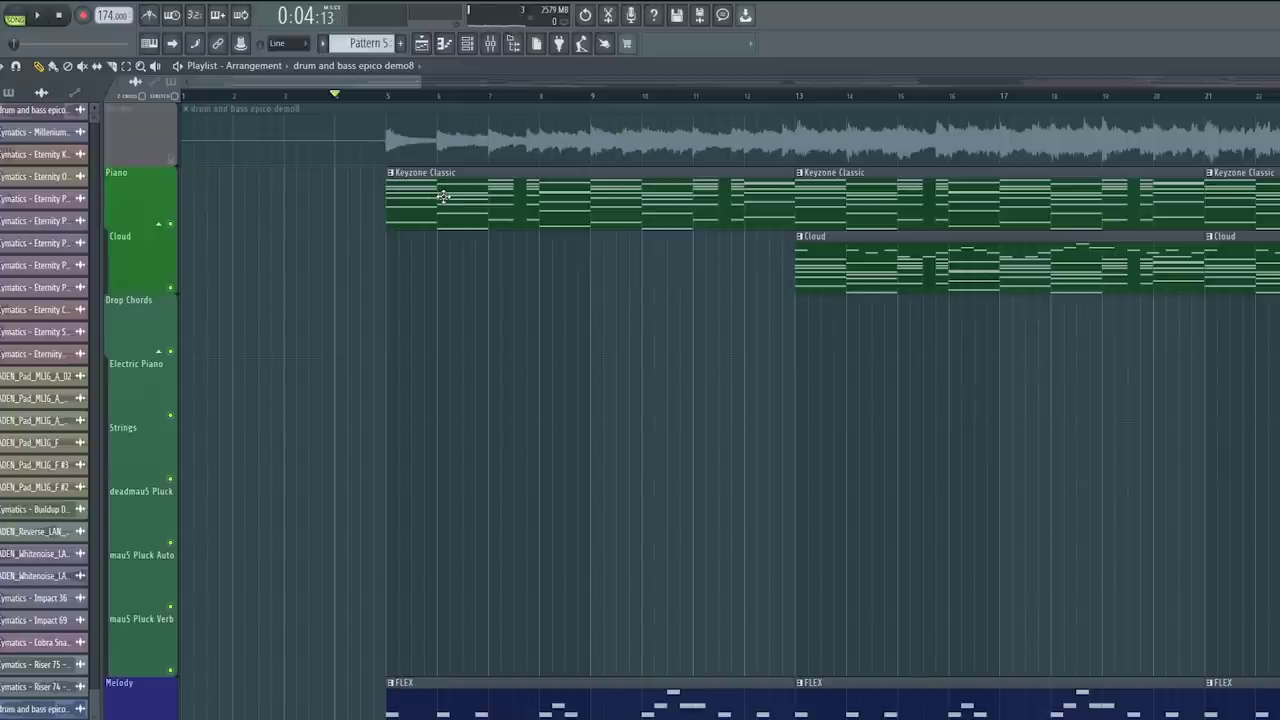
Step: Replace the instrument on the first Keyzone Classic channel with Keyscape and play back the piano chords
{"action": "double_click", "coordinate": [443, 195]}
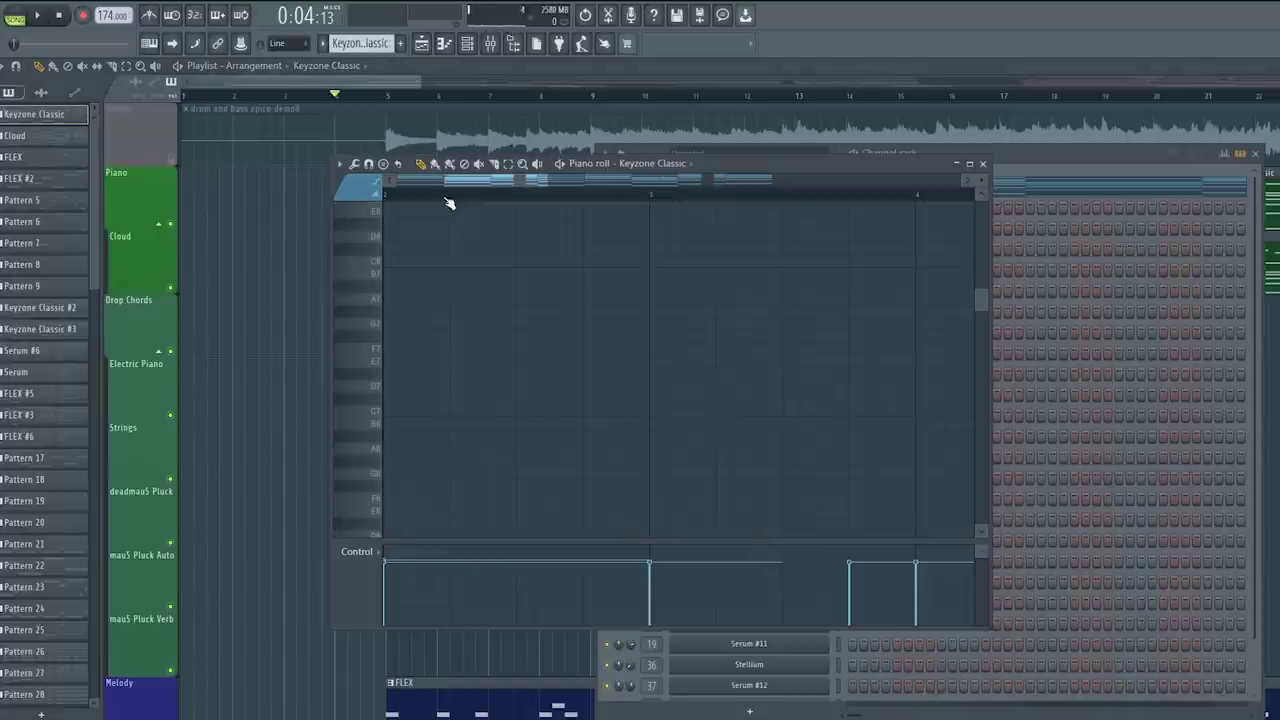
{"action": "left_click", "coordinate": [1089, 155]}
{"action": "right_click", "coordinate": [787, 186]}
{"action": "mouse_move", "coordinate": [876, 281]}
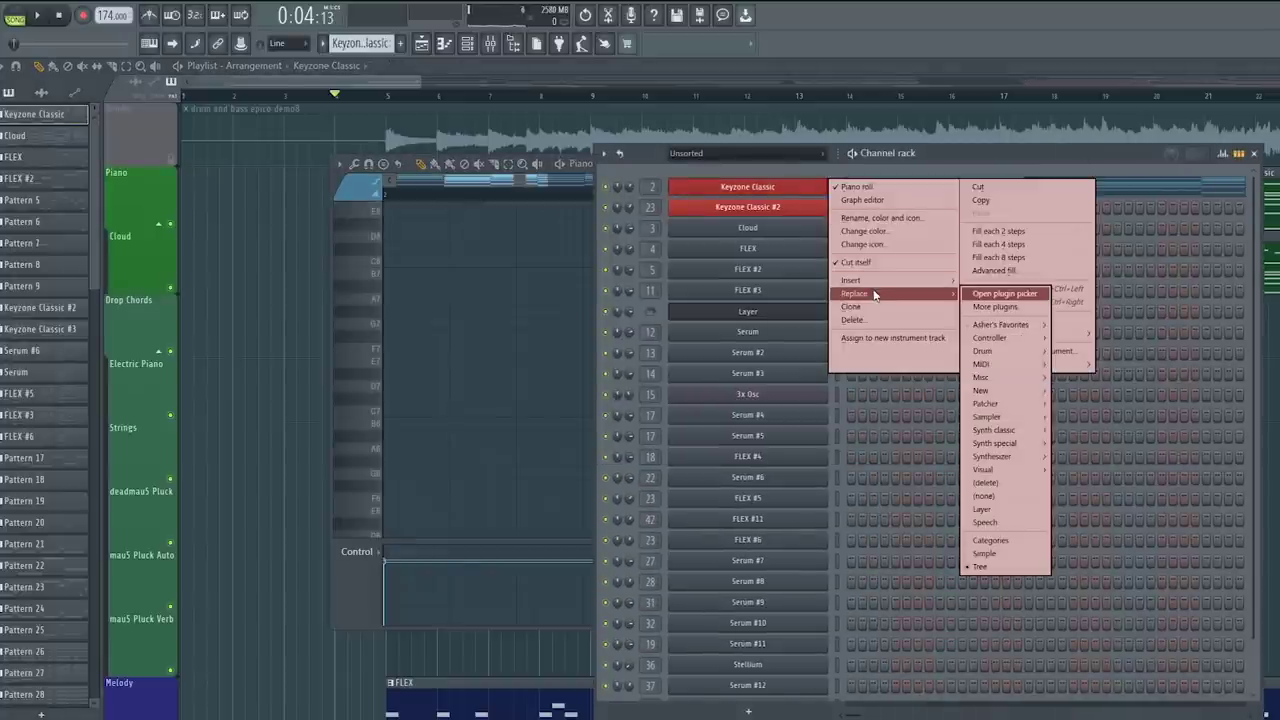
{"action": "mouse_move", "coordinate": [1000, 323]}
{"action": "left_click", "coordinate": [1081, 337]}
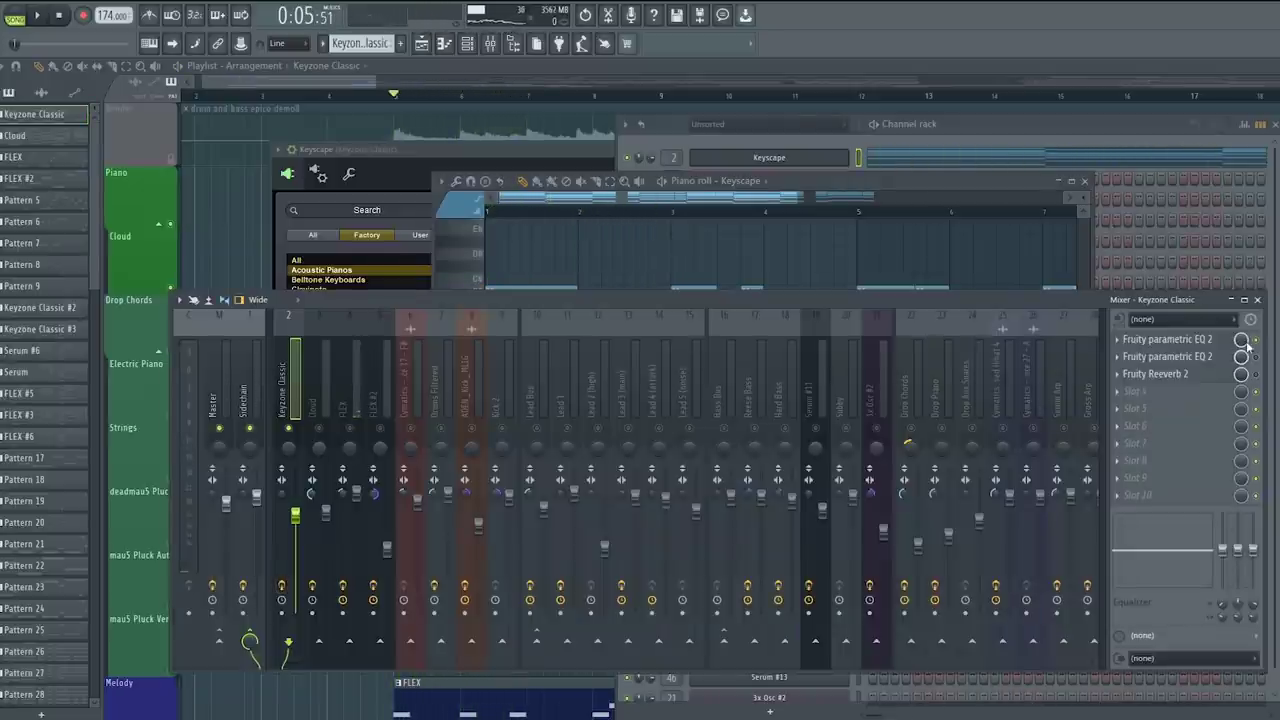
{"action": "key", "text": "space"}
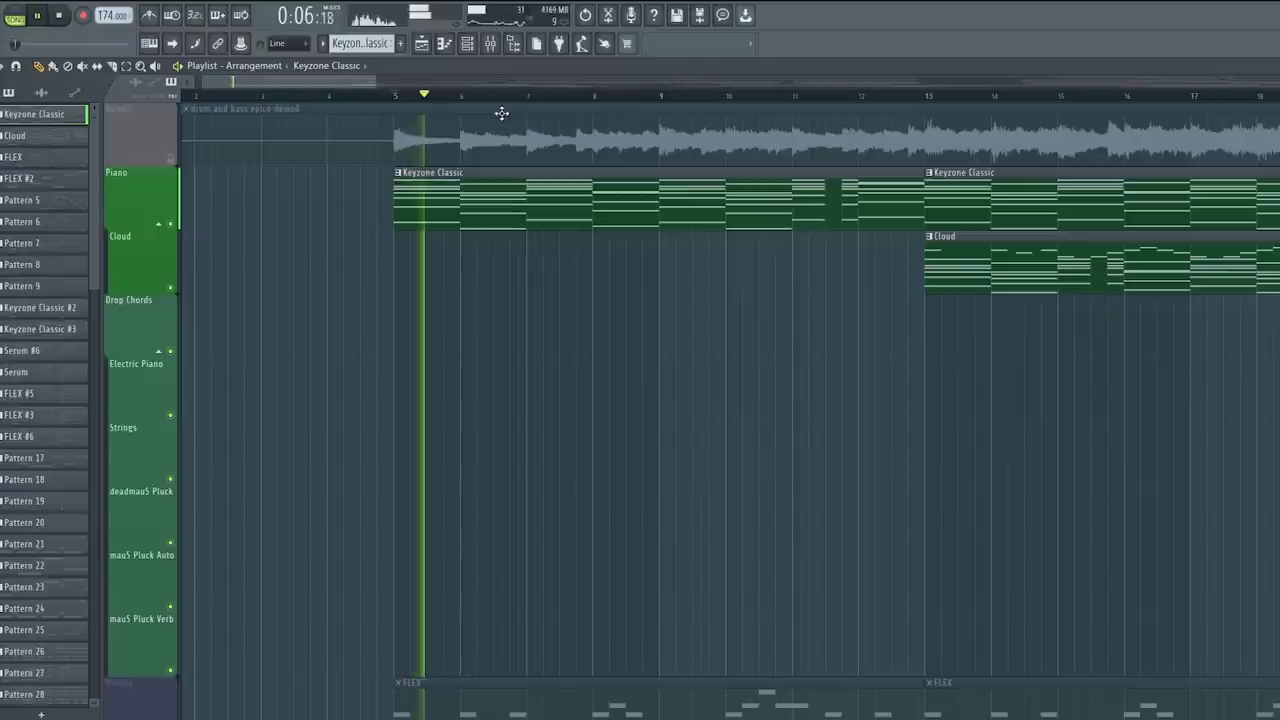
Step: Shape the piano mixer track's second Fruity parametric EQ 2 with gentle dips on bands 3, 4 and 6
{"action": "left_click", "coordinate": [490, 43]}
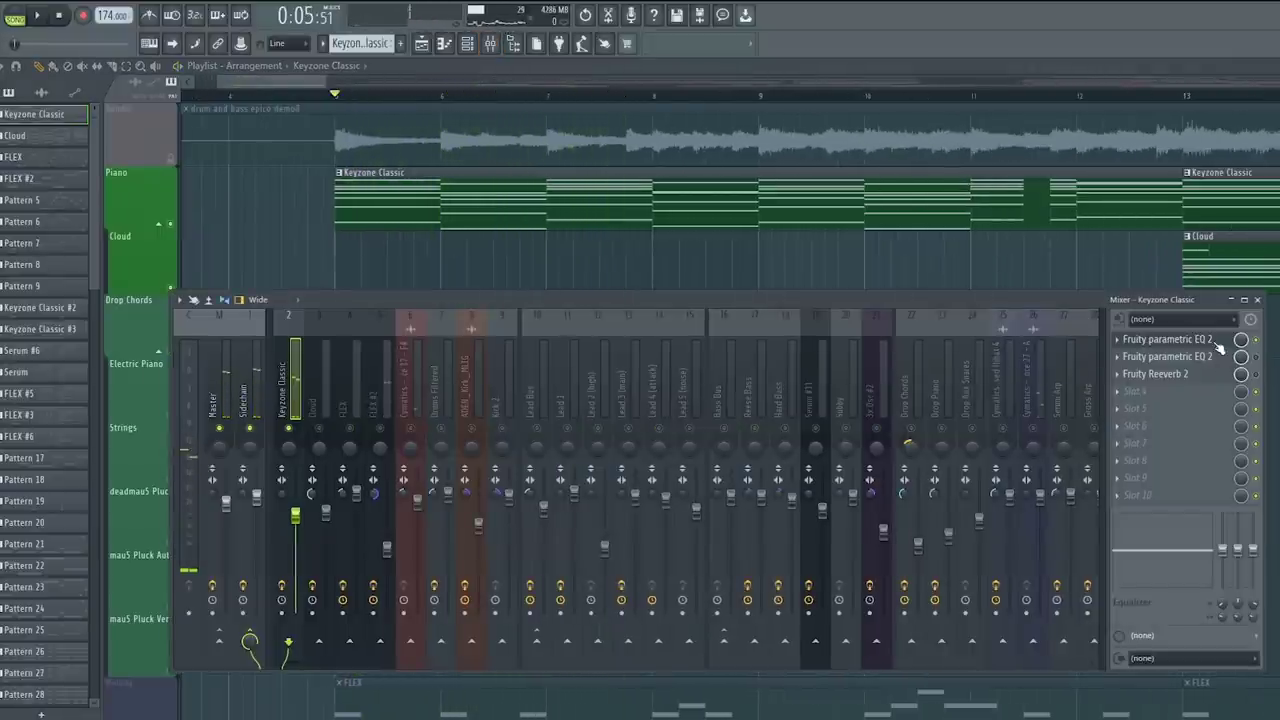
{"action": "left_click", "coordinate": [1167, 339]}
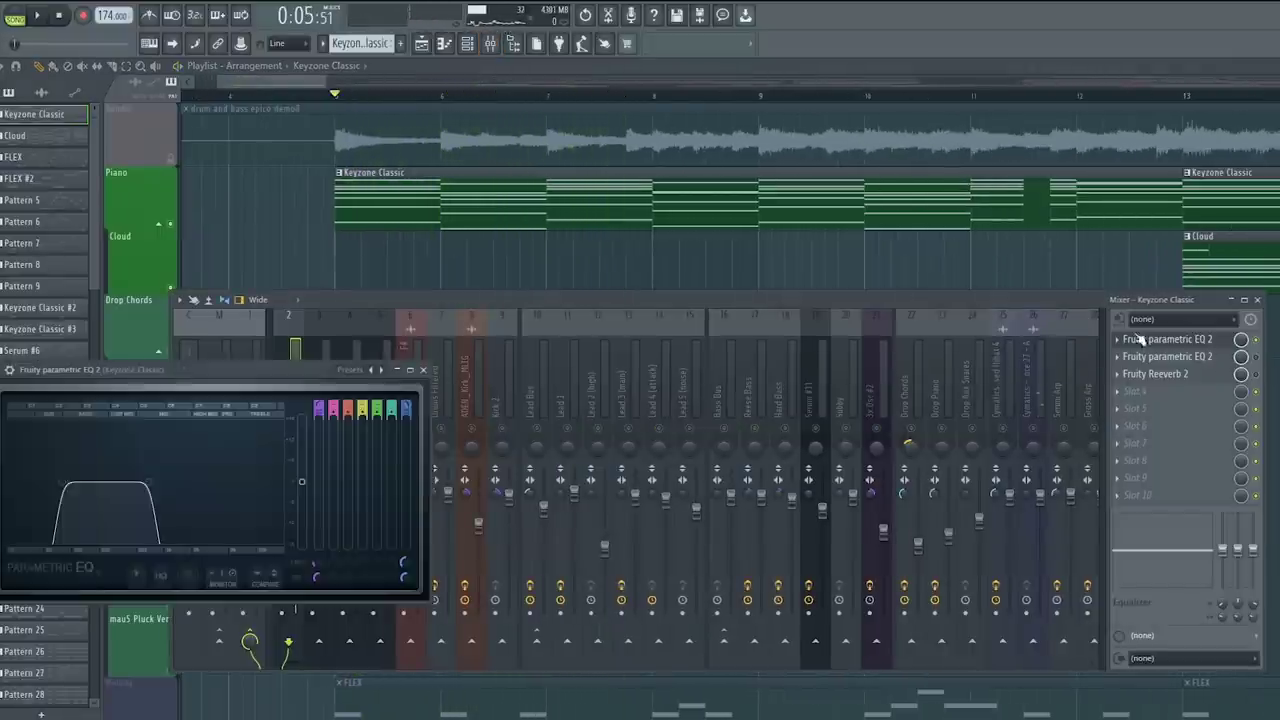
{"action": "left_click", "coordinate": [1167, 356]}
{"action": "mouse_move", "coordinate": [256, 355]}
{"action": "left_mouse_down"}
{"action": "mouse_move", "coordinate": [257, 319]}
{"action": "mouse_move", "coordinate": [265, 372]}
{"action": "left_mouse_up"}
{"action": "left_click_drag", "start_coordinate": [610, 368], "coordinate": [603, 363]}
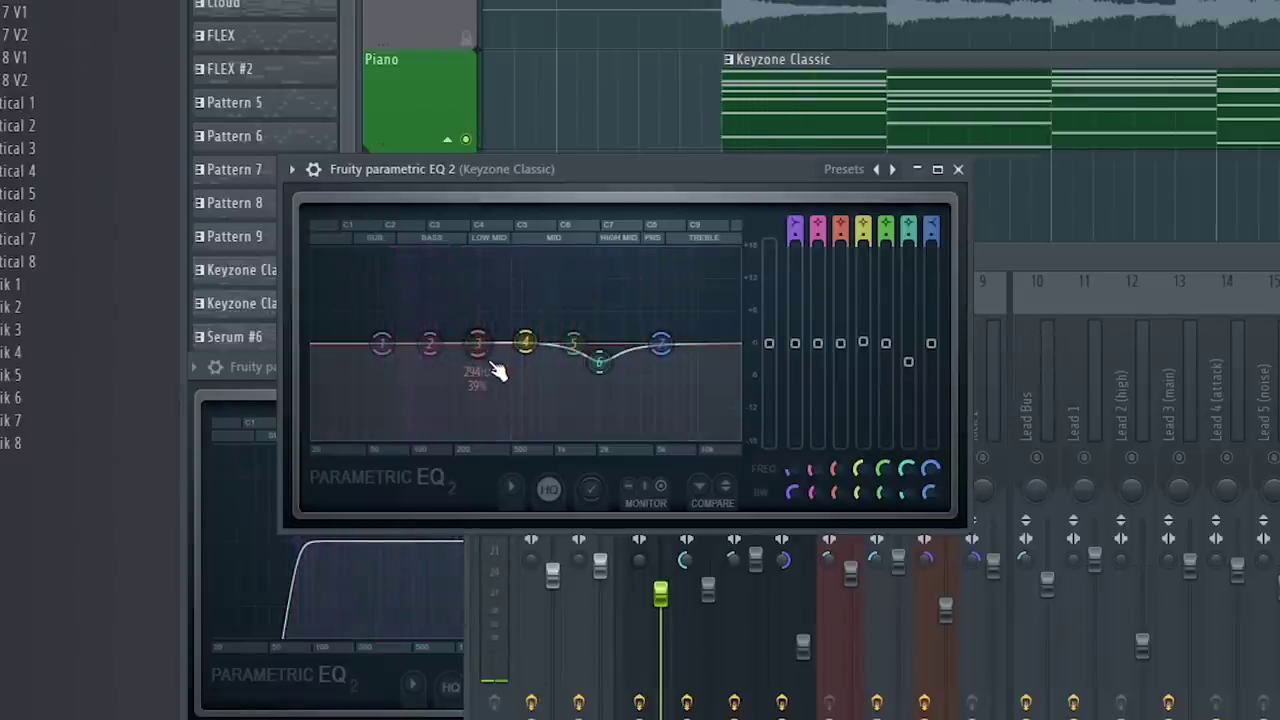
{"action": "left_click_drag", "start_coordinate": [478, 344], "coordinate": [425, 368]}
{"action": "left_click_drag", "start_coordinate": [525, 343], "coordinate": [498, 360]}
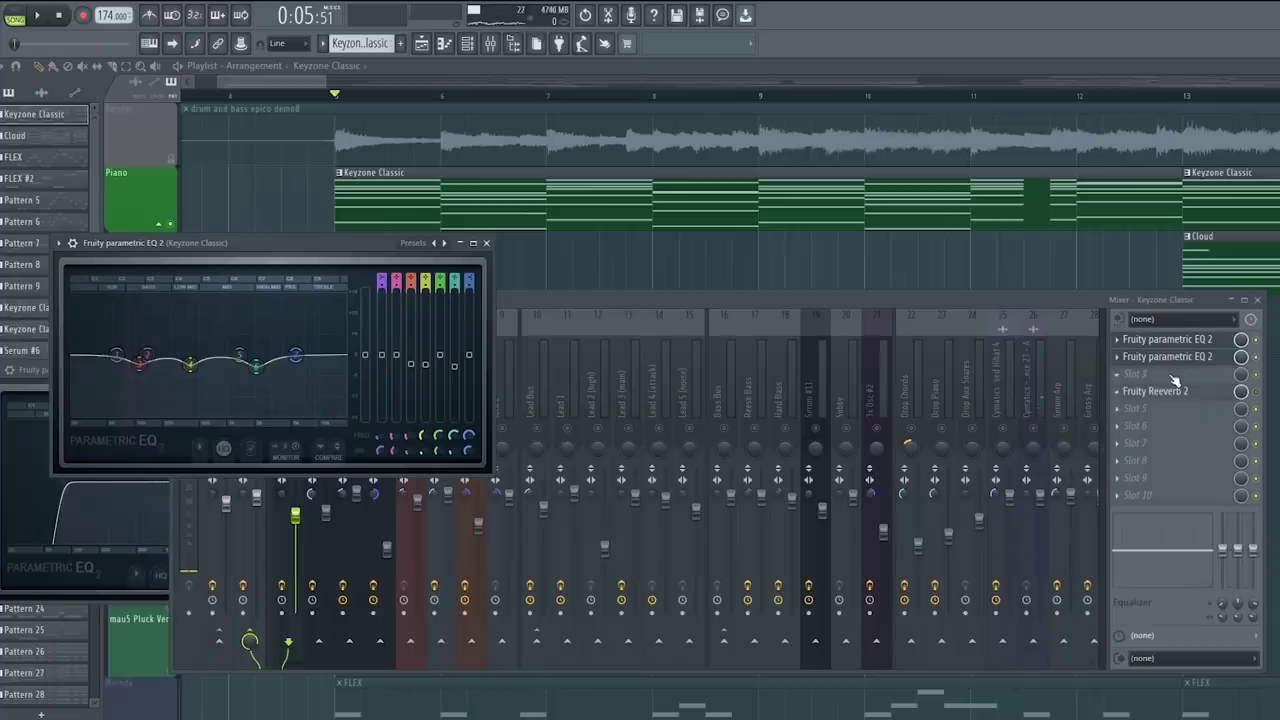
Step: Insert Solid Dynamics and ValhallaShimmer on the piano's mixer track, adjusting the compressor threshold and using a reverb mix of 0.16
{"action": "left_click", "coordinate": [1199, 375]}
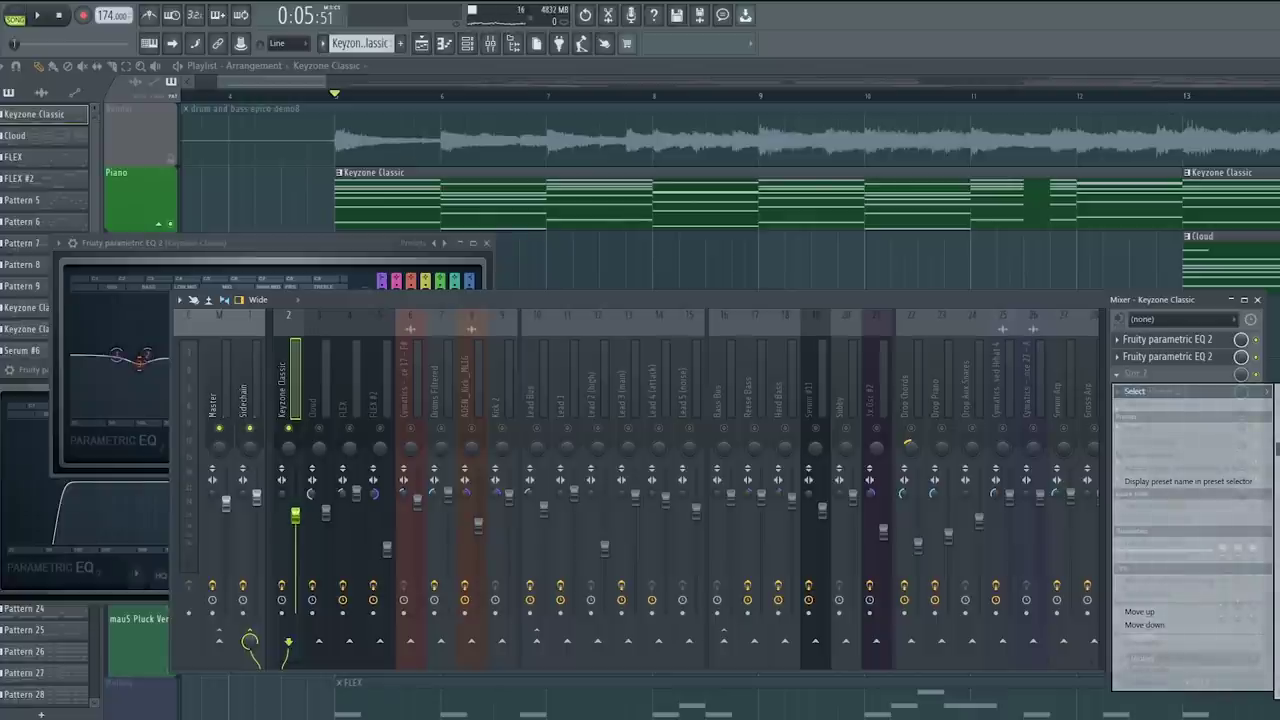
{"action": "left_click", "coordinate": [1277, 449]}
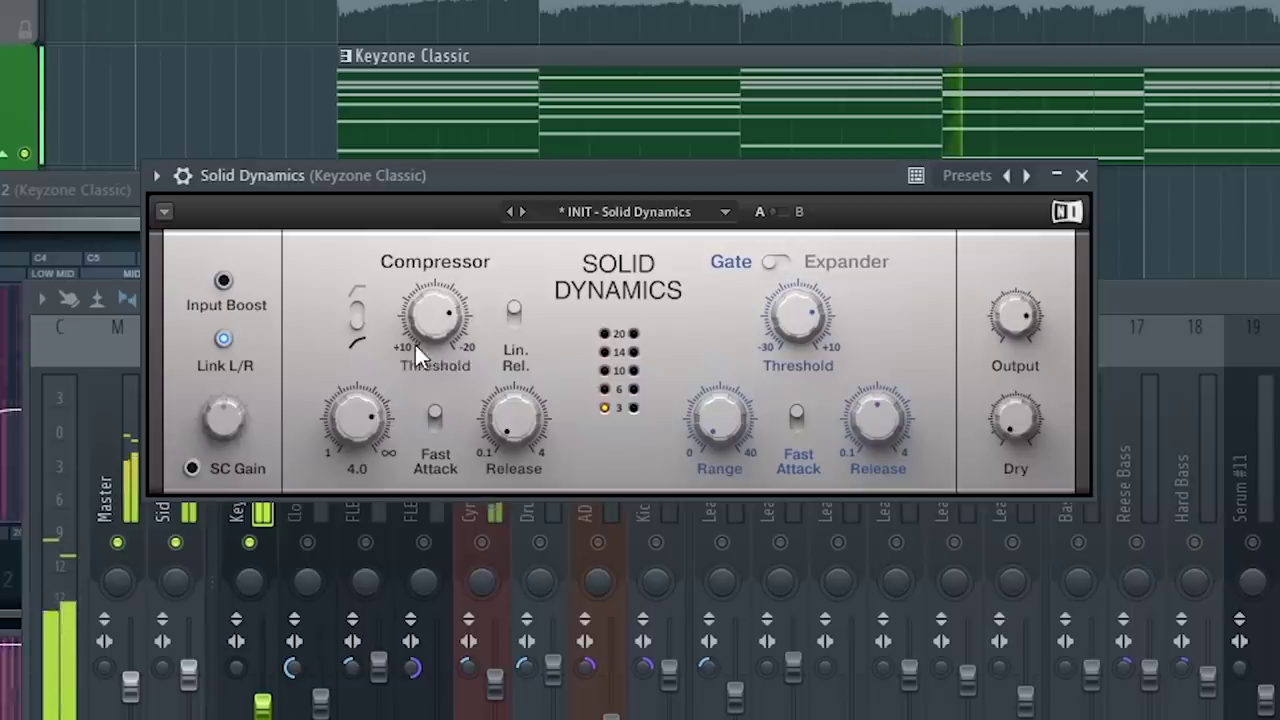
{"action": "left_click_drag", "start_coordinate": [441, 314], "coordinate": [441, 306]}
{"action": "left_click", "coordinate": [1172, 304]}
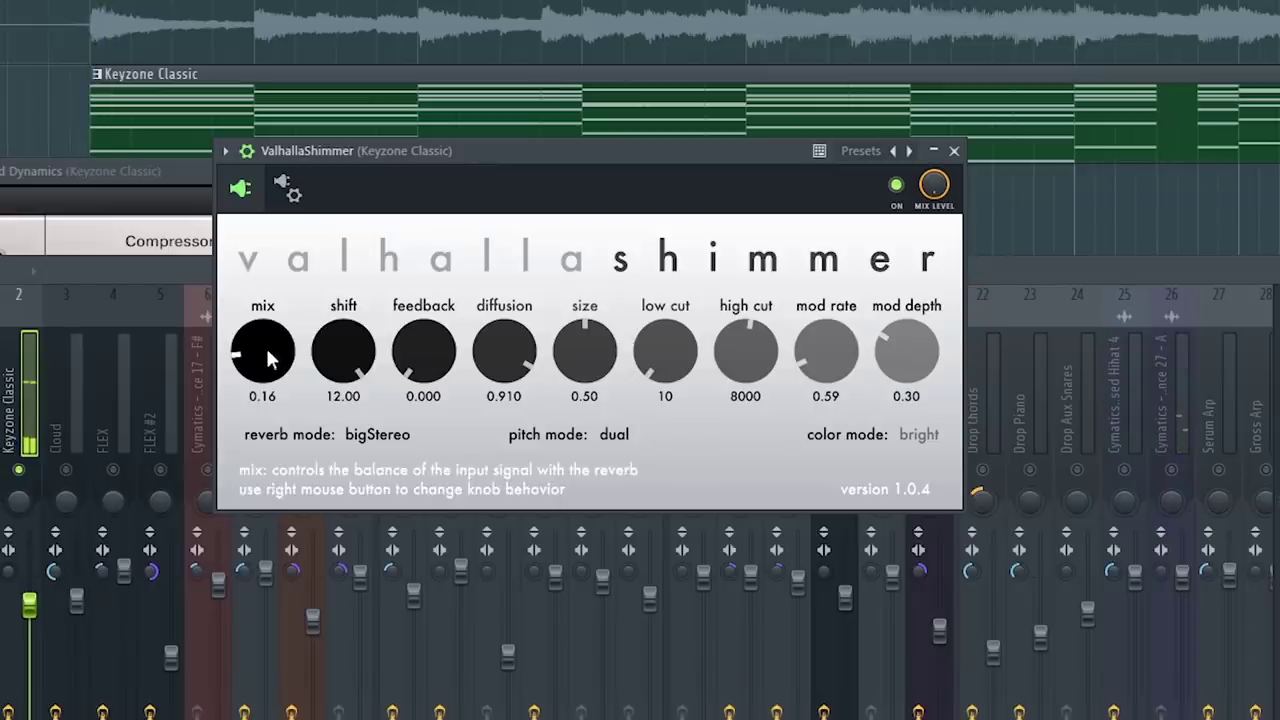
{"action": "left_click_drag", "start_coordinate": [600, 355], "coordinate": [622, 384]}
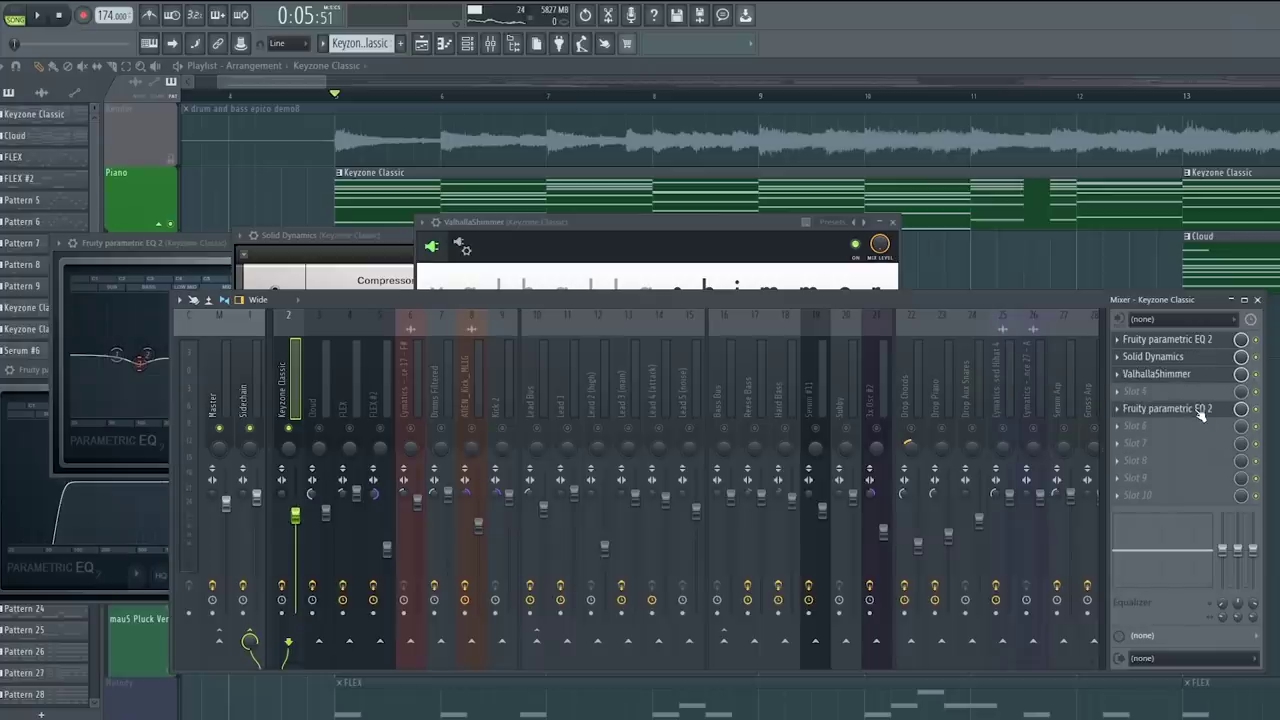
Step: Move the band-pass Fruity parametric EQ 2 into slot 4, after ValhallaShimmer, and lower its band 7 cutoff frequency
{"action": "left_click", "coordinate": [1201, 413]}
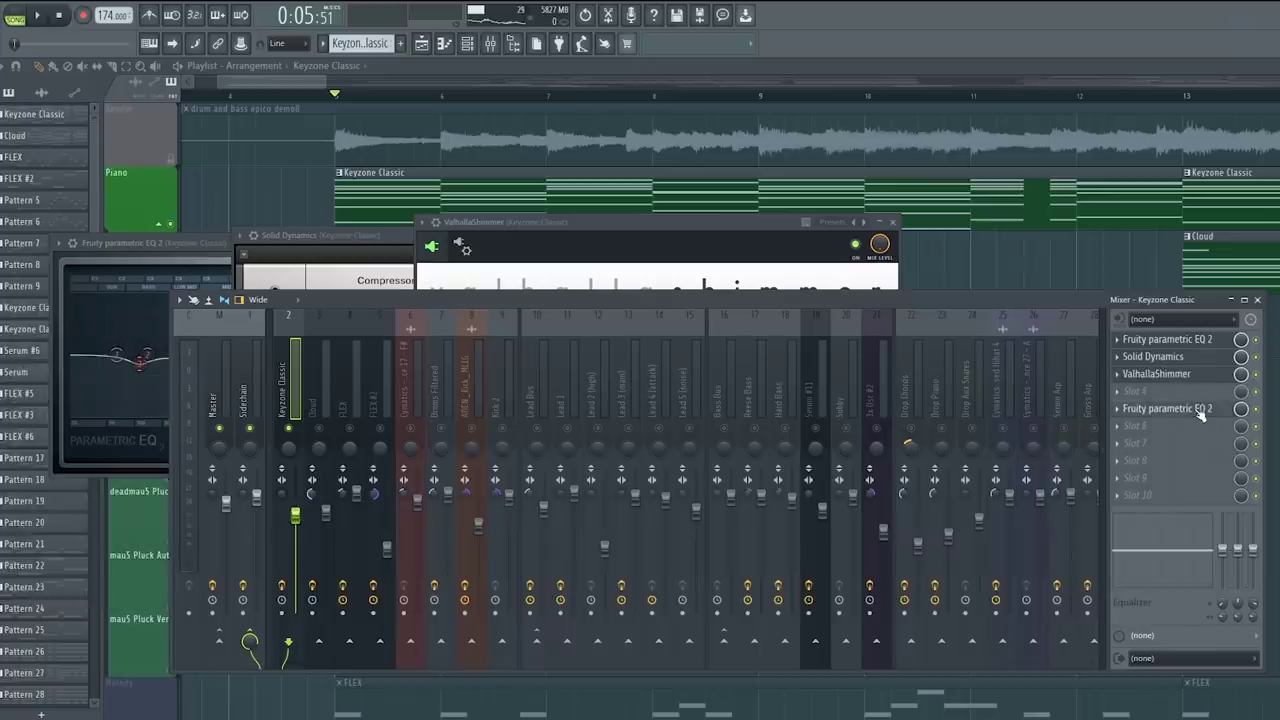
{"action": "left_click", "coordinate": [1201, 413]}
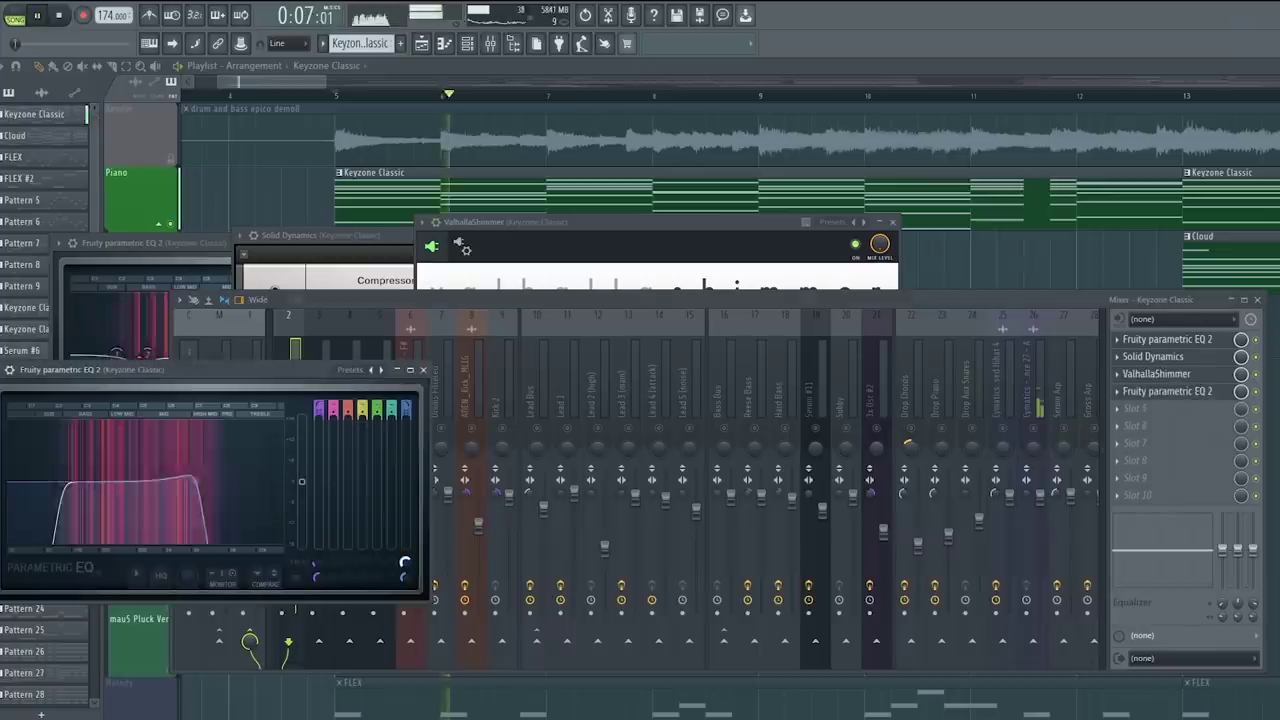
{"action": "left_click_drag", "start_coordinate": [403, 560], "coordinate": [397, 566]}
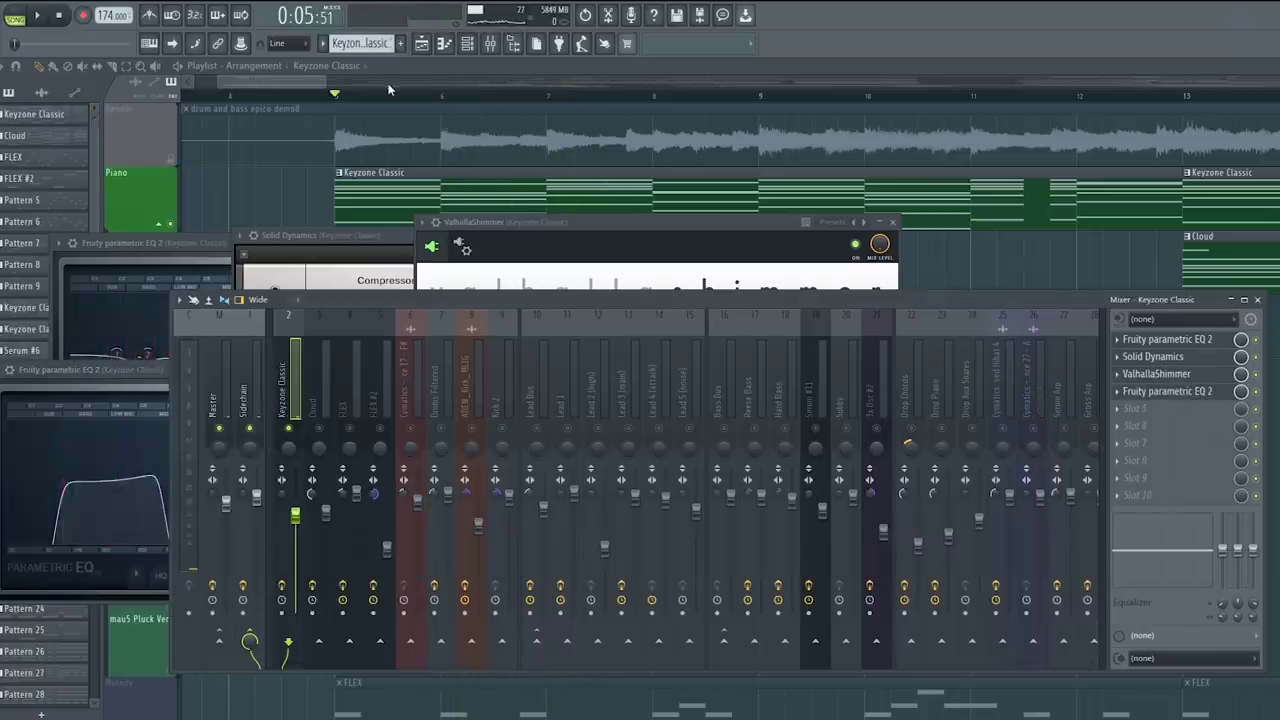
Step: Create an automation clip for the band 7 frequency of the piano's slot 4 parametric EQ
{"action": "scroll", "coordinate": [393, 93], "scroll_direction": "down", "scroll_amount": 4}
{"action": "scroll", "coordinate": [391, 92], "scroll_direction": "down", "scroll_amount": 2}
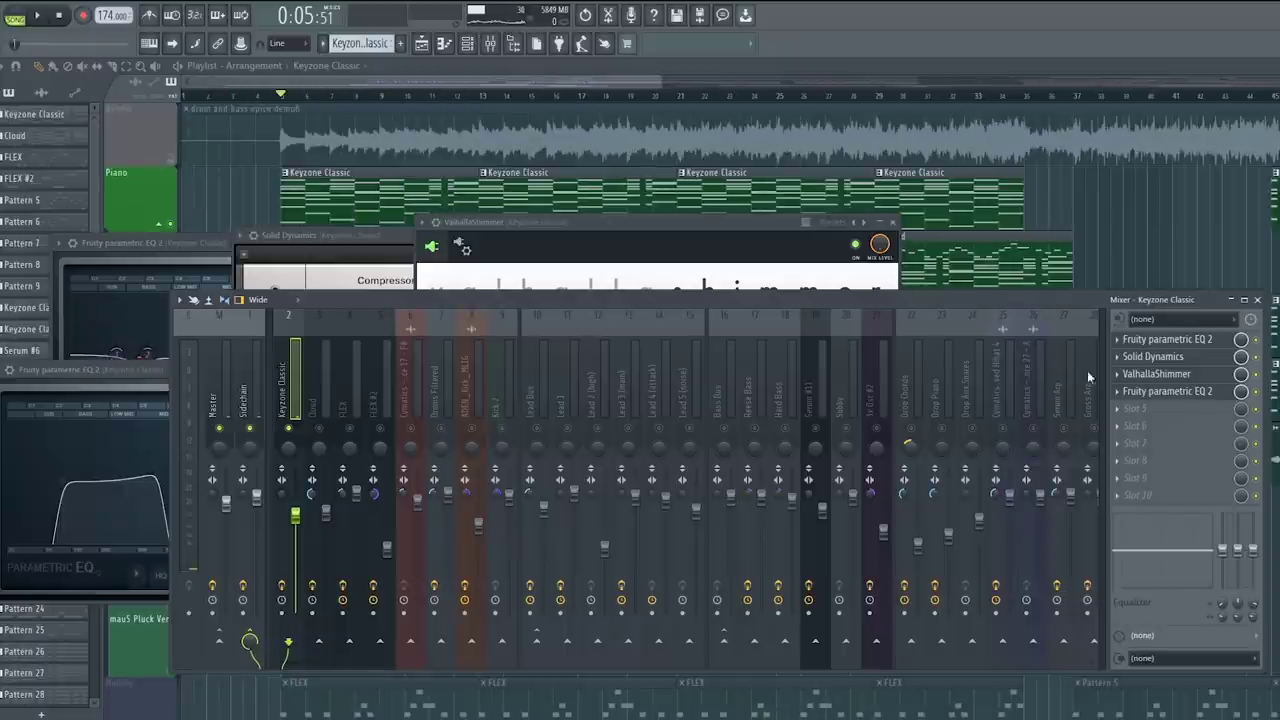
{"action": "left_click", "coordinate": [1184, 393]}
{"action": "left_click", "coordinate": [1184, 393]}
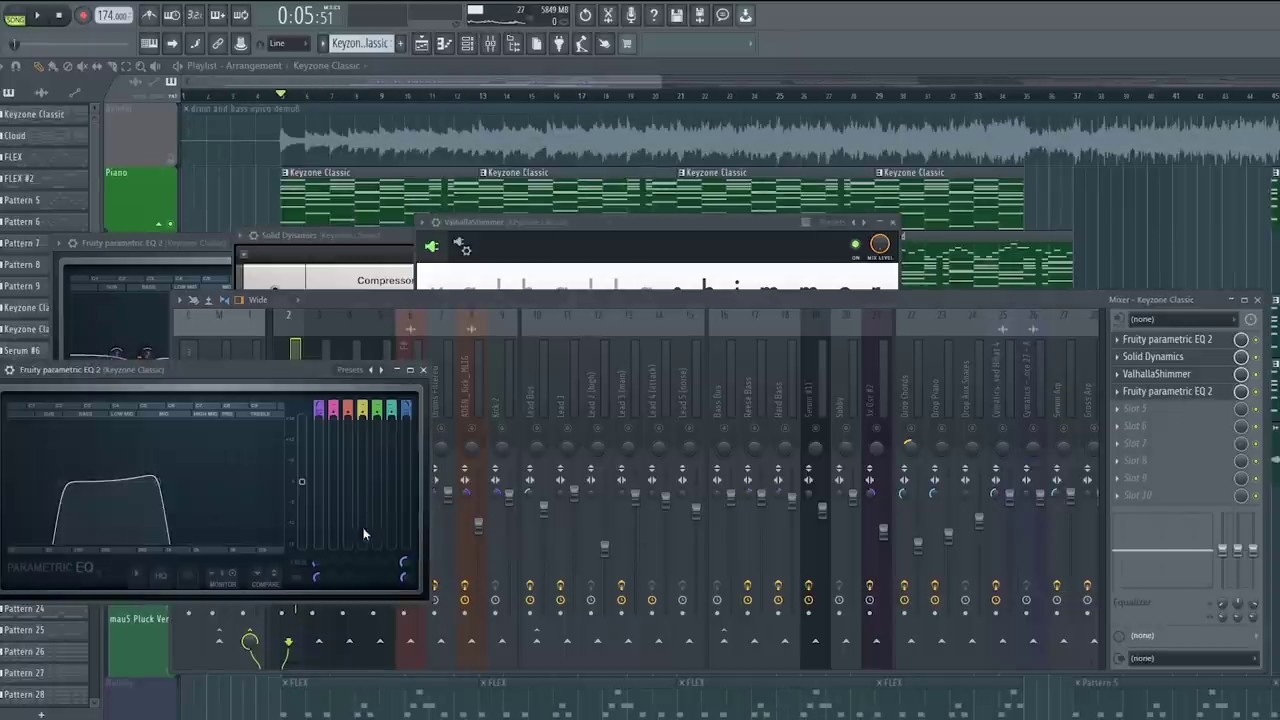
{"action": "right_click", "coordinate": [405, 568]}
{"action": "left_click", "coordinate": [467, 606]}
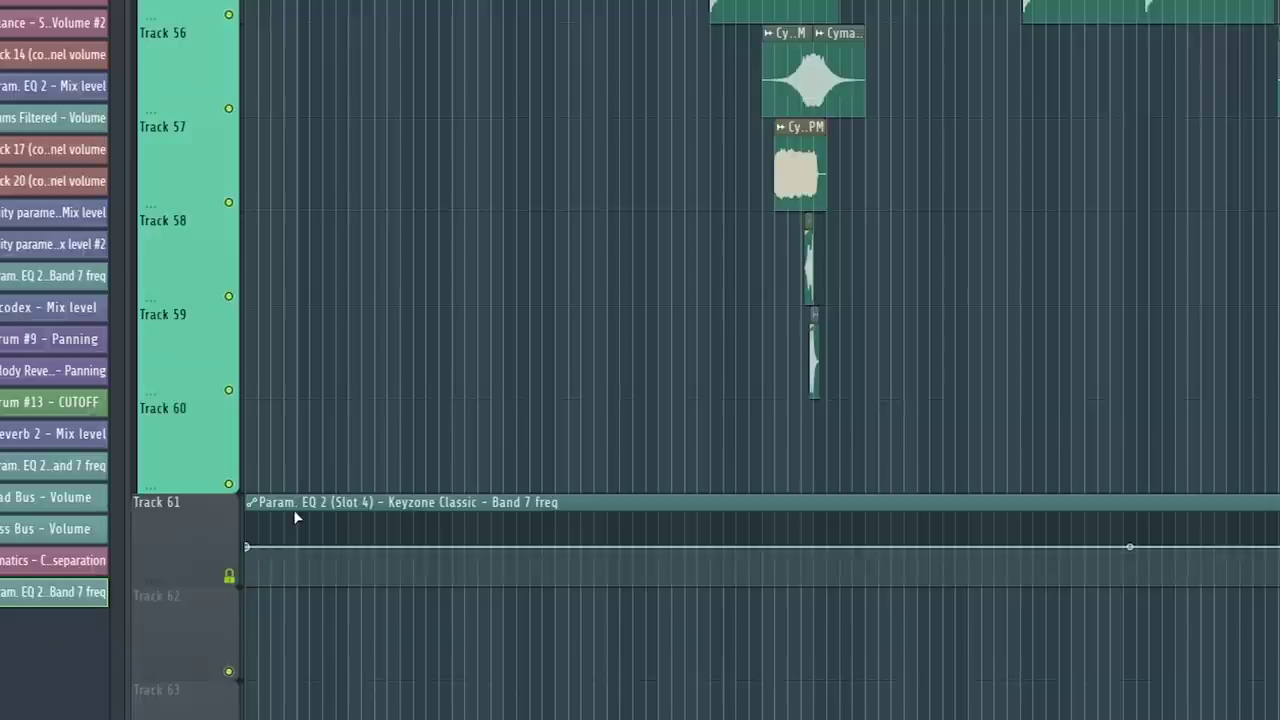
Step: Paste 53% as the minimum of the piano EQ's band 7 frequency automation clip and lower the clip's curve
{"action": "double_click", "coordinate": [300, 502]}
{"action": "right_click", "coordinate": [448, 131]}
{"action": "left_click", "coordinate": [515, 368]}
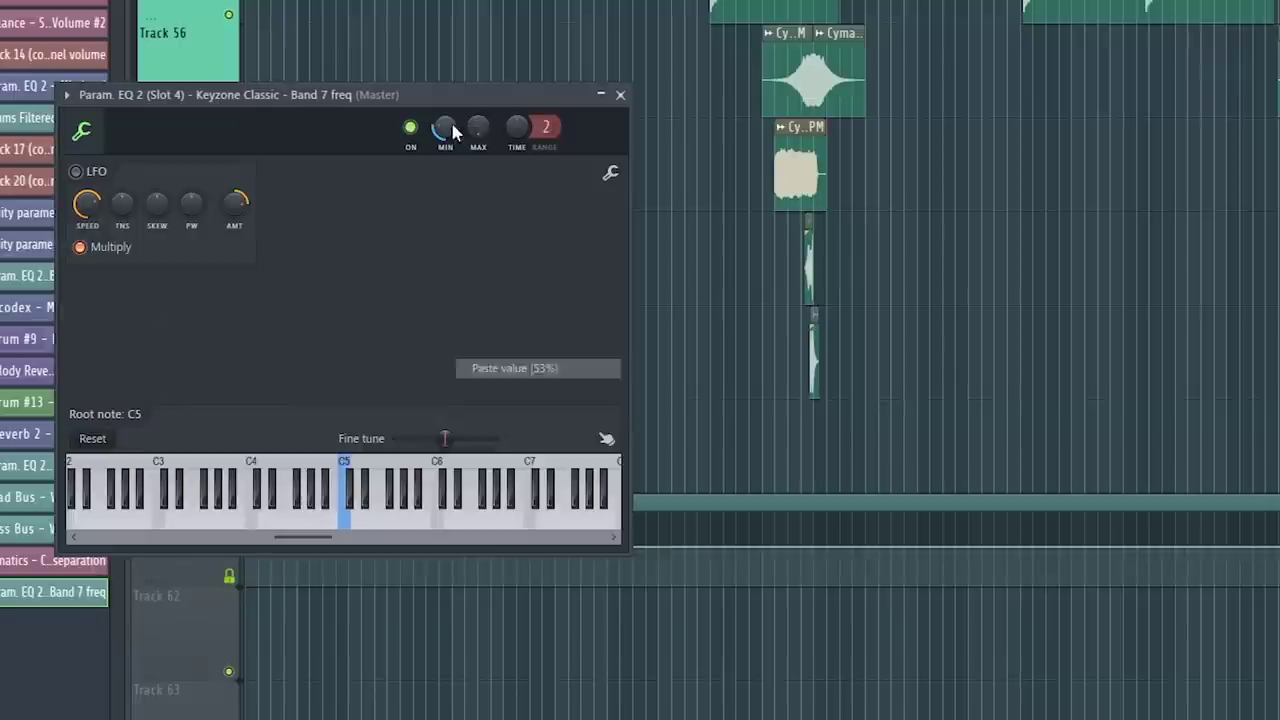
{"action": "key", "text": "Escape"}
{"action": "left_click_drag", "start_coordinate": [249, 567], "coordinate": [247, 588]}
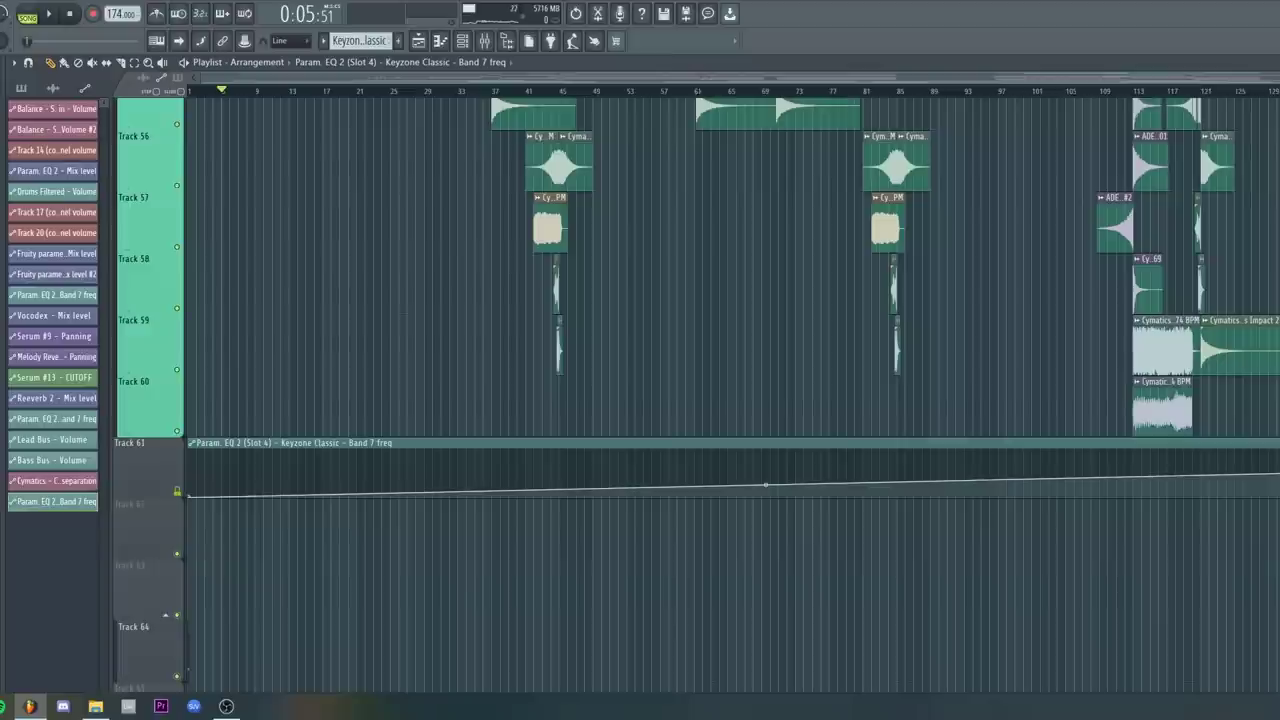
{"action": "left_click_drag", "start_coordinate": [1279, 473], "coordinate": [1279, 497]}
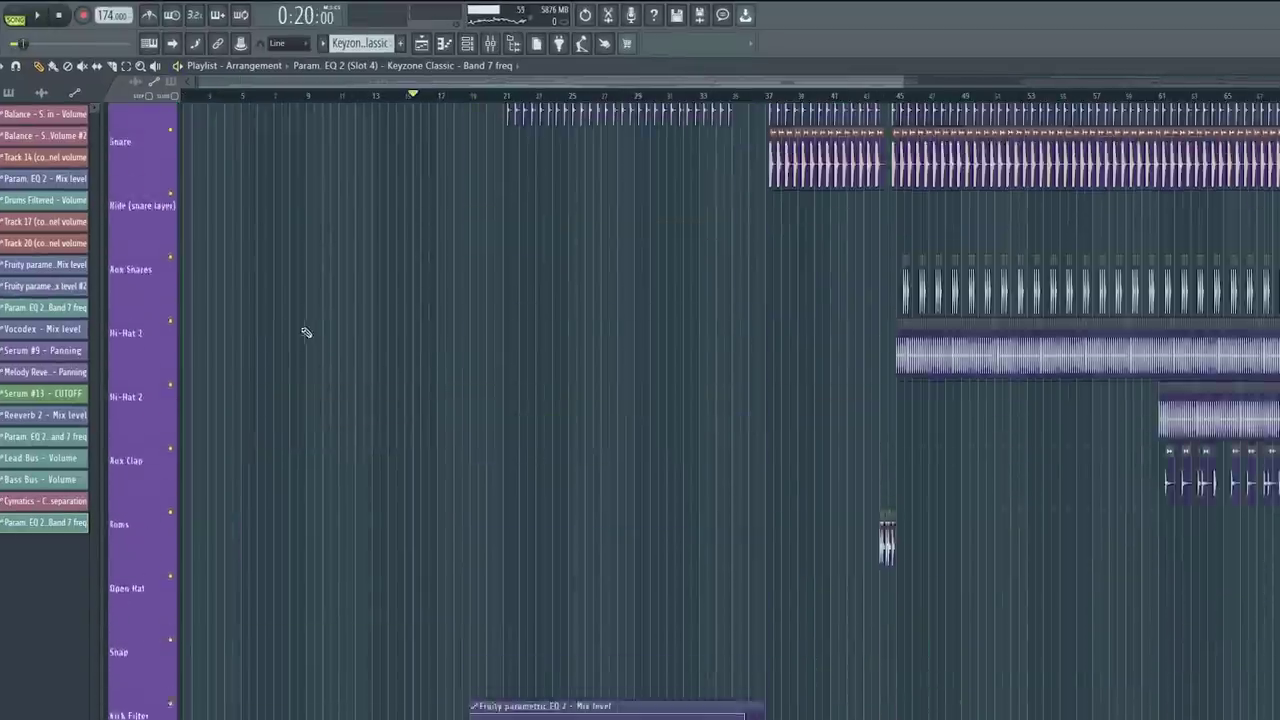
{"action": "scroll", "coordinate": [263, 234], "scroll_direction": "down", "scroll_amount": 8}
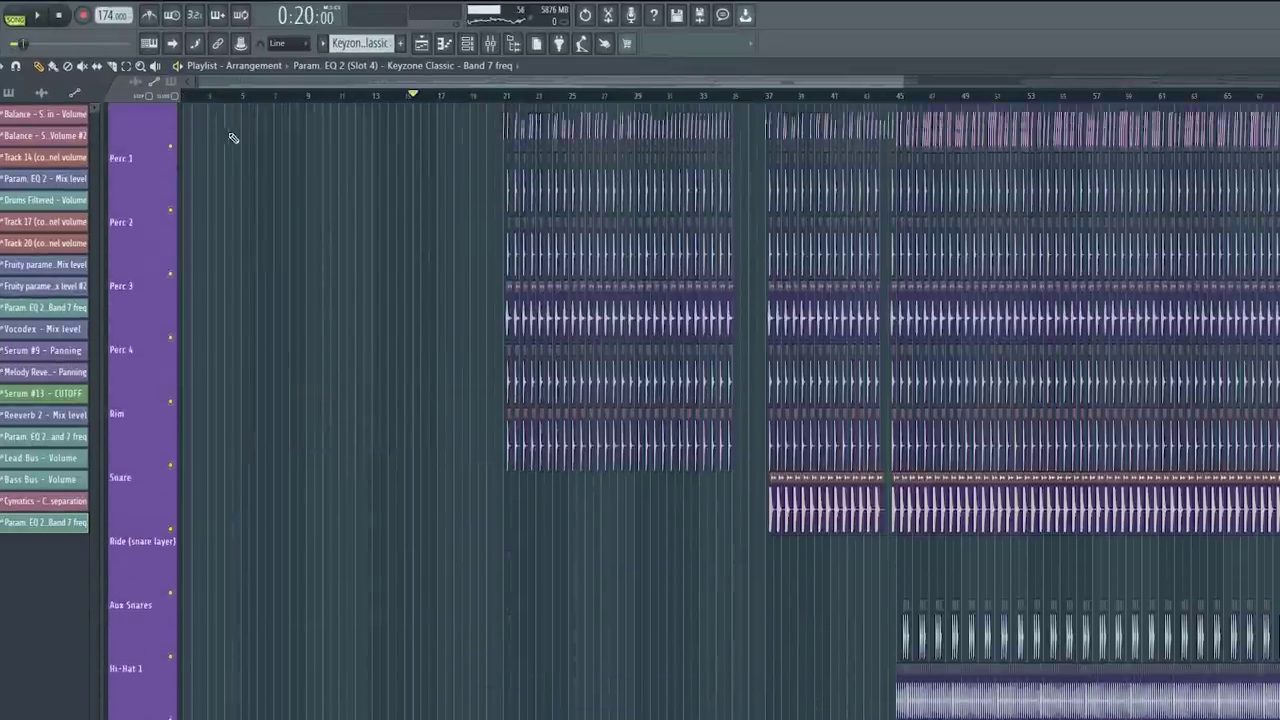
{"action": "scroll", "coordinate": [258, 240], "scroll_direction": "up", "scroll_amount": 4}
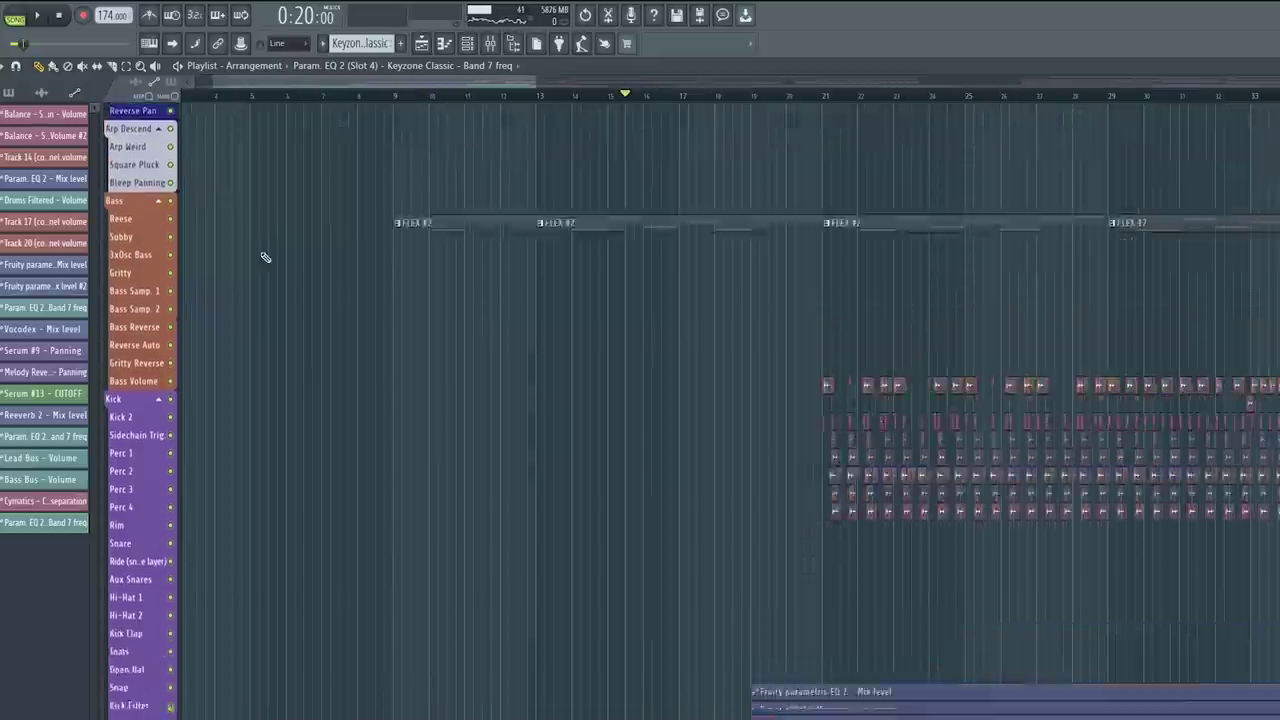
{"action": "scroll", "coordinate": [256, 320], "scroll_direction": "down", "scroll_amount": 7}
{"action": "scroll", "coordinate": [245, 360], "scroll_direction": "up", "scroll_amount": 5}
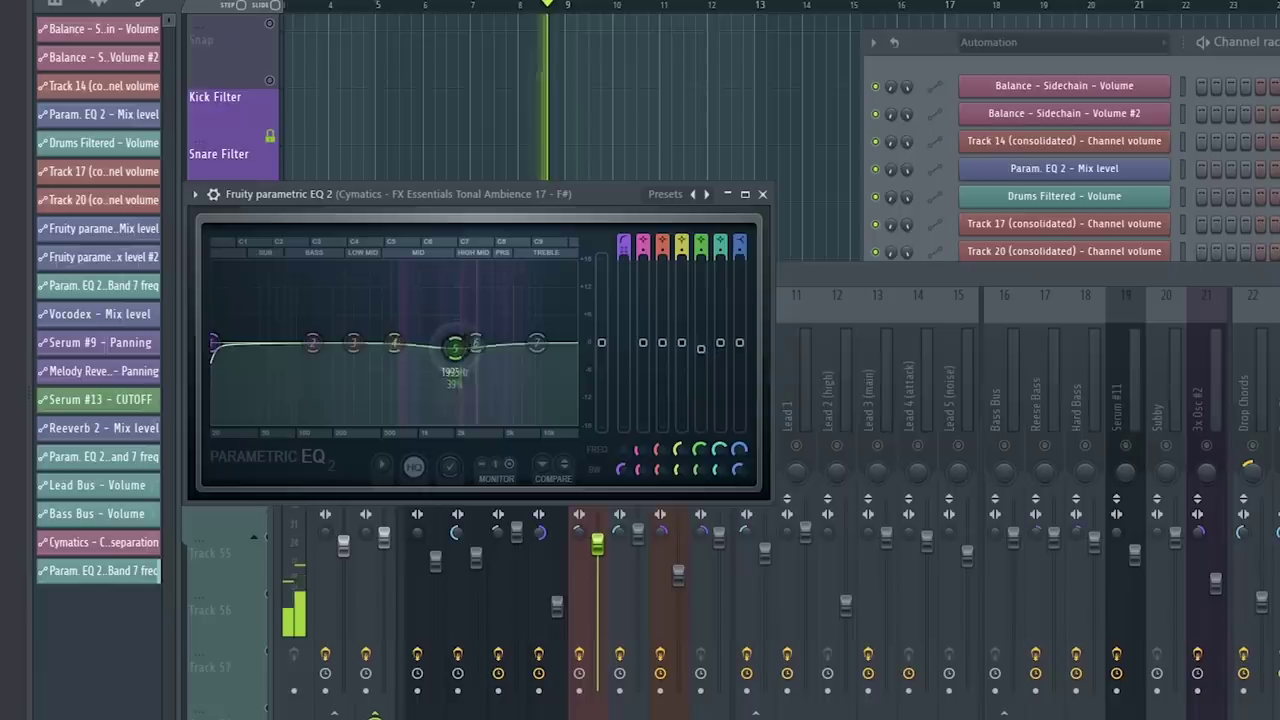
Step: Dip bands 5 and 6 slightly in the Fruity parametric EQ 2 on the Tonal Ambience 17 mixer track
{"action": "left_click_drag", "start_coordinate": [455, 352], "coordinate": [506, 301]}
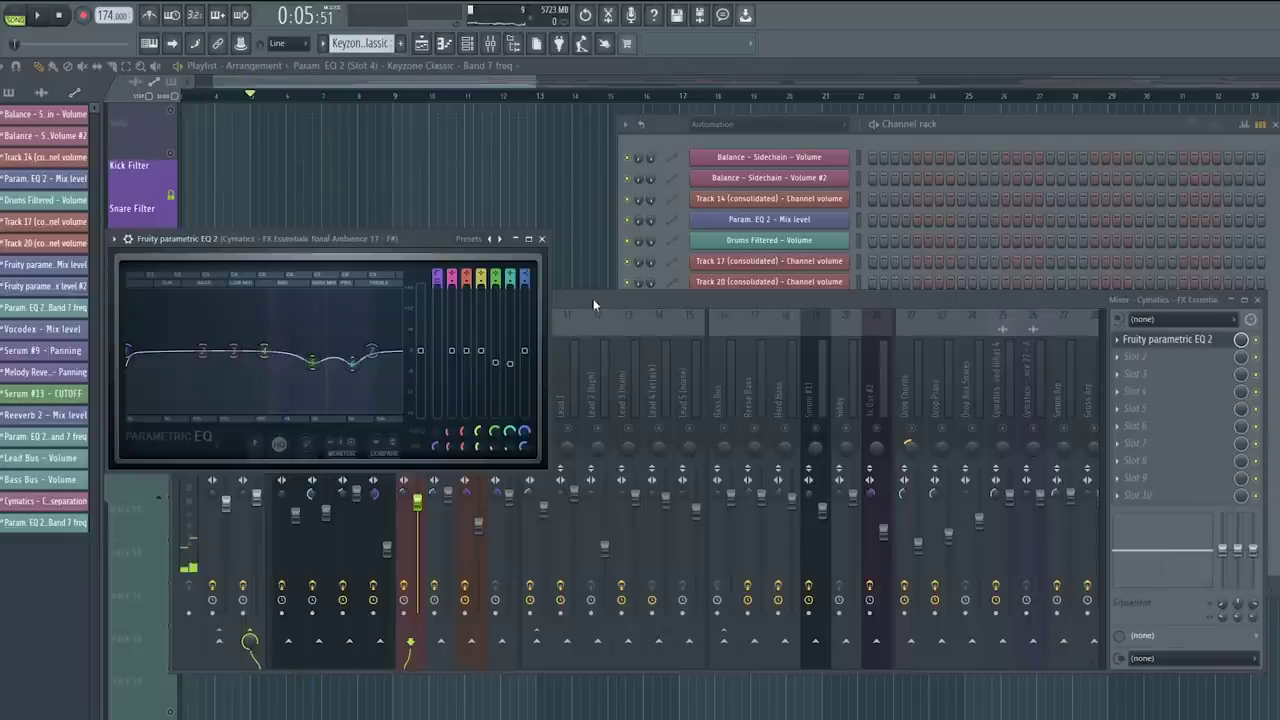
{"action": "left_click", "coordinate": [596, 302]}
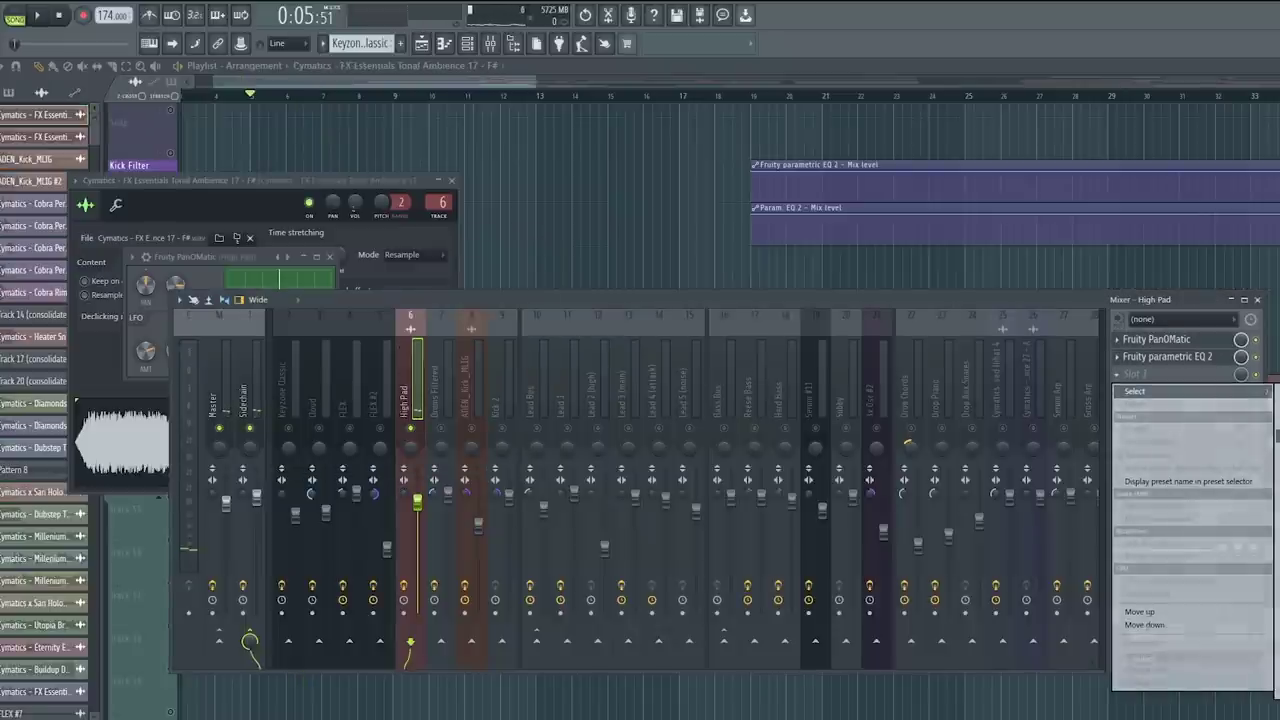
Step: Insert Fruity Reeverb 2 on the High Pad track with its wet level and decay adjusted, and lower the mix of the track's ShaperBox2 panning
{"action": "left_click", "coordinate": [1275, 395]}
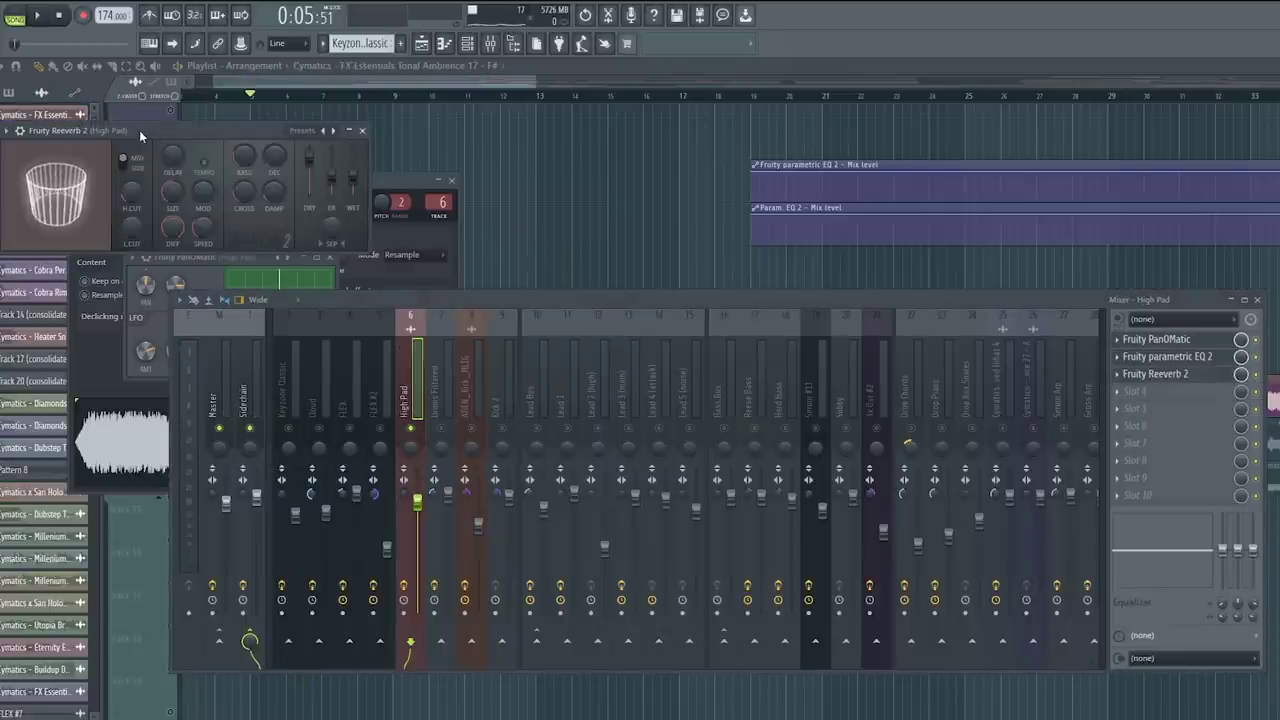
{"action": "left_click_drag", "start_coordinate": [139, 130], "coordinate": [559, 503]}
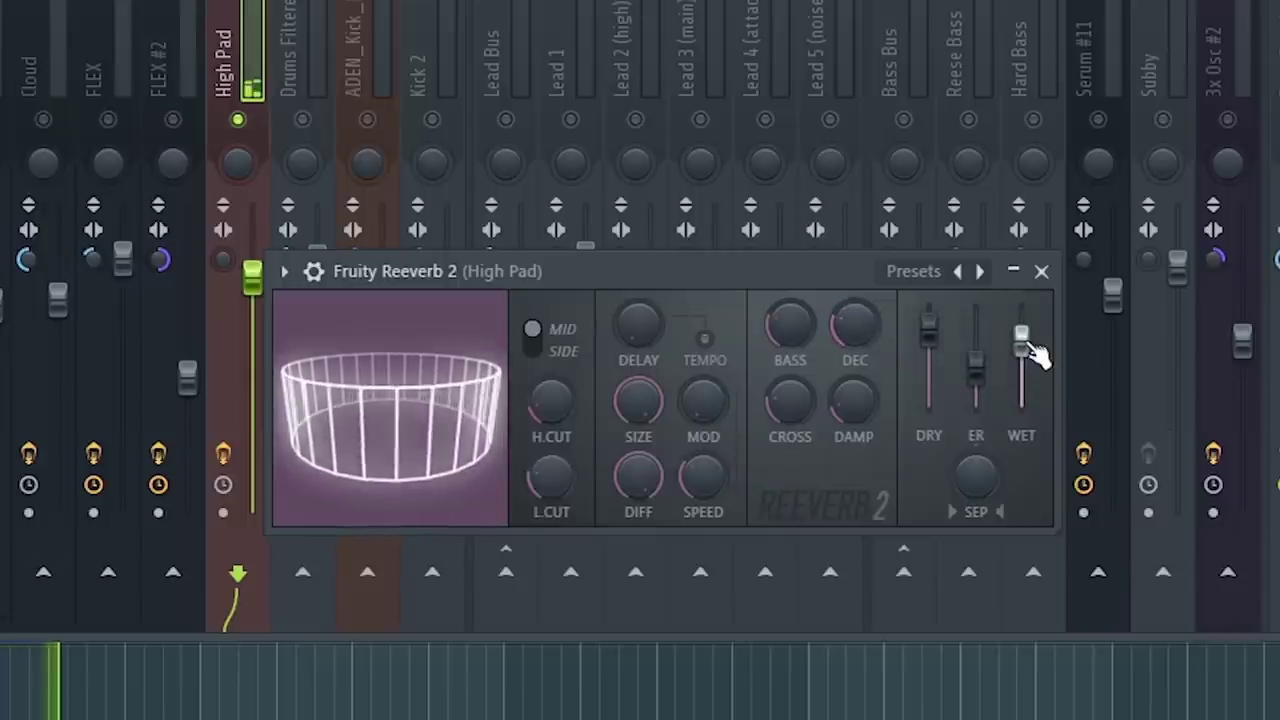
{"action": "left_click_drag", "start_coordinate": [1028, 345], "coordinate": [1028, 334]}
{"action": "left_click_drag", "start_coordinate": [855, 325], "coordinate": [855, 345]}
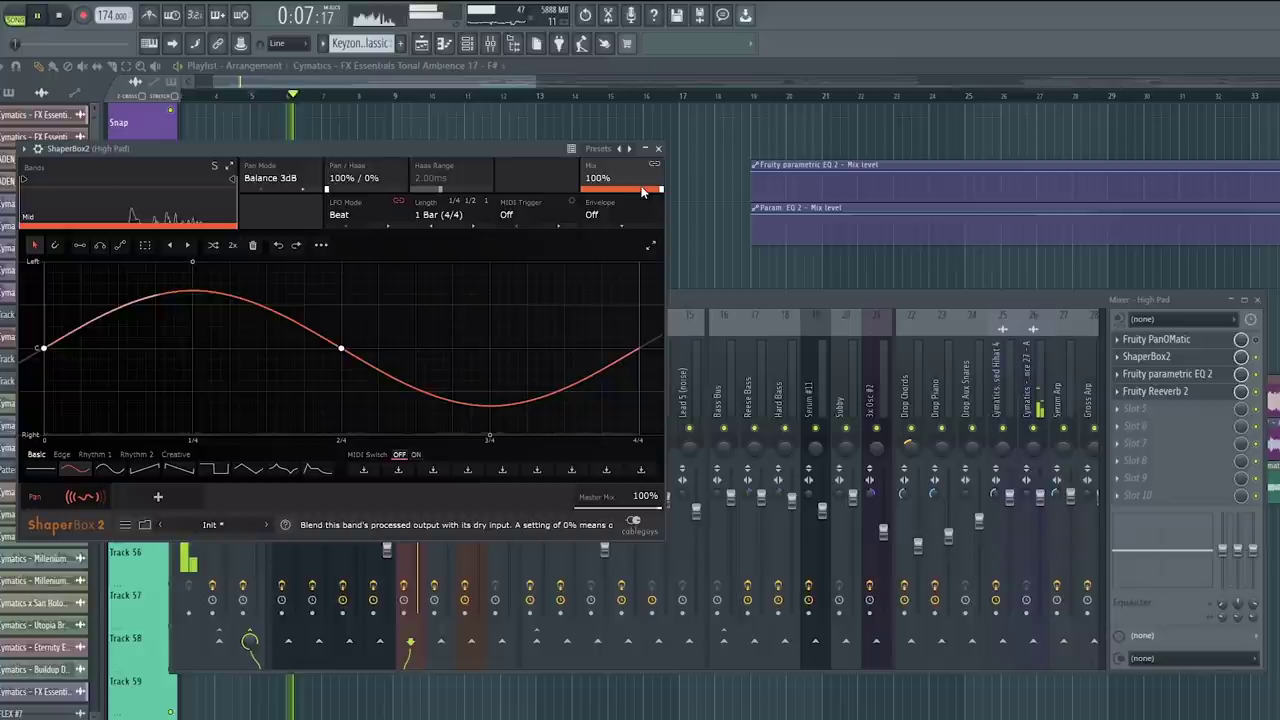
{"action": "left_click_drag", "start_coordinate": [655, 191], "coordinate": [635, 193]}
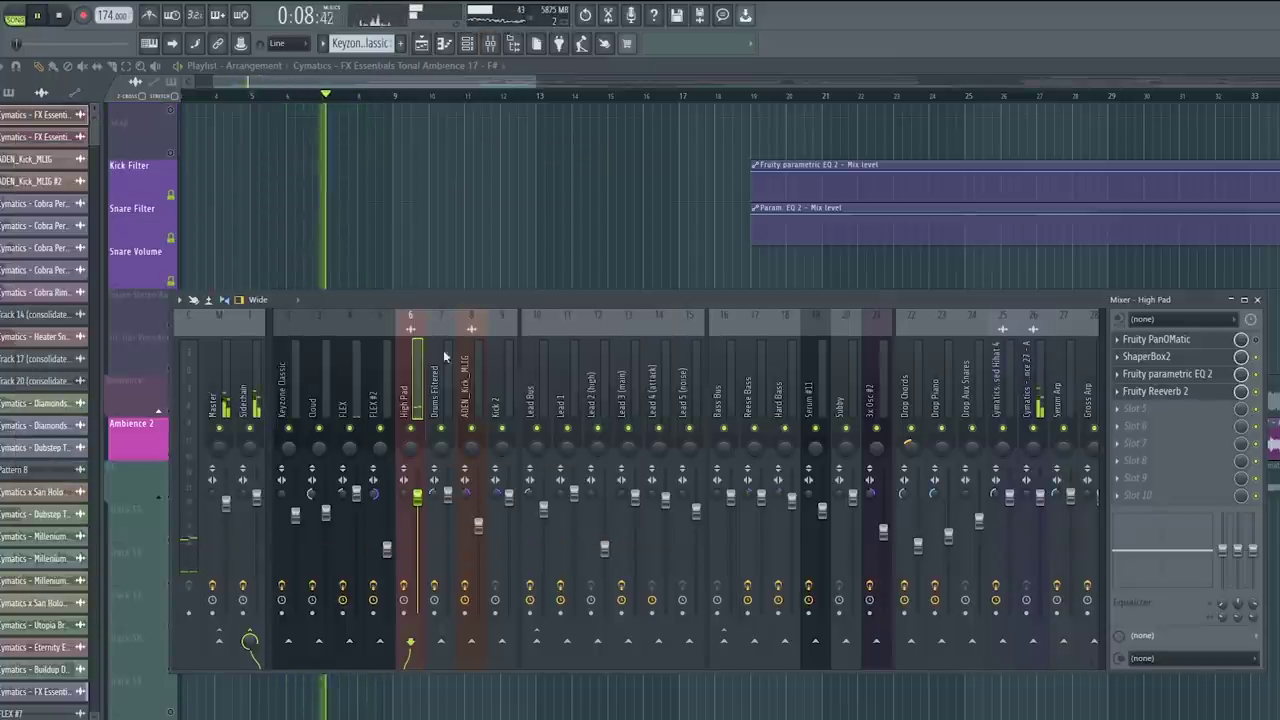
Step: Shape the Tonal Ambience 27 EQ with a raised low cut, dips at bands 3 and 4, and a band 6 treble boost
{"action": "left_click", "coordinate": [945, 410]}
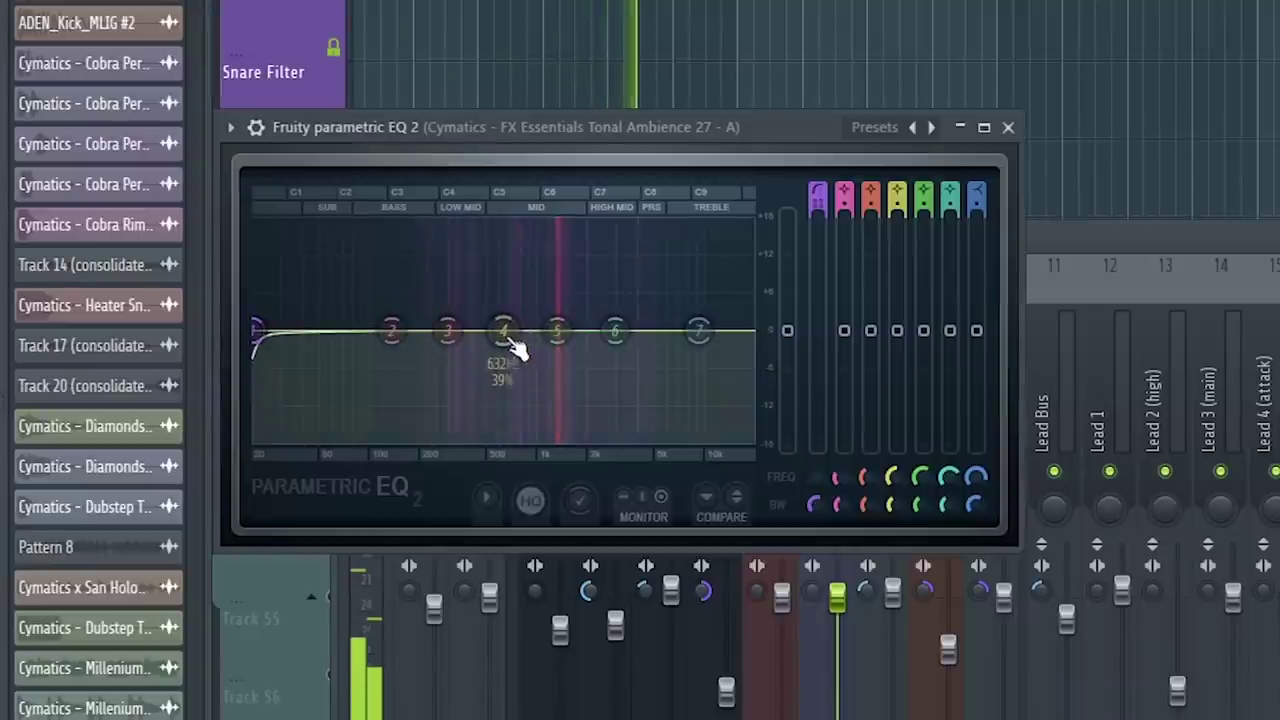
{"action": "left_click_drag", "start_coordinate": [505, 332], "coordinate": [557, 331]}
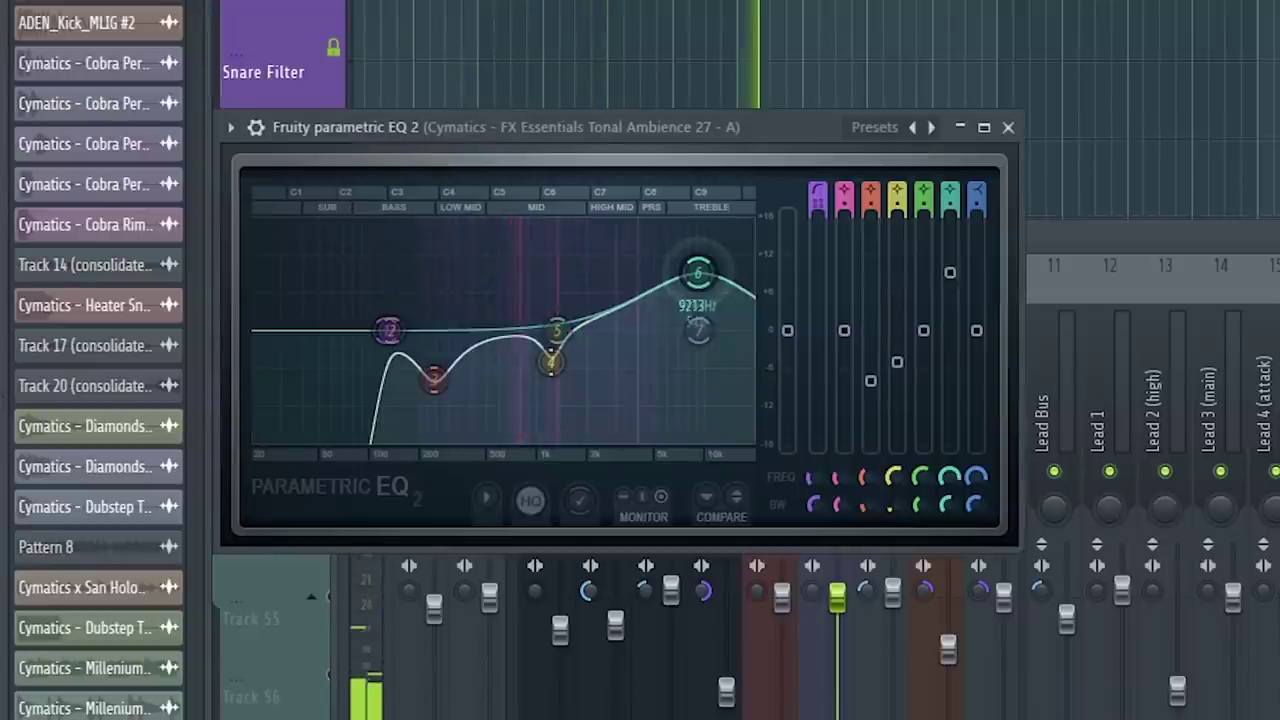
{"action": "left_click_drag", "start_coordinate": [698, 273], "coordinate": [714, 259]}
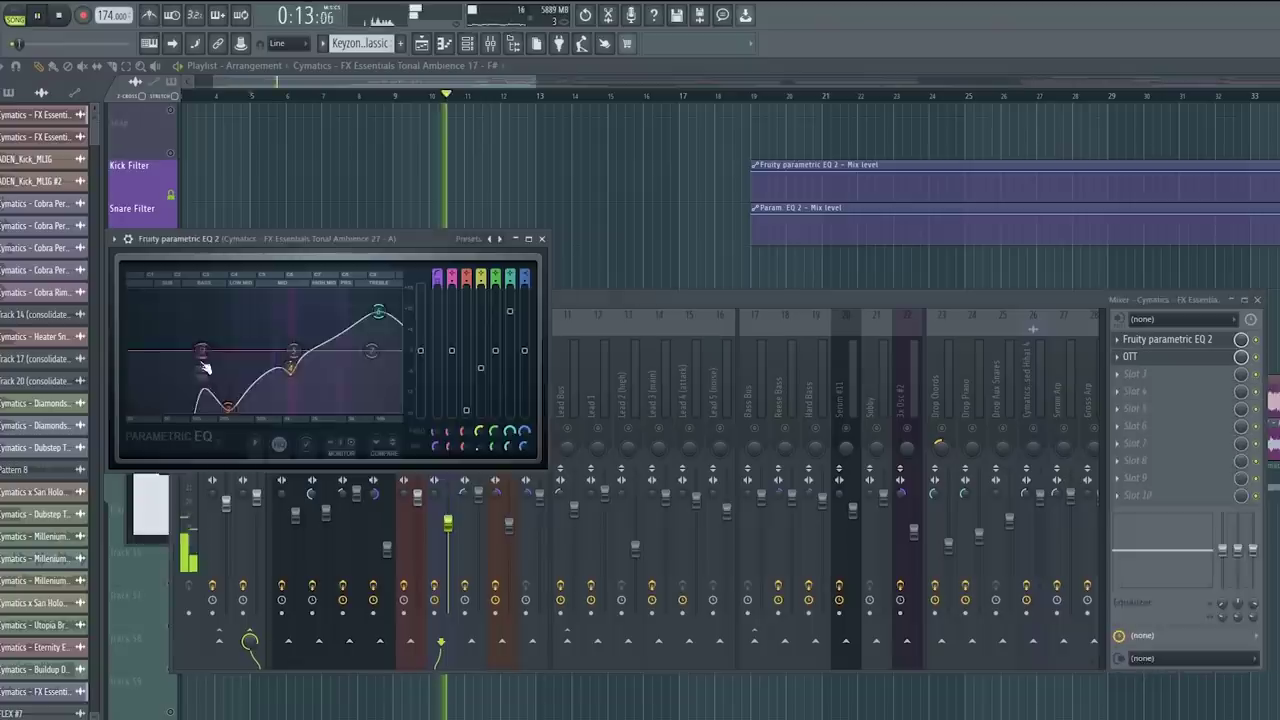
{"action": "left_click_drag", "start_coordinate": [208, 368], "coordinate": [245, 400]}
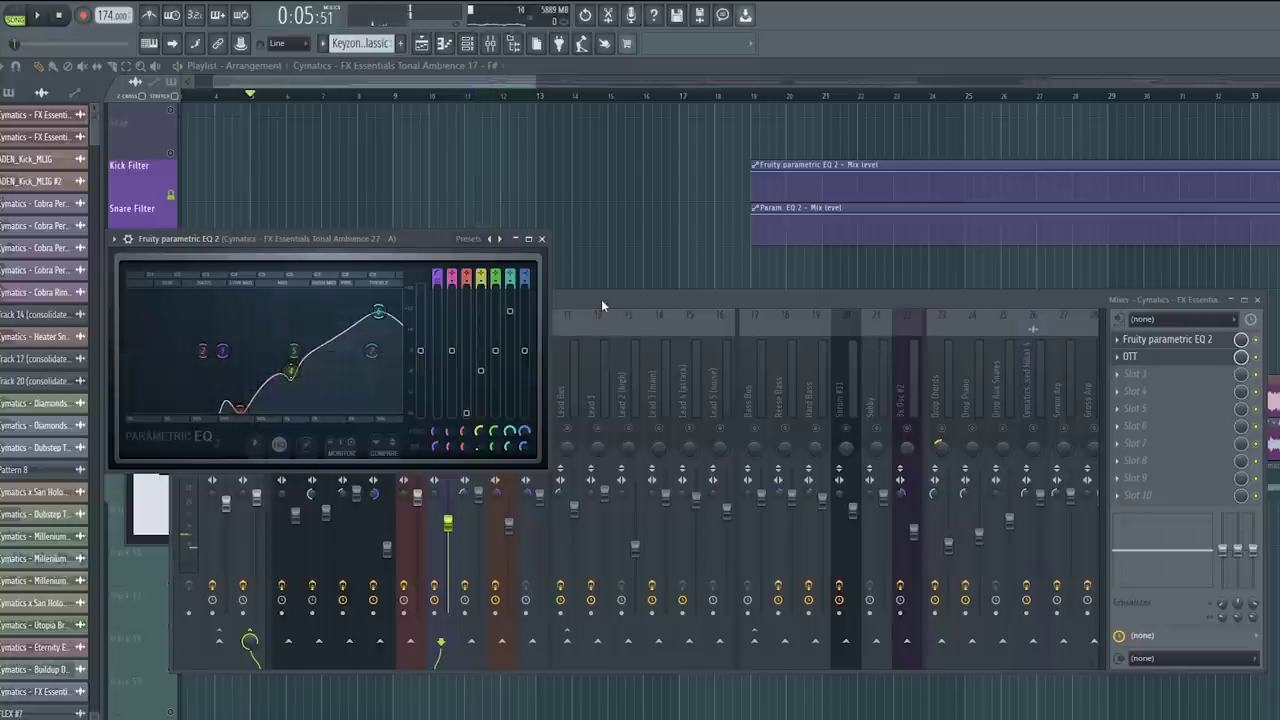
{"action": "left_click", "coordinate": [601, 299]}
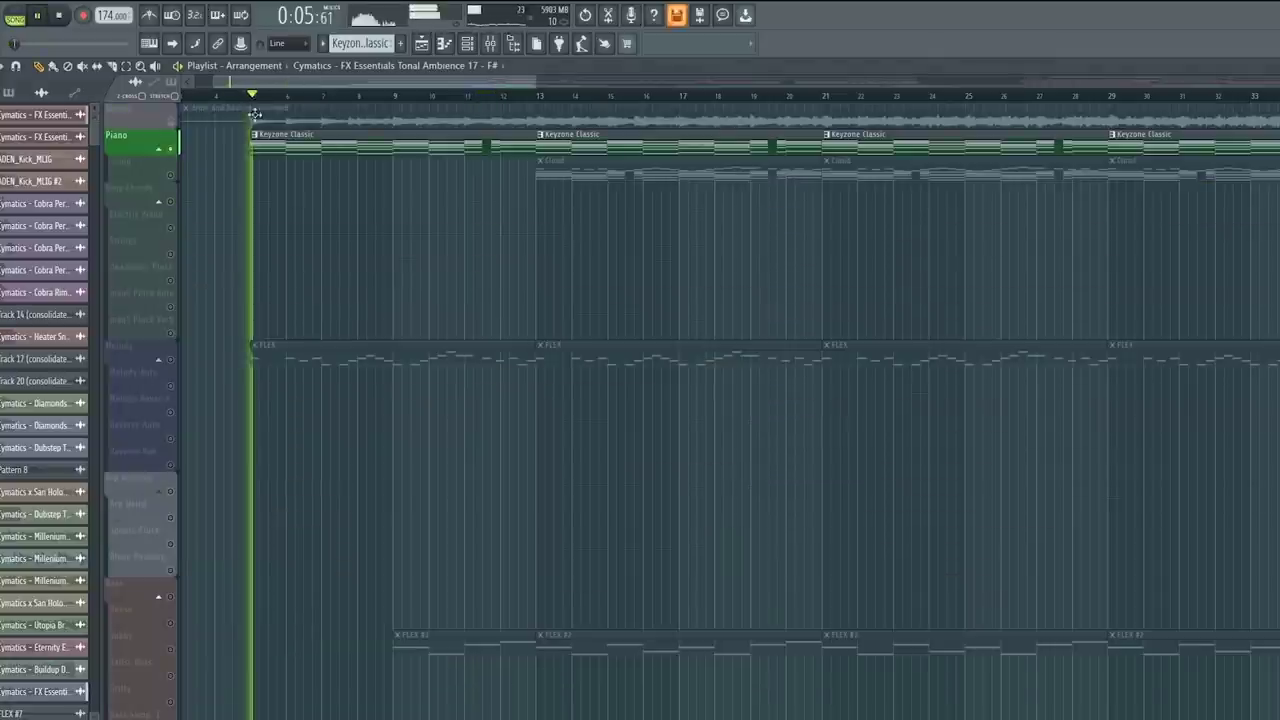
Step: Solo the Melody track and open its FLEX instrument, moving the channel rack out of the way
{"action": "left_click", "coordinate": [510, 50]}
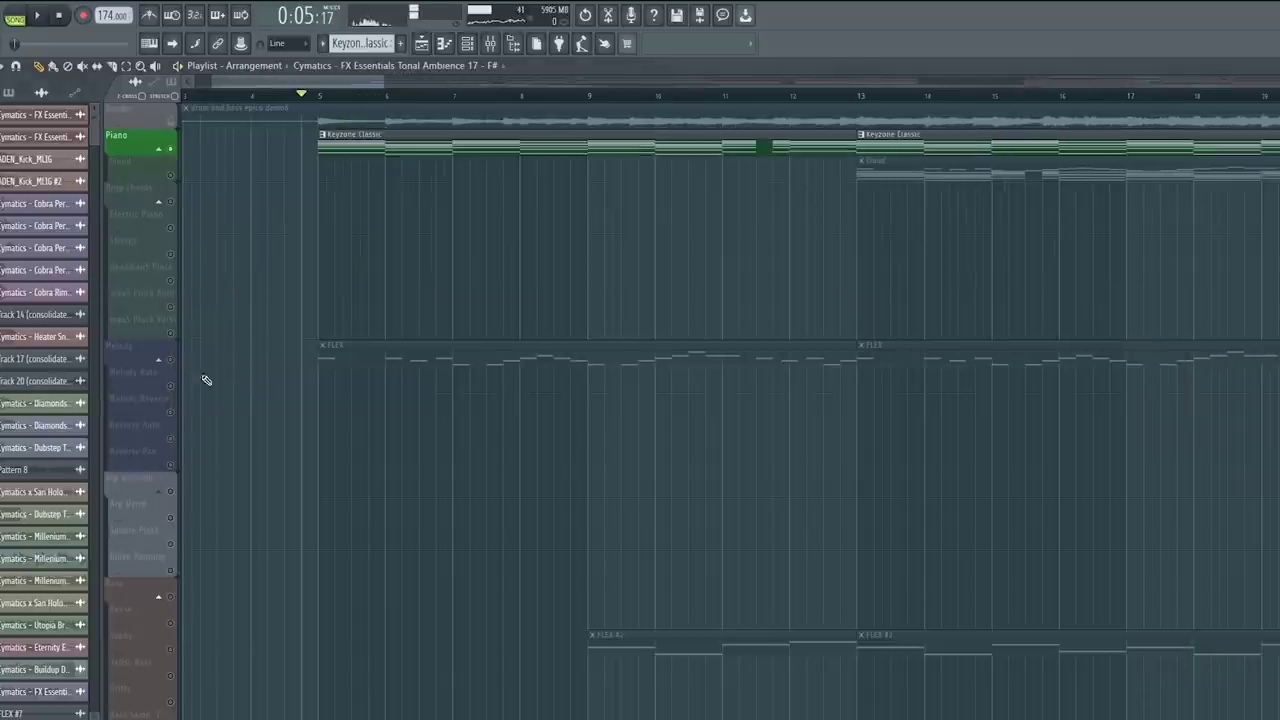
{"action": "left_click", "coordinate": [171, 363]}
{"action": "scroll", "coordinate": [432, 272], "scroll_direction": "down", "scroll_amount": 1}
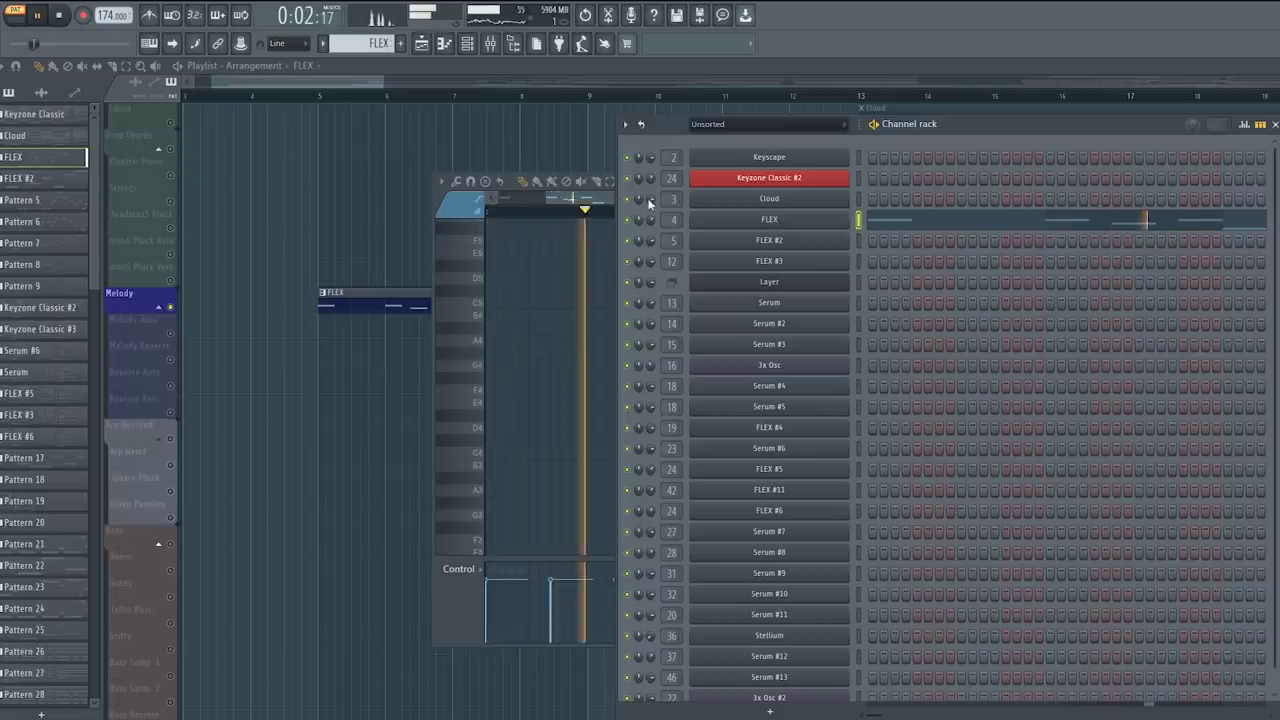
{"action": "key", "text": "space"}
{"action": "left_click", "coordinate": [805, 222]}
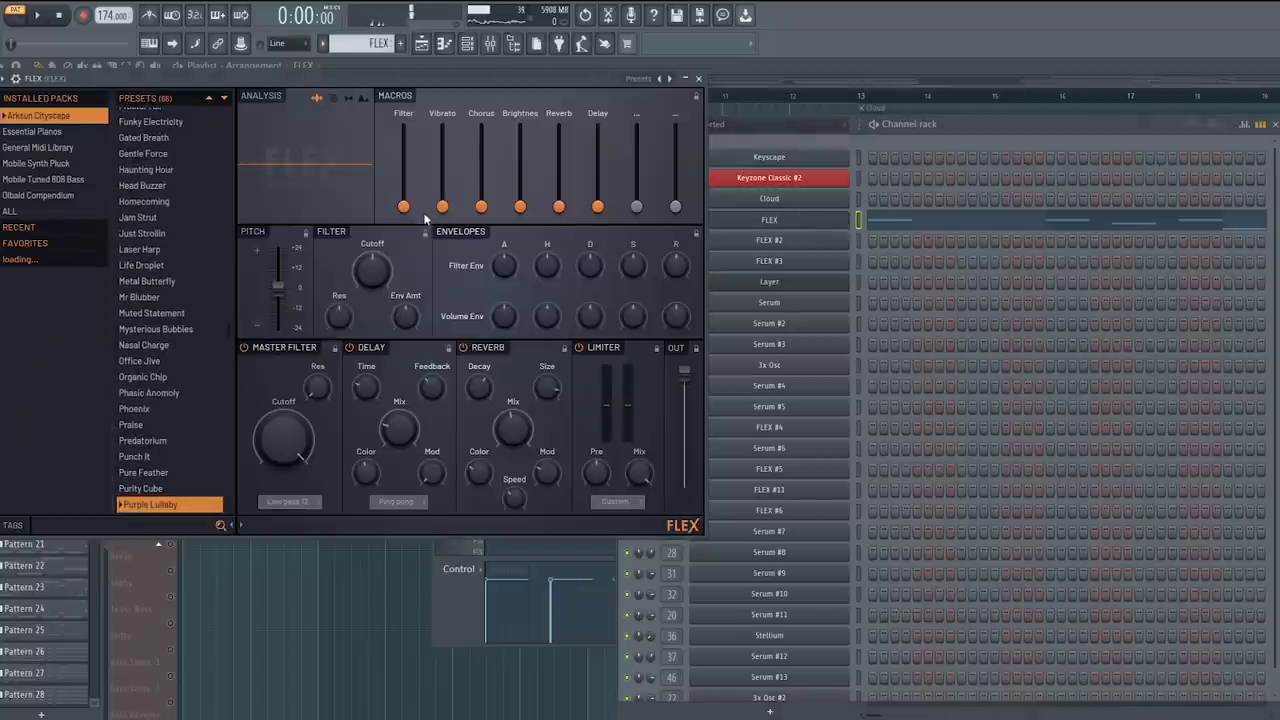
{"action": "left_click_drag", "start_coordinate": [940, 118], "coordinate": [762, 170]}
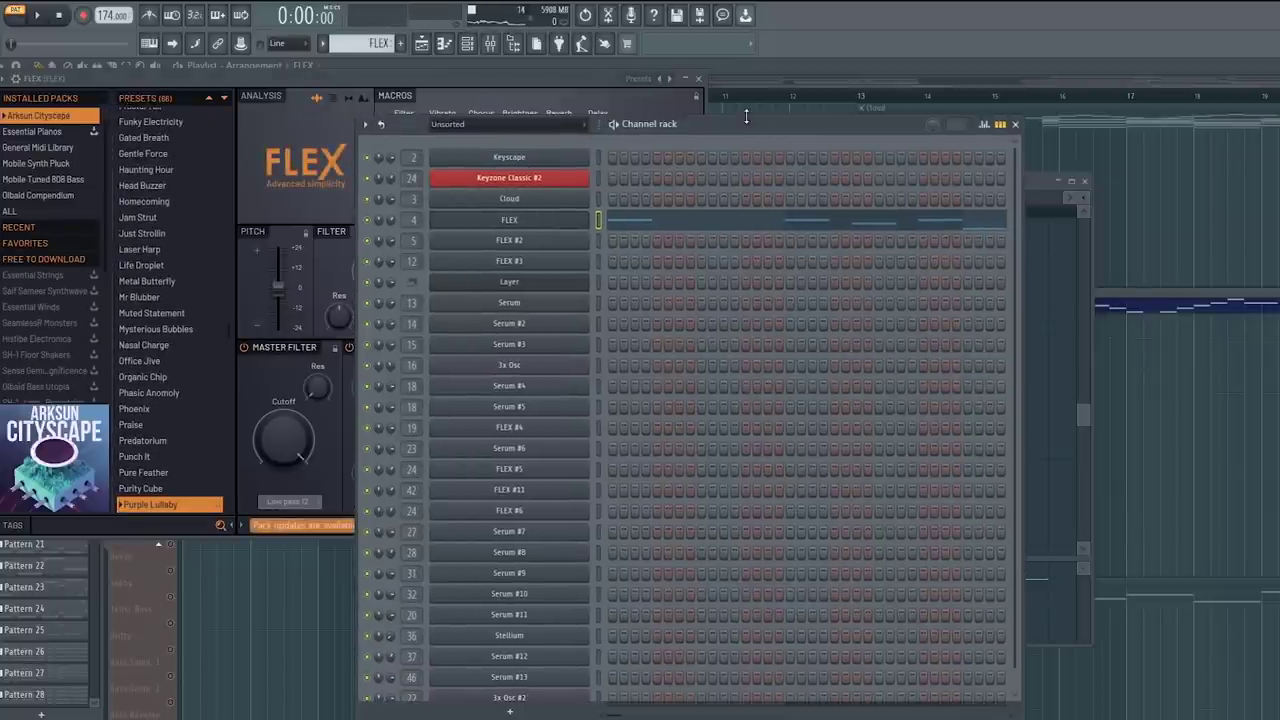
{"action": "left_click_drag", "start_coordinate": [746, 122], "coordinate": [746, 203]}
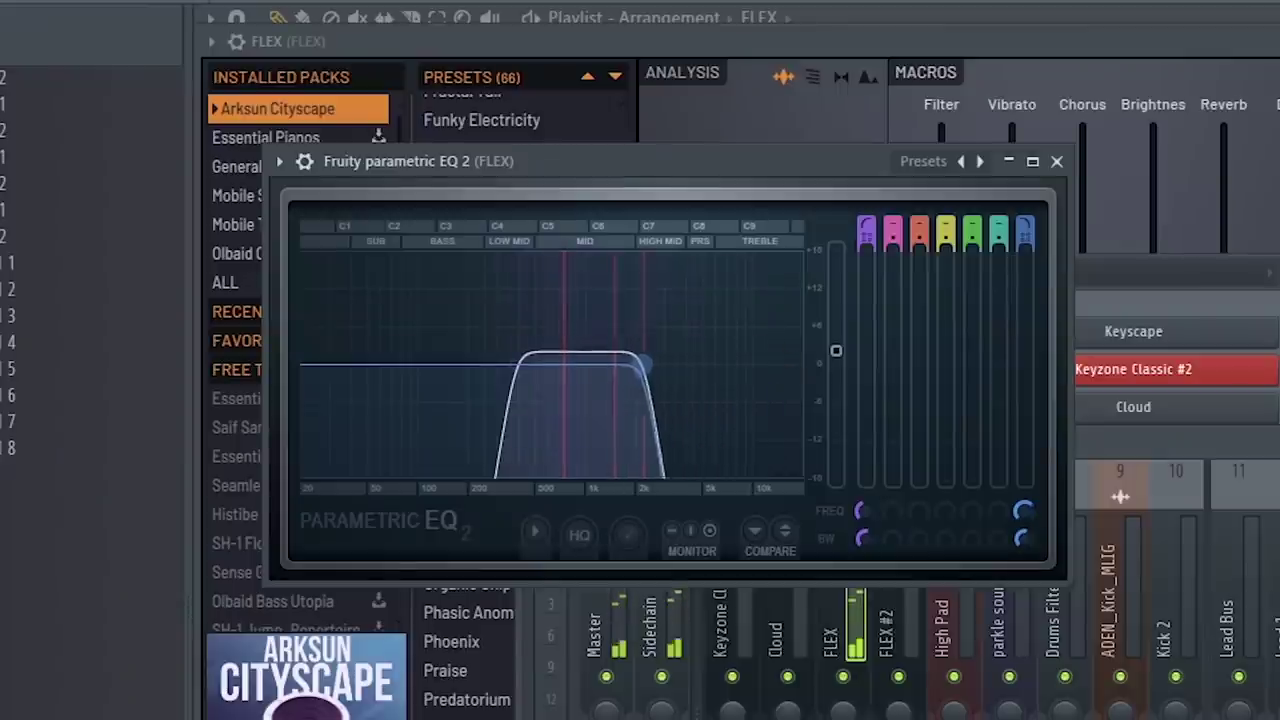
Step: Narrow the band-pass Fruity parametric EQ 2 on the FLEX mixer track by lowering its upper cutoff, and reduce its main level
{"action": "left_click_drag", "start_coordinate": [643, 364], "coordinate": [608, 364]}
{"action": "left_click_drag", "start_coordinate": [533, 380], "coordinate": [606, 372]}
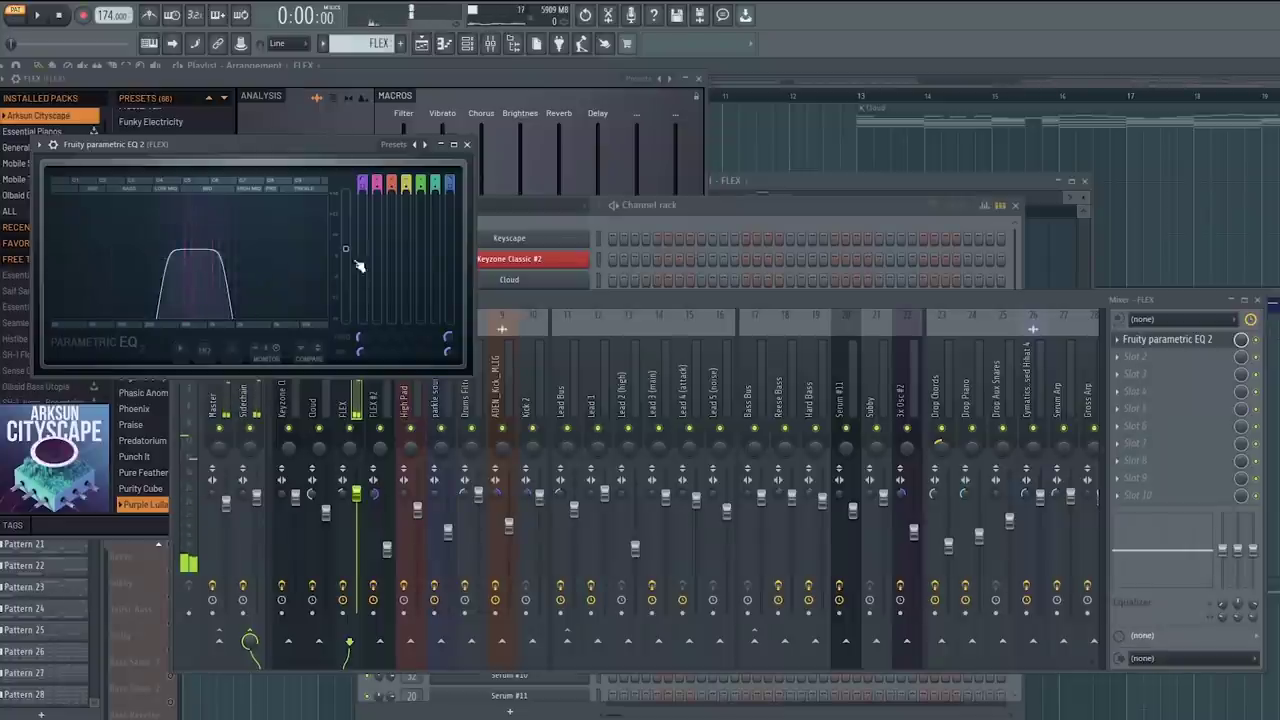
{"action": "left_click", "coordinate": [357, 408]}
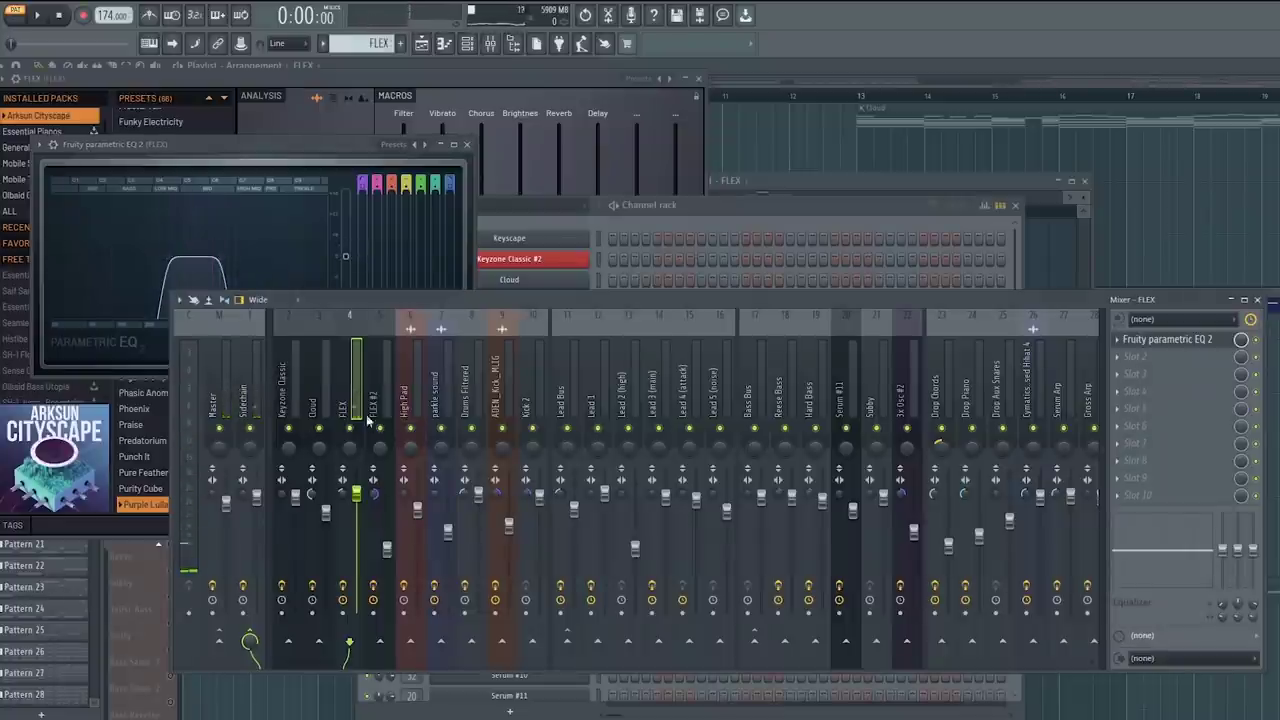
Step: Insert dblue Crusher with a 14% mix and Fruity Fast Dist after the EQ on the FLEX mixer track
{"action": "left_click", "coordinate": [1163, 356]}
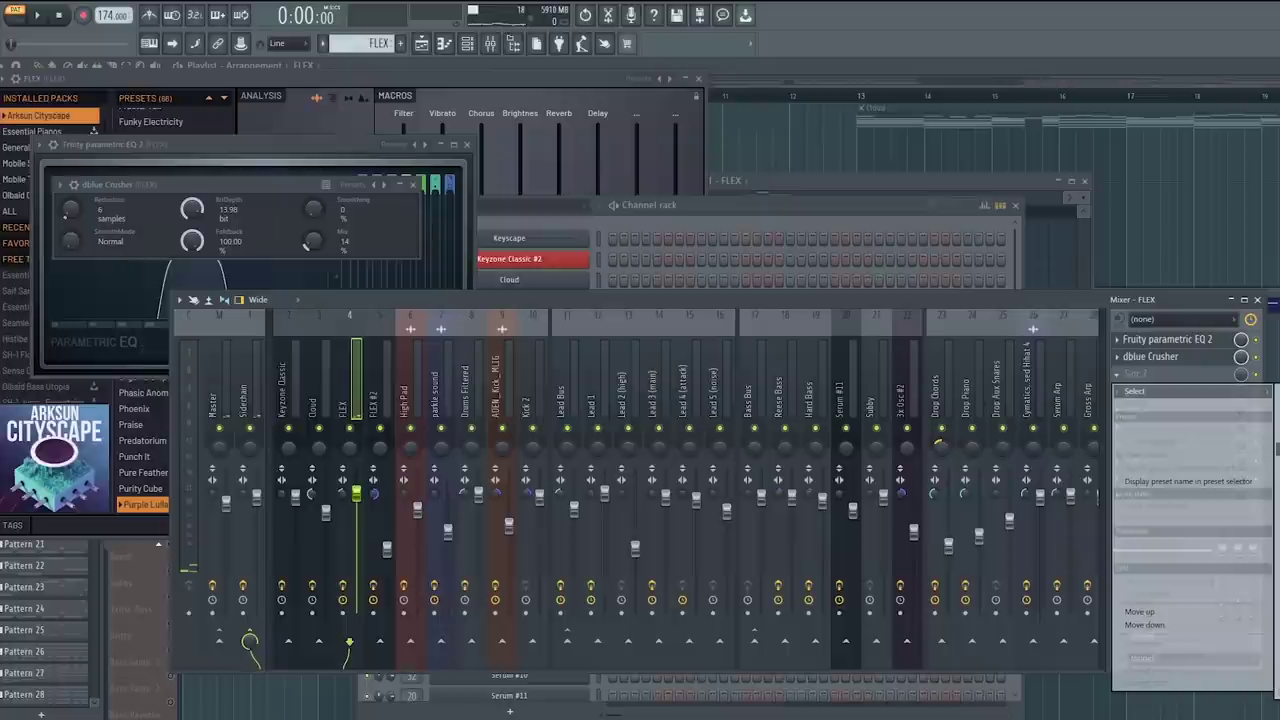
{"action": "left_click", "coordinate": [571, 388]}
{"action": "key", "text": "space"}
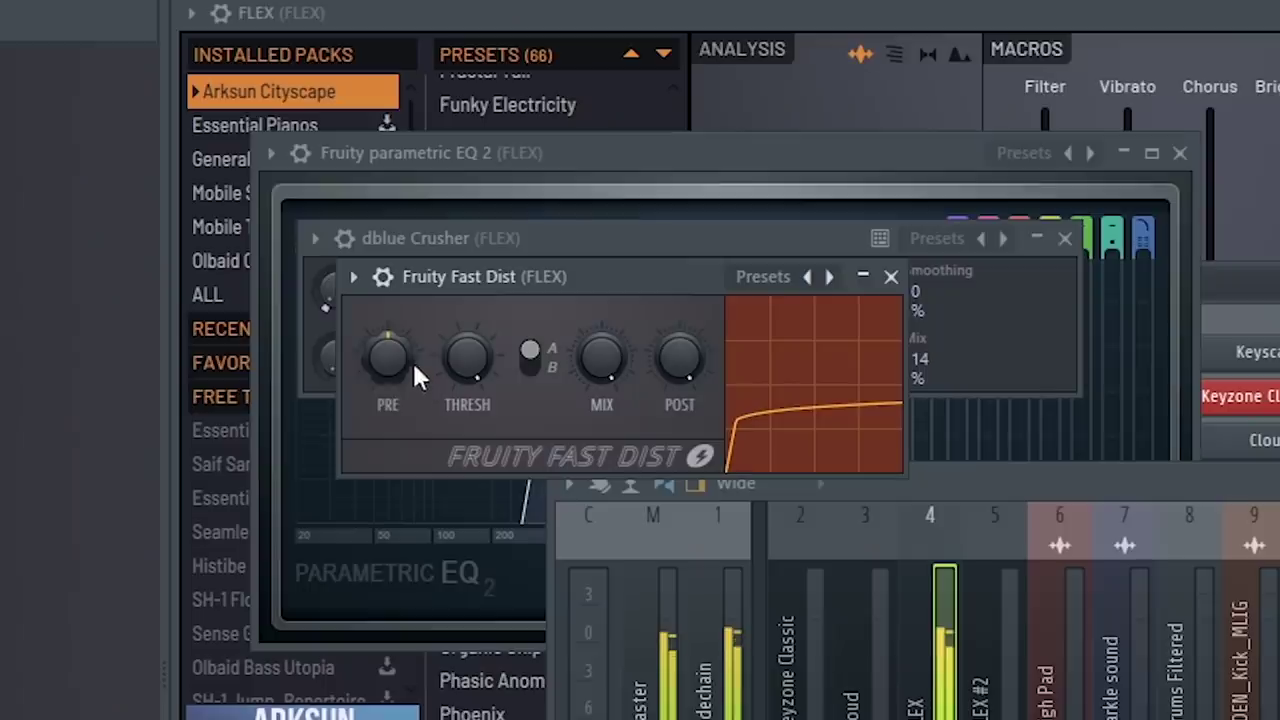
Step: Adjust Fruity Fast Dist on the FLEX track, switching it to type B and lowering its mix to about half
{"action": "left_click_drag", "start_coordinate": [132, 240], "coordinate": [132, 260]}
{"action": "left_click_drag", "start_coordinate": [468, 360], "coordinate": [468, 300]}
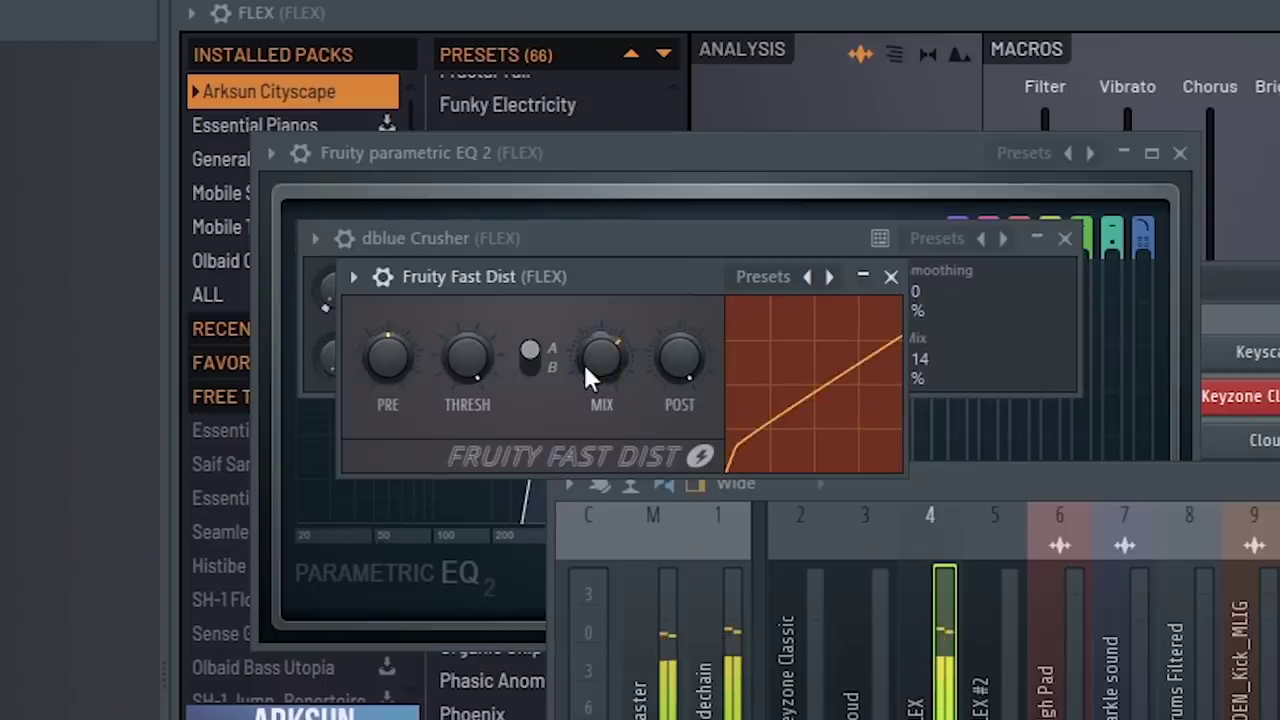
{"action": "left_click", "coordinate": [545, 370]}
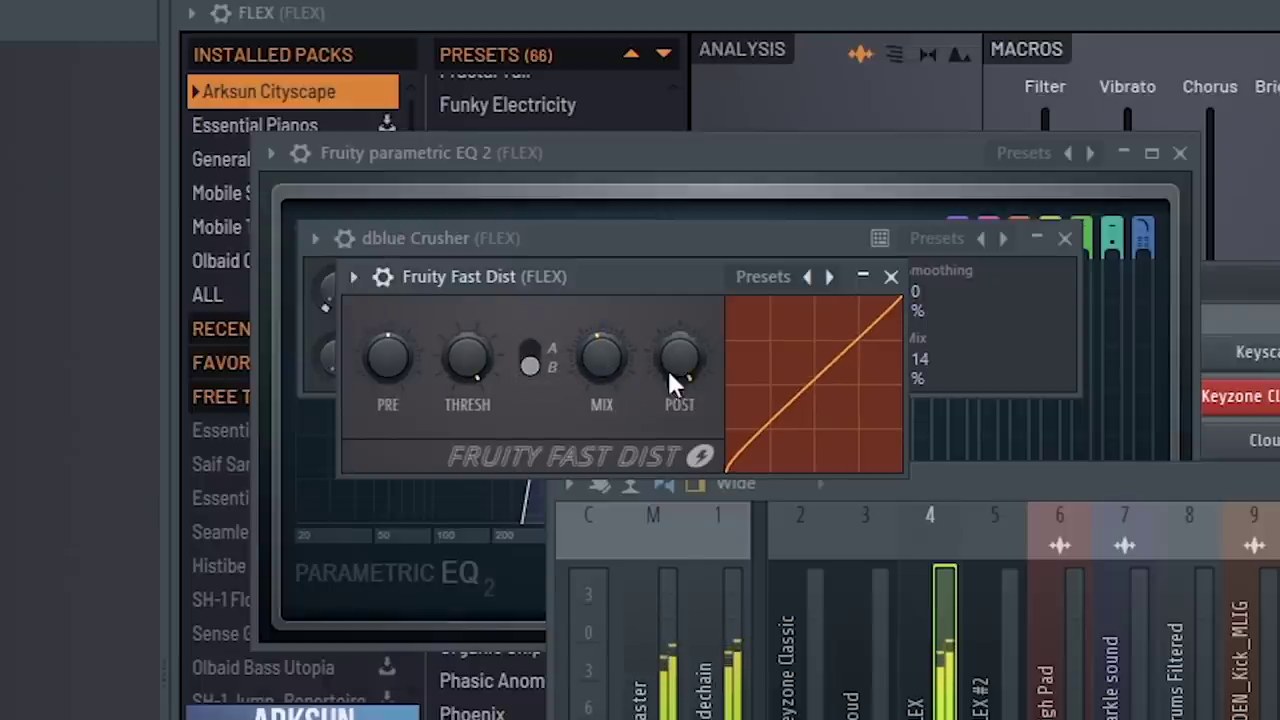
{"action": "left_click", "coordinate": [1177, 360]}
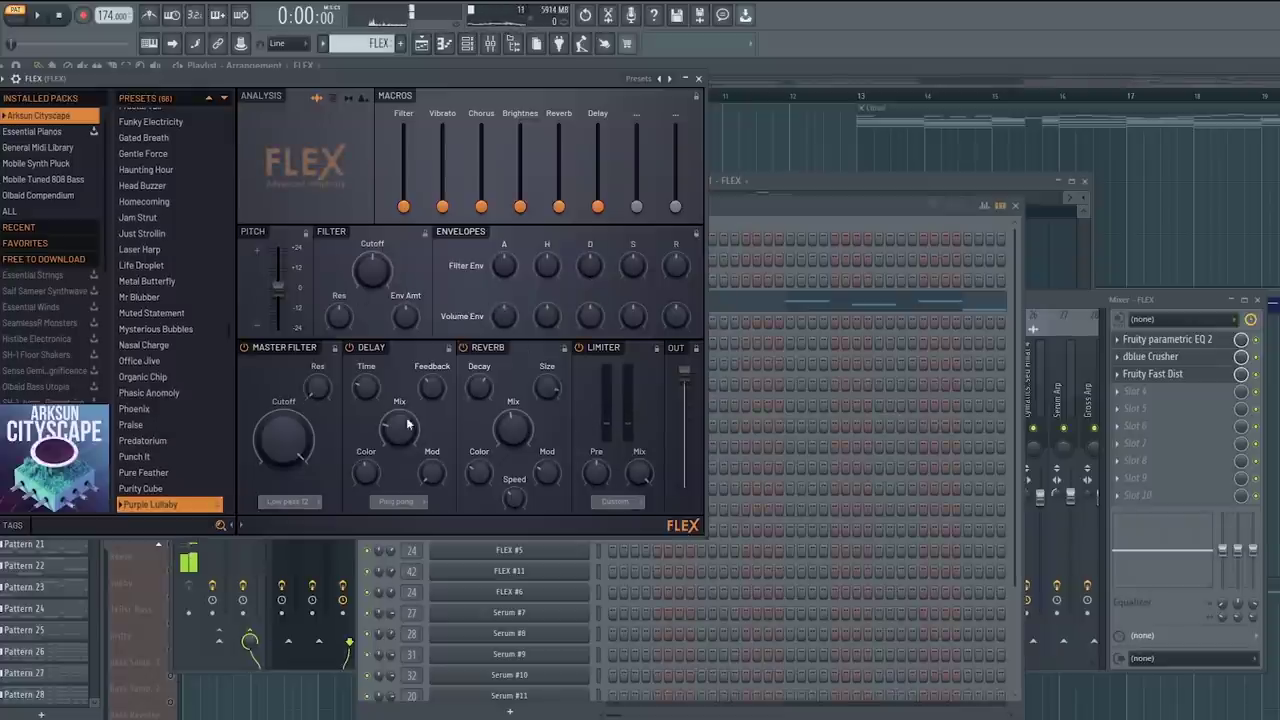
Step: Insert a second Fruity parametric EQ 2 in slot 4 of the FLEX track, dipping band 6 and lowering a Steep 8 low-pass on band 7
{"action": "key", "text": "space"}
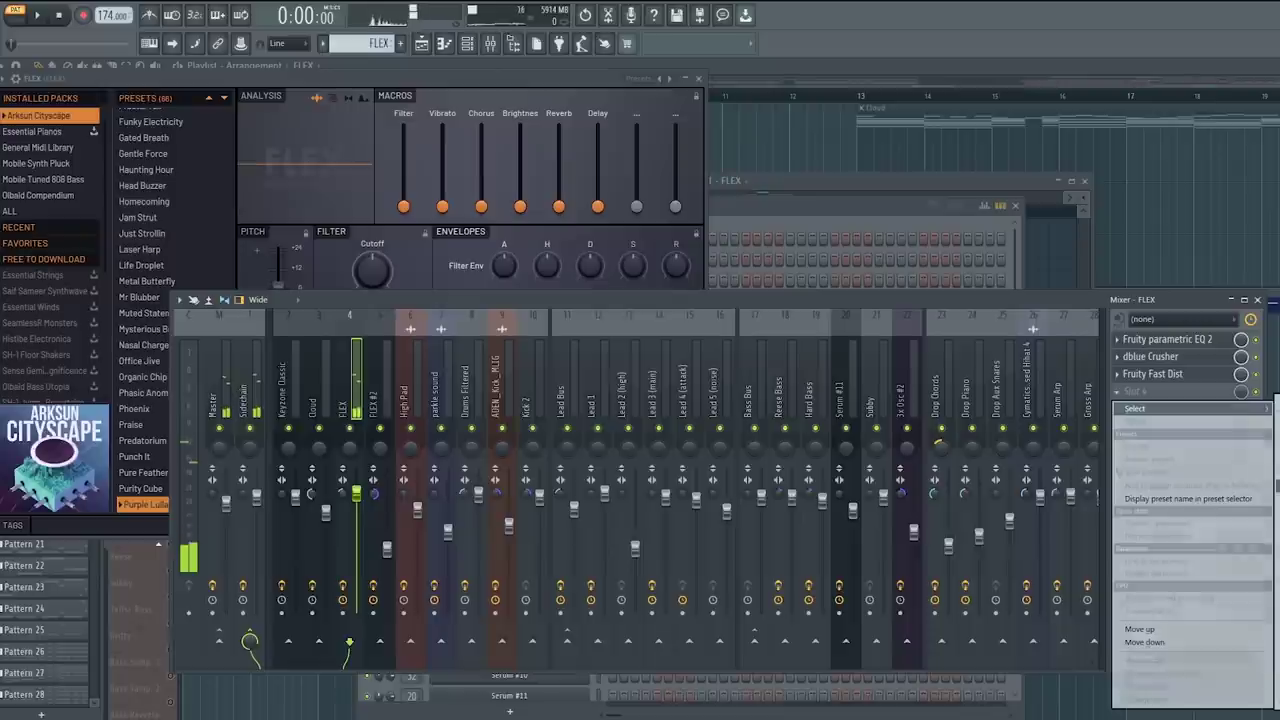
{"action": "left_click", "coordinate": [1277, 486]}
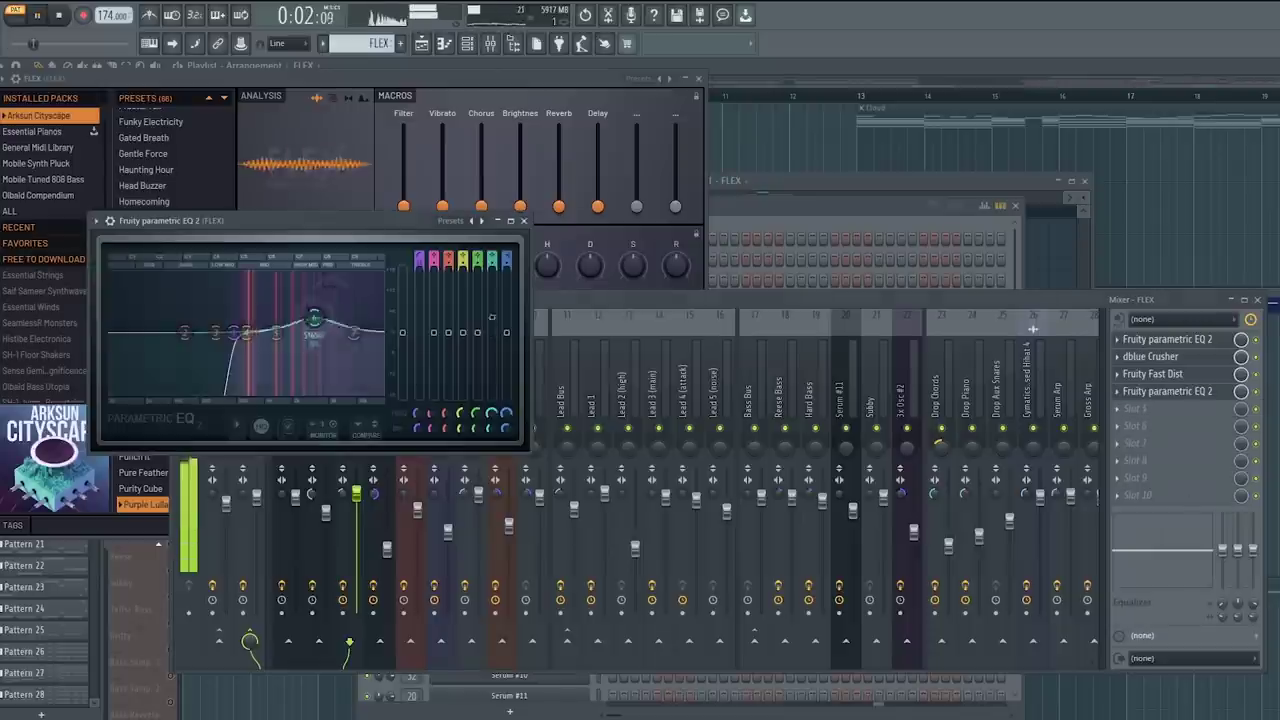
{"action": "left_click_drag", "start_coordinate": [314, 316], "coordinate": [330, 347]}
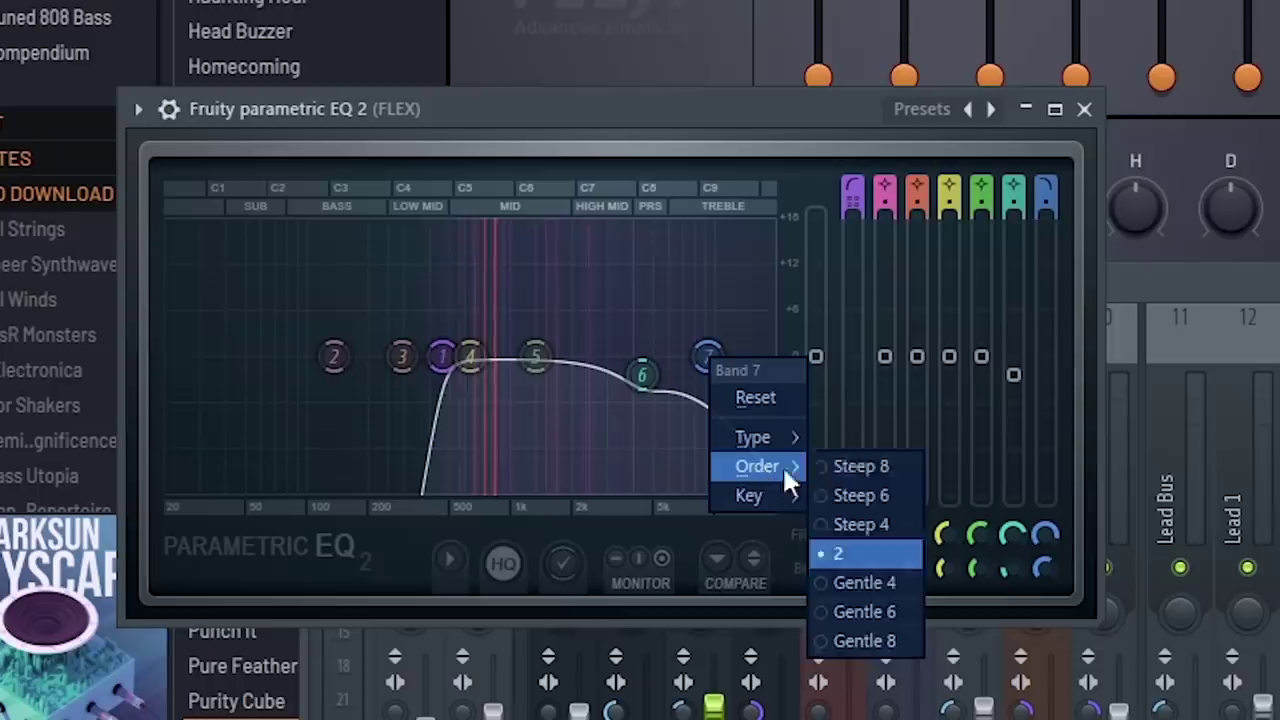
{"action": "left_click", "coordinate": [834, 464]}
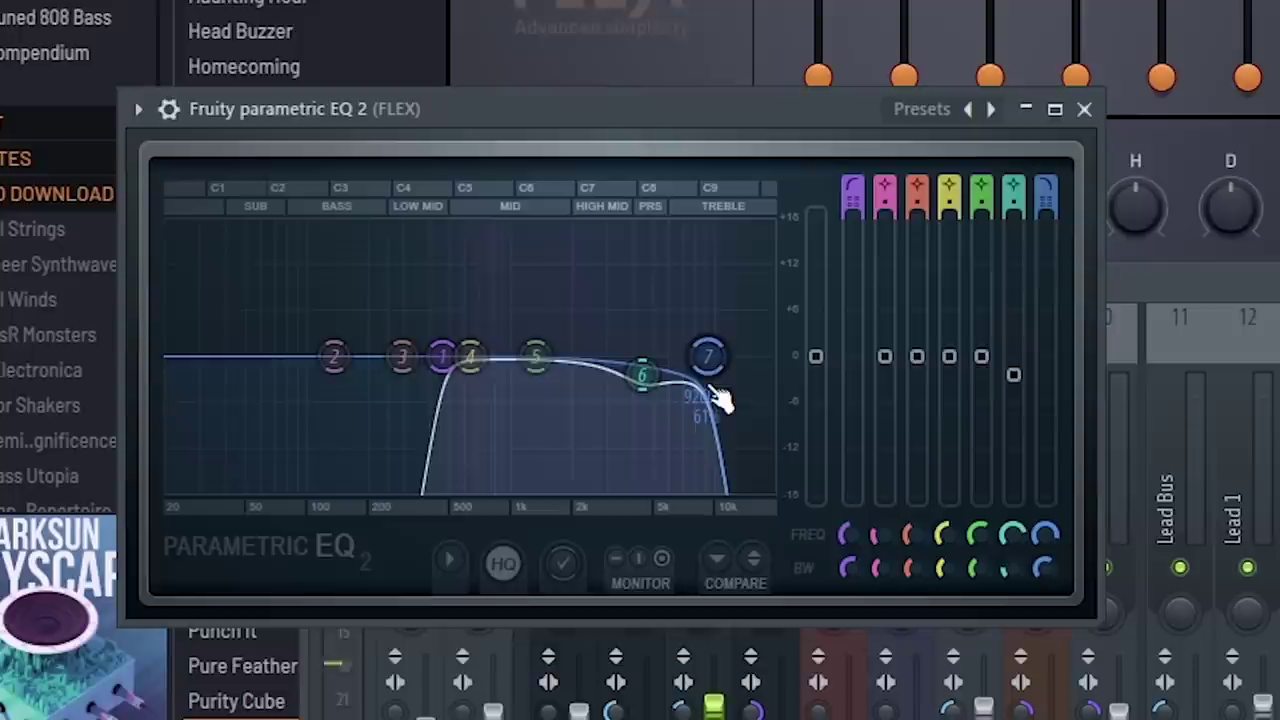
{"action": "left_click_drag", "start_coordinate": [720, 395], "coordinate": [632, 357]}
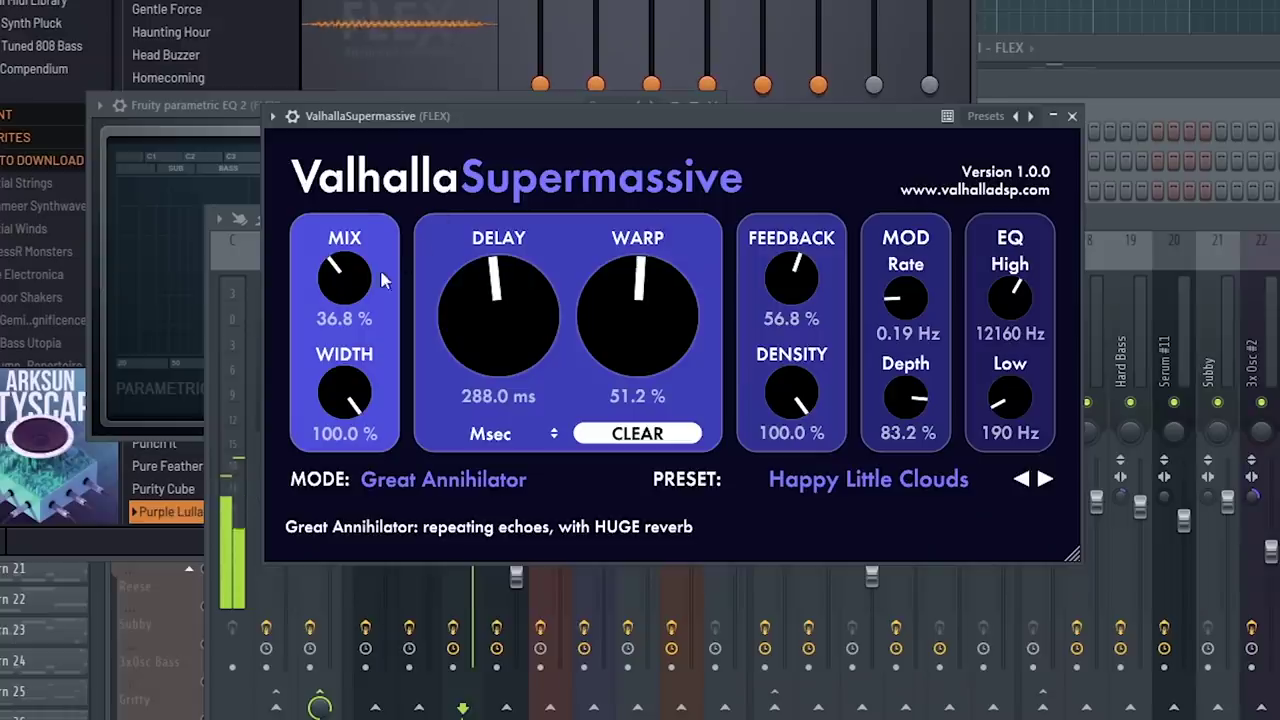
Step: Adjust the mix of ValhallaSupermassive's Happy Little Clouds preset in slot 5 of the FLEX track and play the melody in the arrangement
{"action": "left_click_drag", "start_coordinate": [381, 273], "coordinate": [370, 264]}
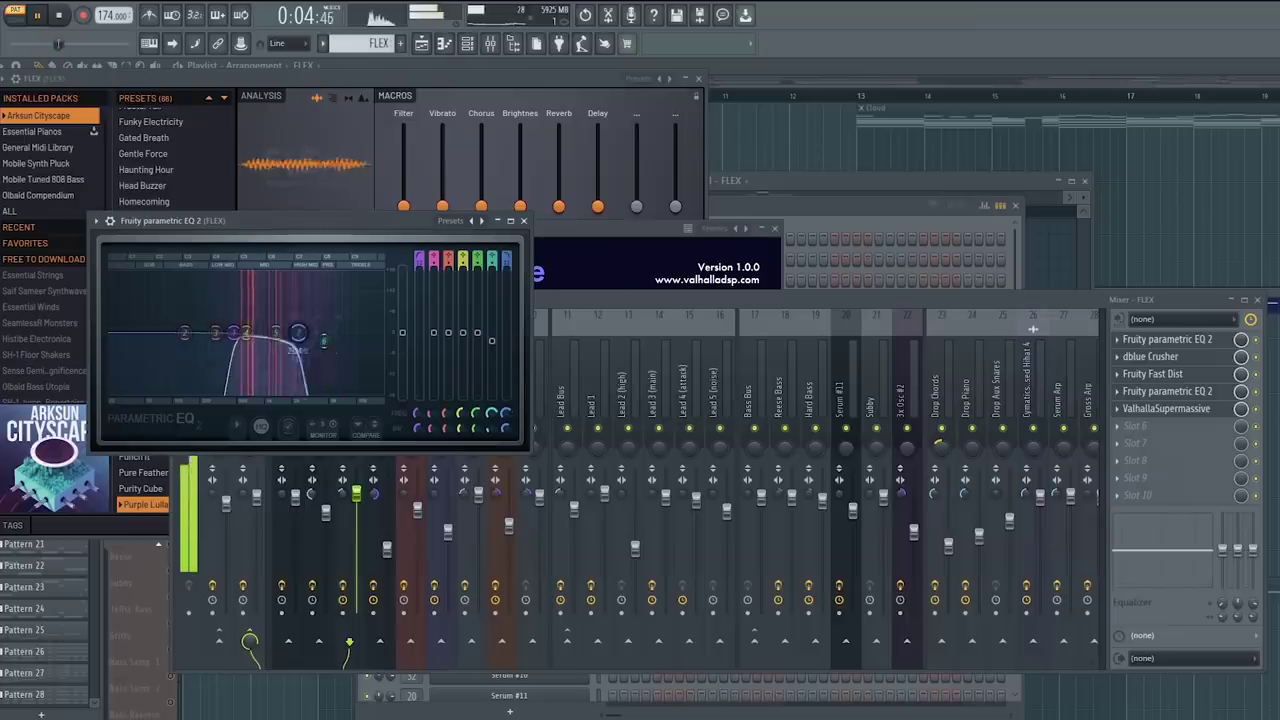
{"action": "key", "text": "space"}
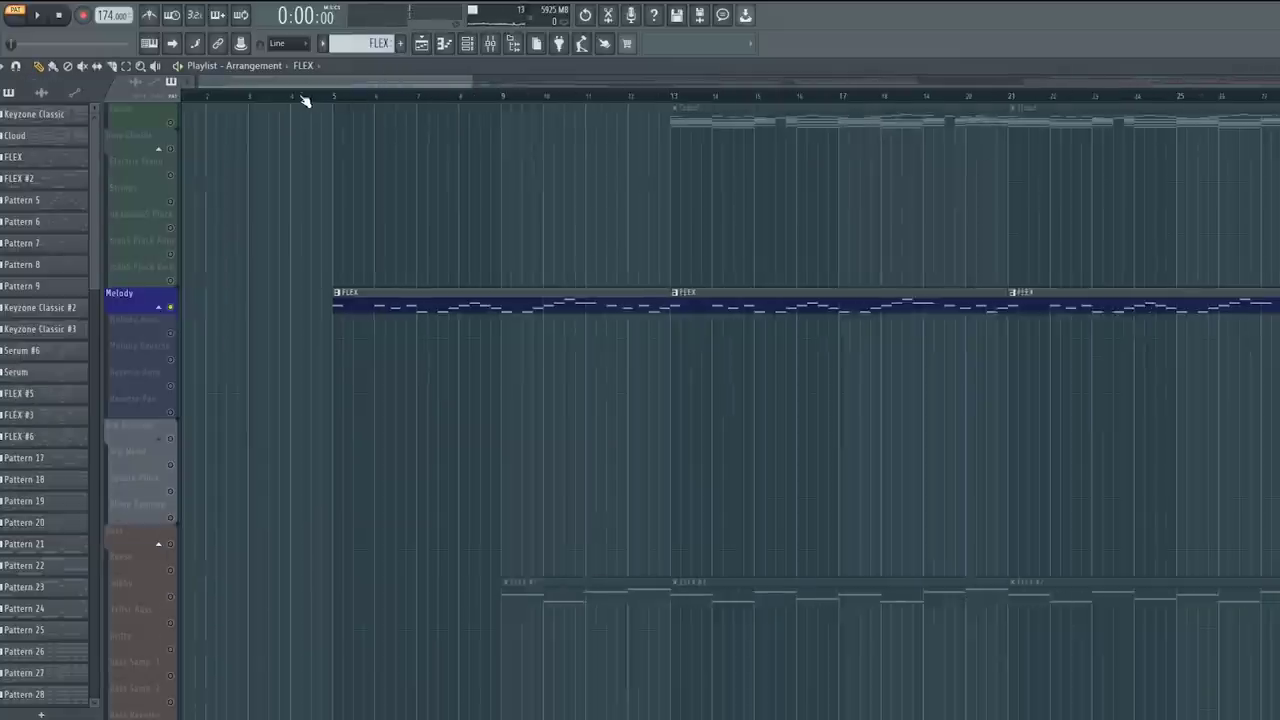
{"action": "key", "text": "space"}
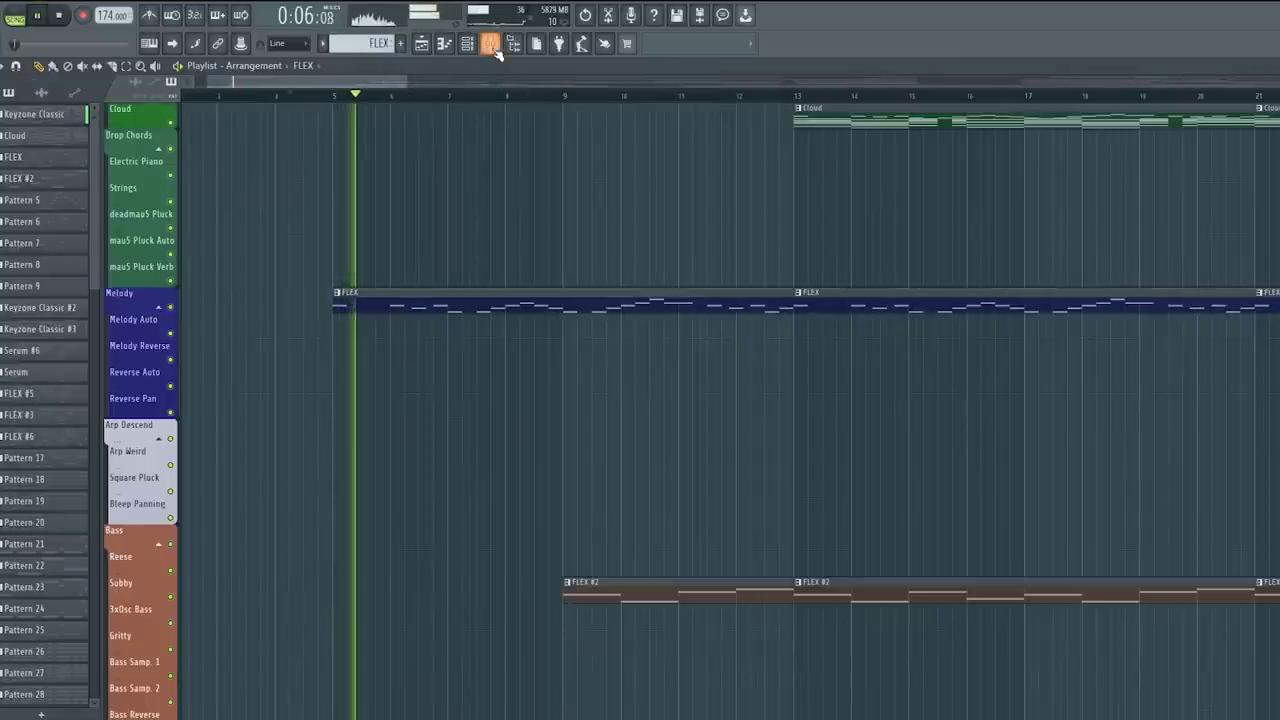
{"action": "key", "text": "F9"}
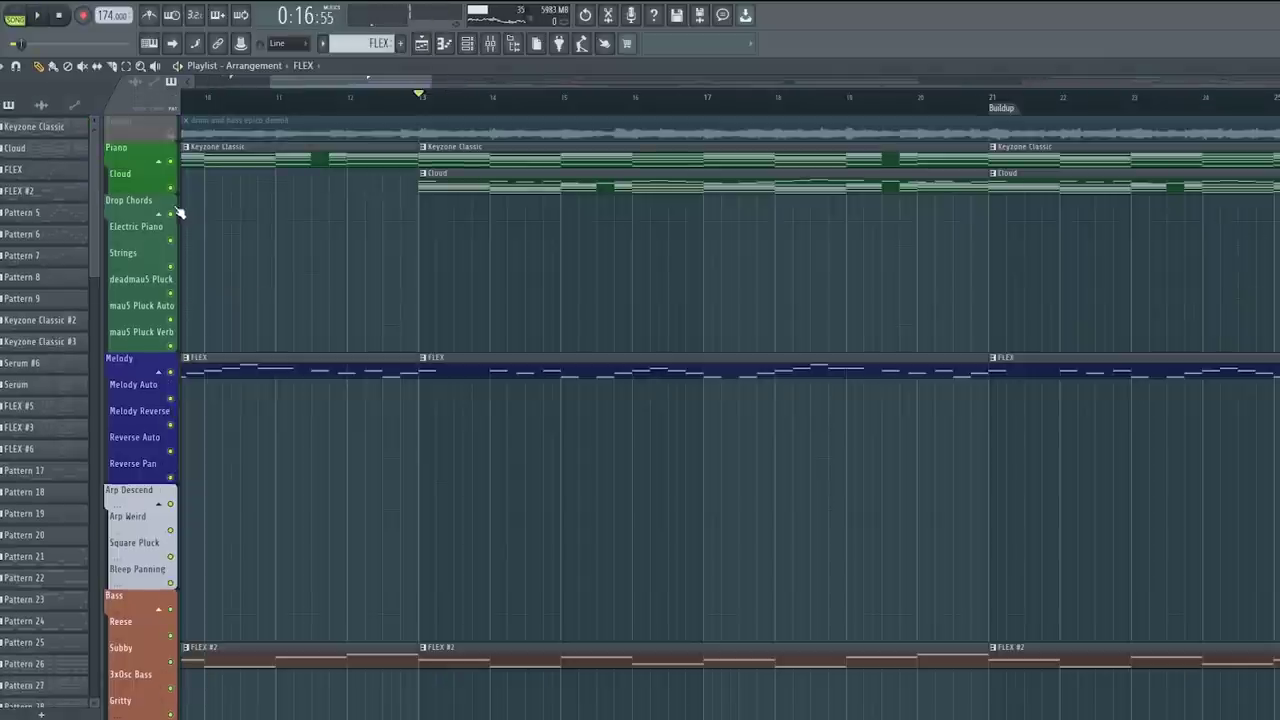
Step: Solo the Cloud track and open its Sytrus instrument
{"action": "left_click", "coordinate": [171, 194]}
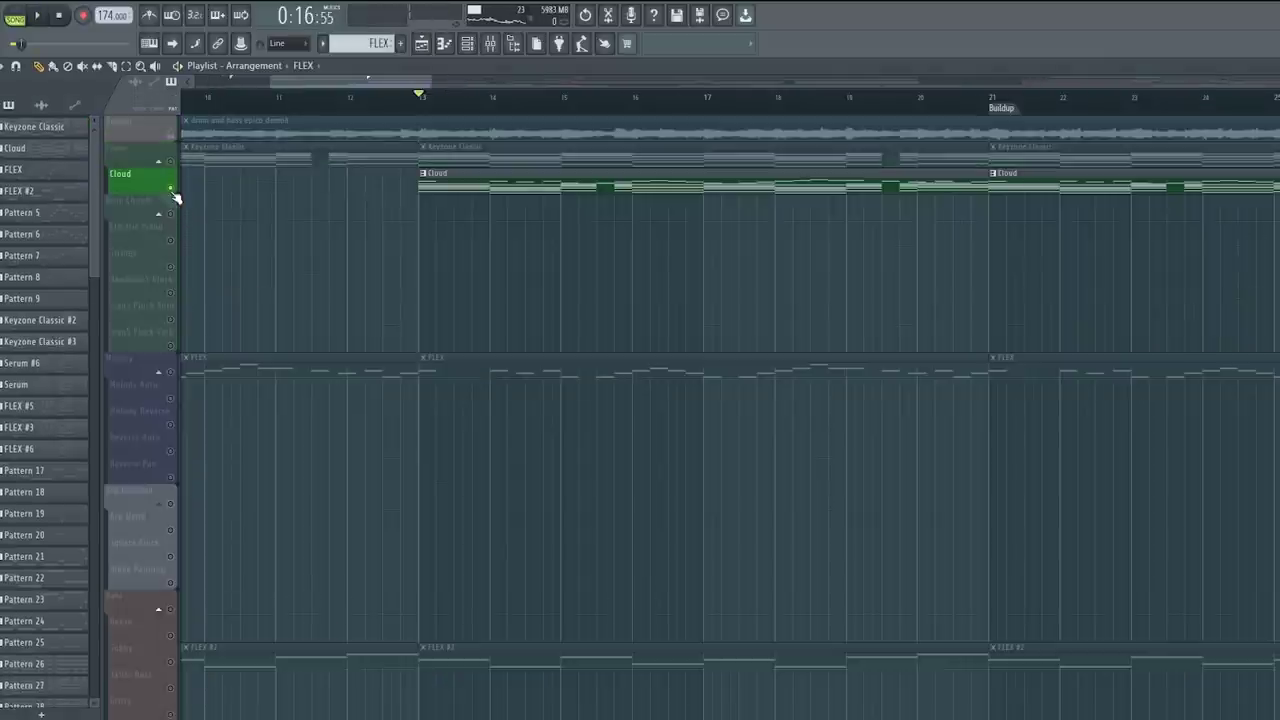
{"action": "double_click", "coordinate": [491, 177]}
{"action": "left_click", "coordinate": [409, 213]}
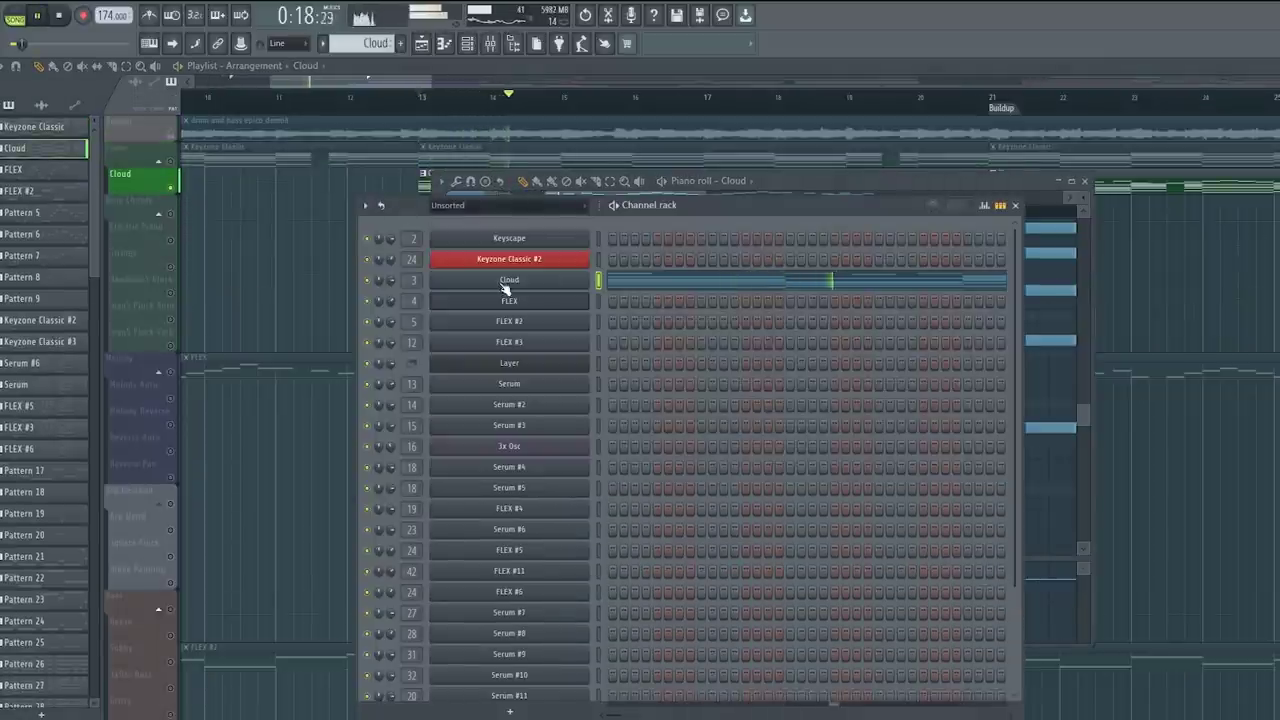
{"action": "left_click", "coordinate": [503, 284]}
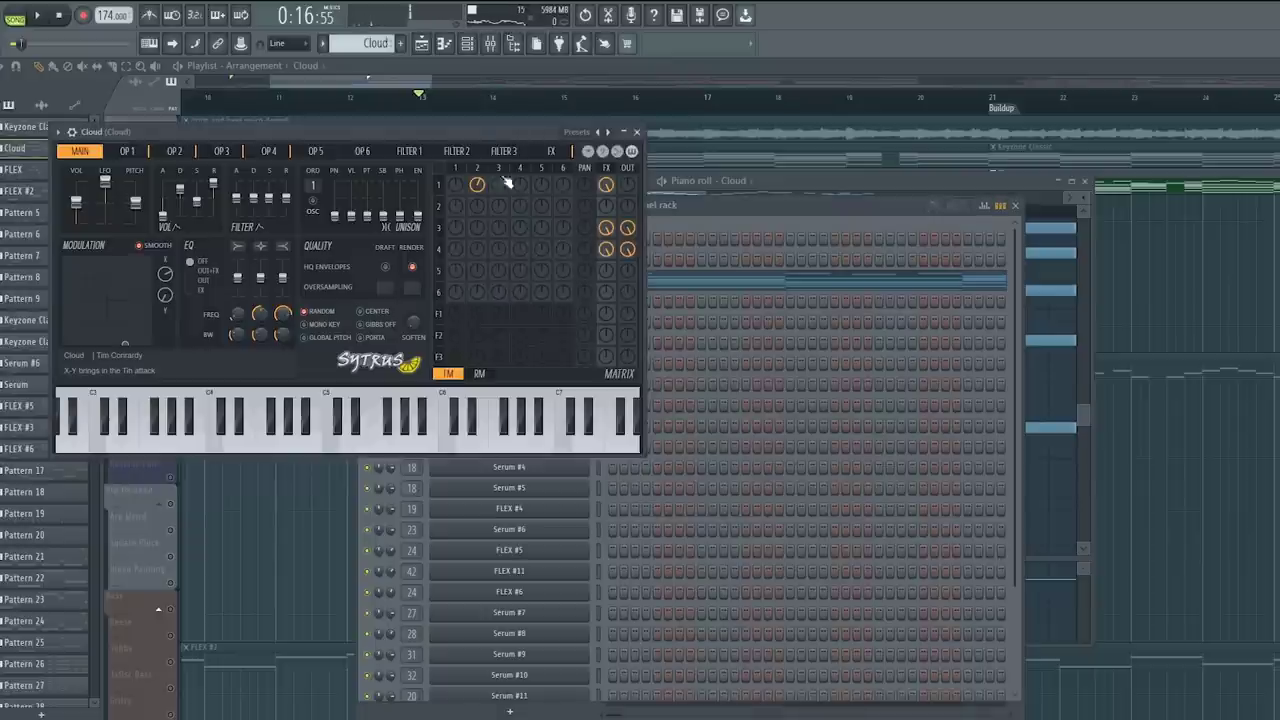
Step: Shape the Cloud track's Fruity parametric EQ 2 with narrow dips on bands 4 and 3 near 659 Hz and 283 Hz and a higher low cut
{"action": "left_click", "coordinate": [490, 45]}
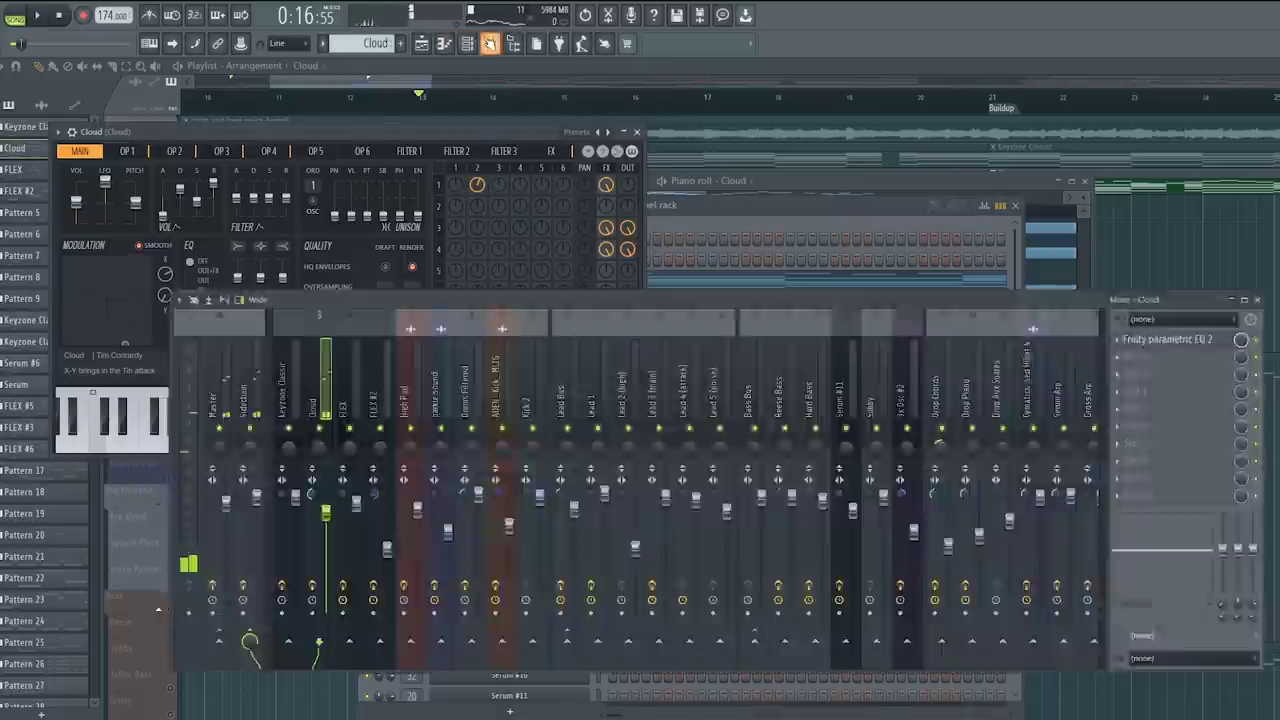
{"action": "left_click_drag", "start_coordinate": [513, 349], "coordinate": [456, 370]}
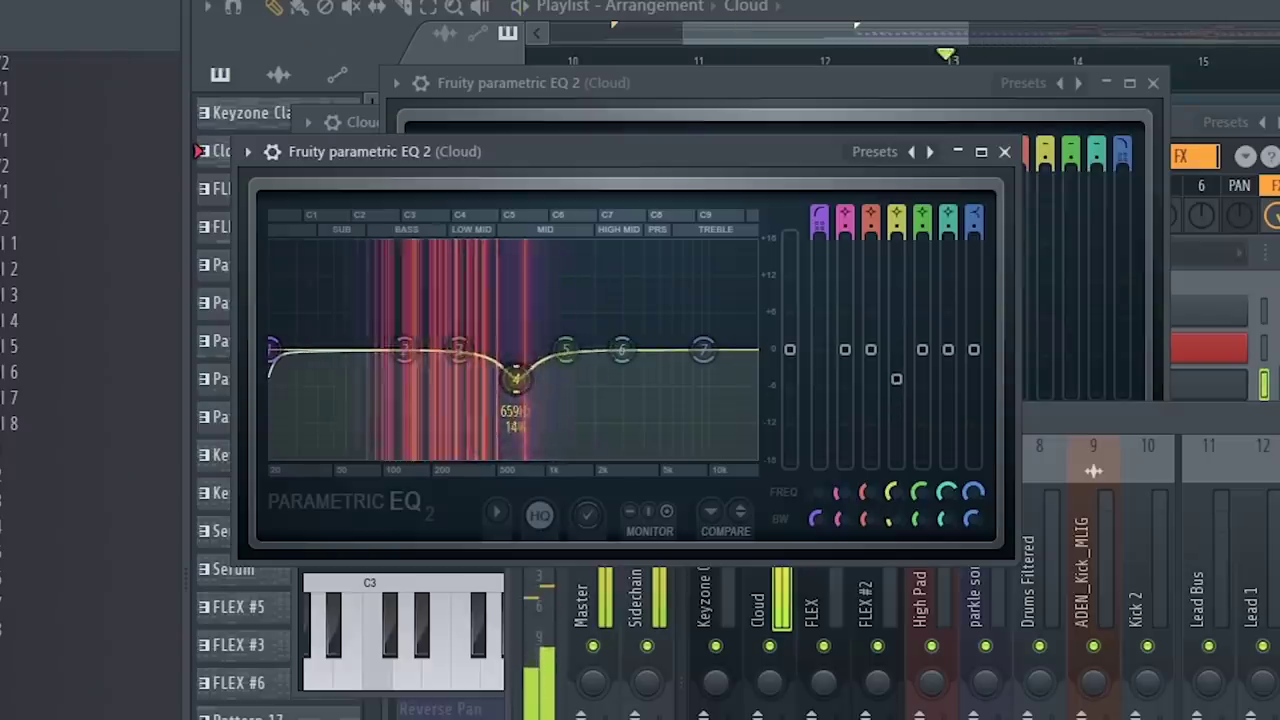
{"action": "scroll", "coordinate": [516, 379], "scroll_direction": "down", "scroll_amount": 3}
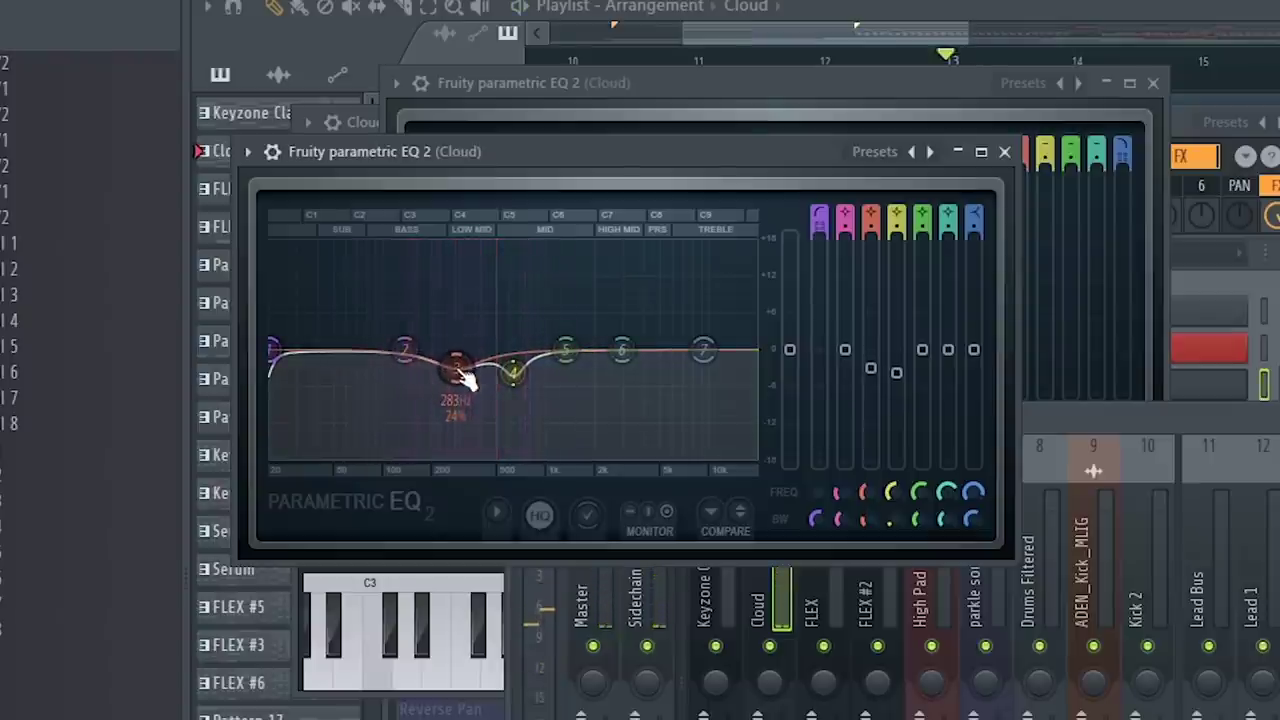
{"action": "left_click_drag", "start_coordinate": [271, 350], "coordinate": [371, 349]}
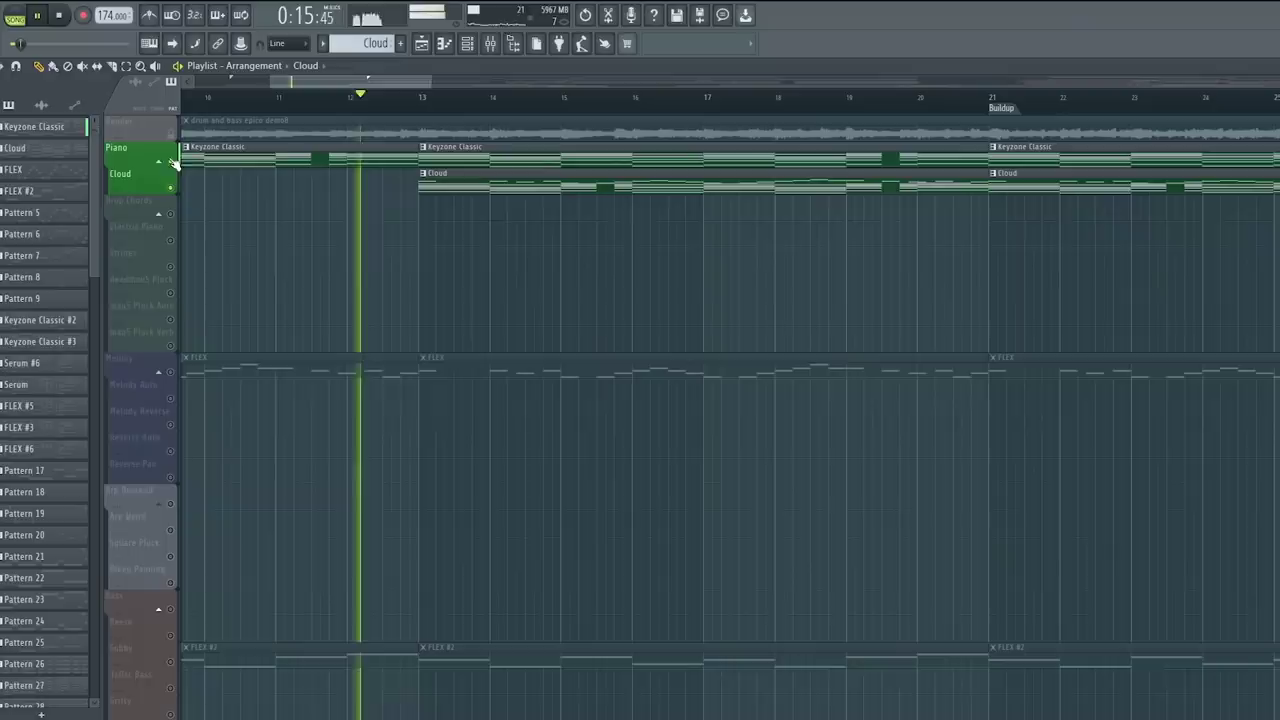
Step: Open the Keyzone Classic mixer track and adjust its Fruity parametric EQ 2 curve
{"action": "left_click", "coordinate": [491, 47]}
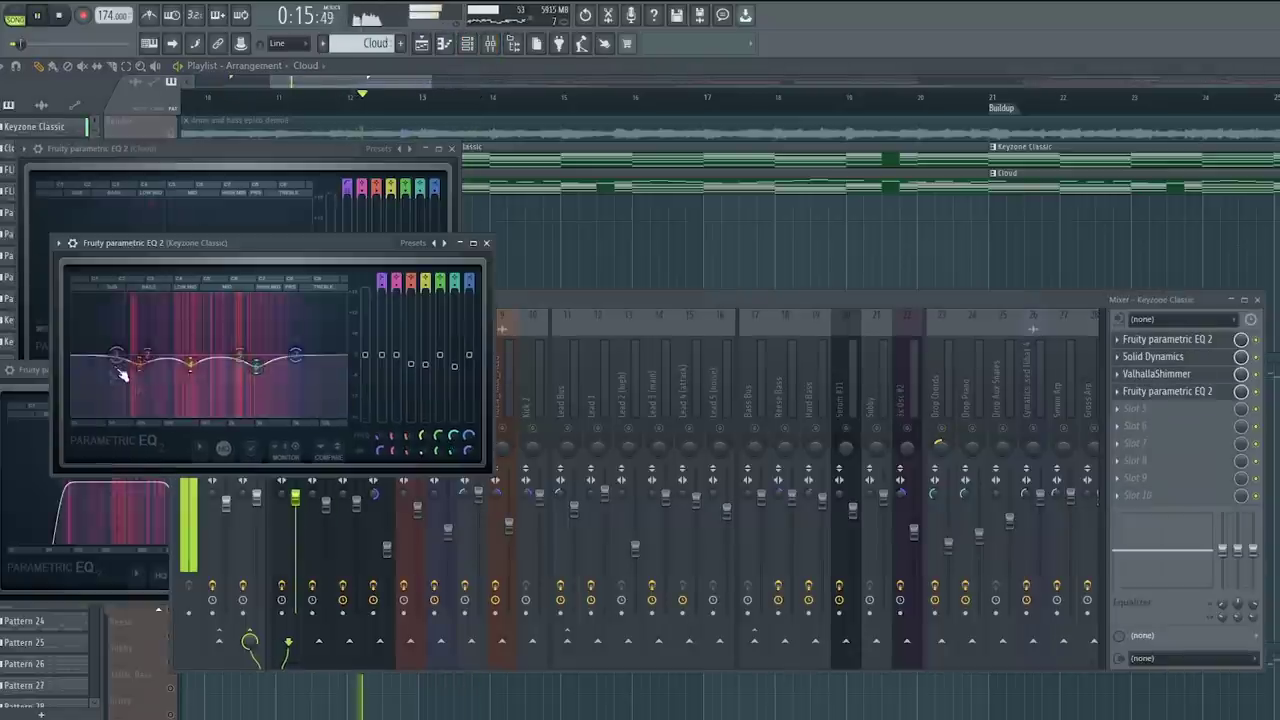
{"action": "left_click_drag", "start_coordinate": [195, 323], "coordinate": [244, 372]}
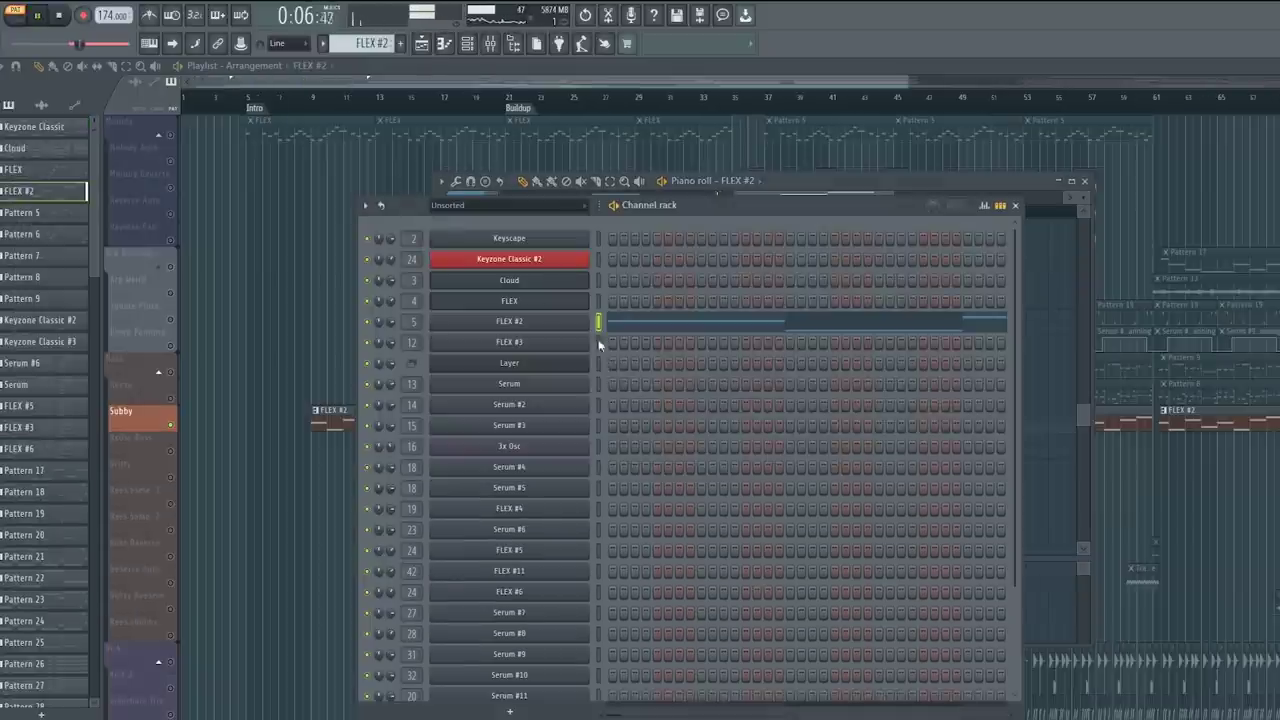
Step: Load a sound into Massive on the FLEX #2 channel that feeds the Subby track and audition it in the arrangement
{"action": "left_click", "coordinate": [560, 324]}
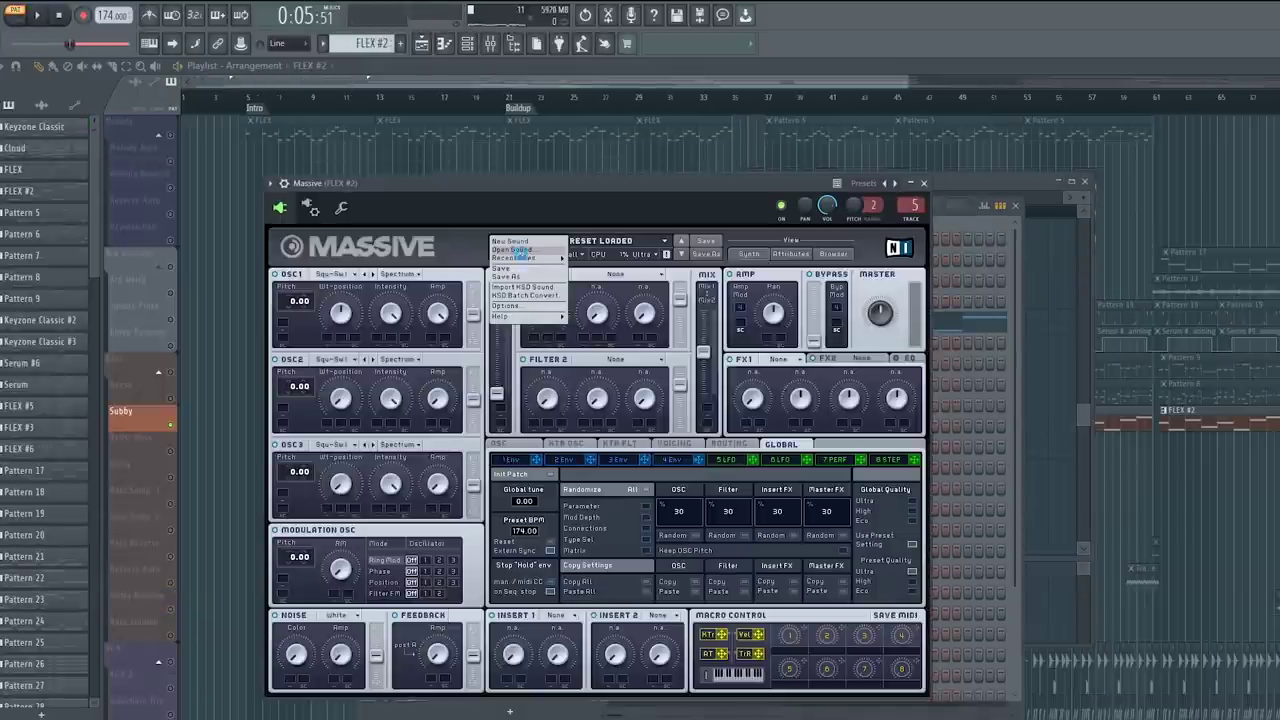
{"action": "double_click", "coordinate": [570, 206]}
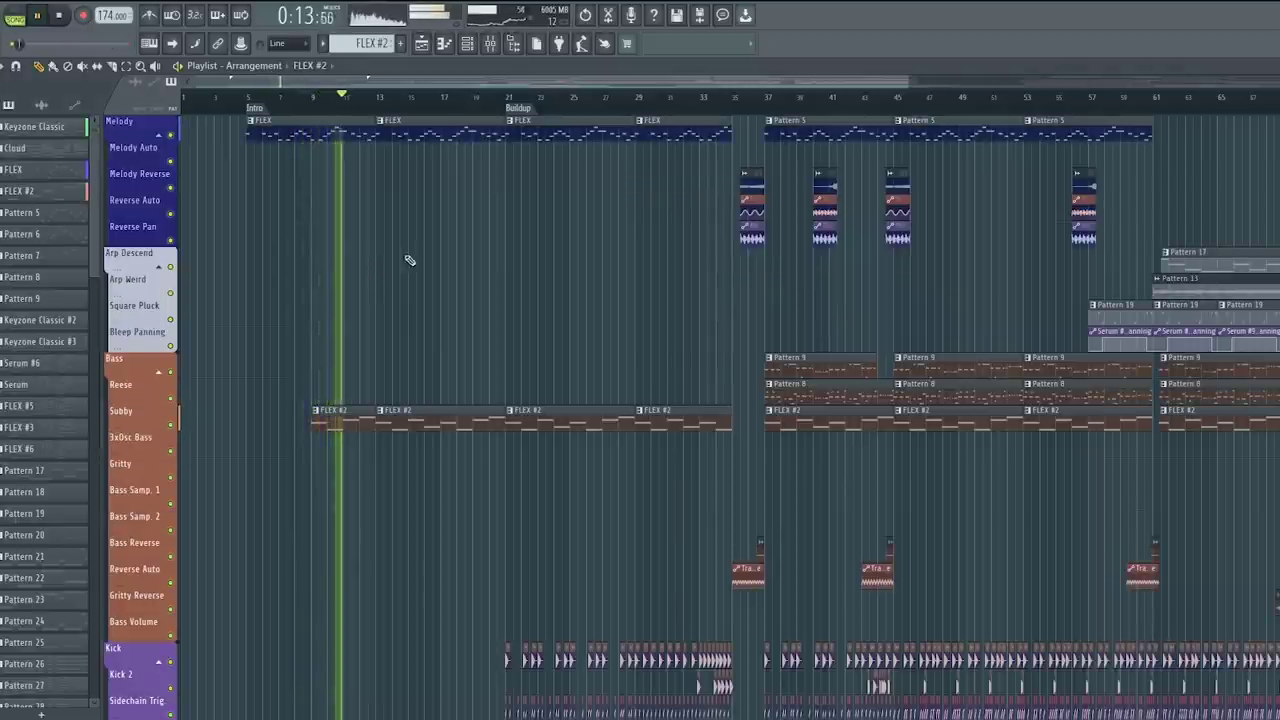
{"action": "key", "text": "space"}
Step: Play the arrangement from the start of the drop at bar 37
{"action": "scroll", "coordinate": [306, 106], "scroll_direction": "up", "scroll_amount": 2}
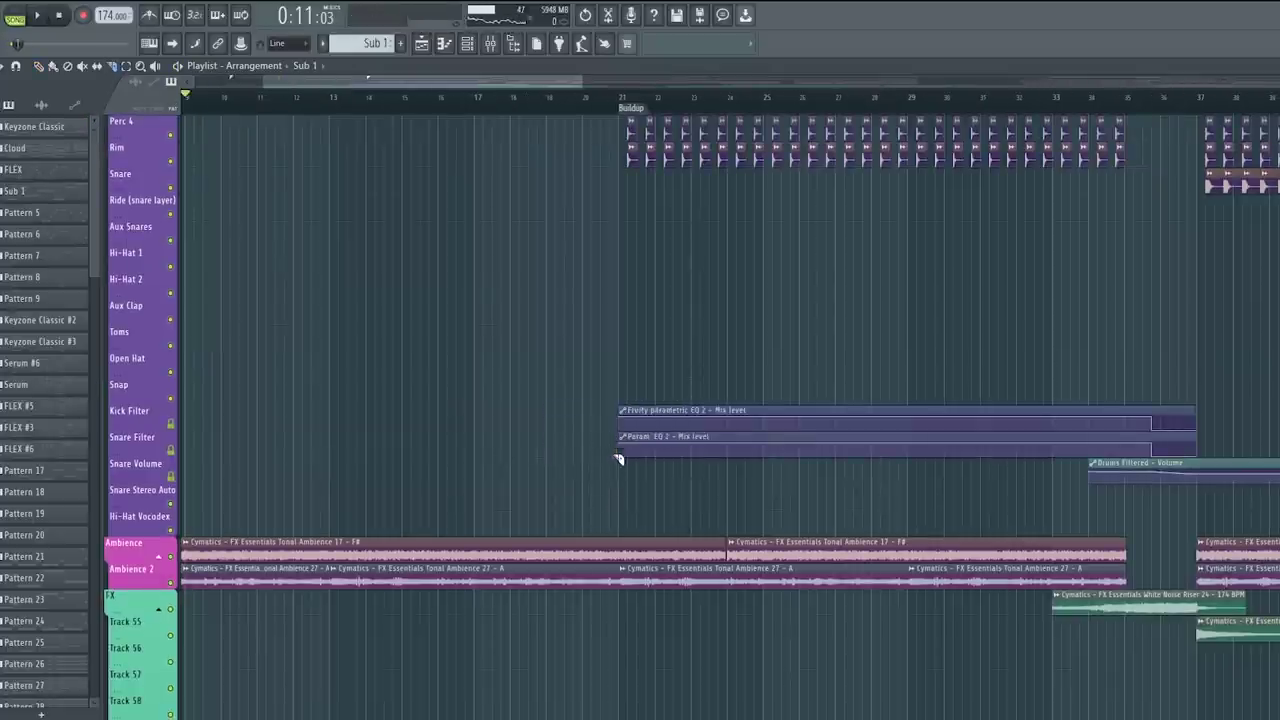
{"action": "scroll", "coordinate": [594, 446], "scroll_direction": "up", "scroll_amount": 5}
{"action": "scroll", "coordinate": [556, 474], "scroll_direction": "up", "scroll_amount": 8}
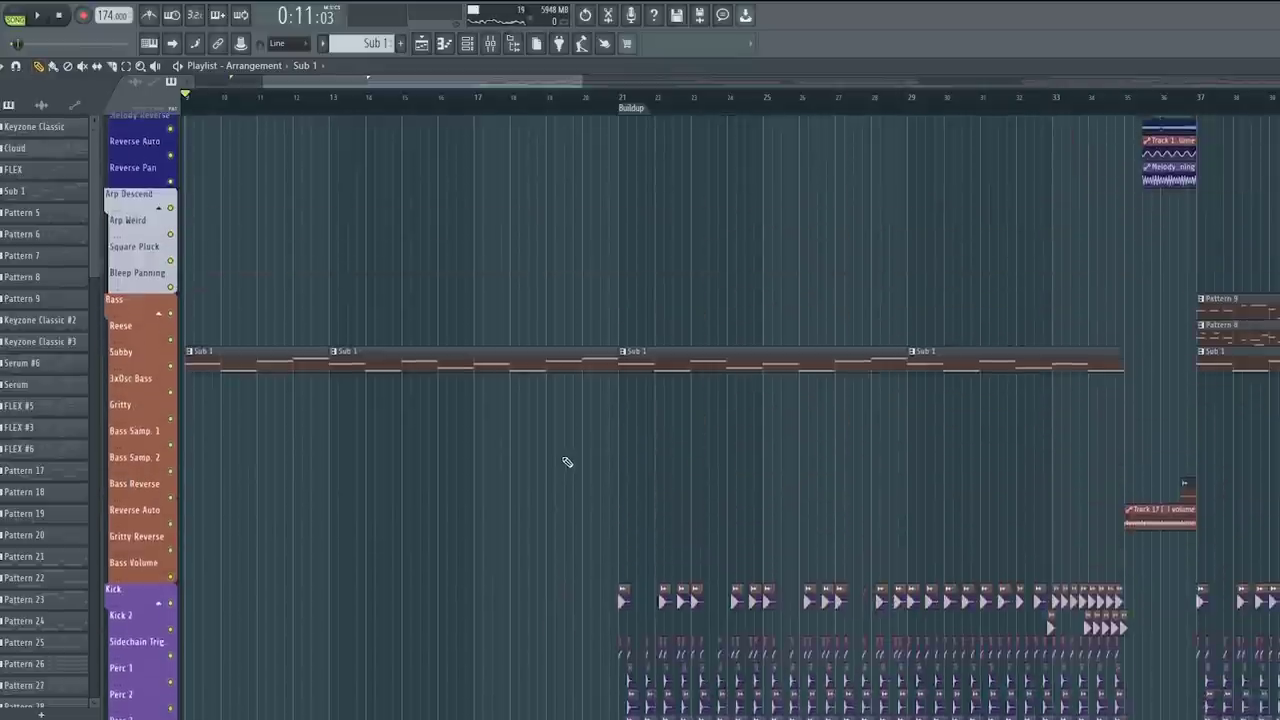
{"action": "scroll", "coordinate": [611, 363], "scroll_direction": "down", "scroll_amount": 5}
{"action": "scroll", "coordinate": [808, 92], "scroll_direction": "down", "scroll_amount": 4}
{"action": "left_click_drag", "start_coordinate": [808, 92], "coordinate": [497, 121]}
{"action": "scroll", "coordinate": [488, 112], "scroll_direction": "up", "scroll_amount": 5}
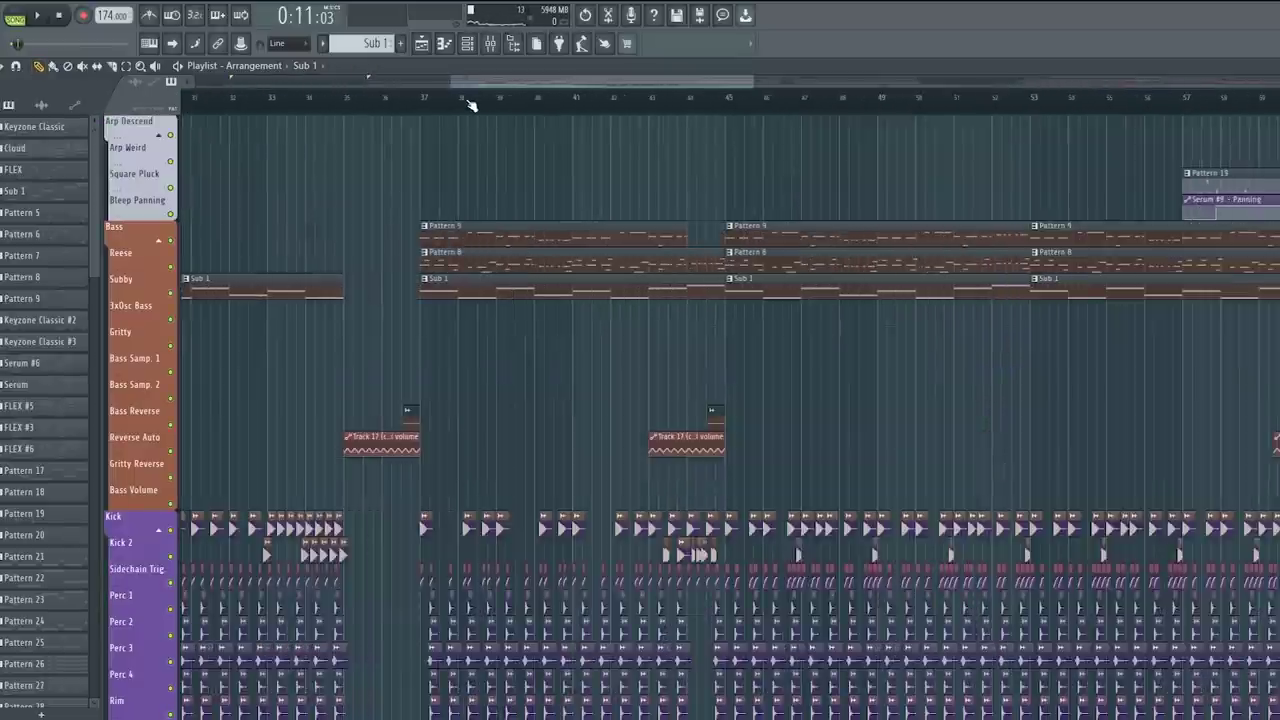
{"action": "left_click", "coordinate": [403, 107]}
{"action": "key", "text": "space"}
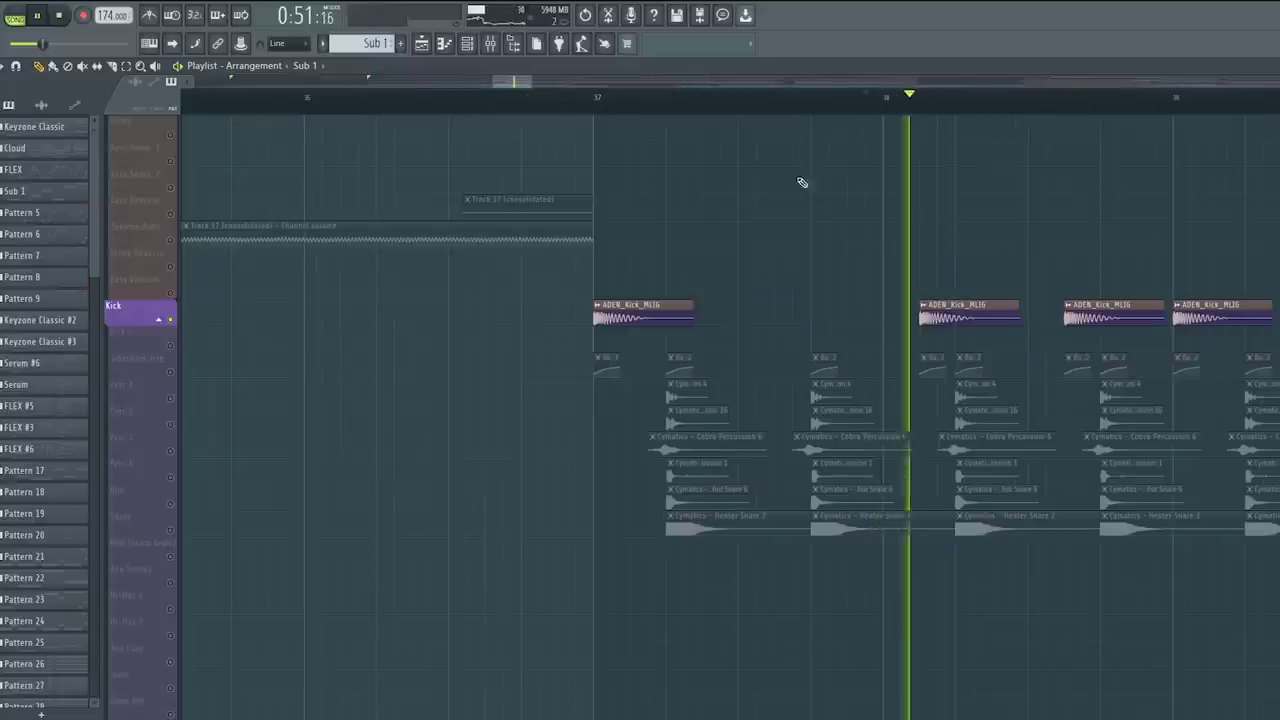
Step: Stop playback, enable the drum tracks from Kick 2 down to Snare, and inspect the ADEN_Kick_MLIG clip's sample settings
{"action": "key", "text": "space"}
{"action": "left_click_drag", "start_coordinate": [173, 377], "coordinate": [174, 437]}
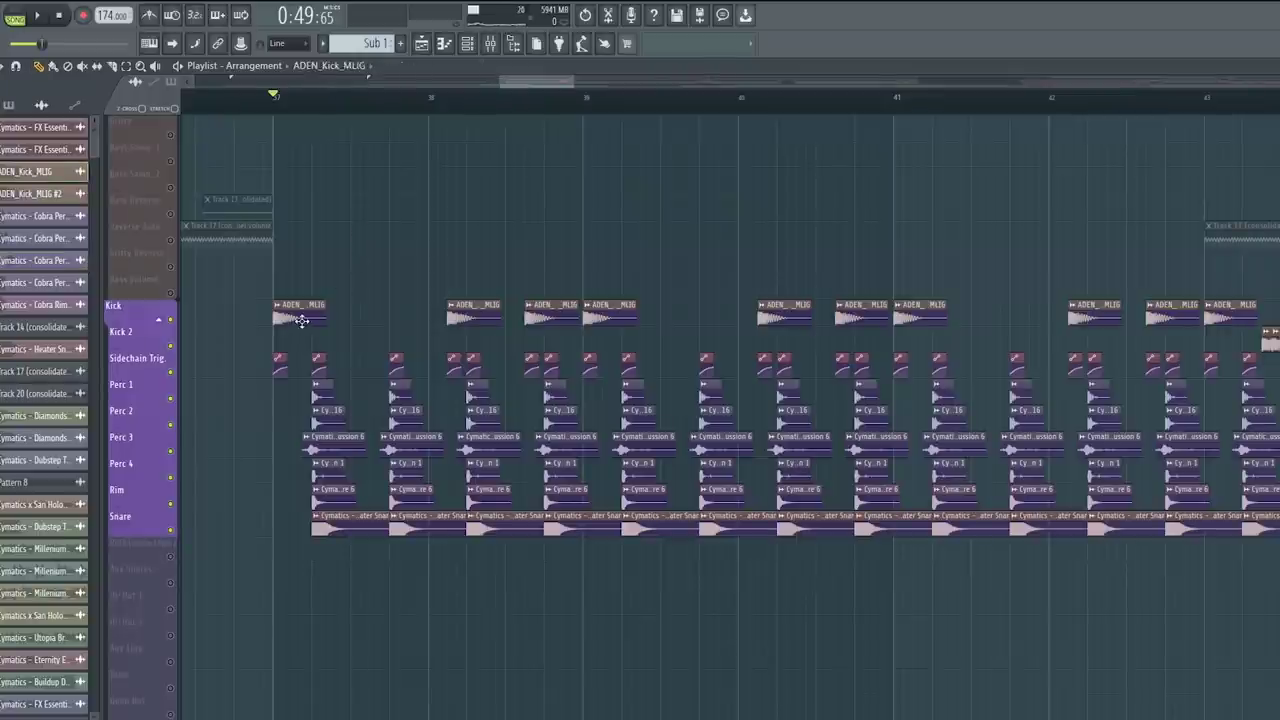
{"action": "double_click", "coordinate": [301, 320]}
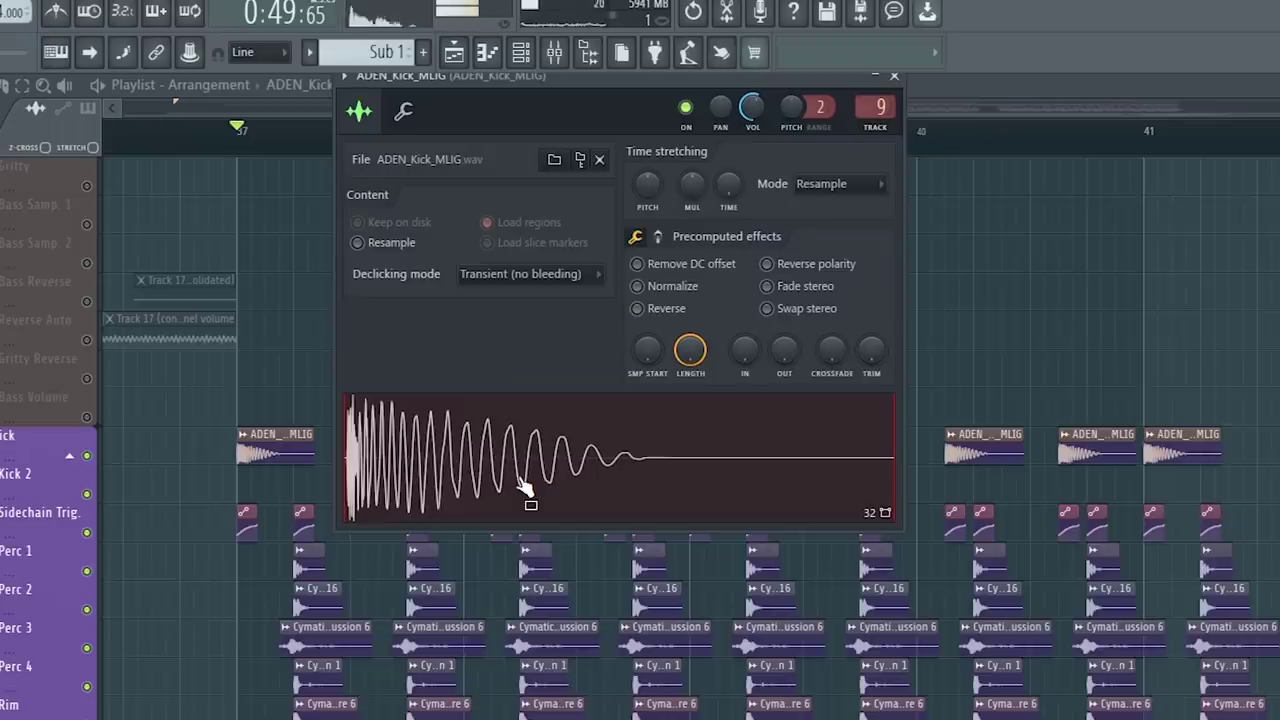
{"action": "key", "text": "Escape"}
{"action": "left_click", "coordinate": [551, 55]}
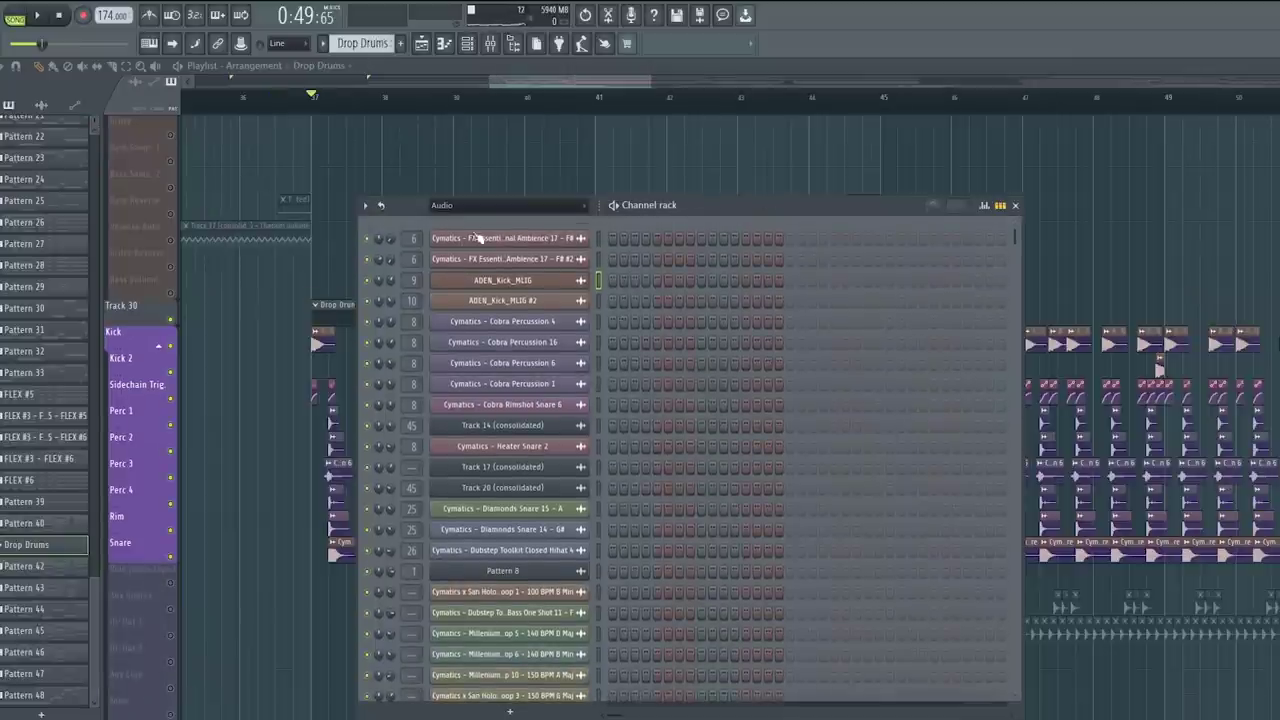
Step: Show all channels in the channel rack and add the AP_Kick_Fat Nordic sample from the Kicks Favorites folder
{"action": "left_click", "coordinate": [473, 205]}
{"action": "left_click", "coordinate": [467, 222]}
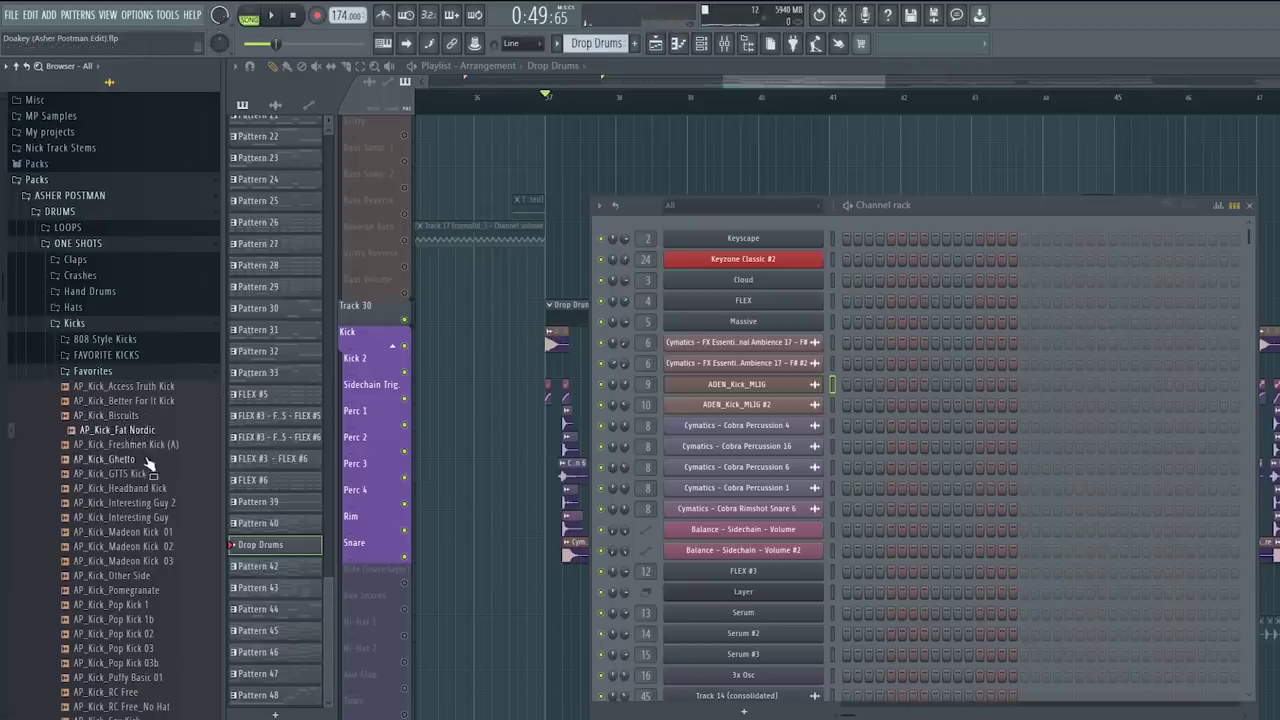
{"action": "left_click_drag", "start_coordinate": [152, 440], "coordinate": [756, 350]}
{"action": "left_click_drag", "start_coordinate": [520, 338], "coordinate": [530, 345]}
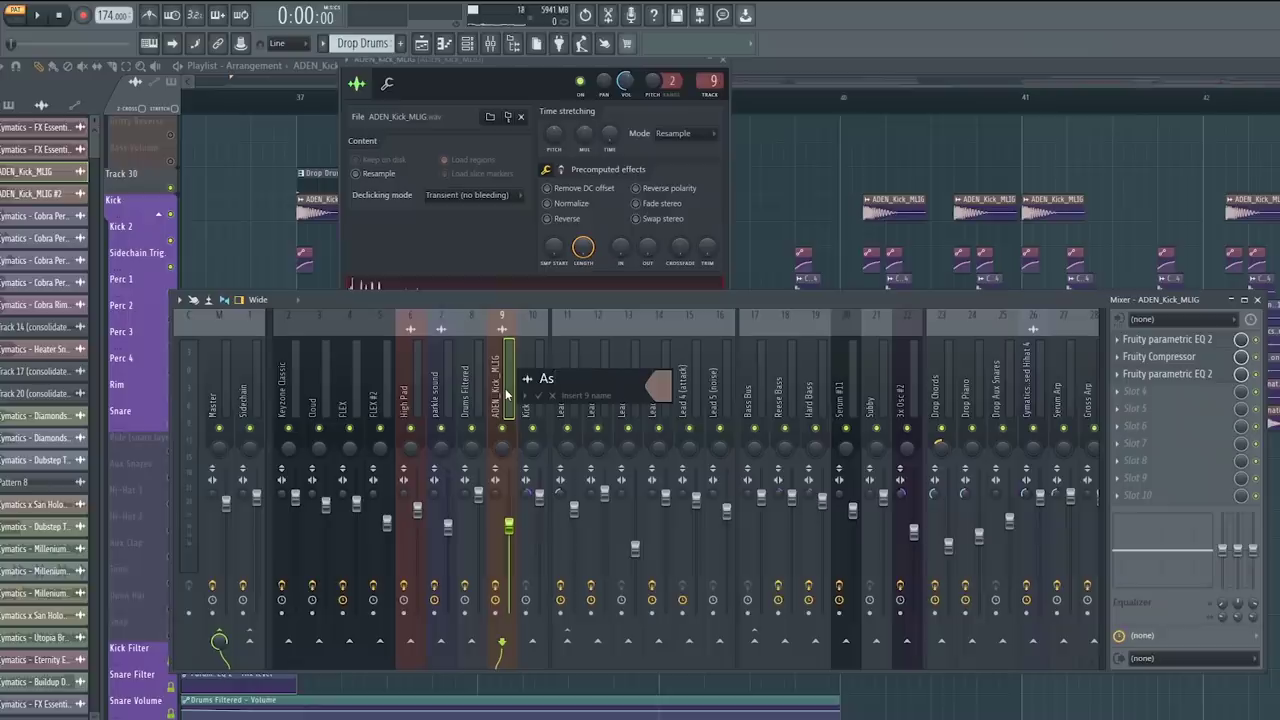
Step: Rename mixer insert 9 to "Asher Kick" and move the track to insert 6
{"action": "type", "text": "her K"}
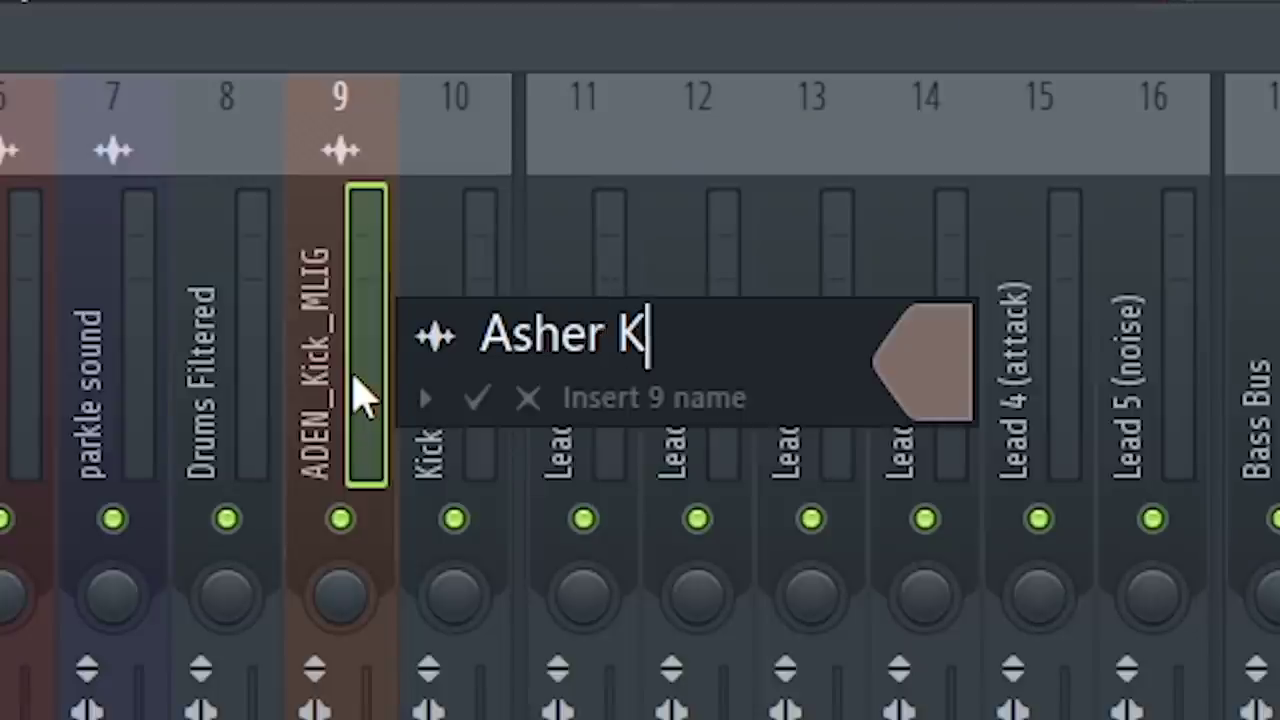
{"action": "type", "text": "ick"}
{"action": "key", "text": "Return"}
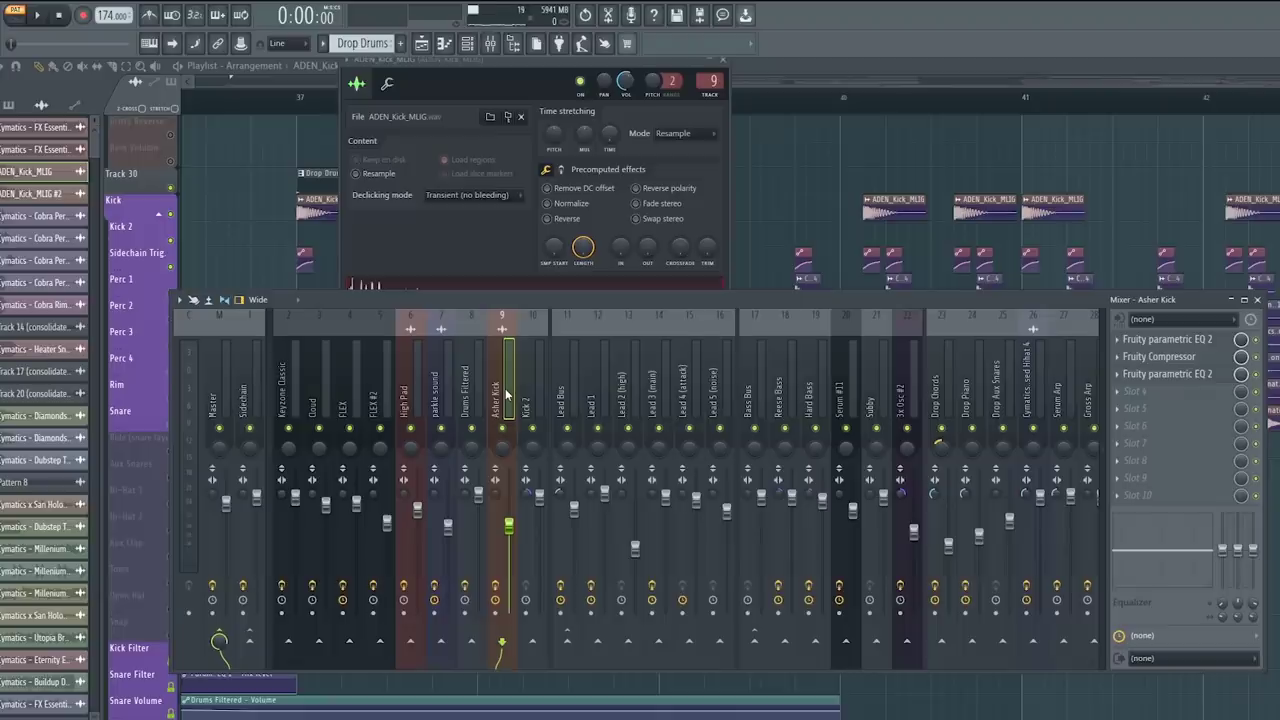
{"action": "left_click_drag", "start_coordinate": [505, 393], "coordinate": [410, 393]}
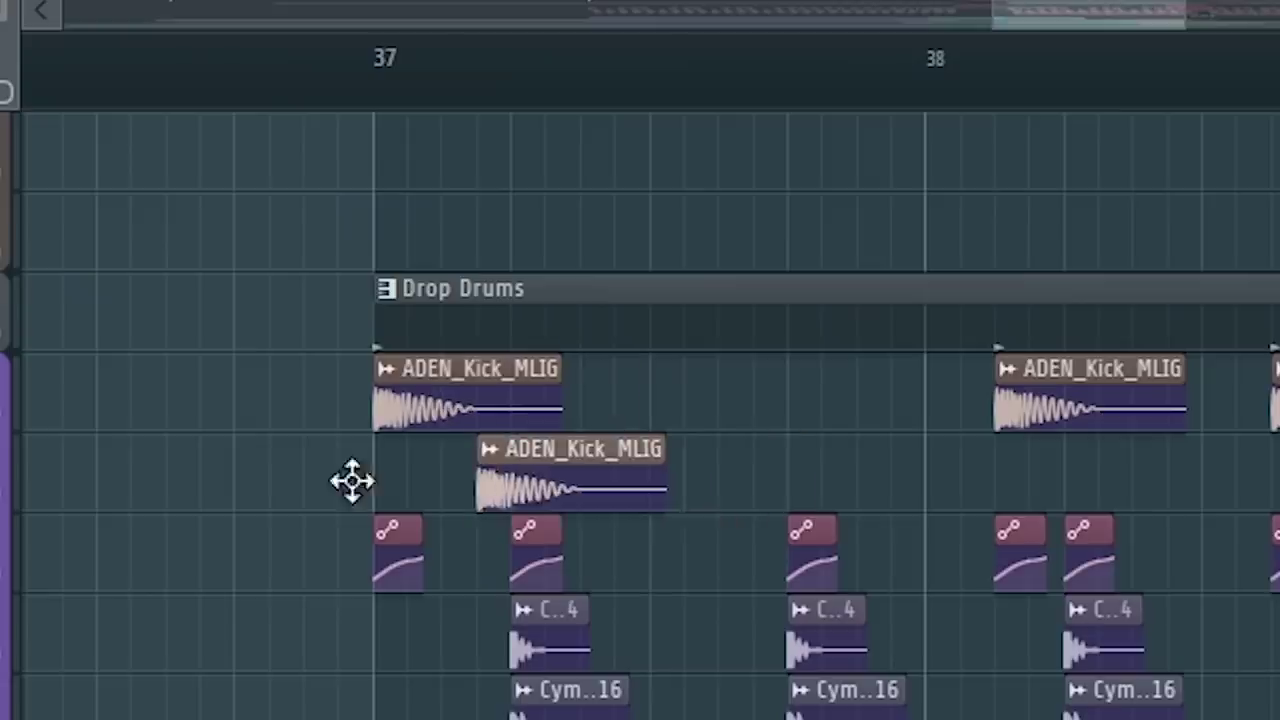
Step: Try a duplicate ADEN_Kick_MLIG clip starting just before bar 37 and remove it
{"action": "left_click_drag", "start_coordinate": [349, 483], "coordinate": [360, 473]}
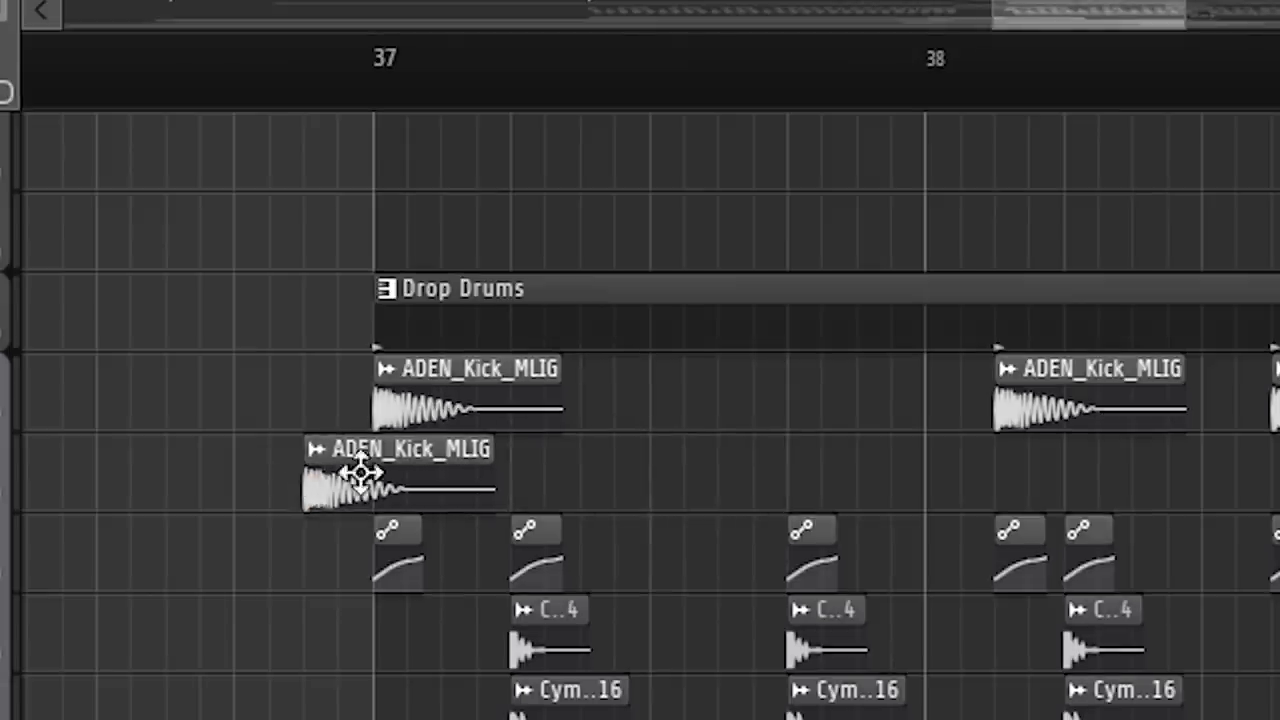
{"action": "right_click", "coordinate": [360, 473]}
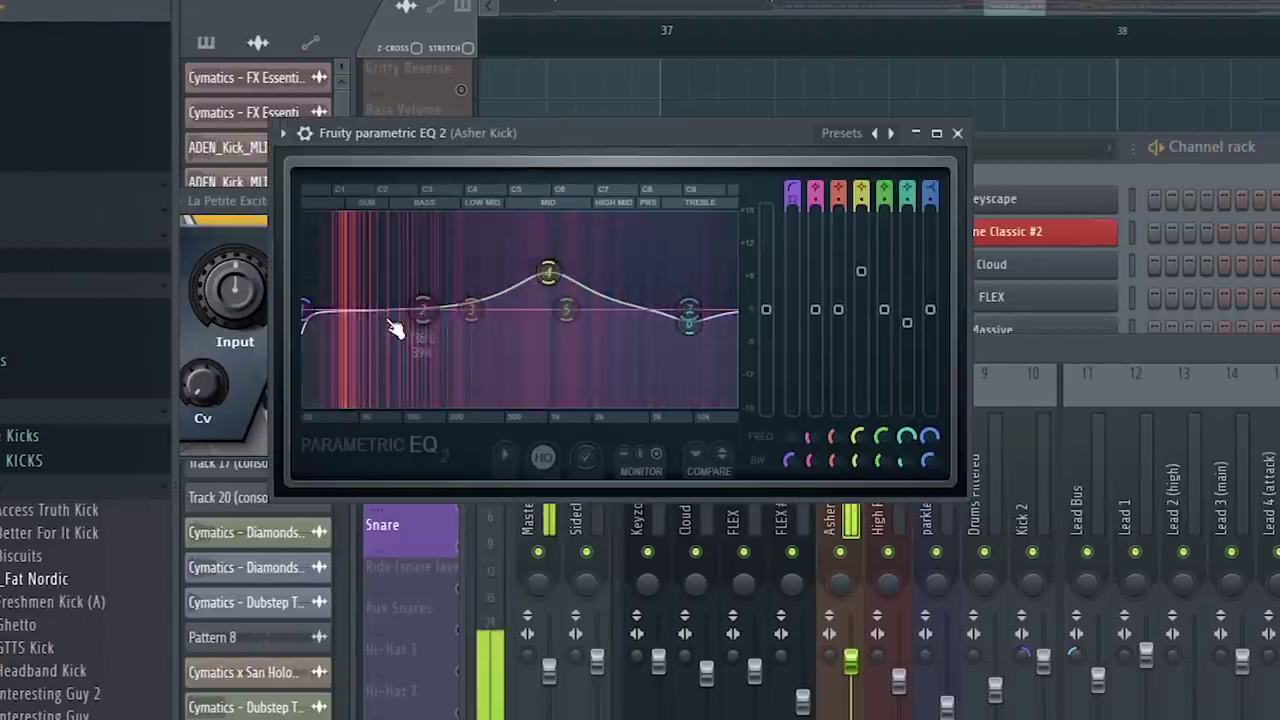
Step: Reshape the Asher Kick EQ: dip band 2 at 38 Hz and band 3 at 252 Hz, raise the low cut and reduce band 4's boost
{"action": "left_click_drag", "start_coordinate": [395, 330], "coordinate": [352, 357]}
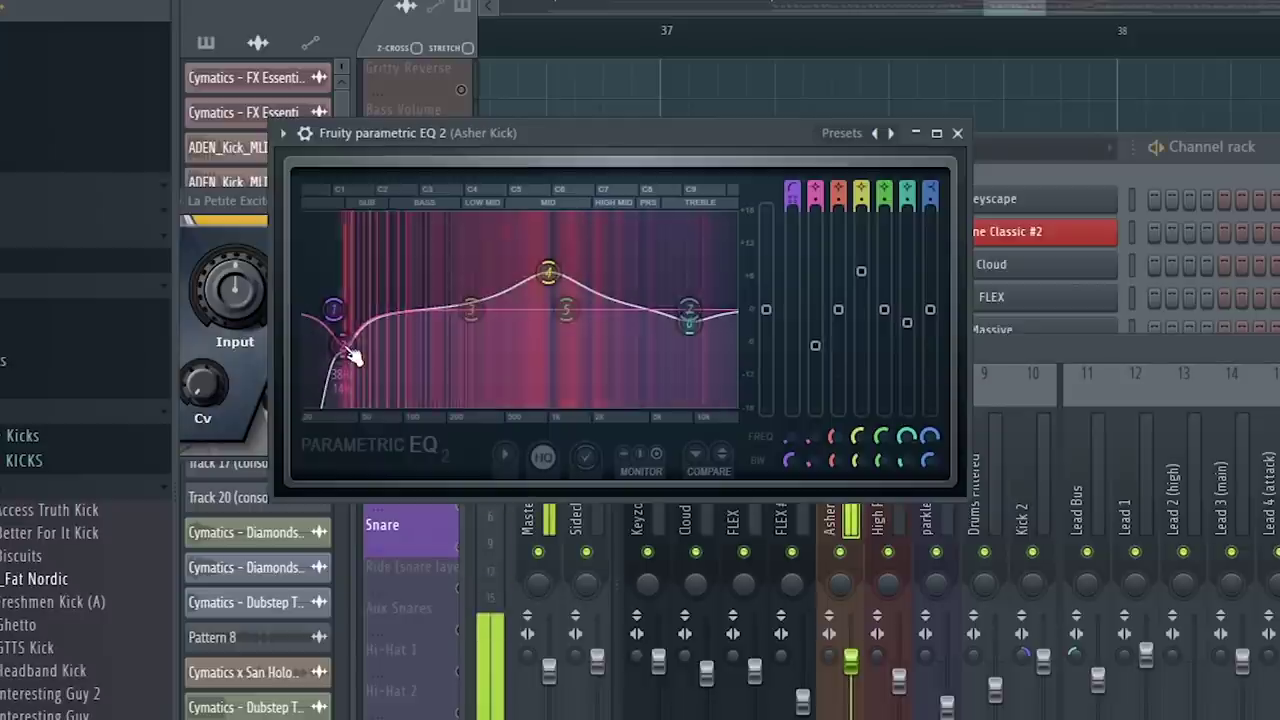
{"action": "left_click_drag", "start_coordinate": [336, 311], "coordinate": [333, 311]}
{"action": "mouse_move", "coordinate": [473, 311]}
{"action": "left_mouse_down"}
{"action": "mouse_move", "coordinate": [464, 293]}
{"action": "mouse_move", "coordinate": [464, 322]}
{"action": "left_mouse_up"}
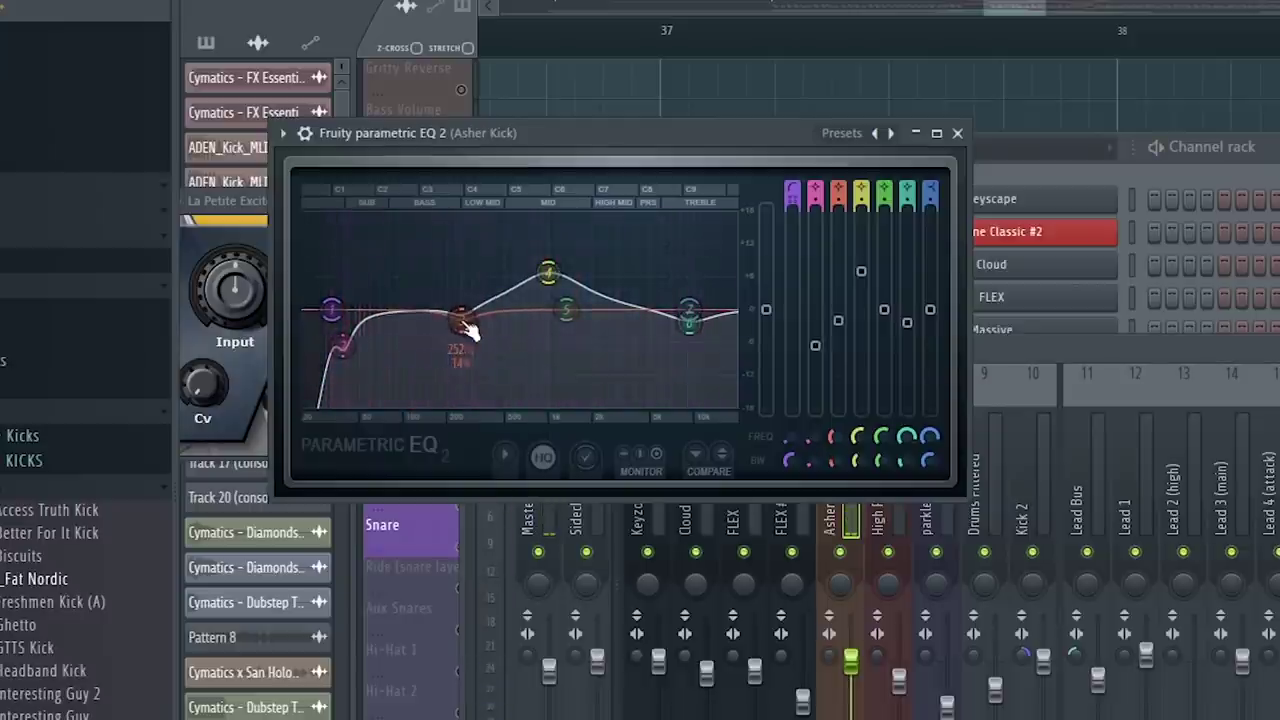
{"action": "left_click_drag", "start_coordinate": [551, 277], "coordinate": [563, 296]}
{"action": "left_click", "coordinate": [855, 510]}
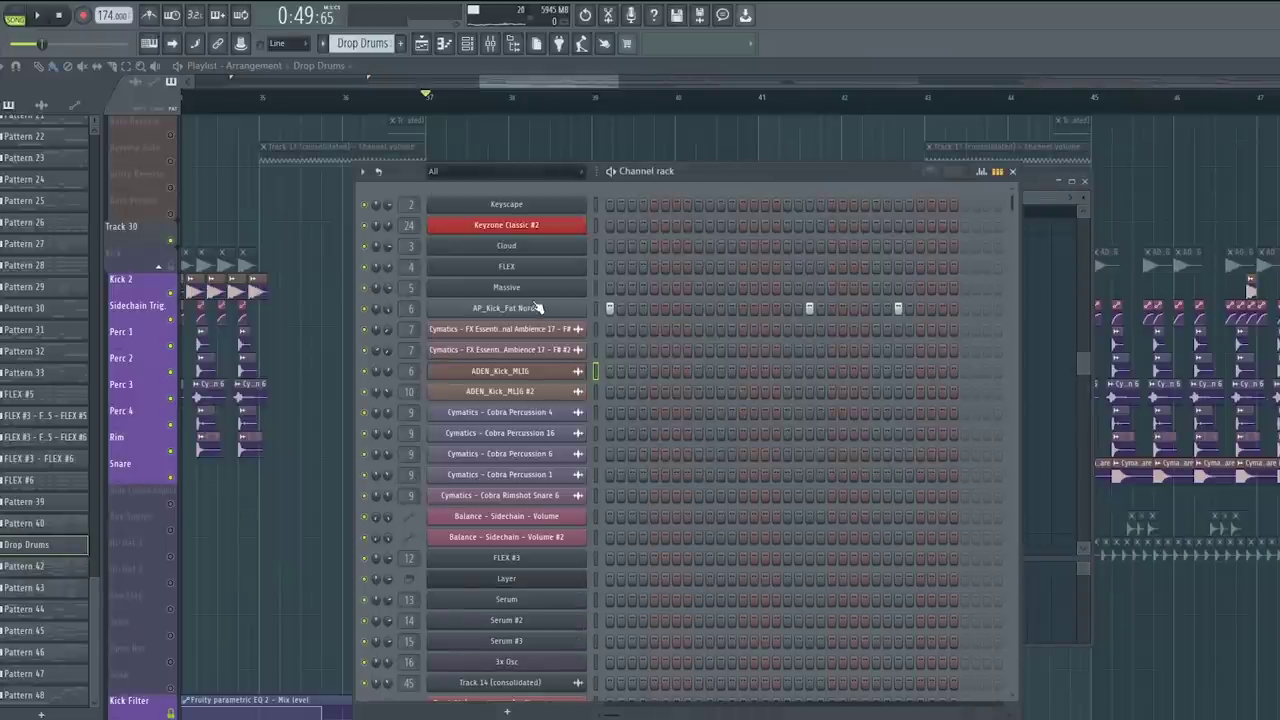
Step: Check the AP_Kick_Fat Nordic hits in the piano roll and return to the full channel list
{"action": "left_click", "coordinate": [518, 314]}
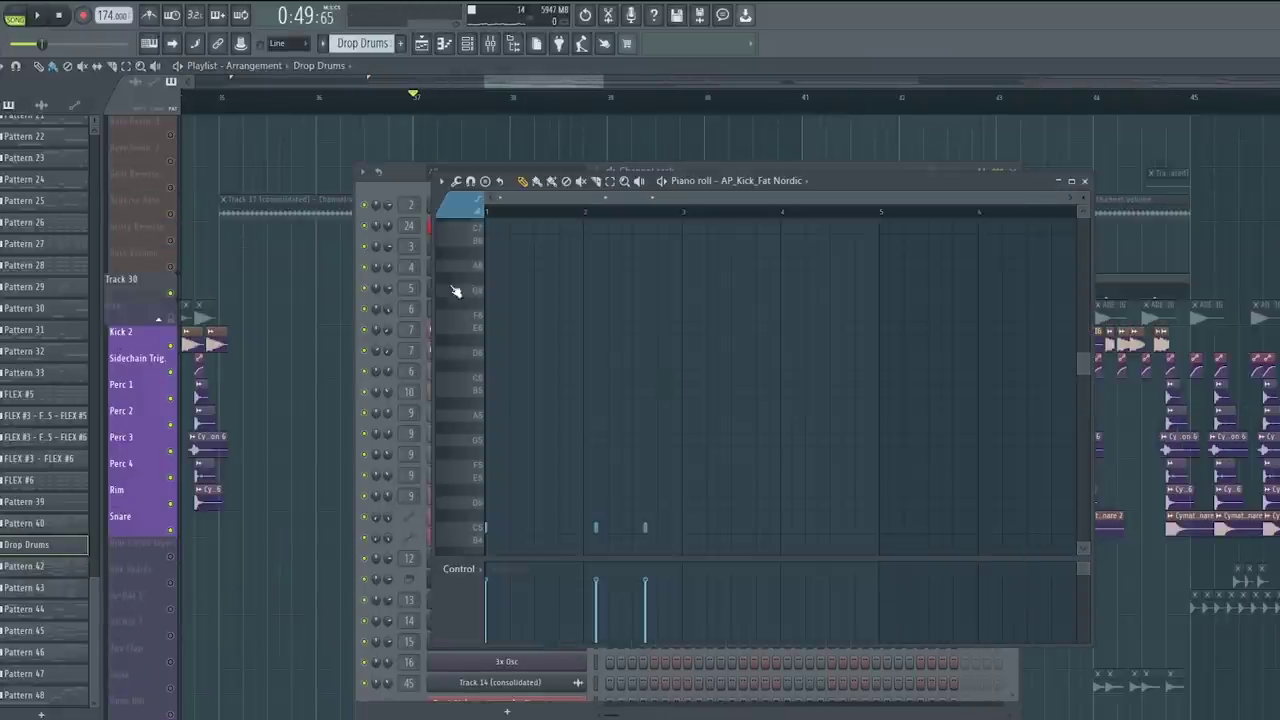
{"action": "left_click", "coordinate": [733, 172]}
{"action": "scroll", "coordinate": [729, 350], "scroll_direction": "down", "scroll_amount": 5}
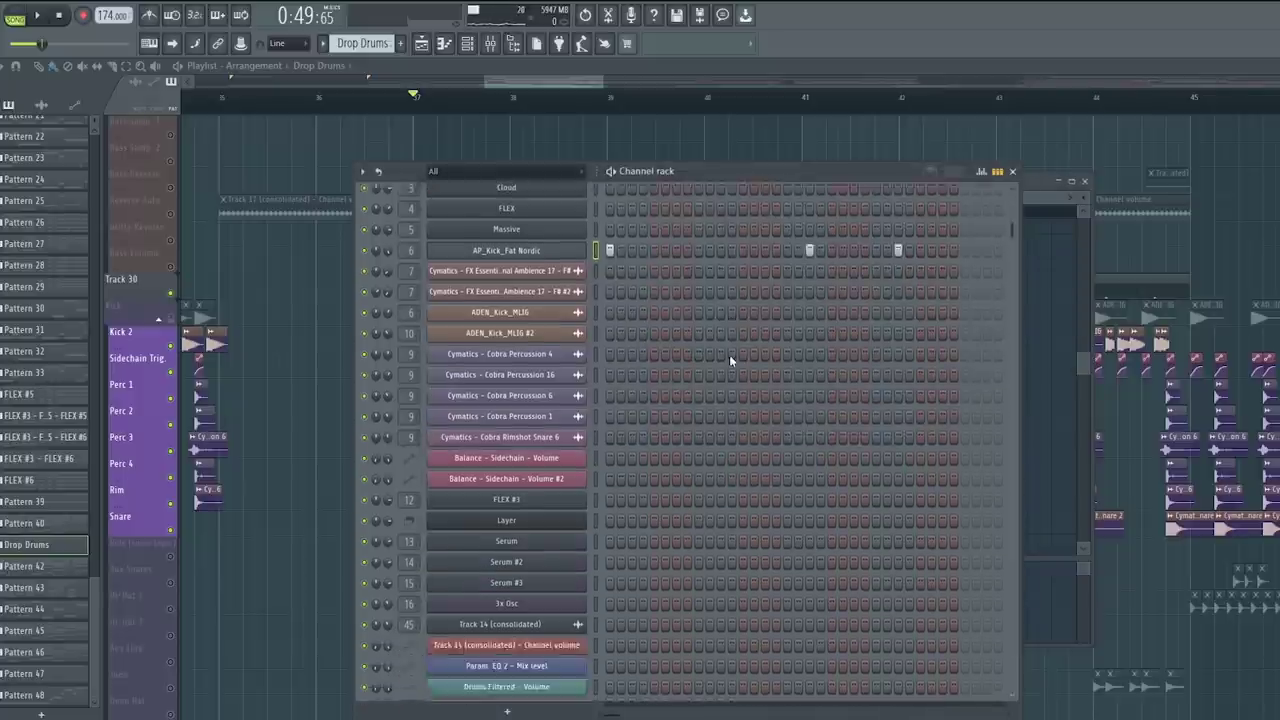
{"action": "scroll", "coordinate": [697, 380], "scroll_direction": "up", "scroll_amount": 5}
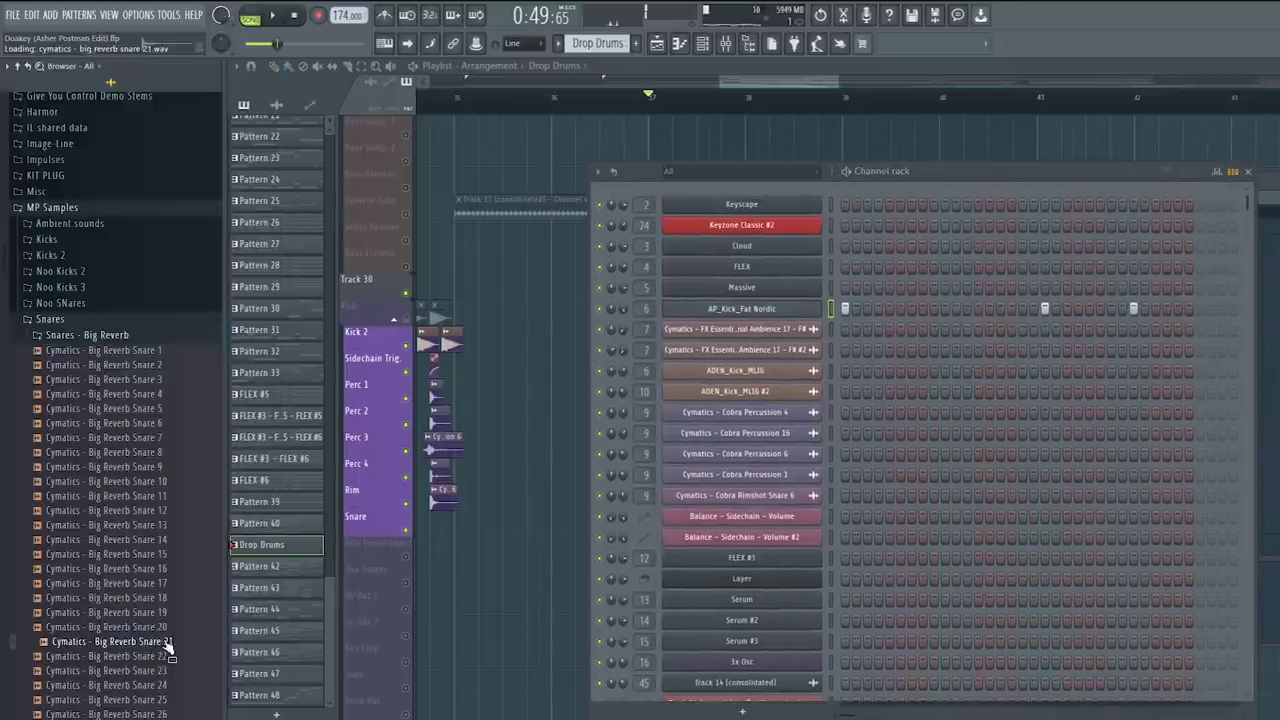
Step: Audition samples in the Snares - Big Reverb folder and add Cymatics - Big Reverb Snare 45 to the channel rack
{"action": "scroll", "coordinate": [140, 609], "scroll_direction": "down", "scroll_amount": 4}
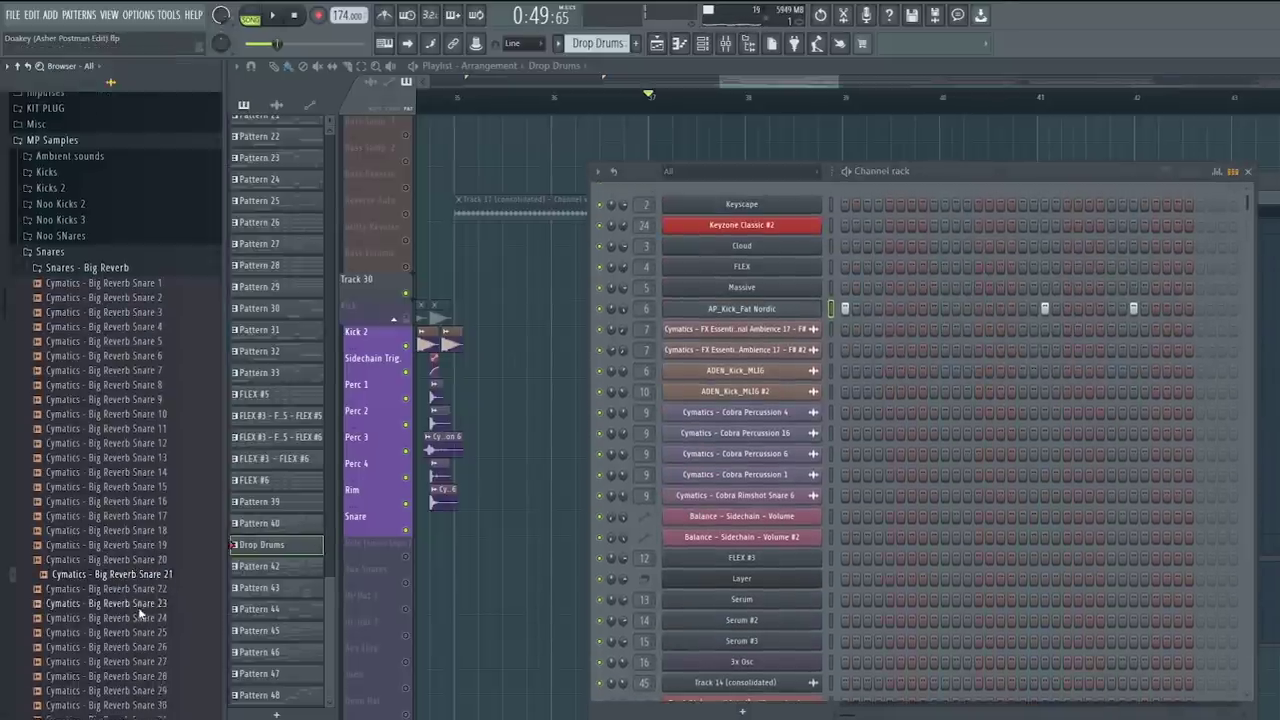
{"action": "key", "text": "Down"}
{"action": "key", "text": "Down"}
{"action": "left_click", "coordinate": [128, 452]}
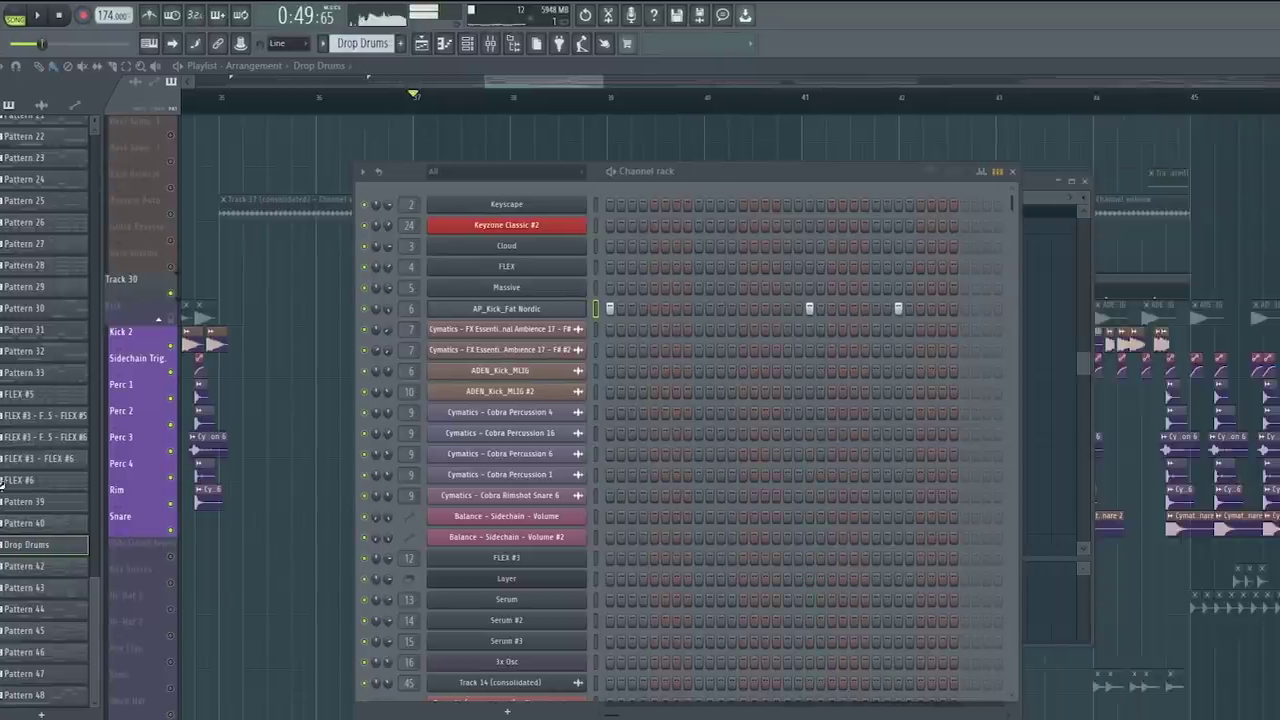
{"action": "left_click_drag", "start_coordinate": [130, 467], "coordinate": [804, 331]}
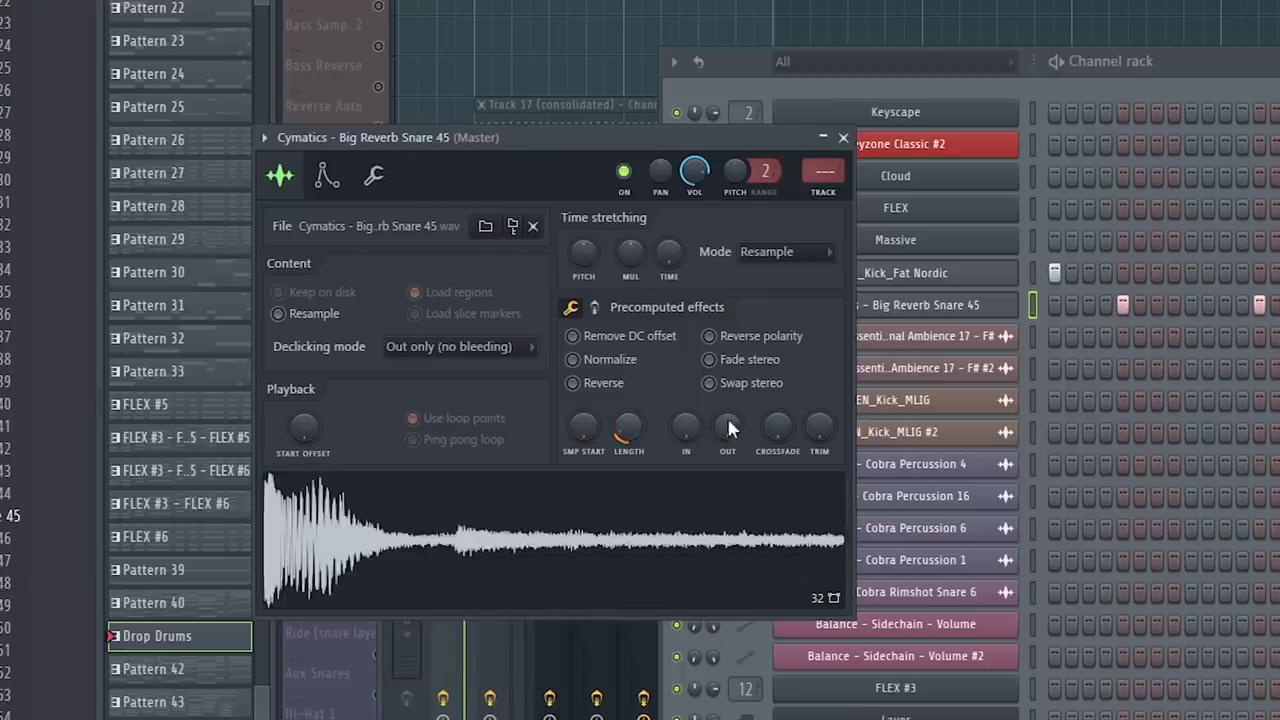
Step: Shorten the Big Reverb Snare 45 tail by increasing its precomputed fade-out, audition the sample and bring up the mixer
{"action": "mouse_move", "coordinate": [728, 422]}
{"action": "left_mouse_down"}
{"action": "mouse_move", "coordinate": [728, 380]}
{"action": "mouse_move", "coordinate": [728, 411]}
{"action": "left_mouse_up"}
{"action": "left_click", "coordinate": [655, 543]}
{"action": "left_click", "coordinate": [641, 522]}
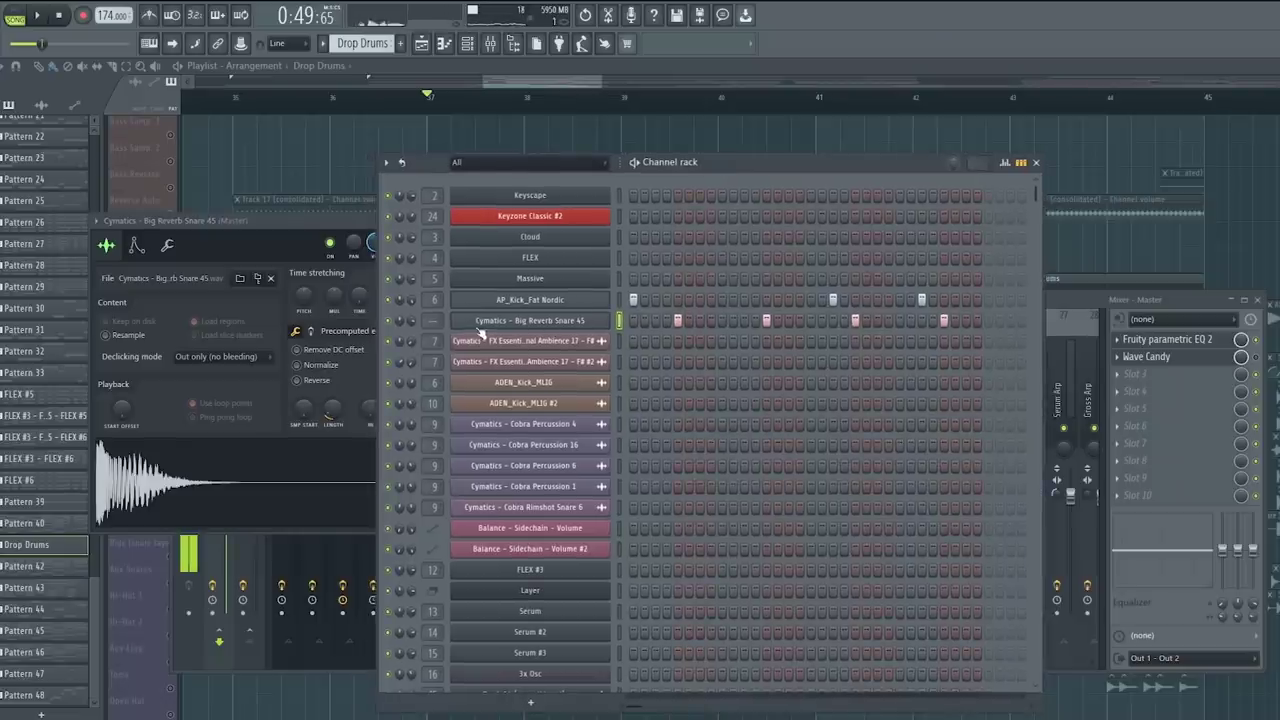
{"action": "key", "text": "F9"}
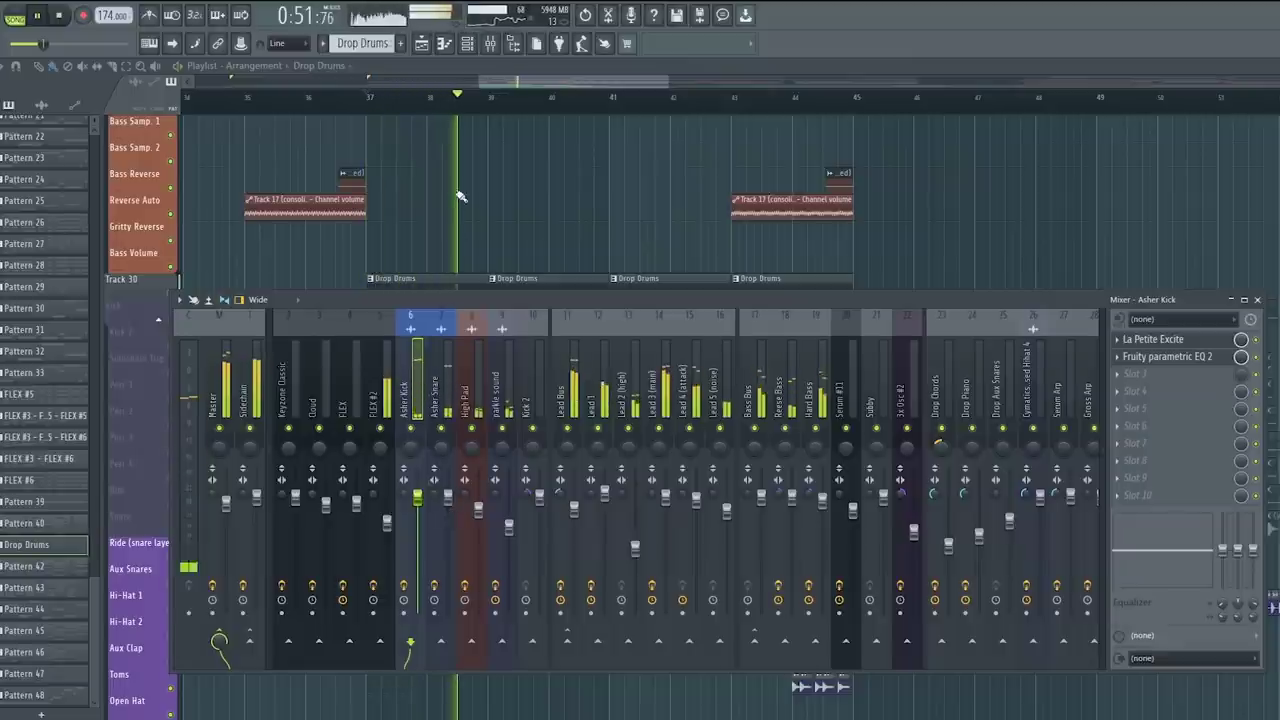
Step: Stop playback, hide the mixer and solo the Subby track in the Bass group
{"action": "key", "text": "space"}
{"action": "key", "text": "F9"}
{"action": "scroll", "coordinate": [368, 116], "scroll_direction": "up", "scroll_amount": 3}
{"action": "scroll", "coordinate": [368, 116], "scroll_direction": "up", "scroll_amount": 3}
{"action": "scroll", "coordinate": [360, 238], "scroll_direction": "up", "scroll_amount": 6}
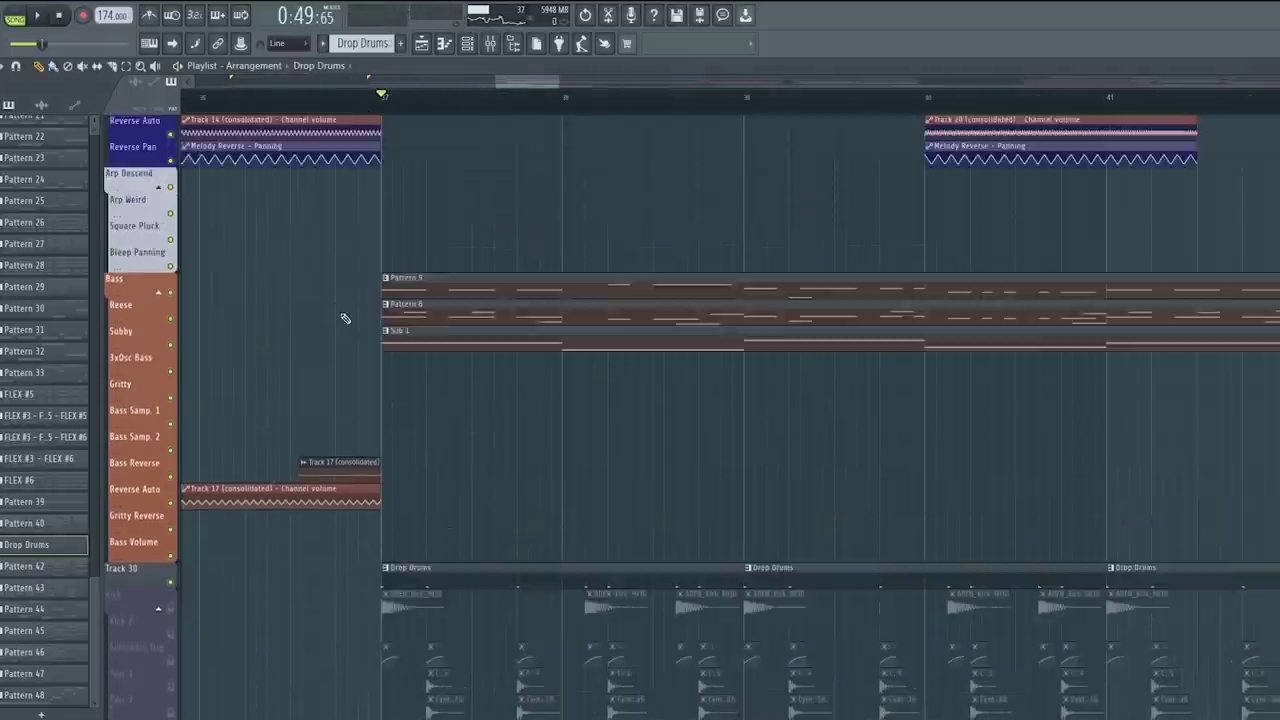
{"action": "scroll", "coordinate": [388, 285], "scroll_direction": "down", "scroll_amount": 4}
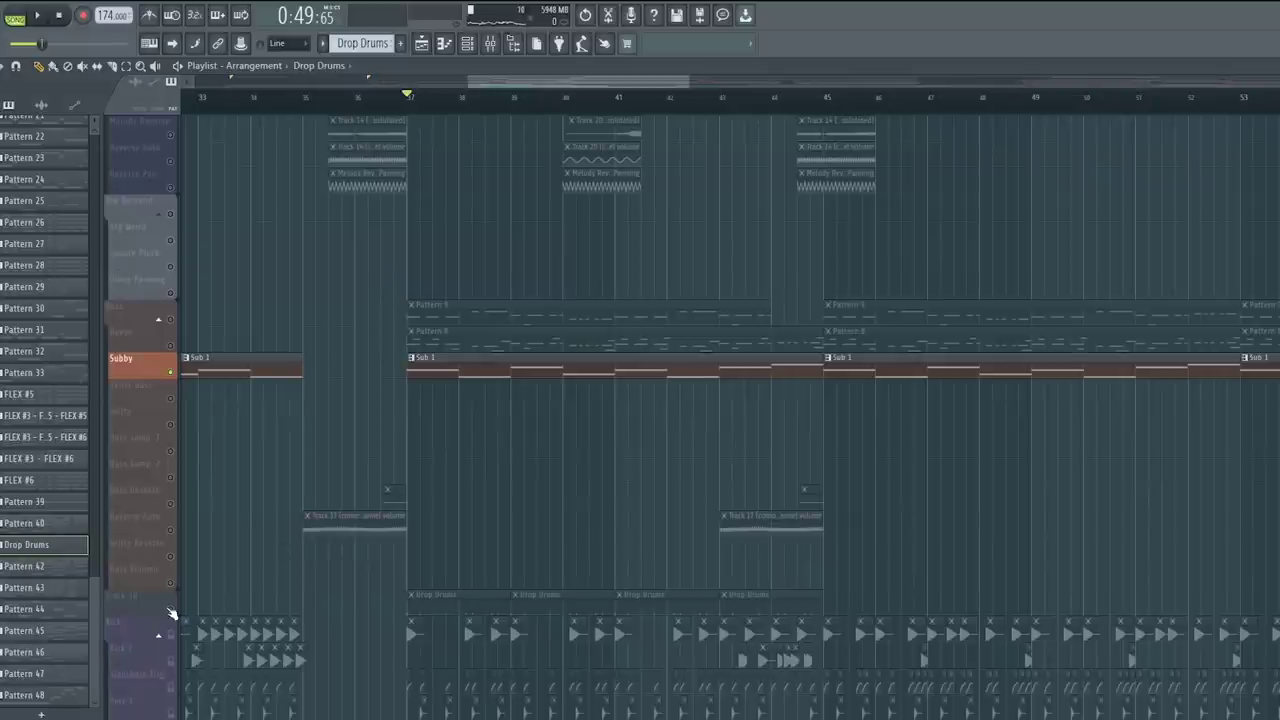
Step: Enable Track 30 alongside the soloed Subby track and audition the sub together with the Drop Drums
{"action": "left_click", "coordinate": [171, 610]}
{"action": "key", "text": "space"}
{"action": "key", "text": "space"}
Step: Replace the Keyscape channel with a Fruity Envelope Controller and load the Basic Sidechain preset into it
{"action": "left_click", "coordinate": [467, 44]}
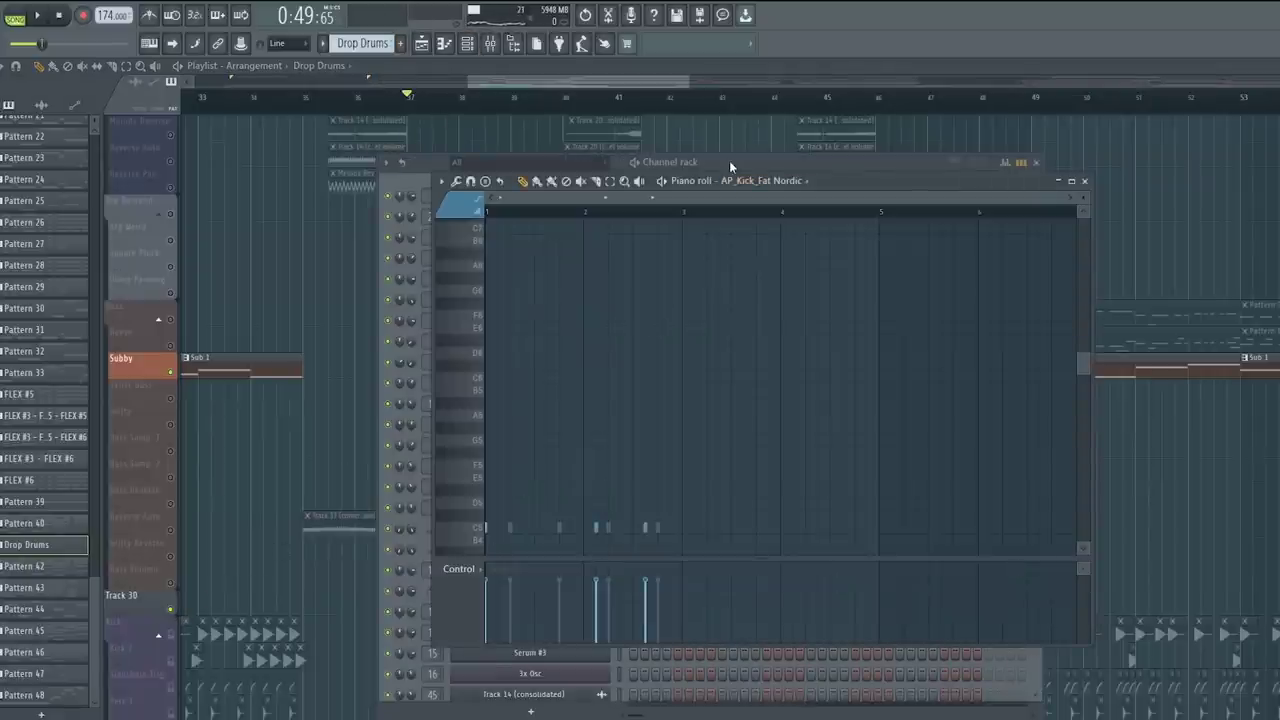
{"action": "left_click", "coordinate": [731, 167]}
{"action": "right_click", "coordinate": [562, 197]}
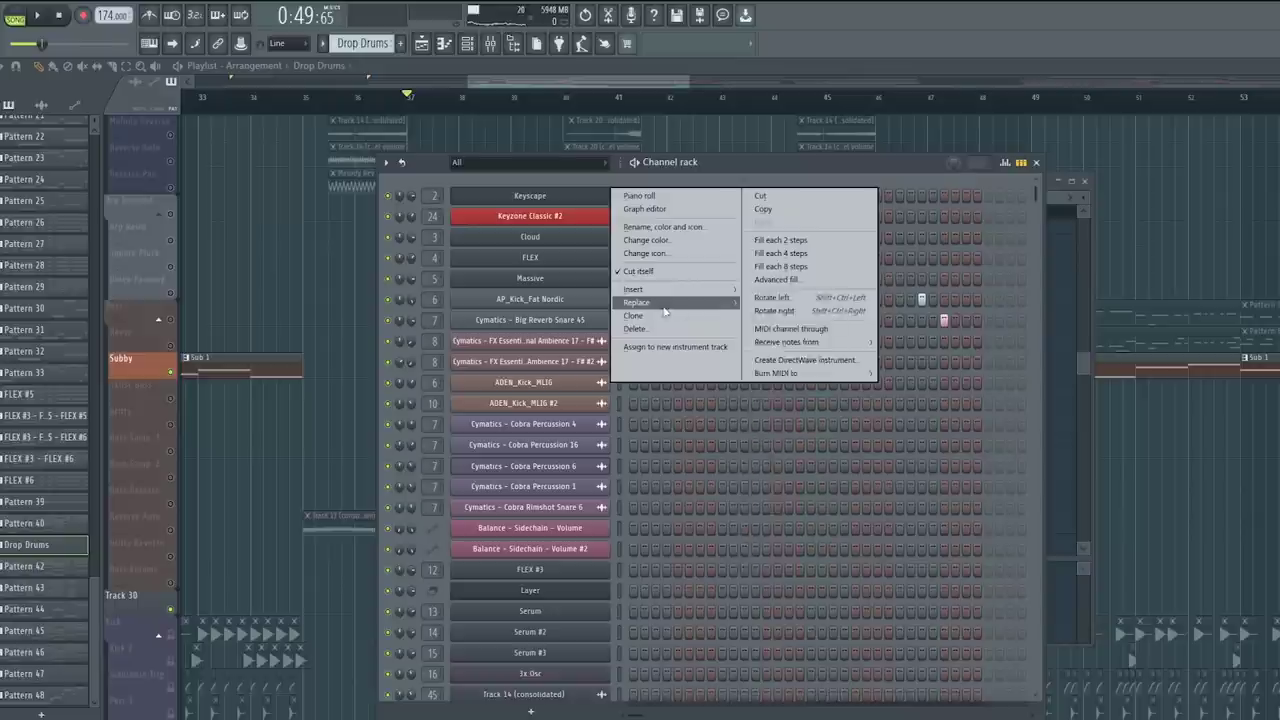
{"action": "mouse_move", "coordinate": [665, 304]}
{"action": "left_click", "coordinate": [890, 347]}
{"action": "left_click", "coordinate": [545, 198]}
{"action": "left_click", "coordinate": [341, 159]}
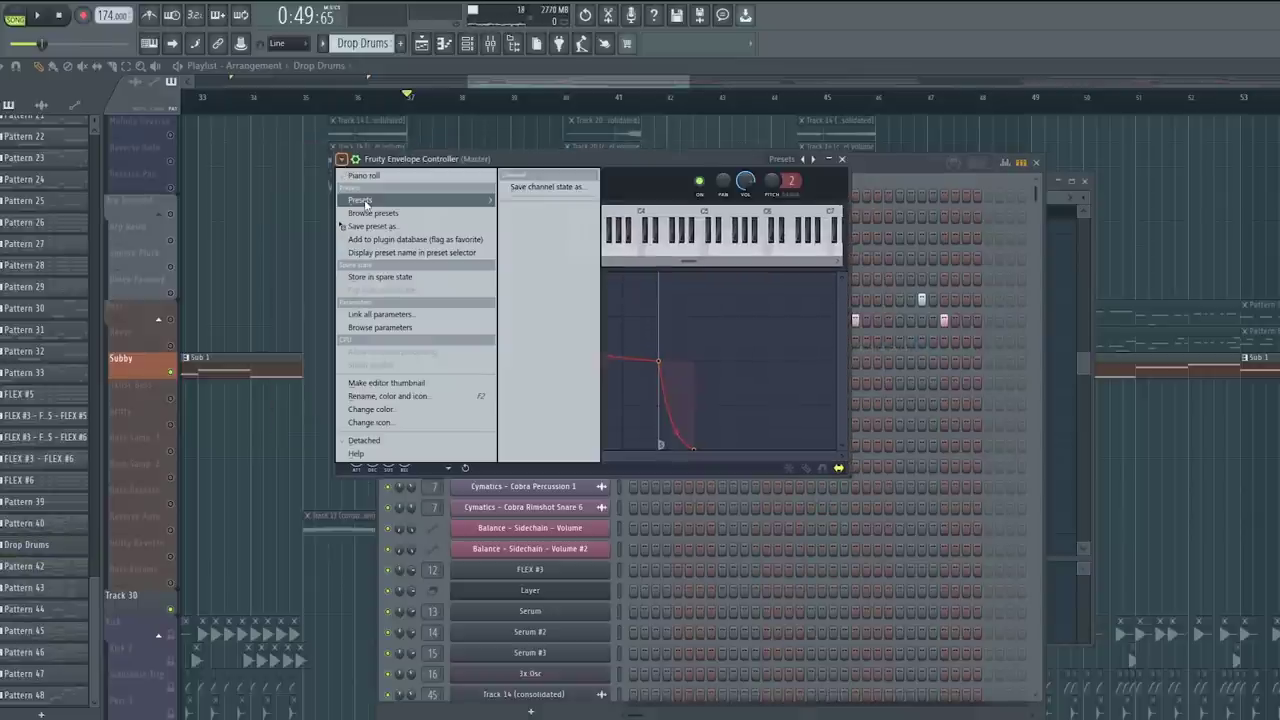
{"action": "mouse_move", "coordinate": [400, 199]}
{"action": "left_click", "coordinate": [544, 55]}
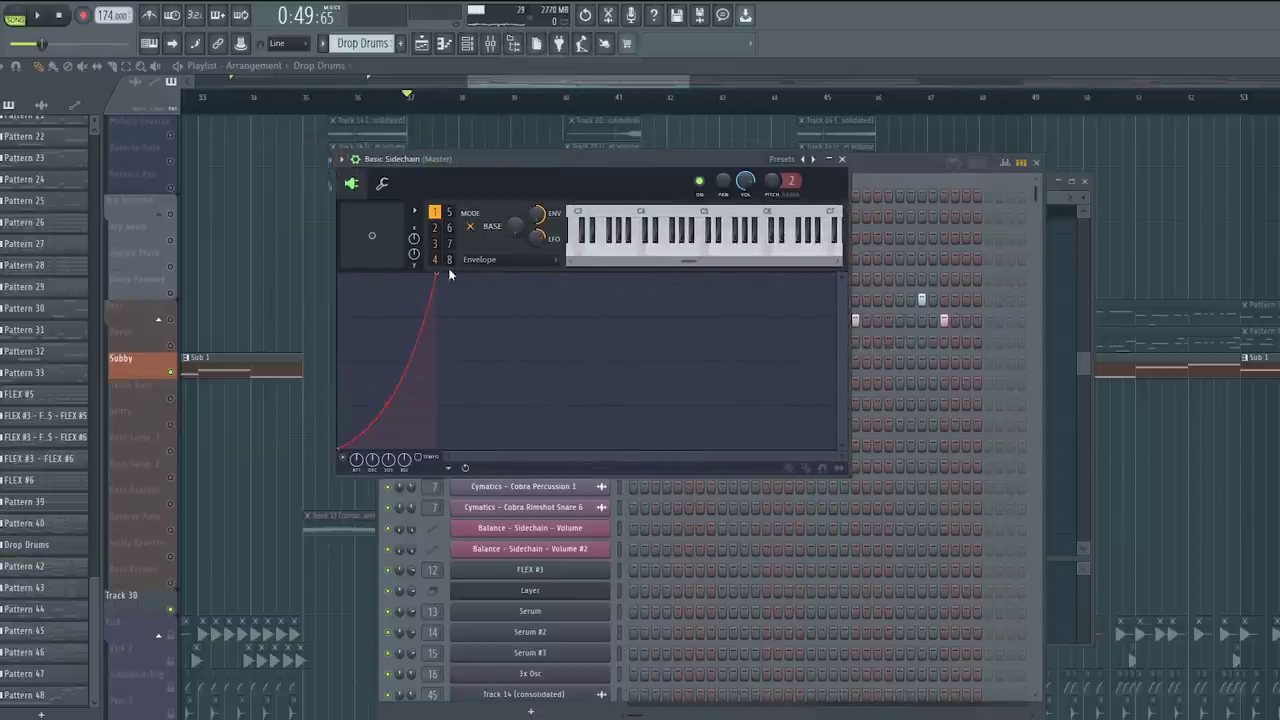
Step: Link the Y modulation of Fruity Love Philter on the Sub Bass mixer track to the Basic Sidechain controller
{"action": "key", "text": "F9"}
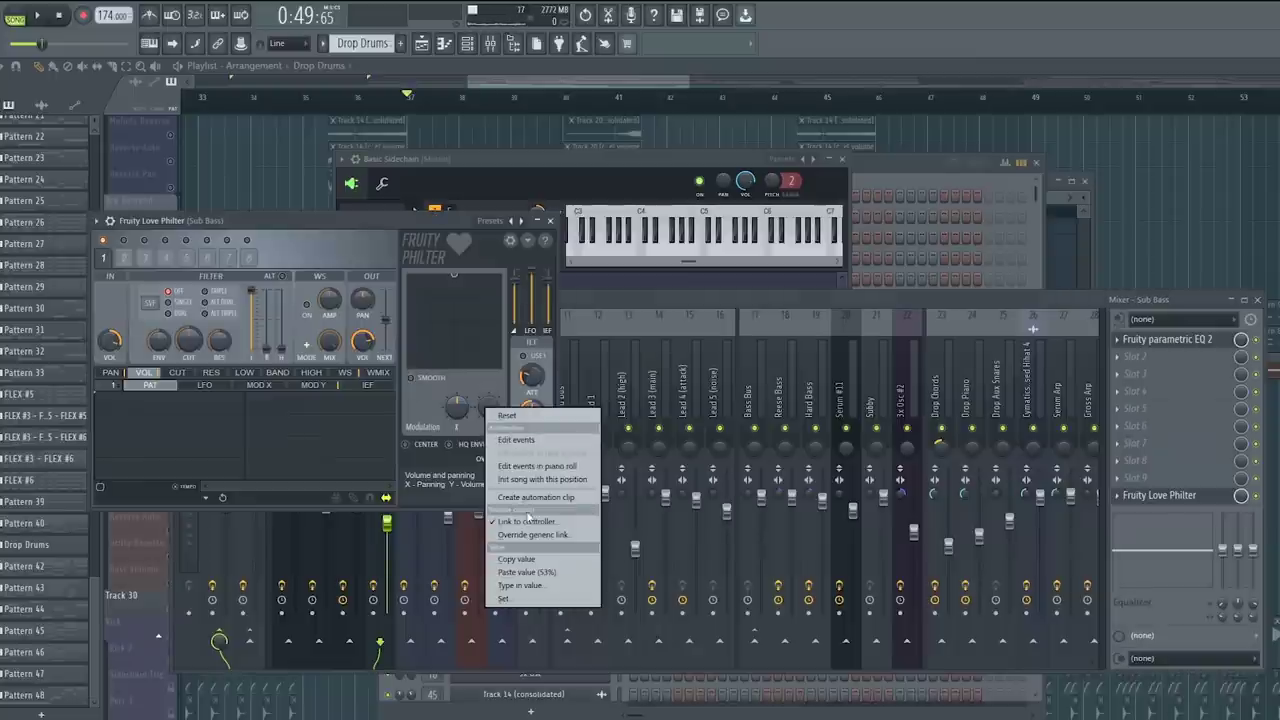
{"action": "left_click", "coordinate": [528, 519]}
{"action": "left_click", "coordinate": [647, 345]}
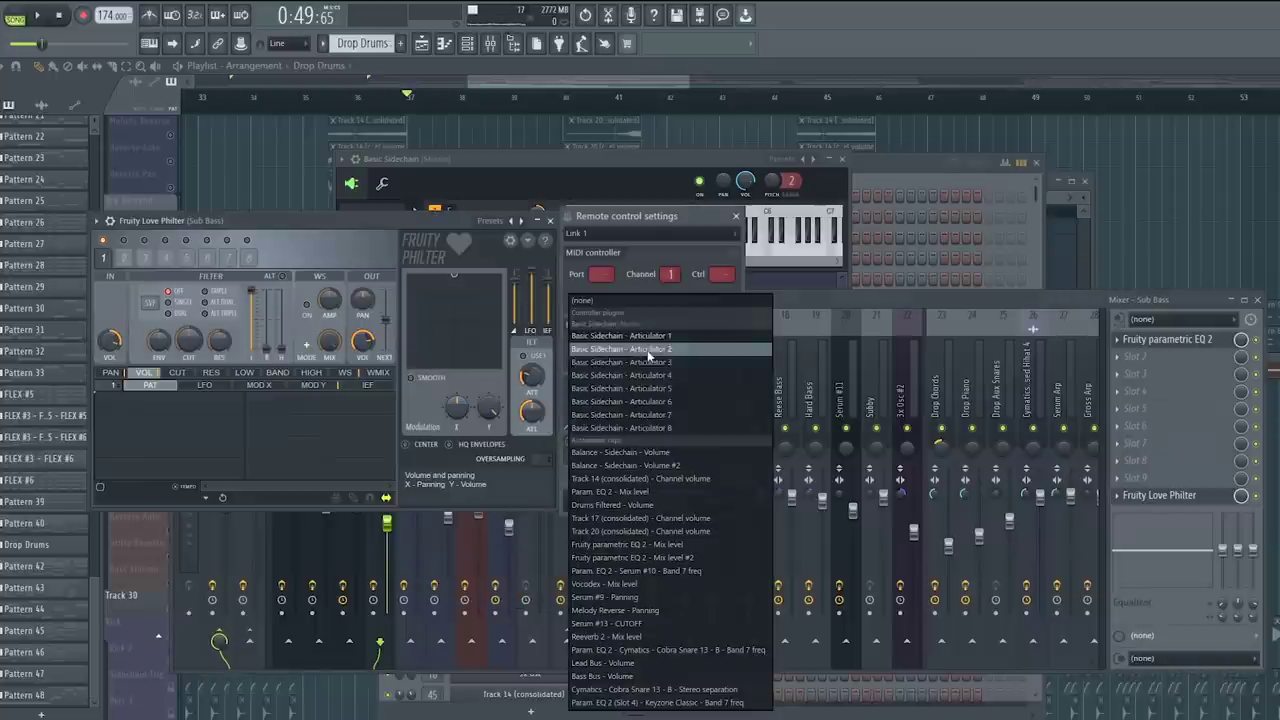
{"action": "left_click", "coordinate": [668, 378]}
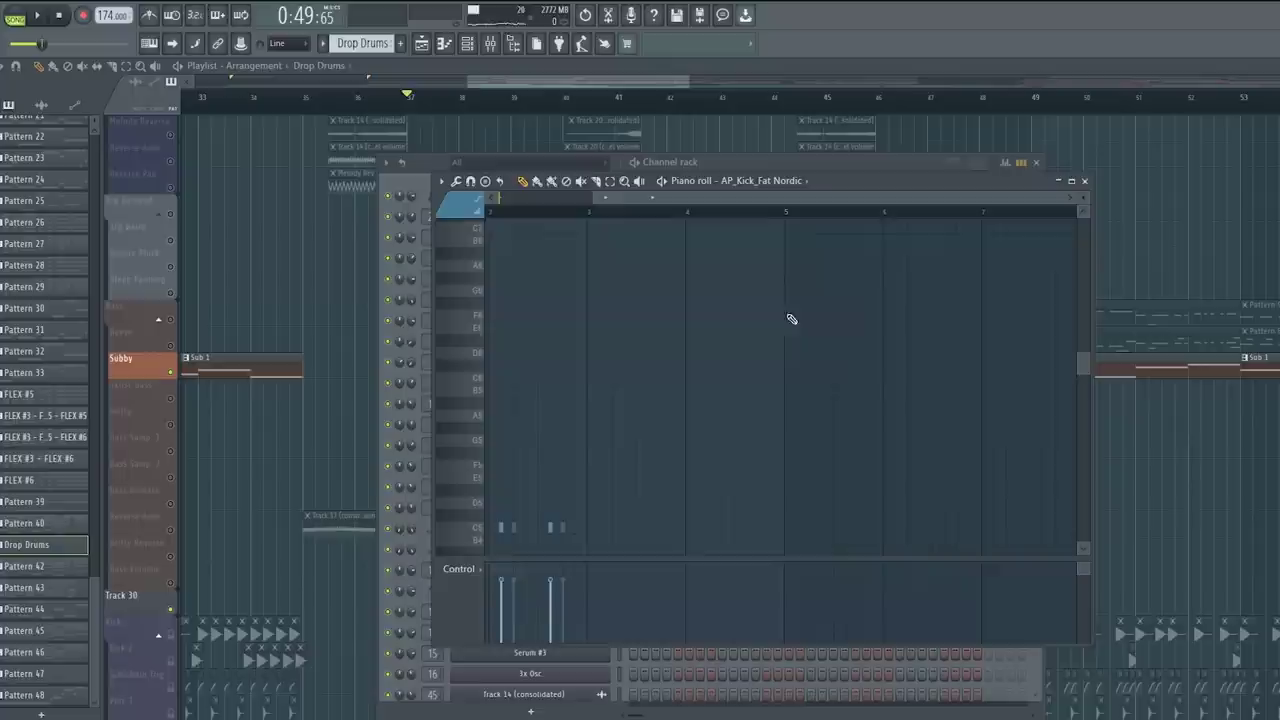
Step: Copy the AP_Kick_Fat Nordic hits in Drop Drums and paste them into the Basic Sidechain channel
{"action": "right_click", "coordinate": [546, 299]}
{"action": "left_click", "coordinate": [766, 315]}
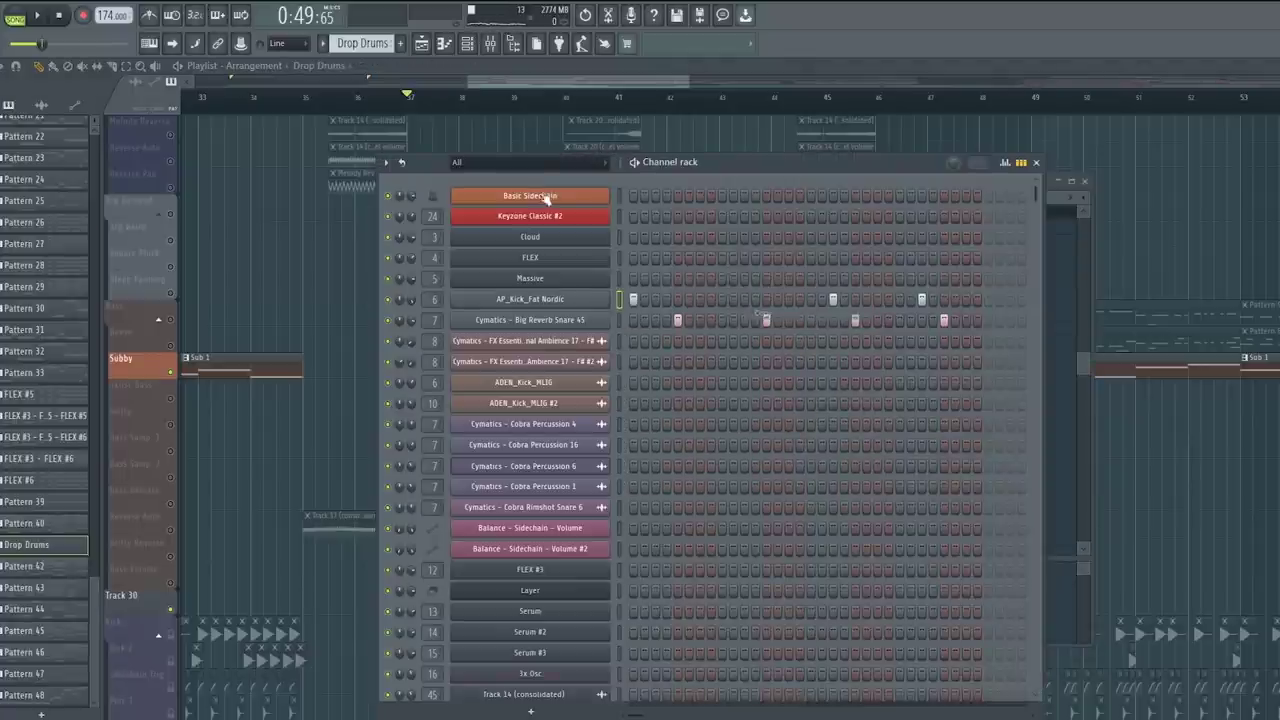
{"action": "right_click", "coordinate": [545, 198]}
{"action": "left_click", "coordinate": [782, 225]}
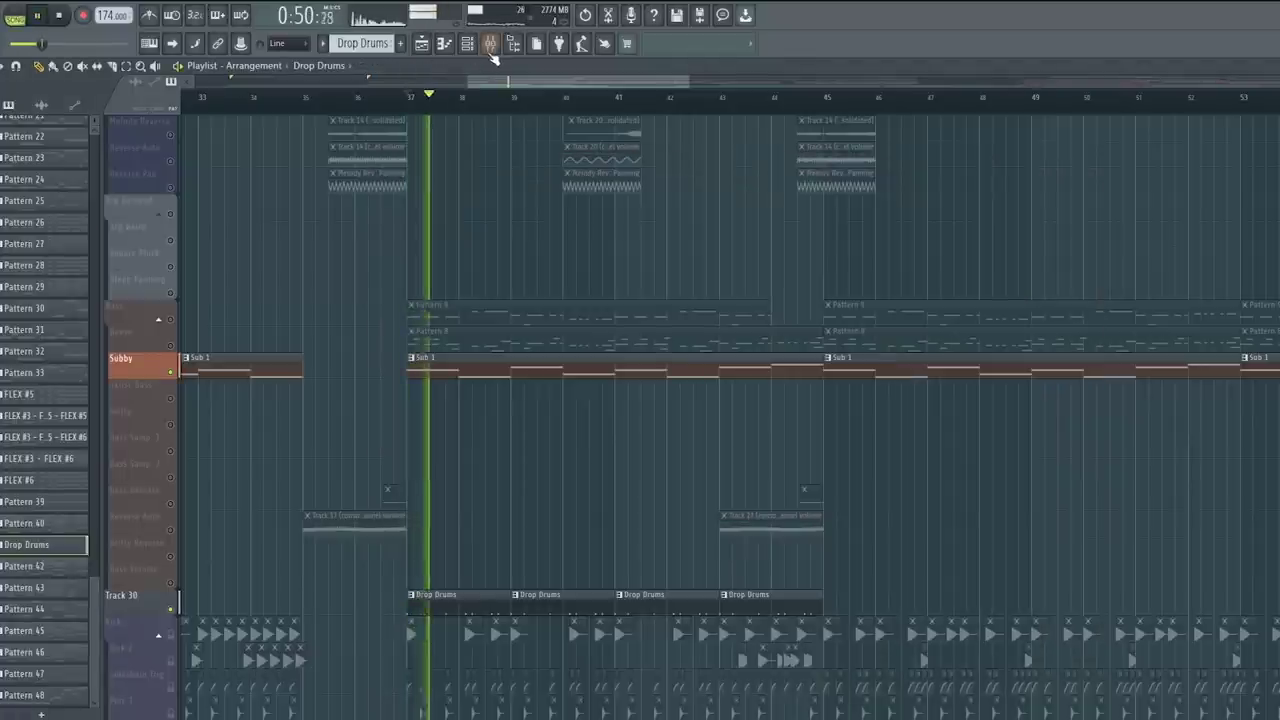
Step: Audition the sidechained sub with the Asher Kick mixer track muted and unmuted
{"action": "left_click", "coordinate": [490, 43]}
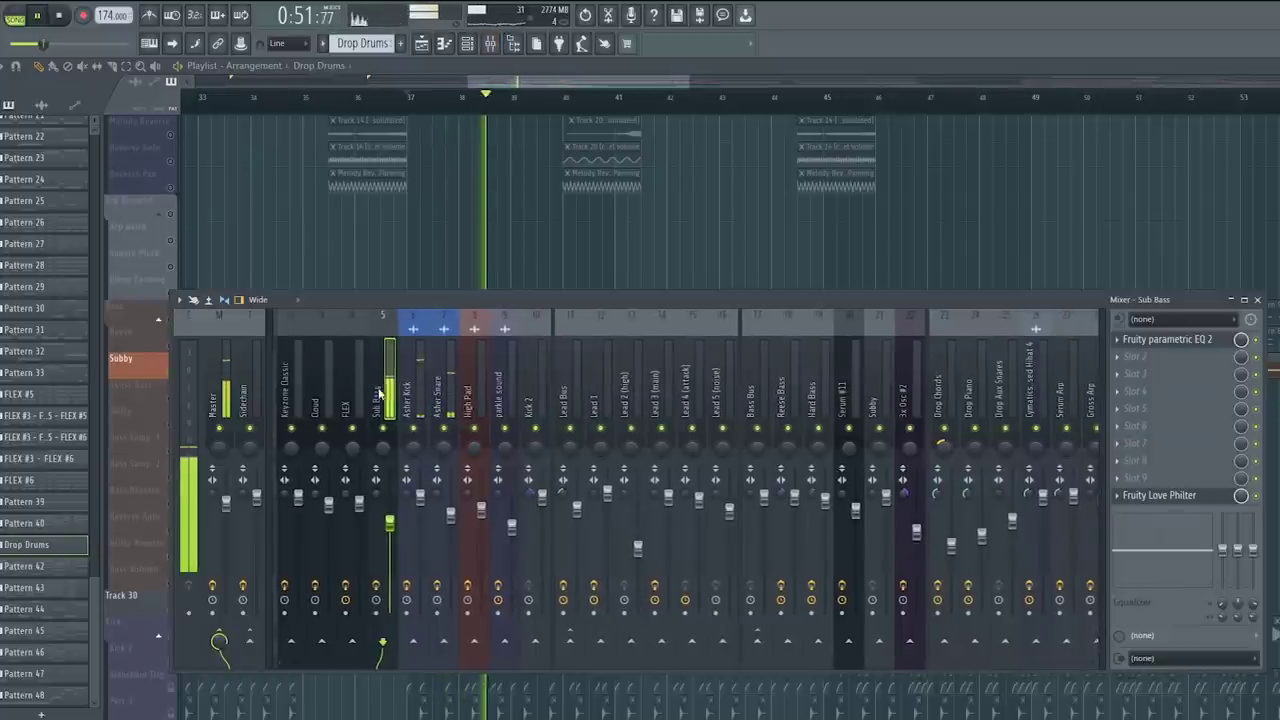
{"action": "left_click", "coordinate": [413, 428]}
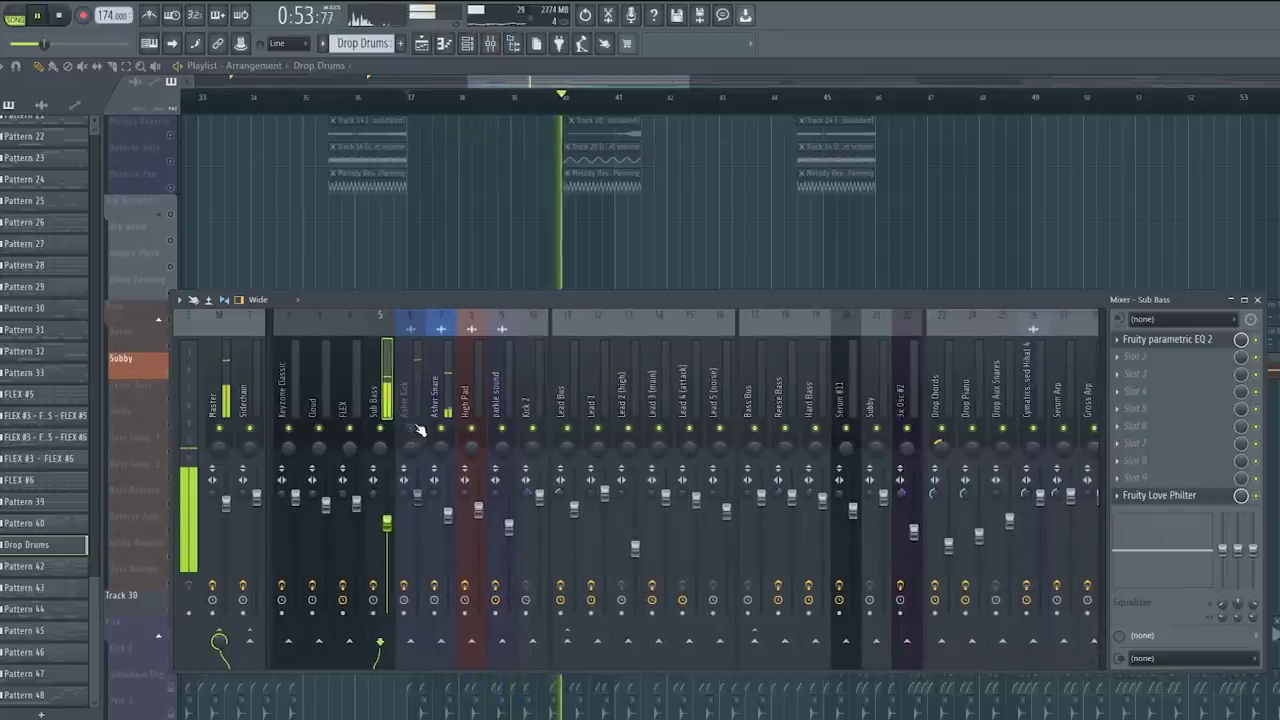
{"action": "left_click", "coordinate": [410, 429]}
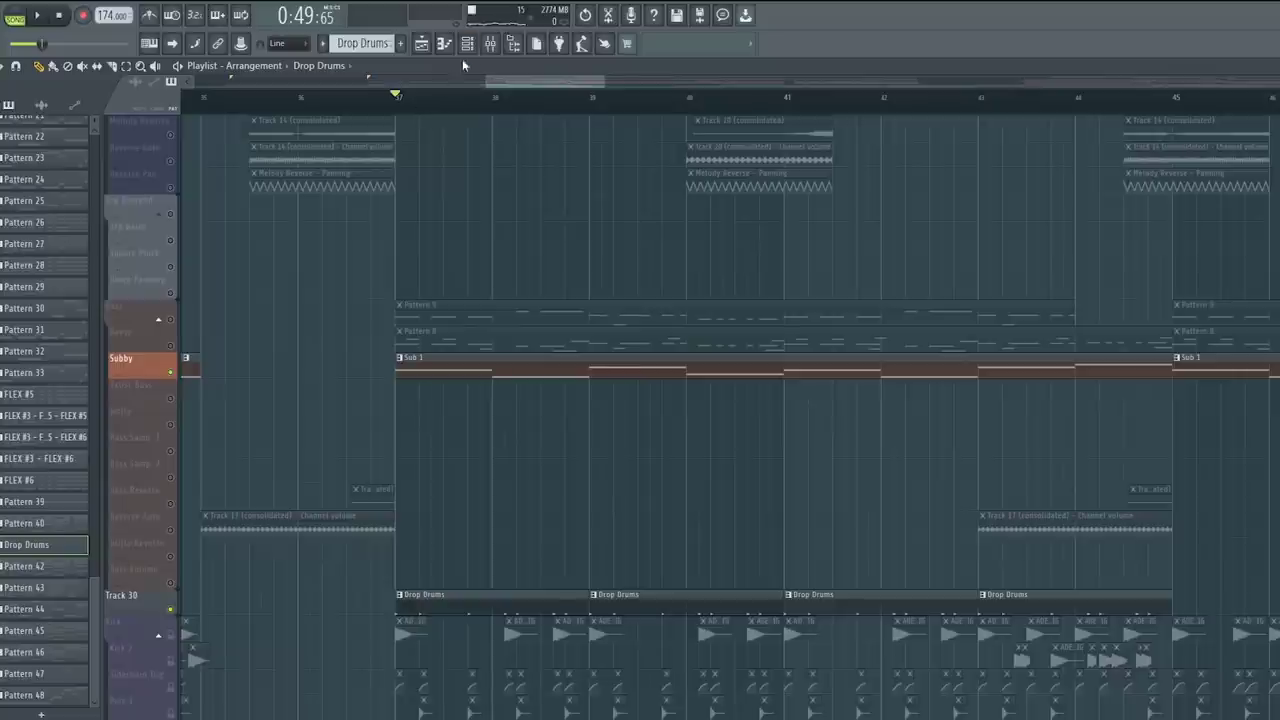
{"action": "key", "text": "F9"}
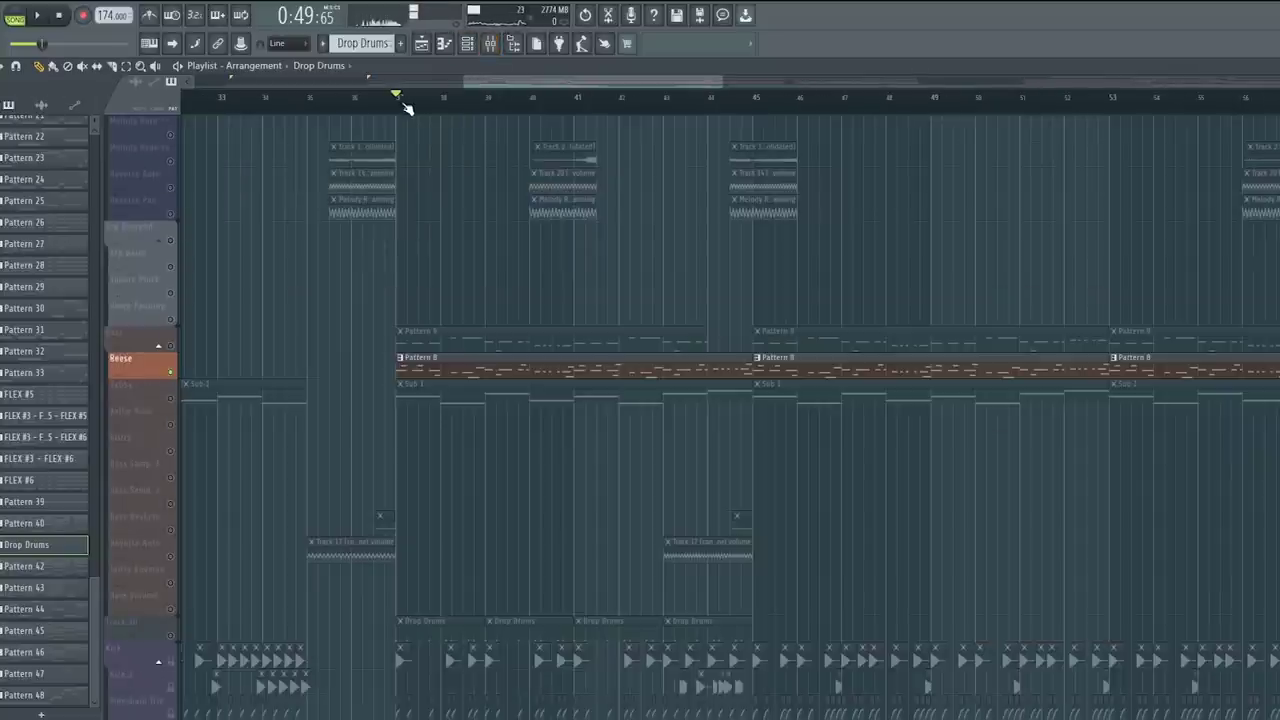
Step: Audition the Reese track on its own from the start of the drop and enable Subby alongside it
{"action": "scroll", "coordinate": [405, 107], "scroll_direction": "up", "scroll_amount": 3}
{"action": "key", "text": "space"}
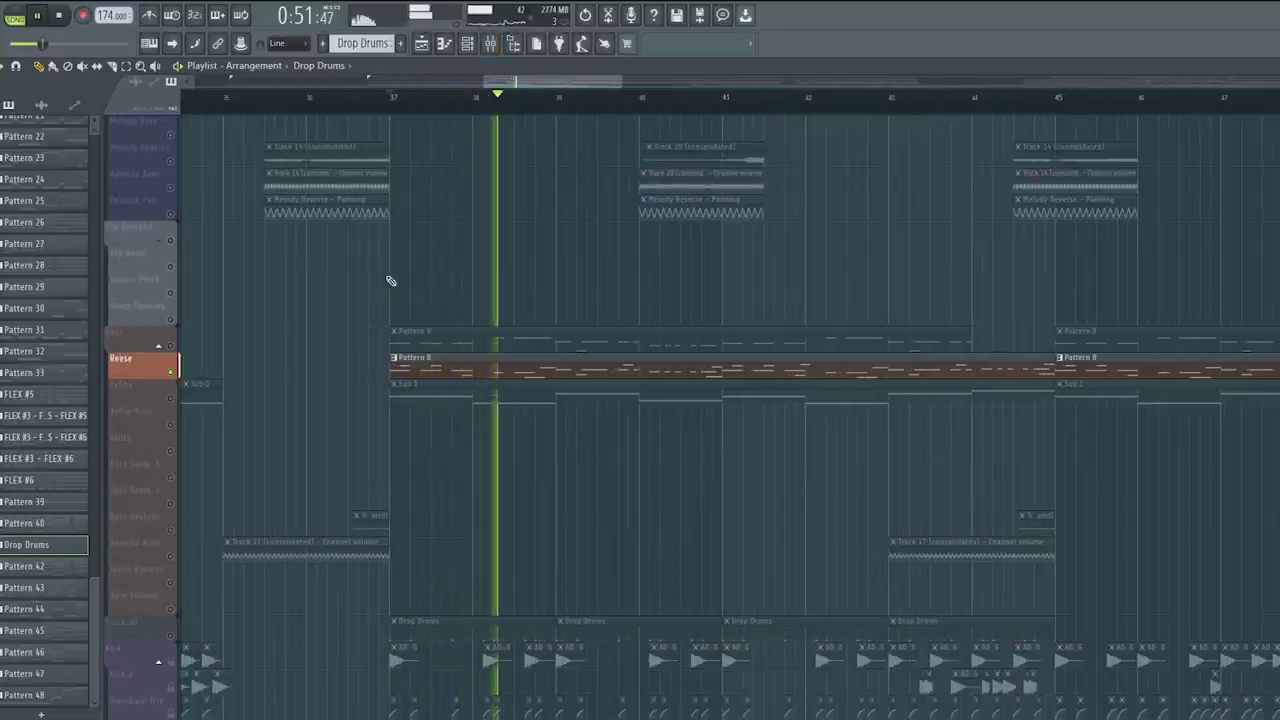
{"action": "key", "text": "space"}
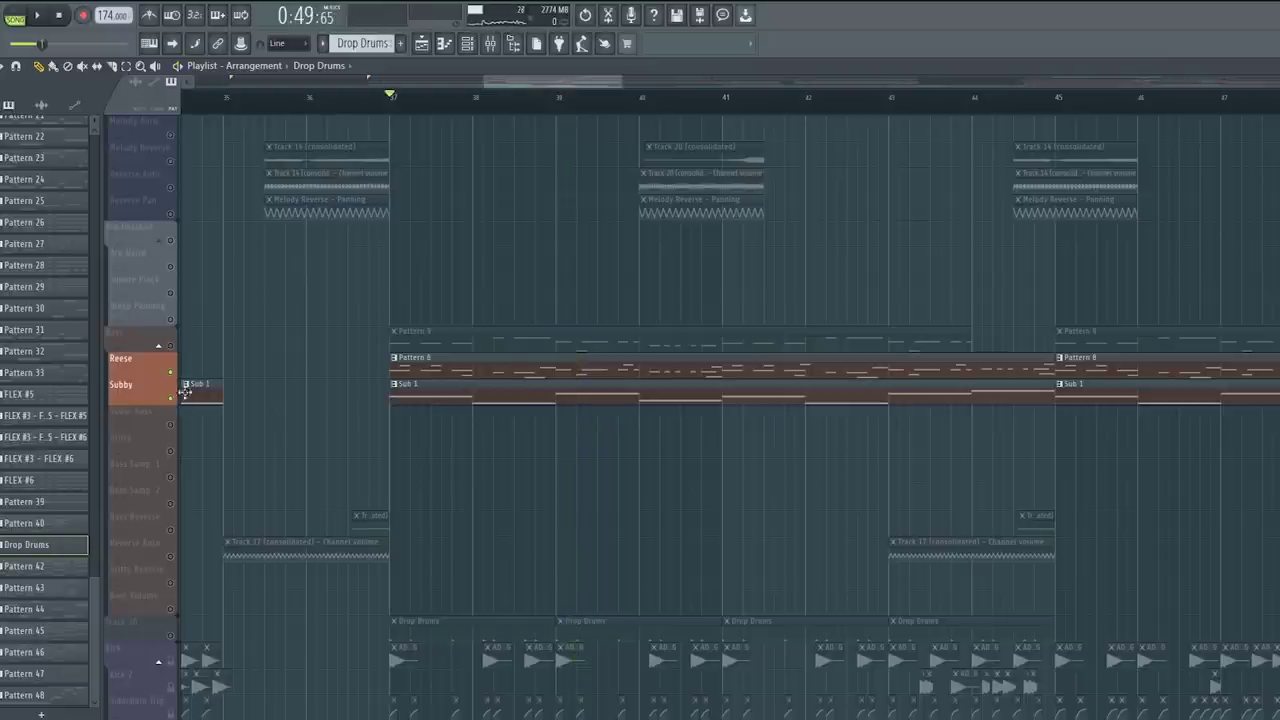
{"action": "scroll", "coordinate": [206, 531], "scroll_direction": "down", "scroll_amount": 2}
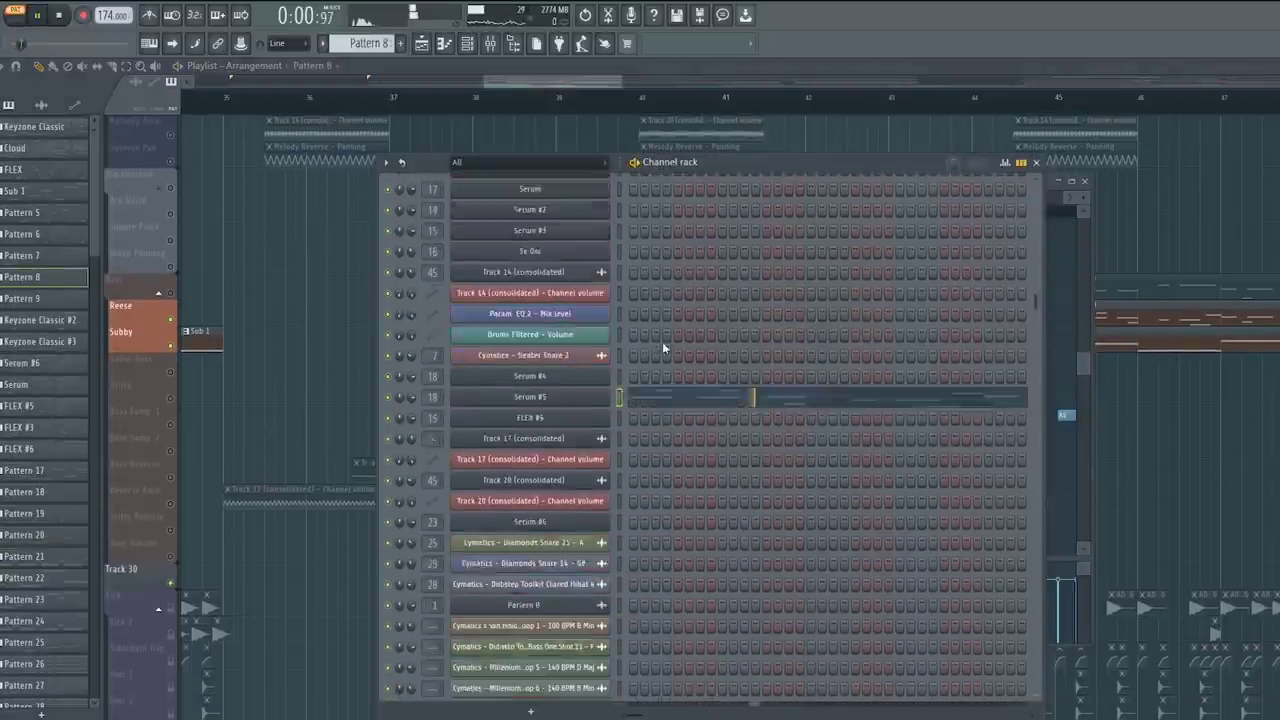
Step: Open Serum #5 from Pattern 8, audition the Reese bass and inspect its mixer track, modulation matrix and effects
{"action": "scroll", "coordinate": [570, 327], "scroll_direction": "down", "scroll_amount": 4}
{"action": "left_click", "coordinate": [565, 323]}
{"action": "key", "text": "space"}
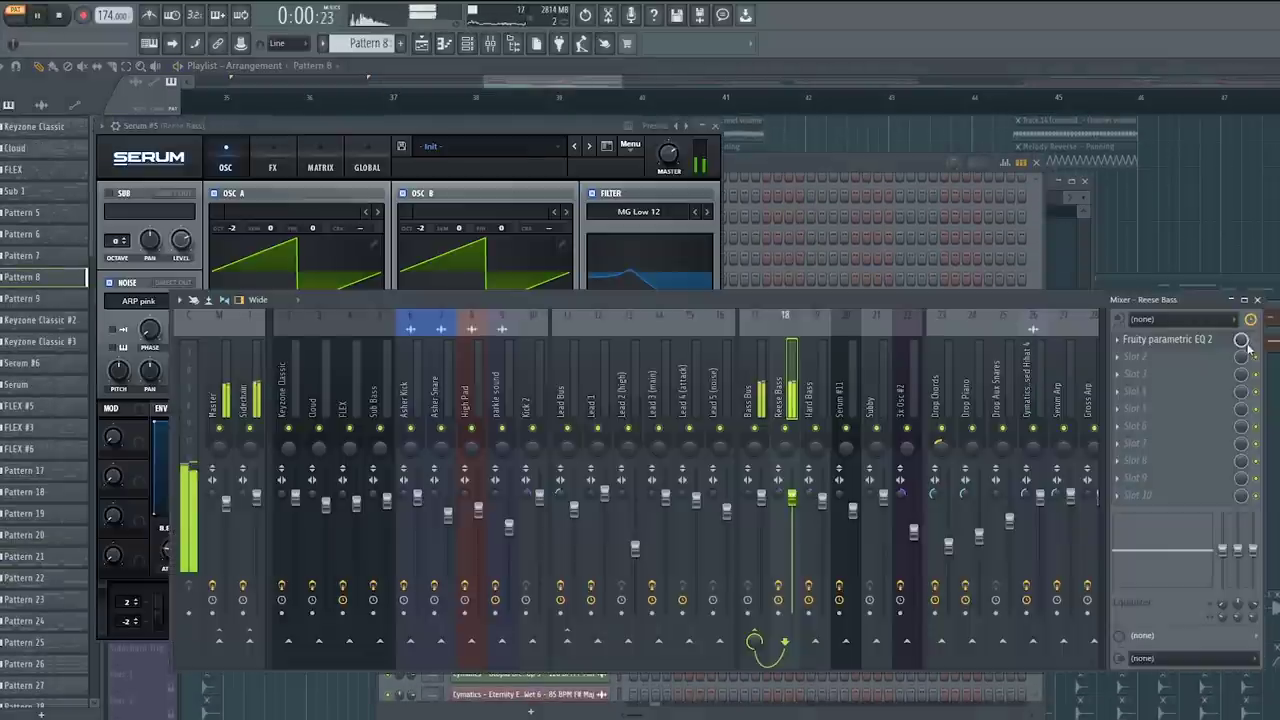
{"action": "key", "text": "F9"}
{"action": "key", "text": "space"}
{"action": "left_click", "coordinate": [386, 128]}
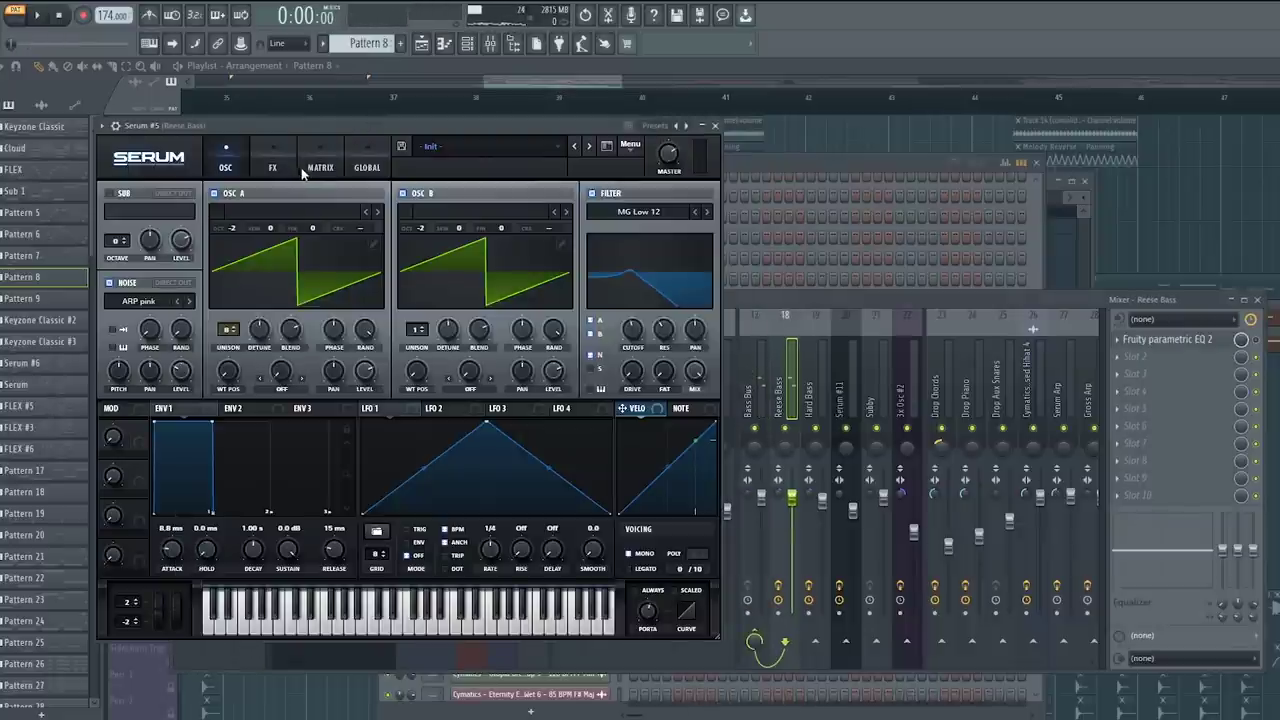
{"action": "left_click", "coordinate": [318, 170]}
{"action": "left_click", "coordinate": [282, 167]}
{"action": "key", "text": "space"}
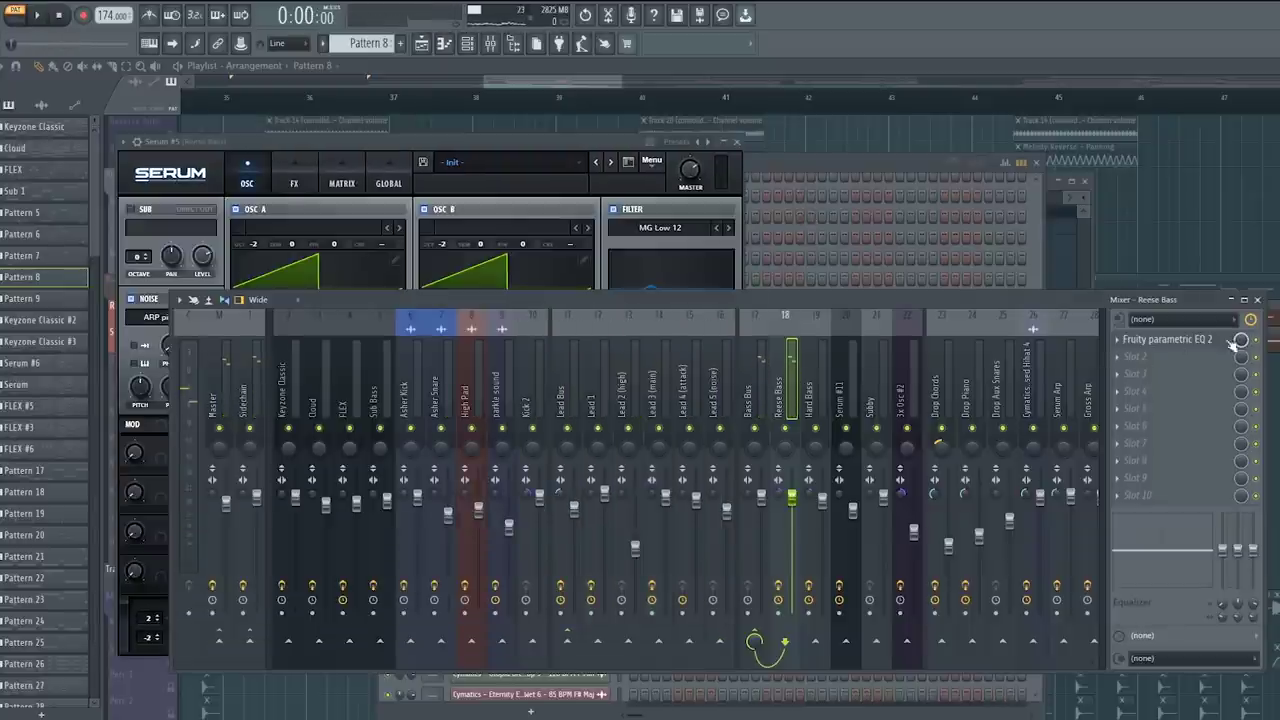
Step: Switch the Serum #5 filter to High 24, tune its cutoff while auditioning, and modulate the cutoff with LFO 2
{"action": "left_click", "coordinate": [1186, 342]}
{"action": "left_click", "coordinate": [662, 279]}
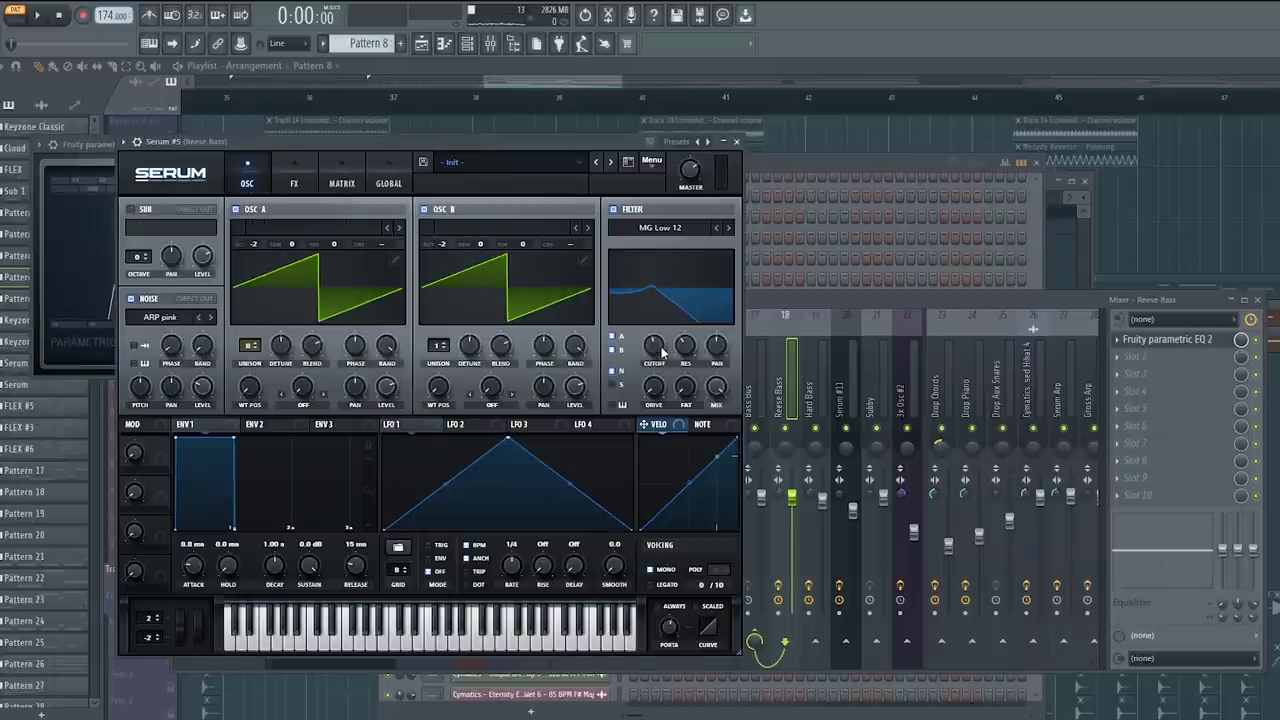
{"action": "left_click", "coordinate": [660, 227]}
{"action": "mouse_move", "coordinate": [655, 244]}
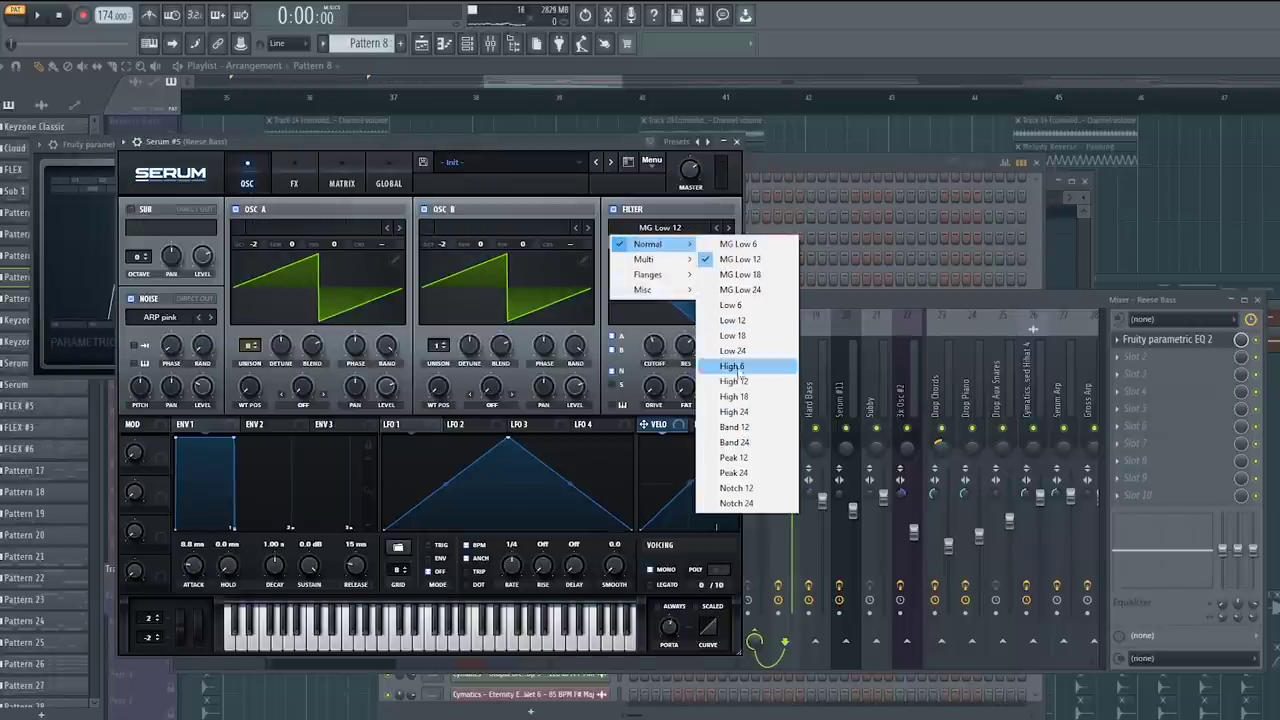
{"action": "left_click", "coordinate": [734, 411]}
{"action": "key", "text": "space"}
{"action": "mouse_move", "coordinate": [654, 345]}
{"action": "left_mouse_down"}
{"action": "mouse_move", "coordinate": [657, 383]}
{"action": "mouse_move", "coordinate": [652, 355]}
{"action": "left_mouse_up"}
{"action": "key", "text": "space"}
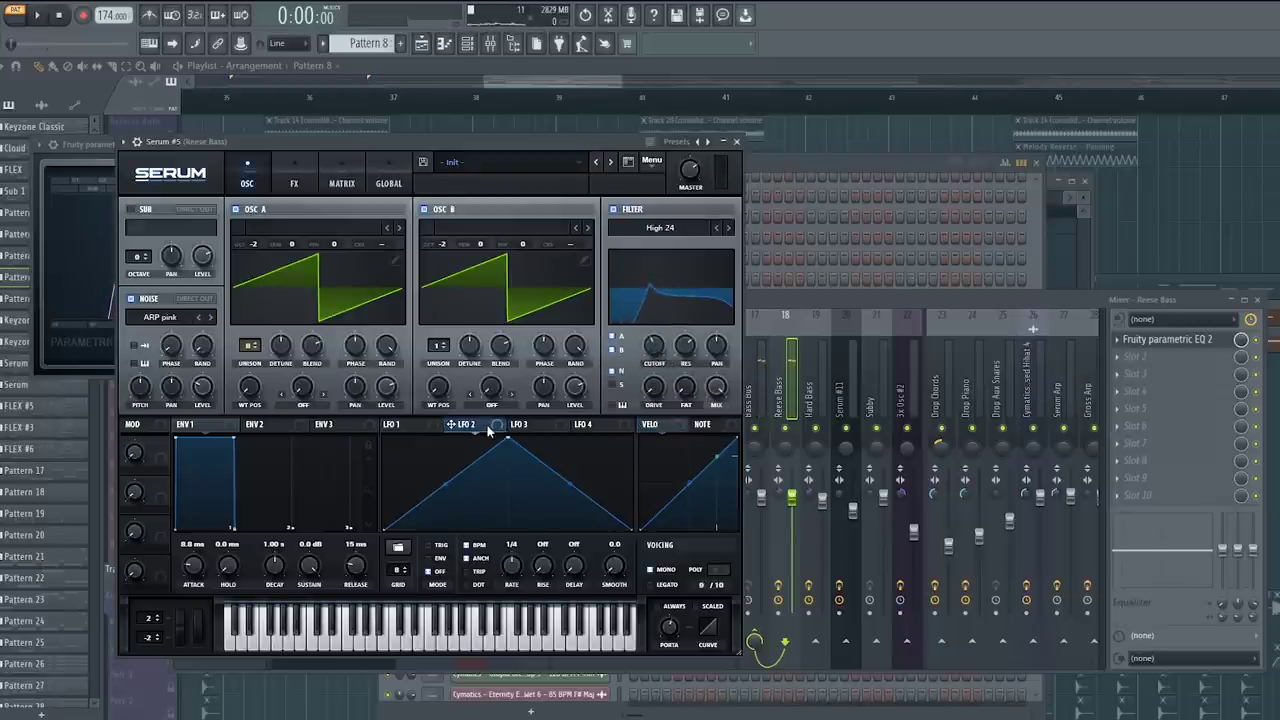
{"action": "key", "text": "space"}
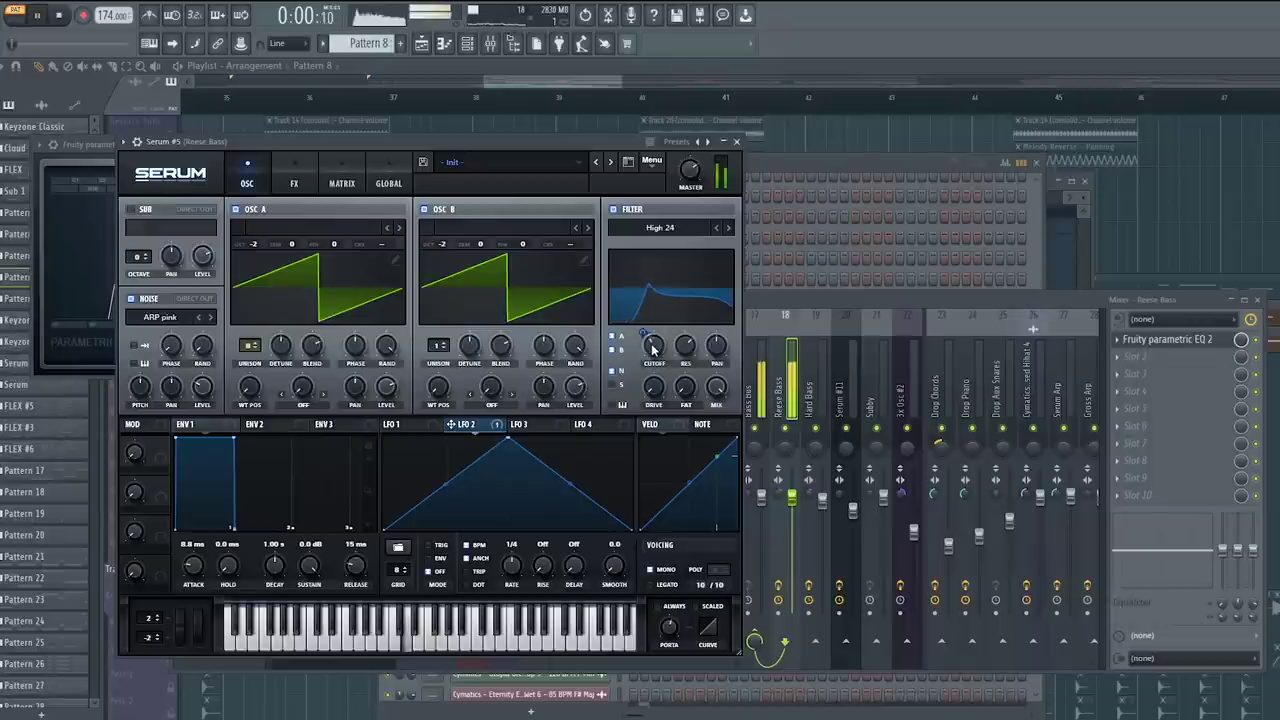
{"action": "left_click_drag", "start_coordinate": [655, 350], "coordinate": [655, 352]}
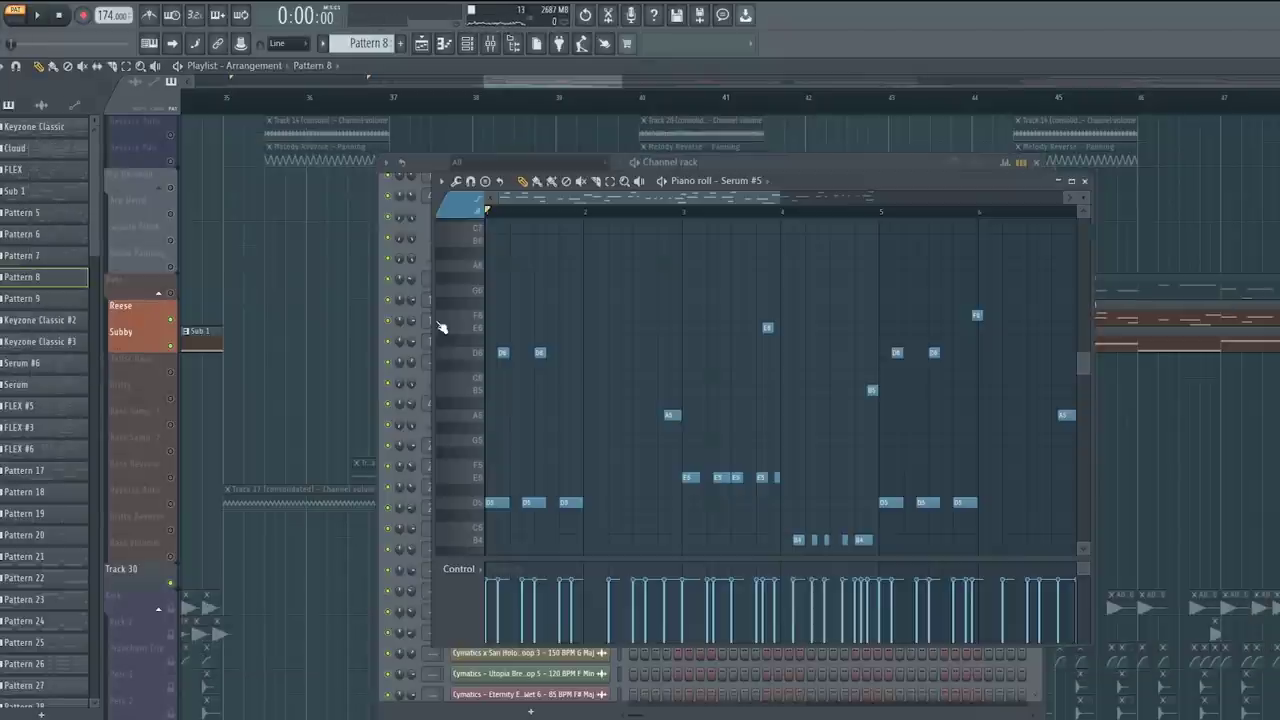
Step: Link the Y modulation of Fruity Love Philter on Reese Bass to Basic Sidechain - Articulator 1
{"action": "scroll", "coordinate": [552, 222], "scroll_direction": "up", "scroll_amount": 3}
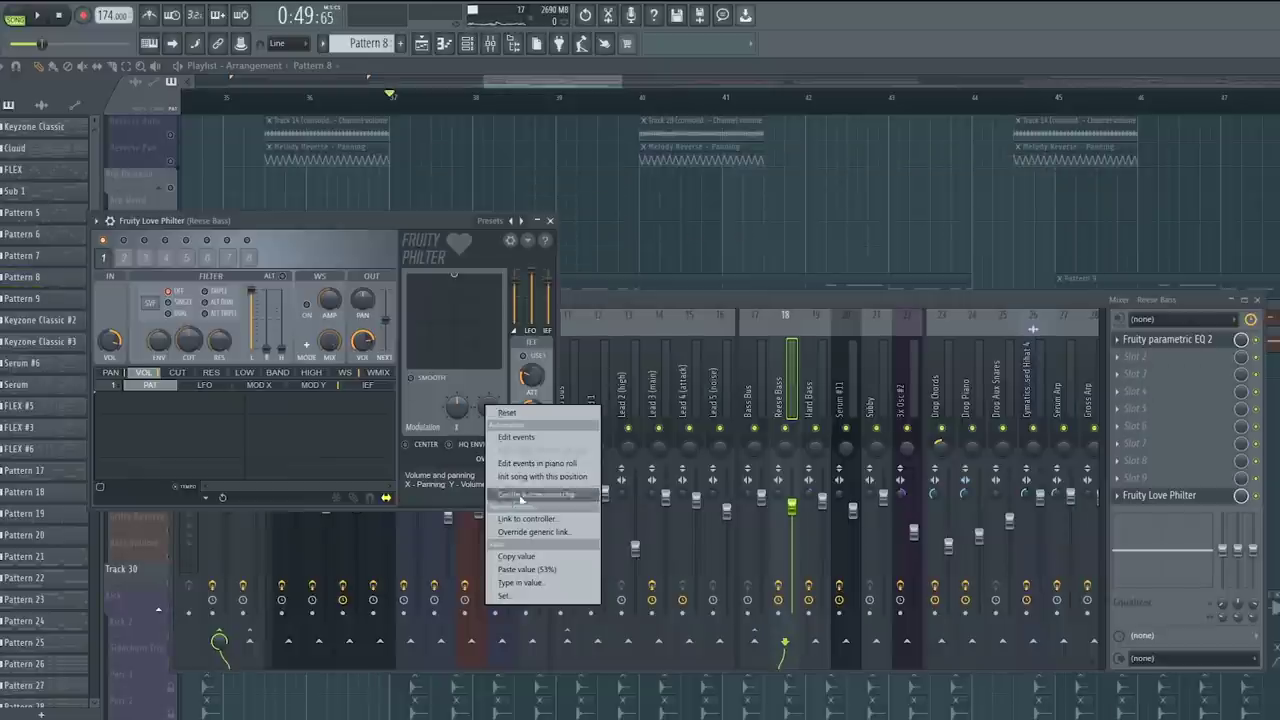
{"action": "left_click", "coordinate": [529, 520]}
{"action": "left_click", "coordinate": [697, 335]}
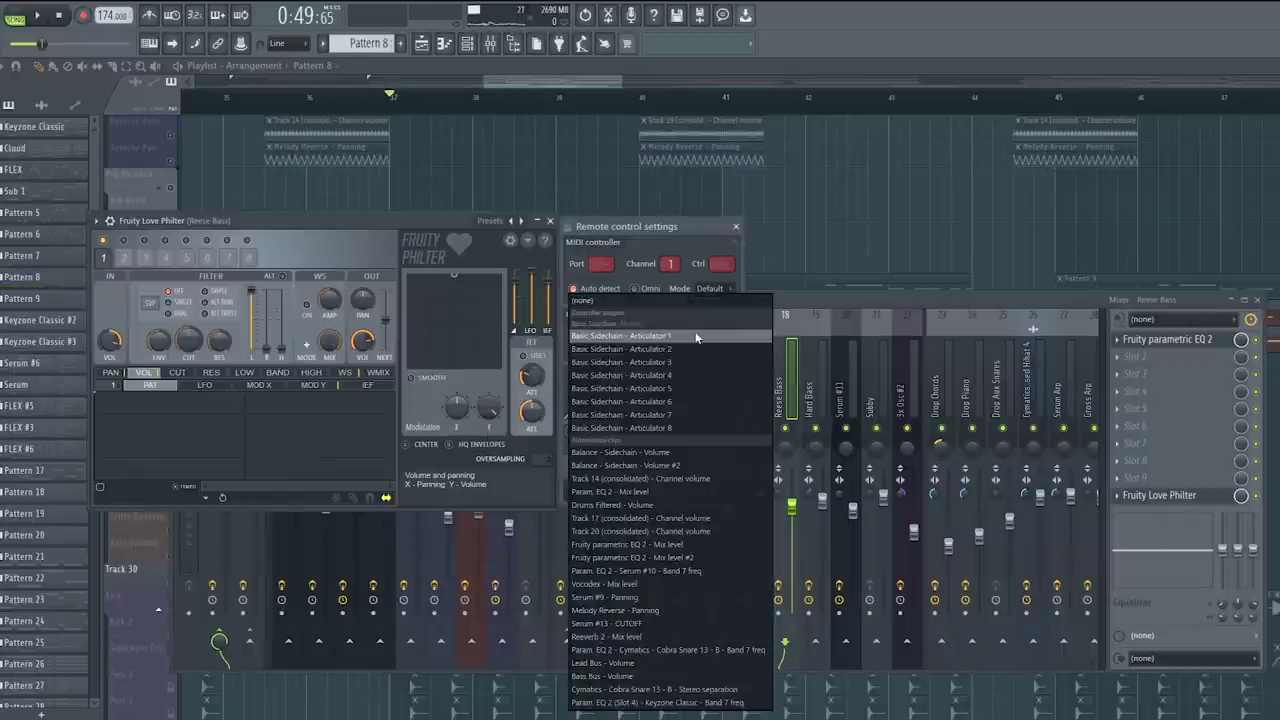
{"action": "left_click", "coordinate": [656, 336]}
{"action": "left_click", "coordinate": [715, 492]}
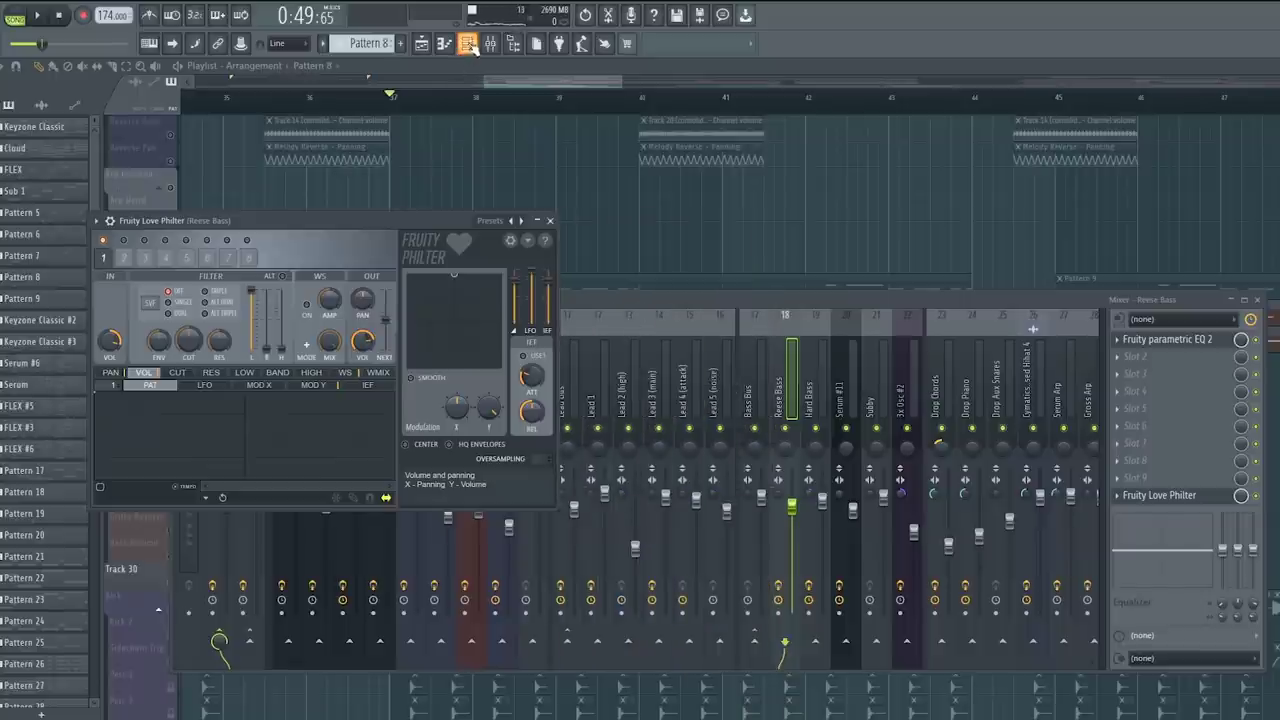
Step: Audition the sidechained Reese bass in the drop and open the Basic Sidechain controller to check its envelope
{"action": "left_click", "coordinate": [467, 43]}
{"action": "key", "text": "space"}
{"action": "scroll", "coordinate": [530, 400], "scroll_direction": "up", "scroll_amount": 10}
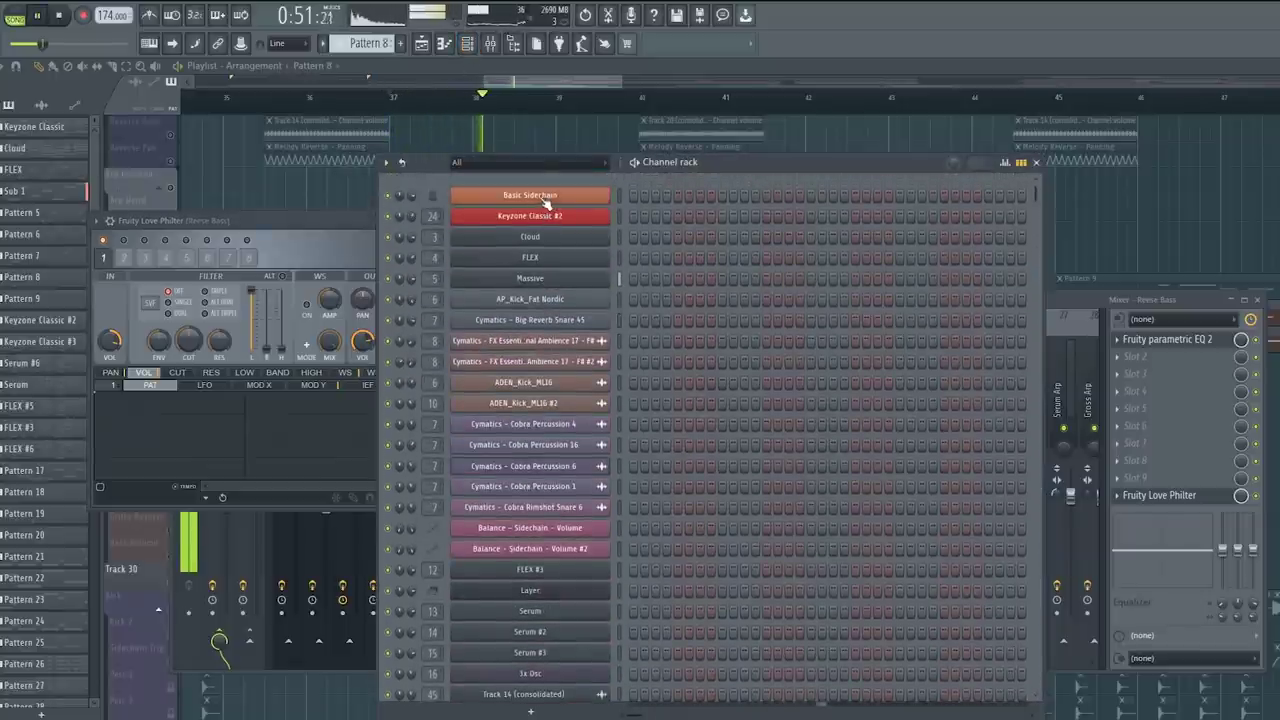
{"action": "left_click", "coordinate": [545, 200]}
{"action": "left_click", "coordinate": [436, 213]}
{"action": "key", "text": "space"}
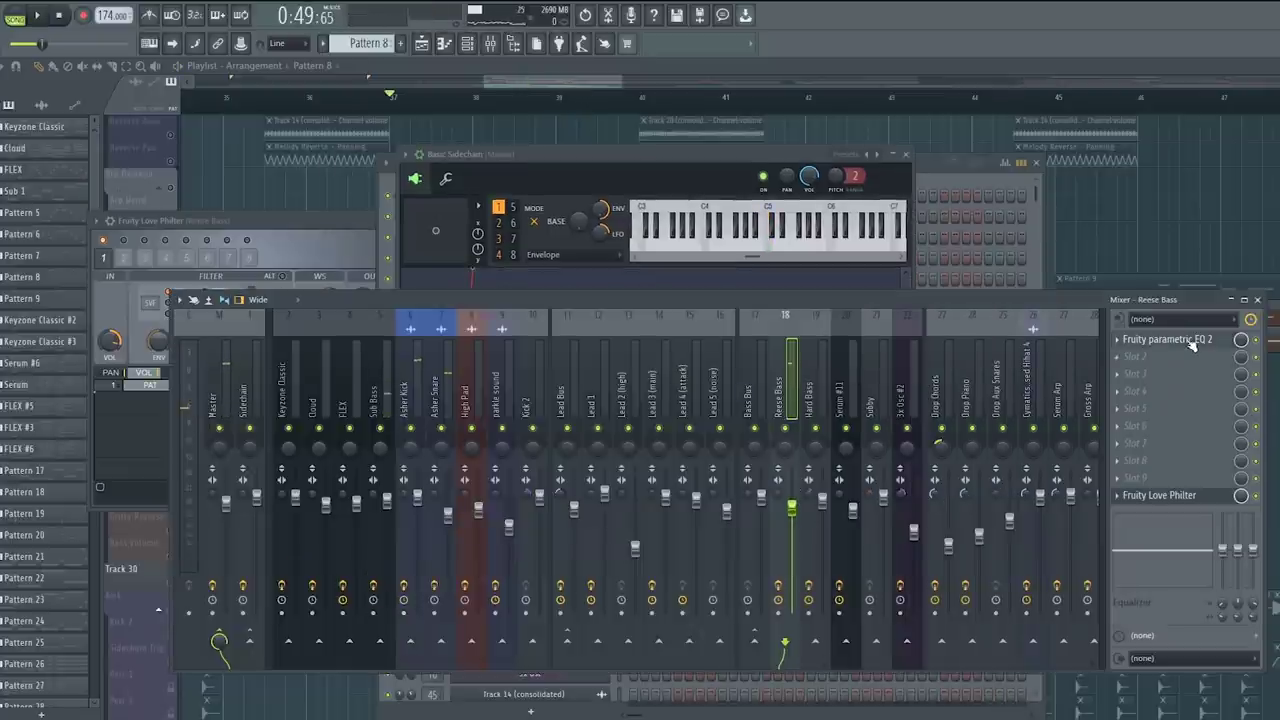
Step: Solo the Reese Bass mixer track and adjust a midrange band of its Fruity Parametric EQ 2 during playback
{"action": "left_click", "coordinate": [1192, 344]}
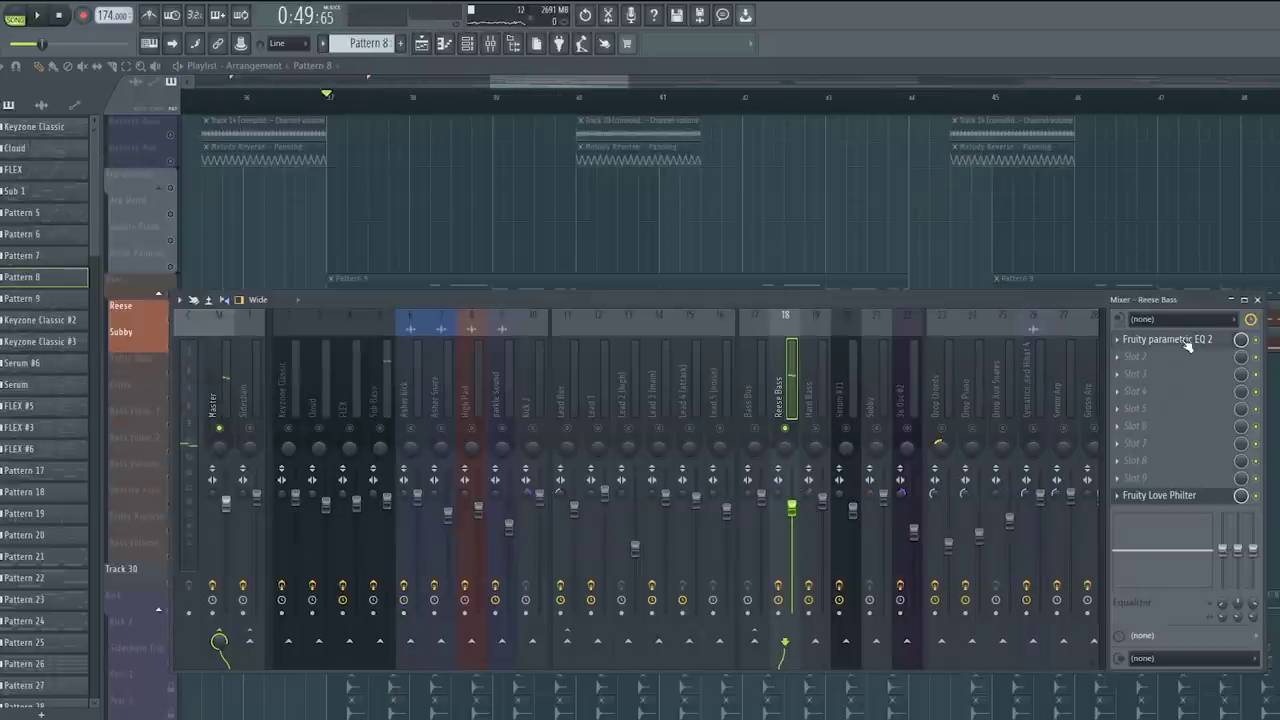
{"action": "left_click", "coordinate": [1188, 344]}
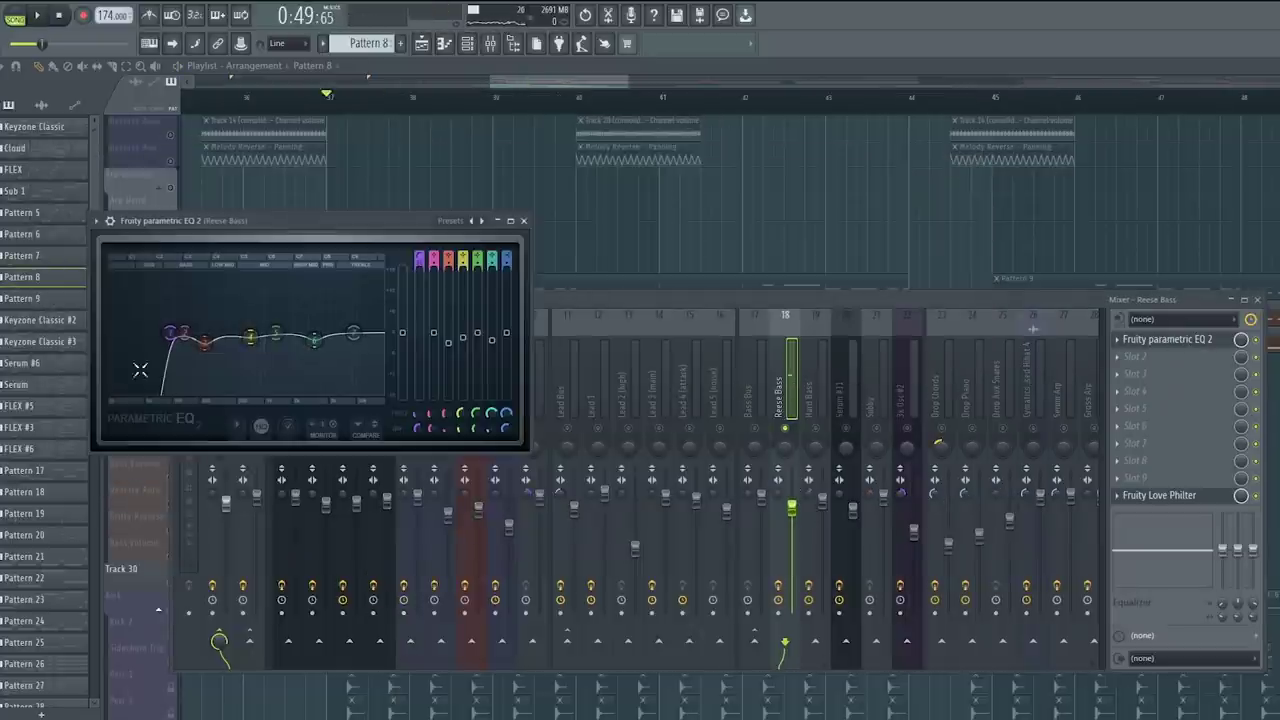
{"action": "key", "text": "space"}
{"action": "left_click_drag", "start_coordinate": [250, 336], "coordinate": [203, 347]}
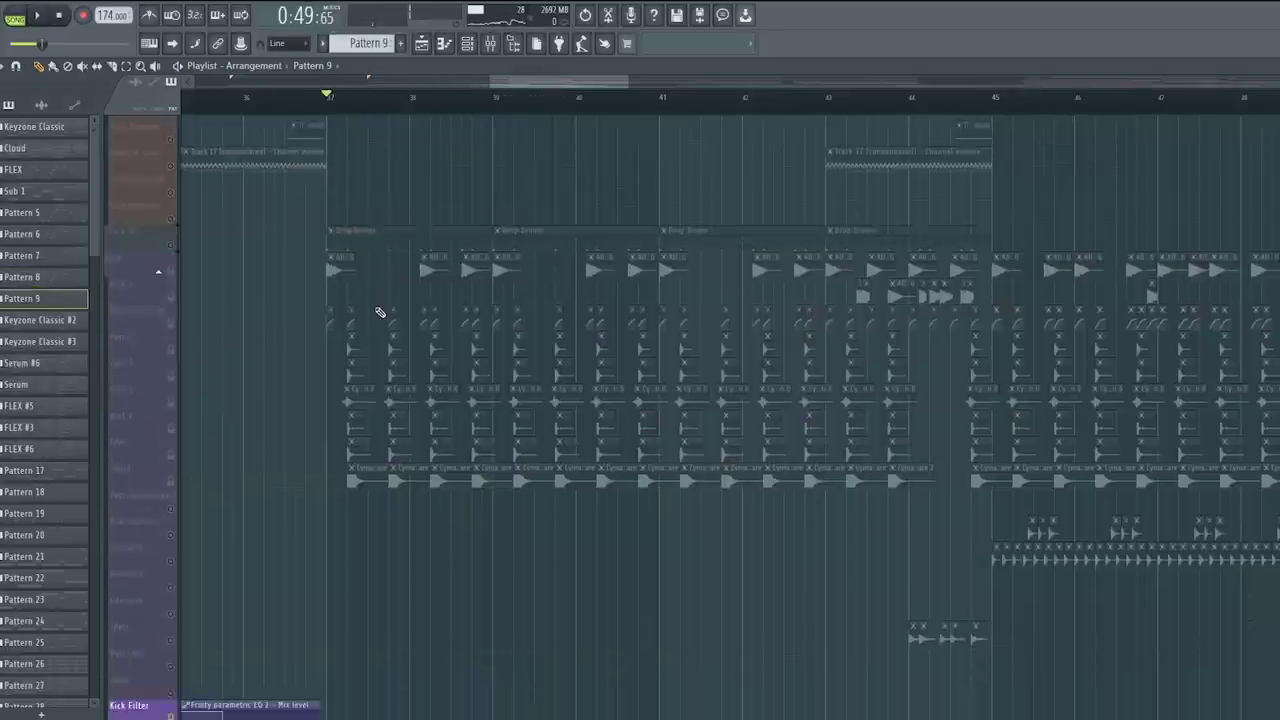
Step: Open the Pattern 5 melody clip and find its Layer channel and child instruments in the channel rack
{"action": "scroll", "coordinate": [374, 309], "scroll_direction": "up", "scroll_amount": 8}
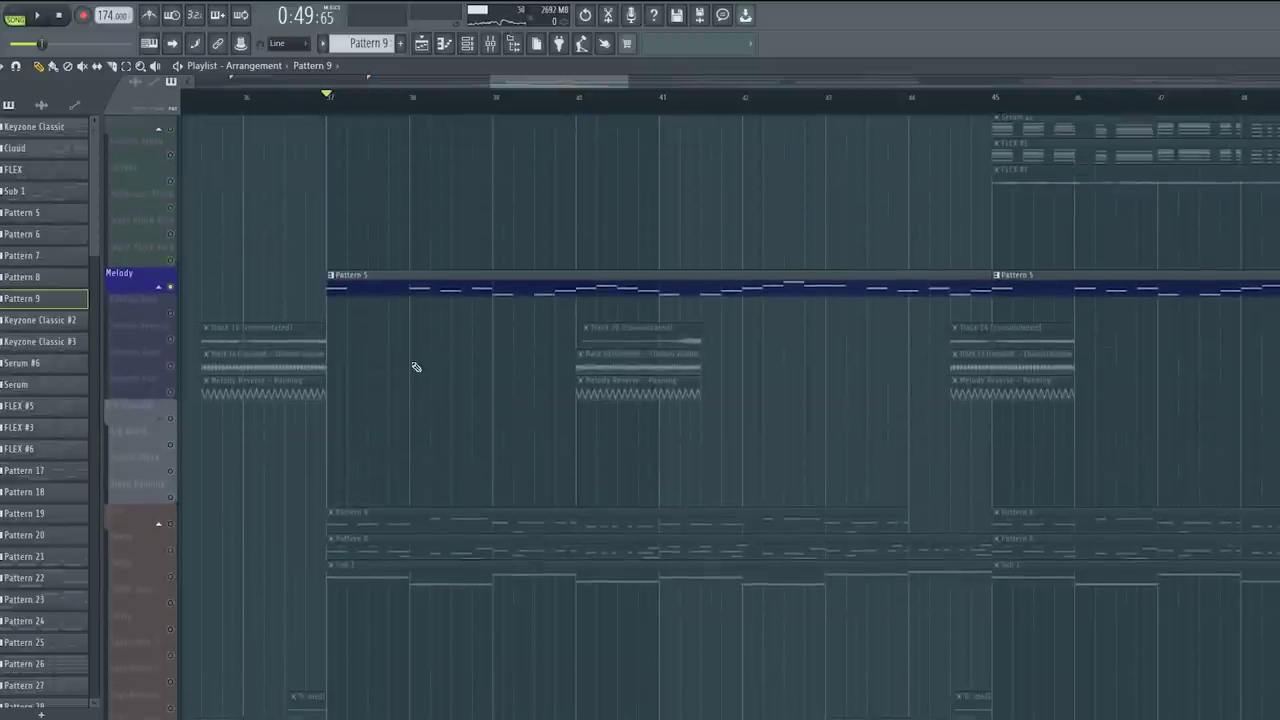
{"action": "double_click", "coordinate": [394, 297]}
{"action": "scroll", "coordinate": [658, 323], "scroll_direction": "up", "scroll_amount": 8}
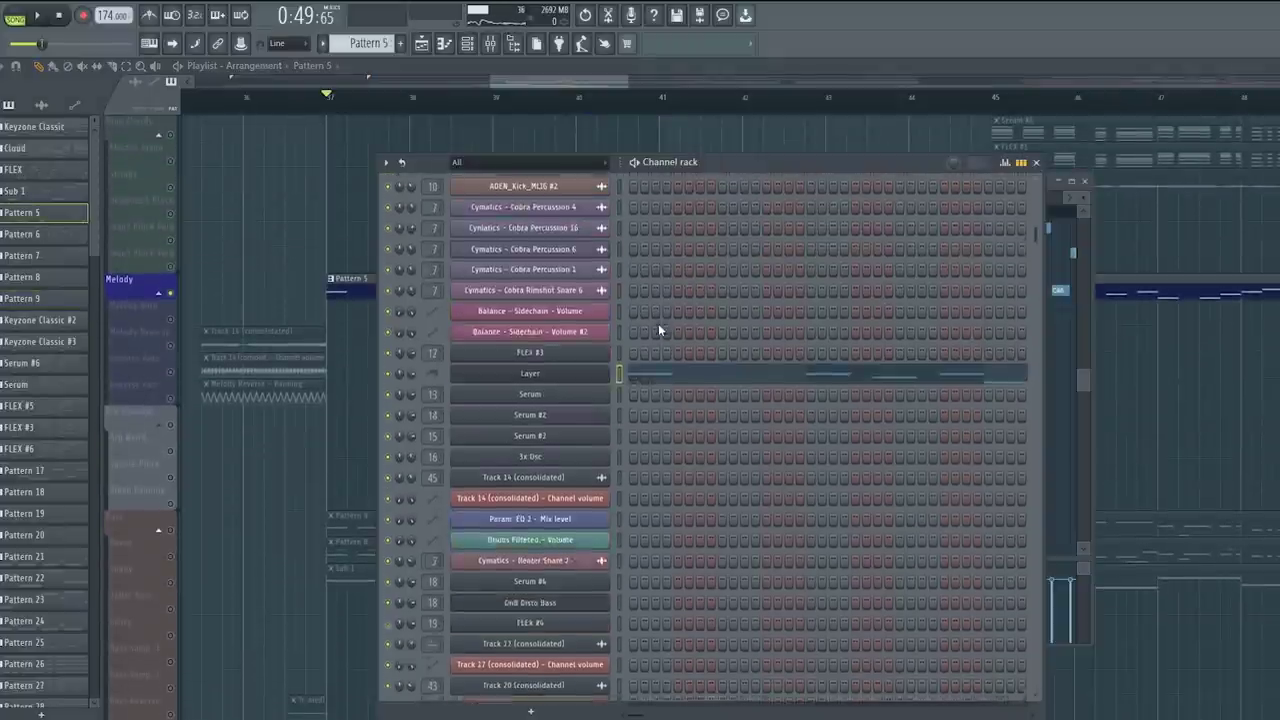
{"action": "scroll", "coordinate": [658, 323], "scroll_direction": "down", "scroll_amount": 5}
{"action": "scroll", "coordinate": [553, 287], "scroll_direction": "down", "scroll_amount": 1}
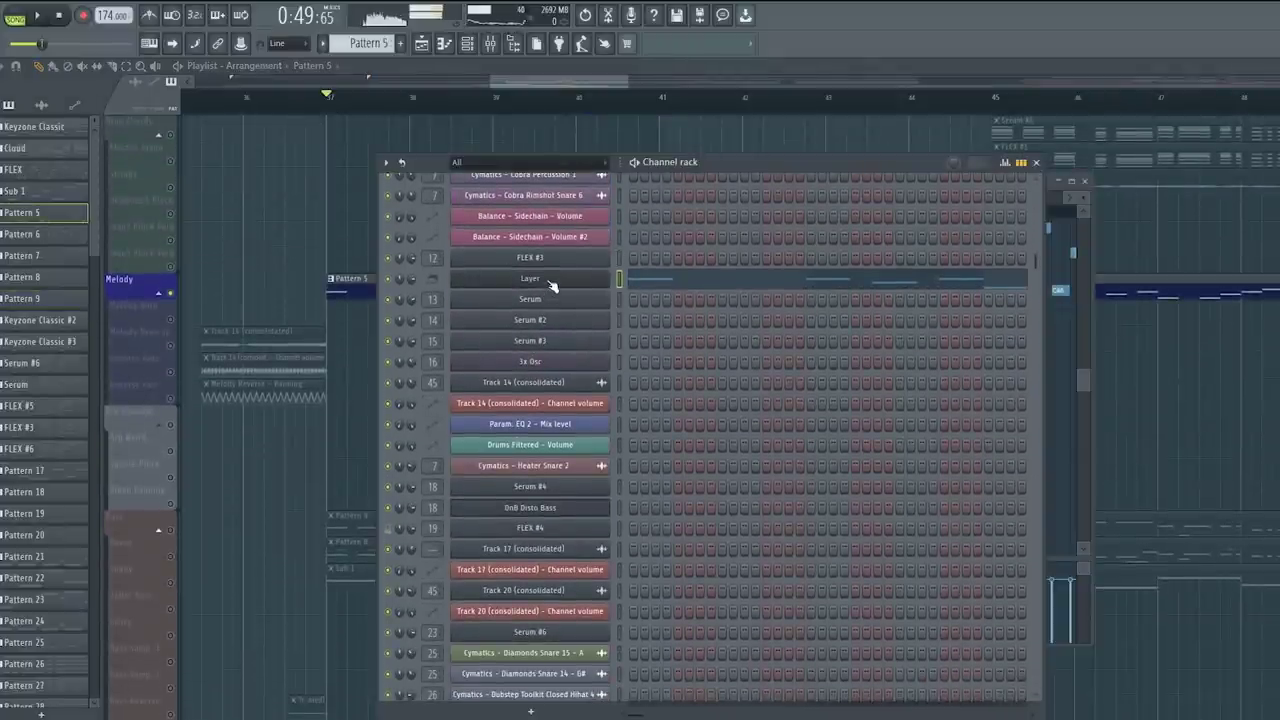
Step: Audition the individual lead mixer tracks behind the melody layer and rename Pattern 5 as LEAD
{"action": "right_click", "coordinate": [292, 239]}
{"action": "scroll", "coordinate": [348, 112], "scroll_direction": "down", "scroll_amount": 3}
{"action": "left_click", "coordinate": [490, 45]}
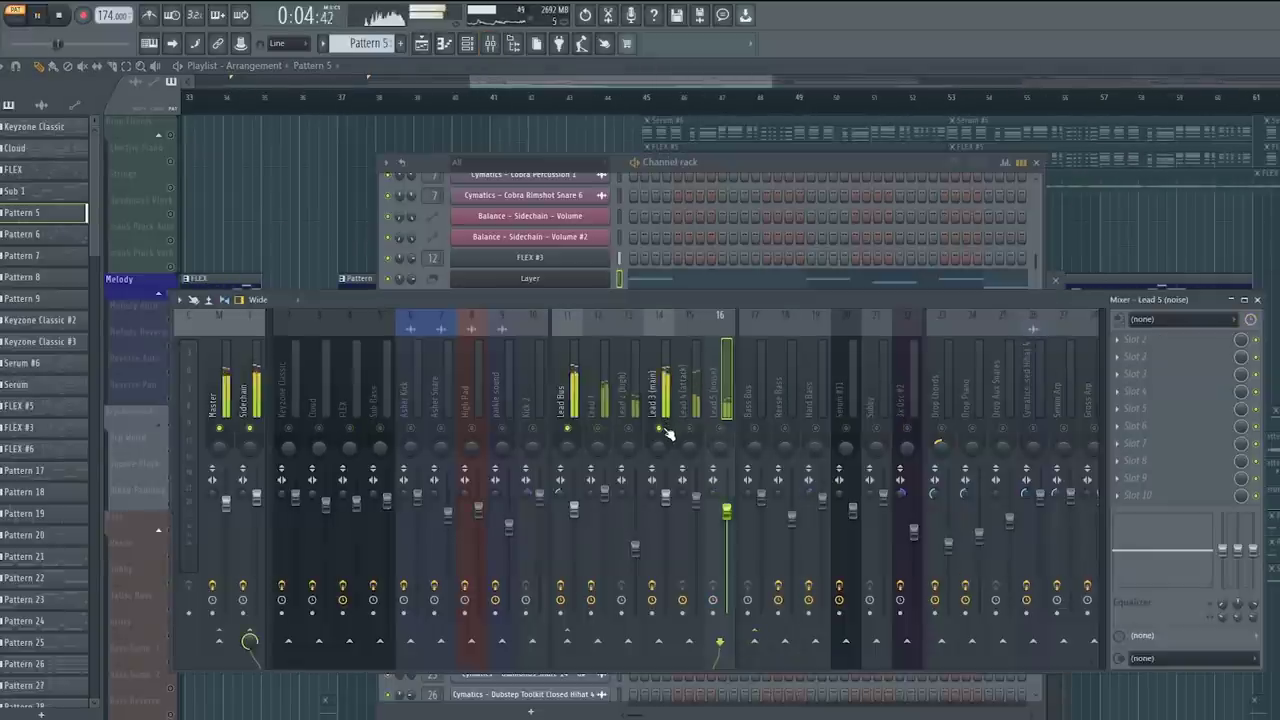
{"action": "key", "text": "space"}
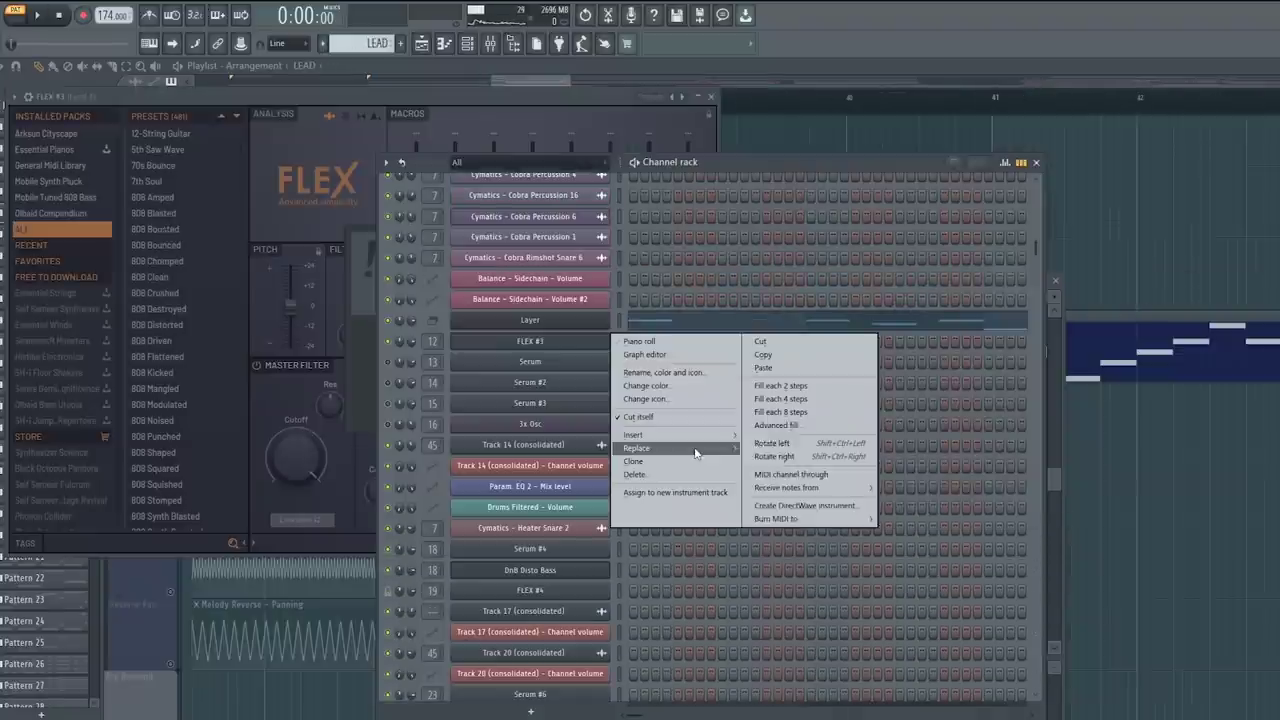
Step: Replace the FLEX #3 channel with Serum and load the BA BlackMask [7S] preset
{"action": "mouse_move", "coordinate": [680, 447]}
{"action": "mouse_move", "coordinate": [790, 459]}
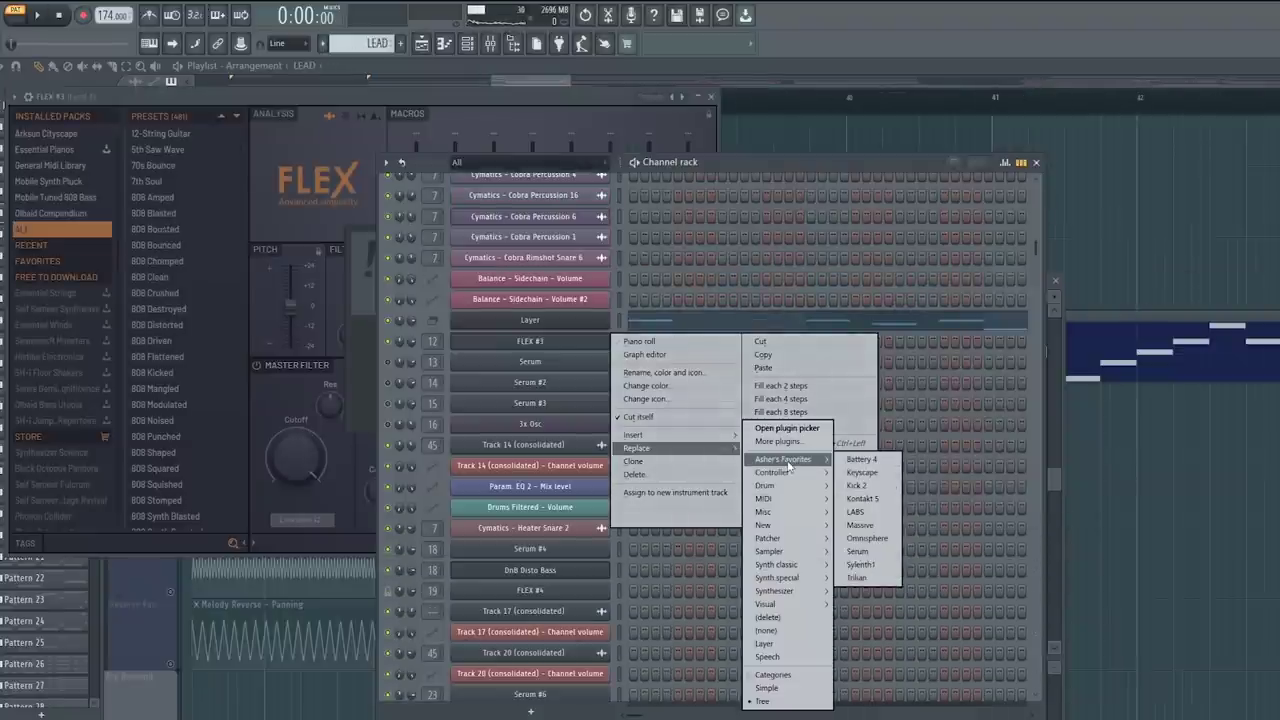
{"action": "left_click", "coordinate": [879, 553]}
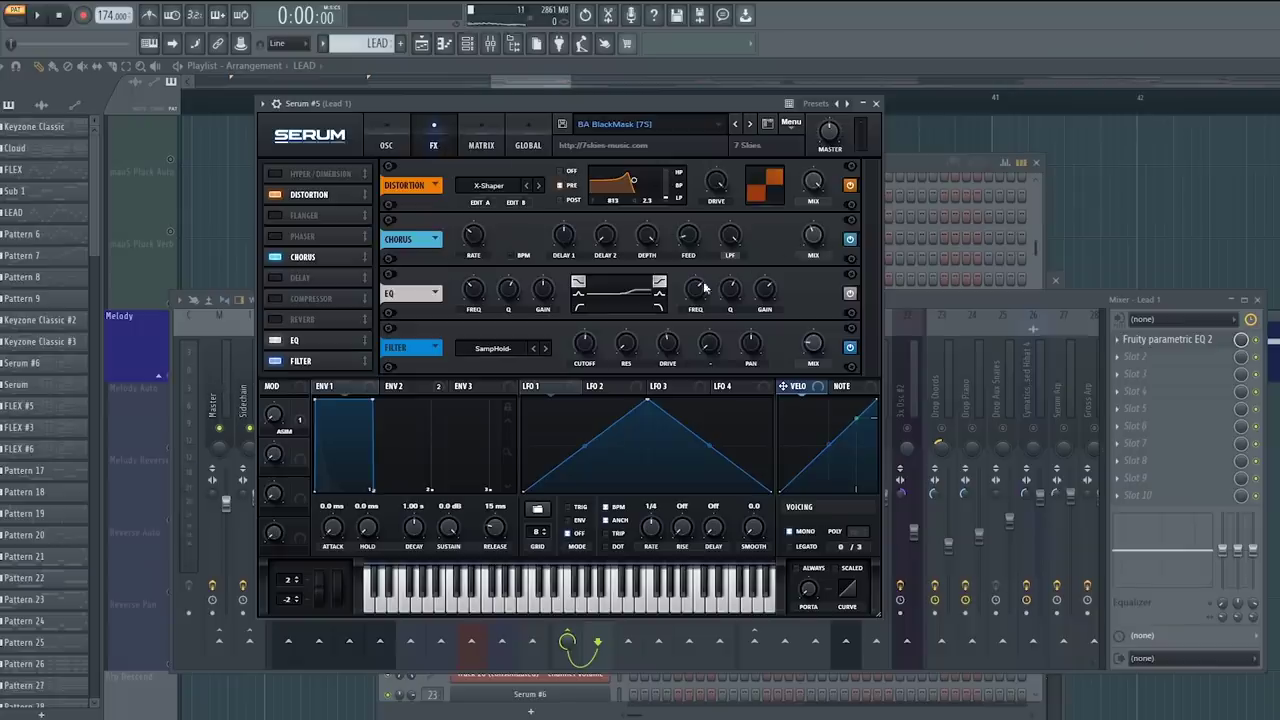
Step: Switch the lower band of Serum #5's EQ effect to a low cut at 443 Hz while auditioning the lead
{"action": "key", "text": "space"}
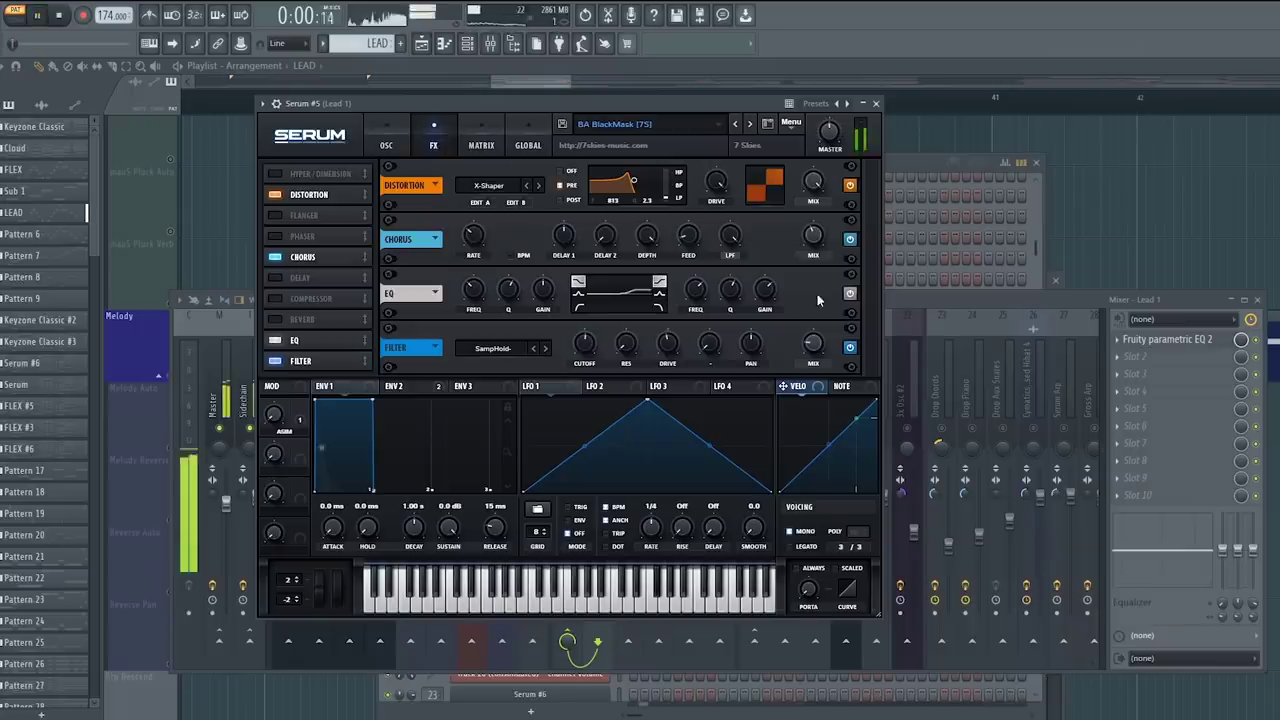
{"action": "left_click", "coordinate": [577, 306]}
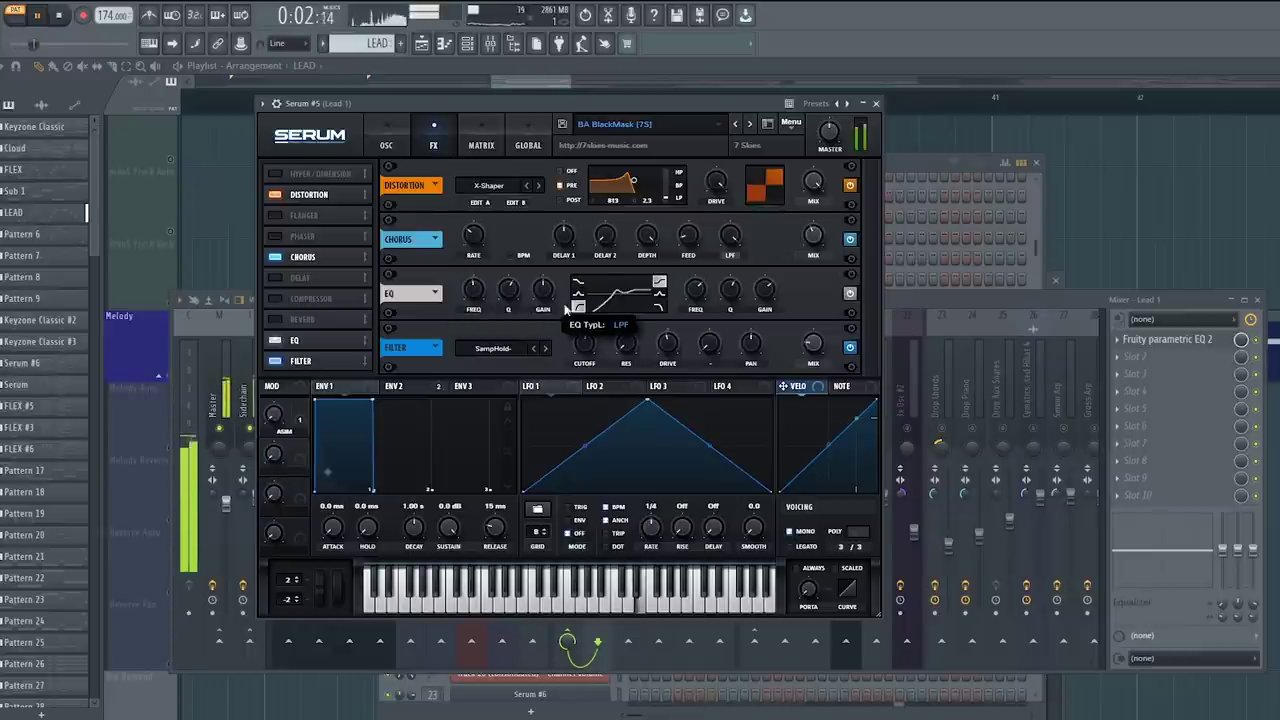
{"action": "mouse_move", "coordinate": [478, 295]}
{"action": "left_mouse_down"}
{"action": "mouse_move", "coordinate": [484, 265]}
{"action": "mouse_move", "coordinate": [482, 313]}
{"action": "left_mouse_up"}
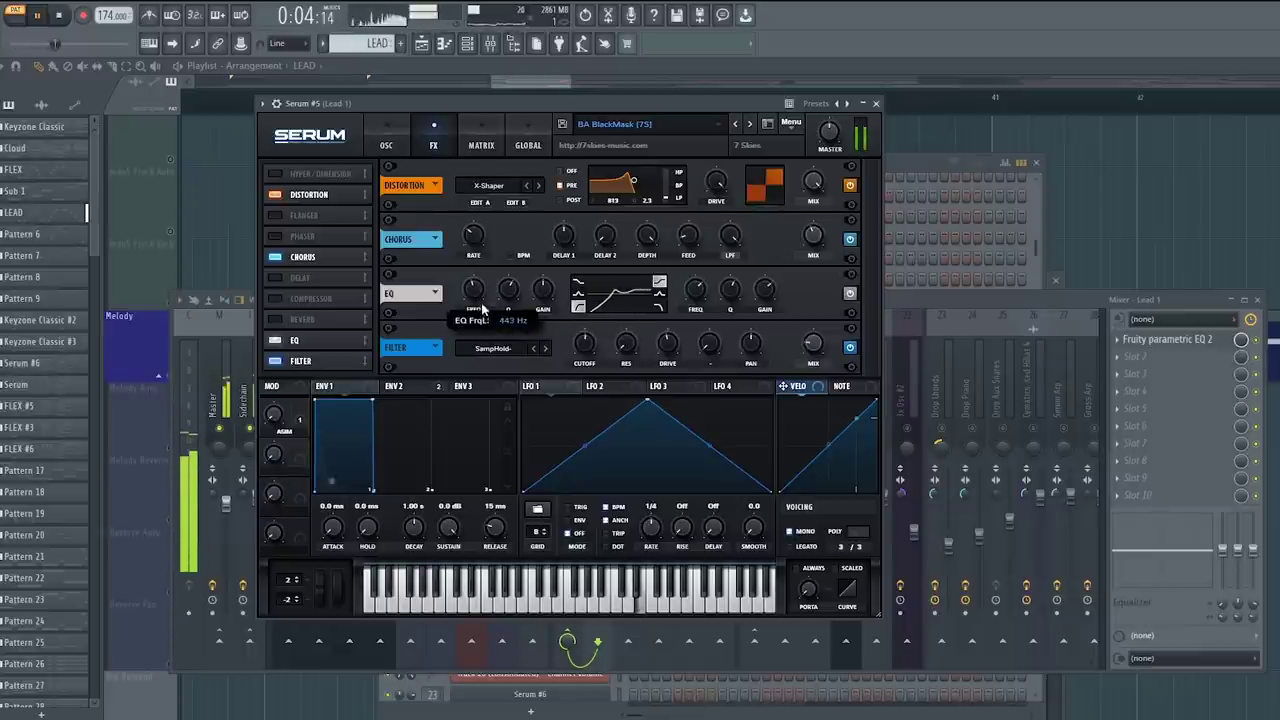
Step: Add a Serum #5 modulation matrix row routing Chaos1 to the global master tuning
{"action": "left_click", "coordinate": [386, 145]}
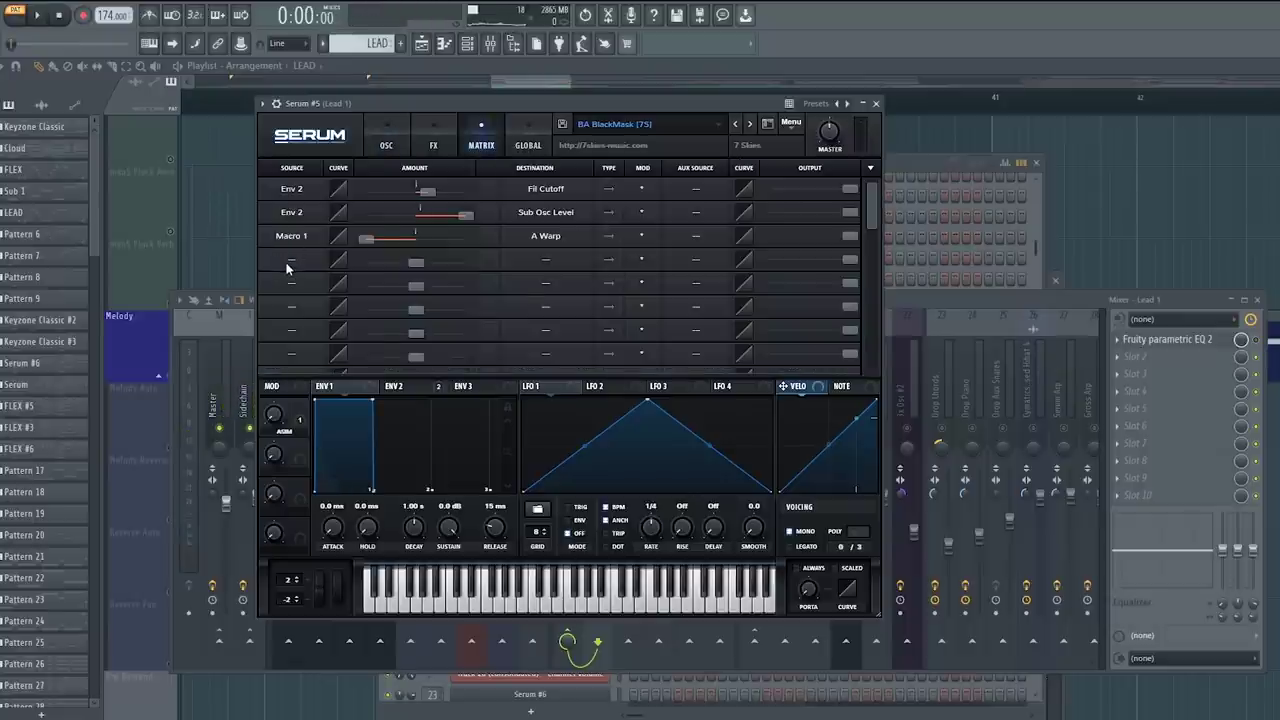
{"action": "left_click", "coordinate": [286, 262]}
{"action": "left_click", "coordinate": [300, 448]}
{"action": "left_click", "coordinate": [567, 262]}
{"action": "mouse_move", "coordinate": [569, 390]}
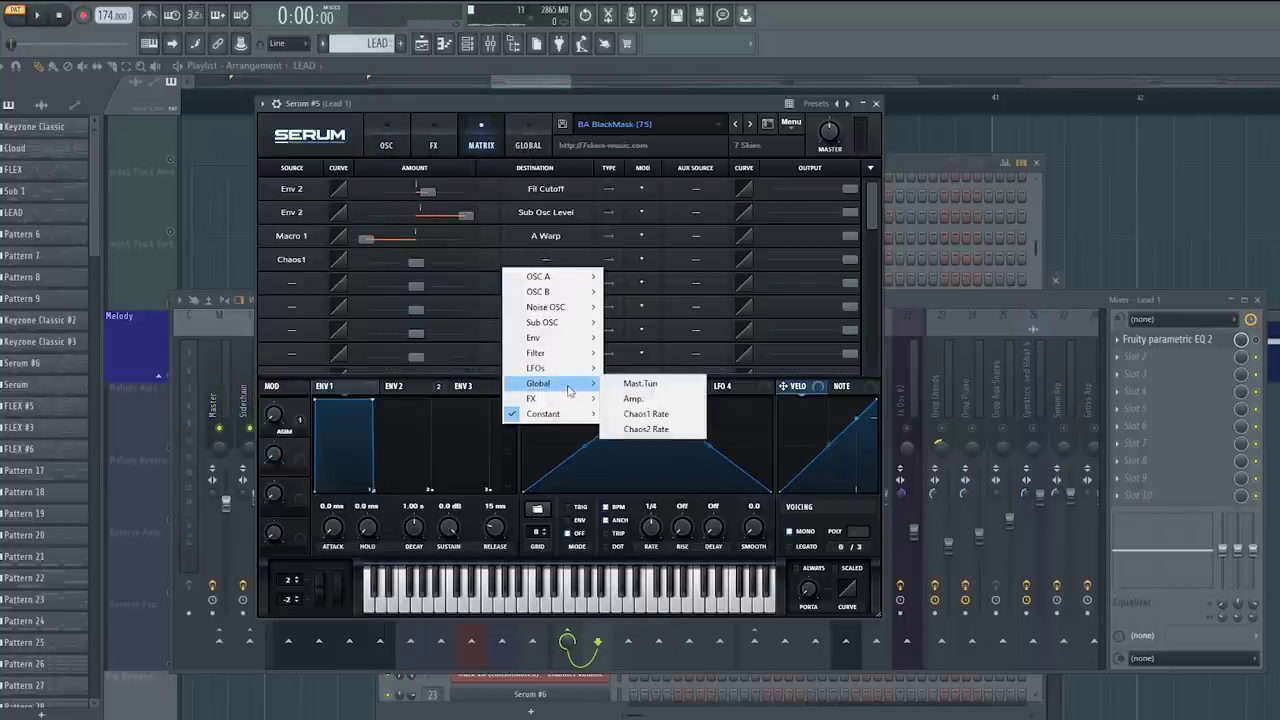
{"action": "left_click", "coordinate": [645, 384]}
Step: Raise Serum #5's Chaos 1 rate to about 941.571 and audition the pitch drift
{"action": "left_click", "coordinate": [528, 140]}
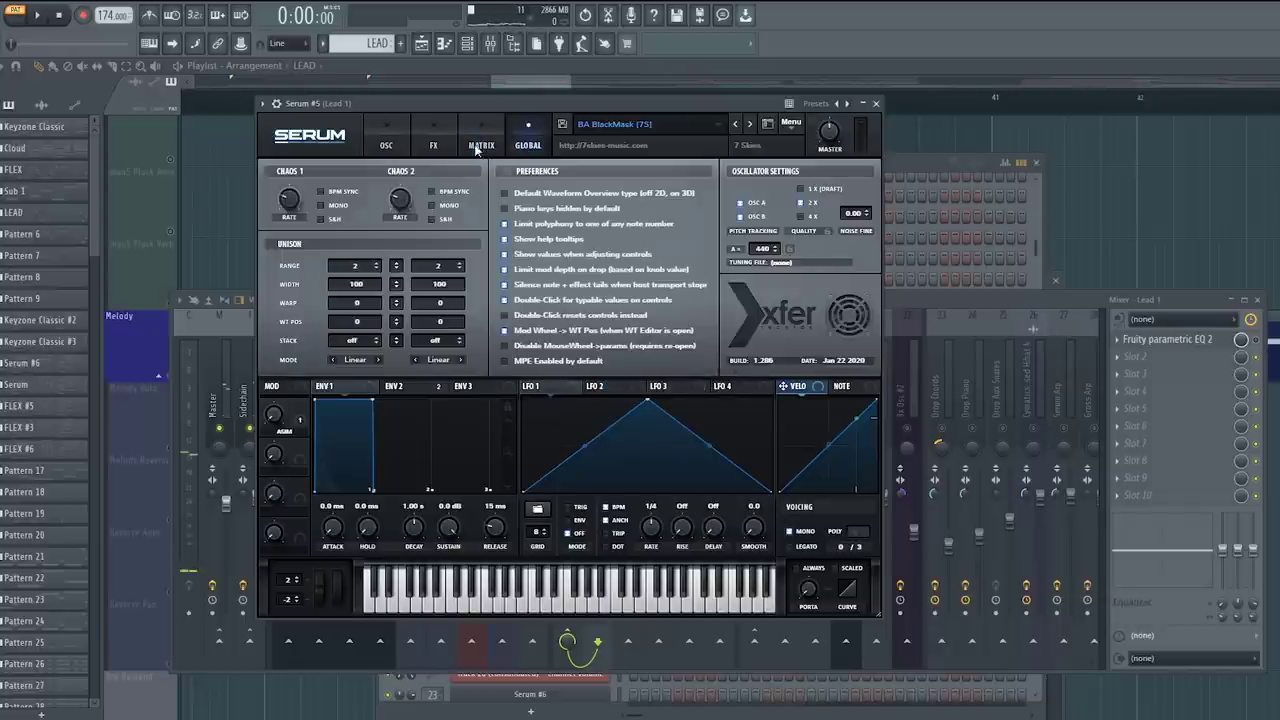
{"action": "mouse_move", "coordinate": [289, 203]}
{"action": "left_mouse_down"}
{"action": "mouse_move", "coordinate": [299, 165]}
{"action": "mouse_move", "coordinate": [297, 188]}
{"action": "left_mouse_up"}
{"action": "key", "text": "space"}
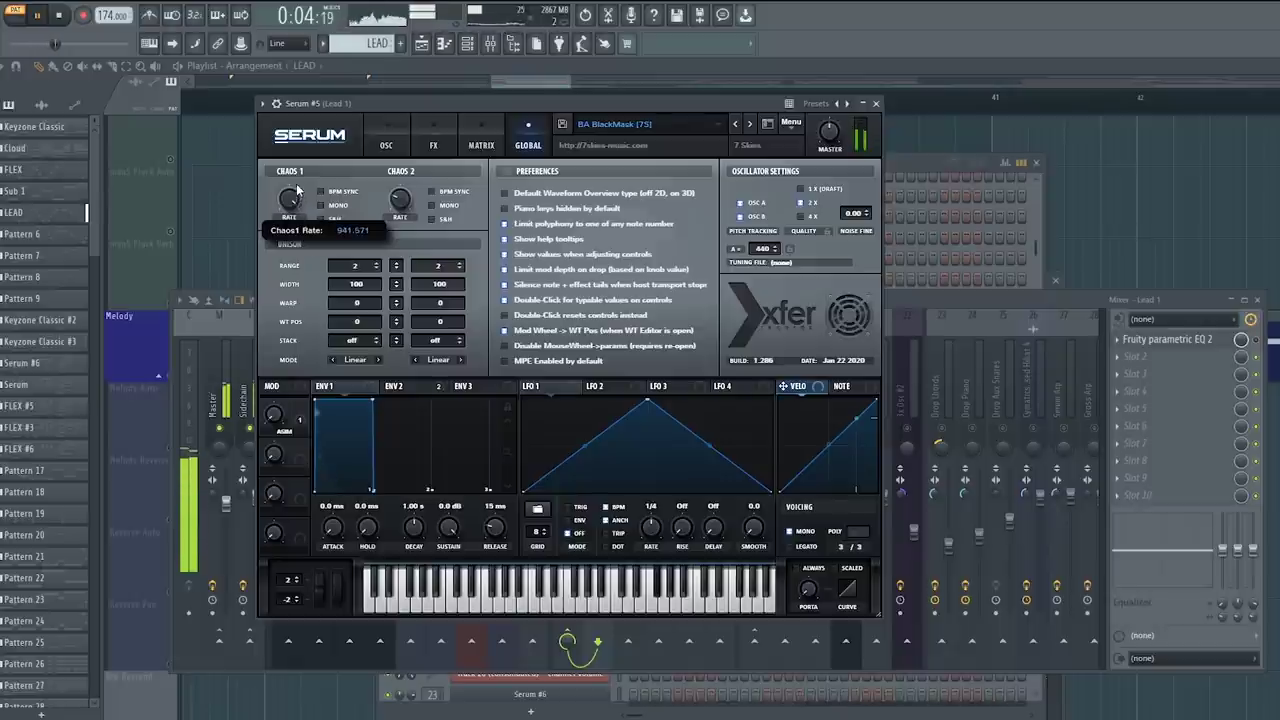
Step: Move the low-cut band of Lead 1's Fruity parametric EQ 2 up into the low mids during playback
{"action": "left_click", "coordinate": [433, 145]}
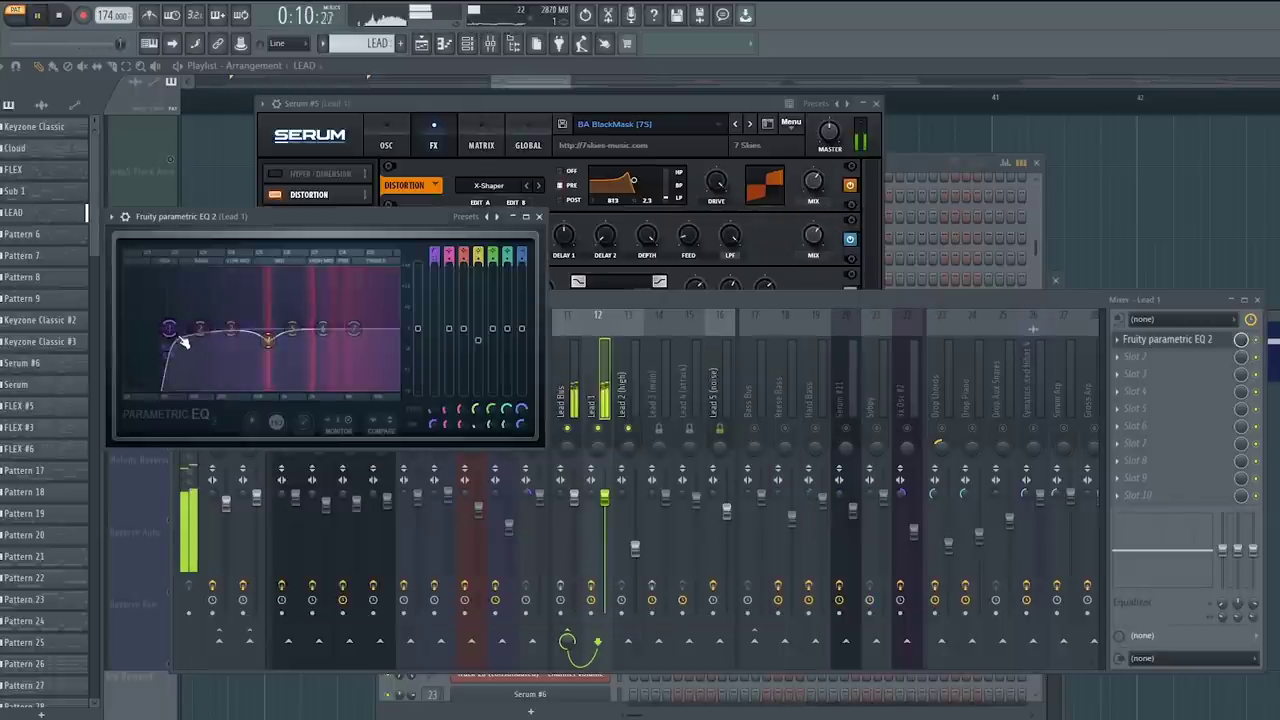
{"action": "left_click_drag", "start_coordinate": [179, 334], "coordinate": [235, 328]}
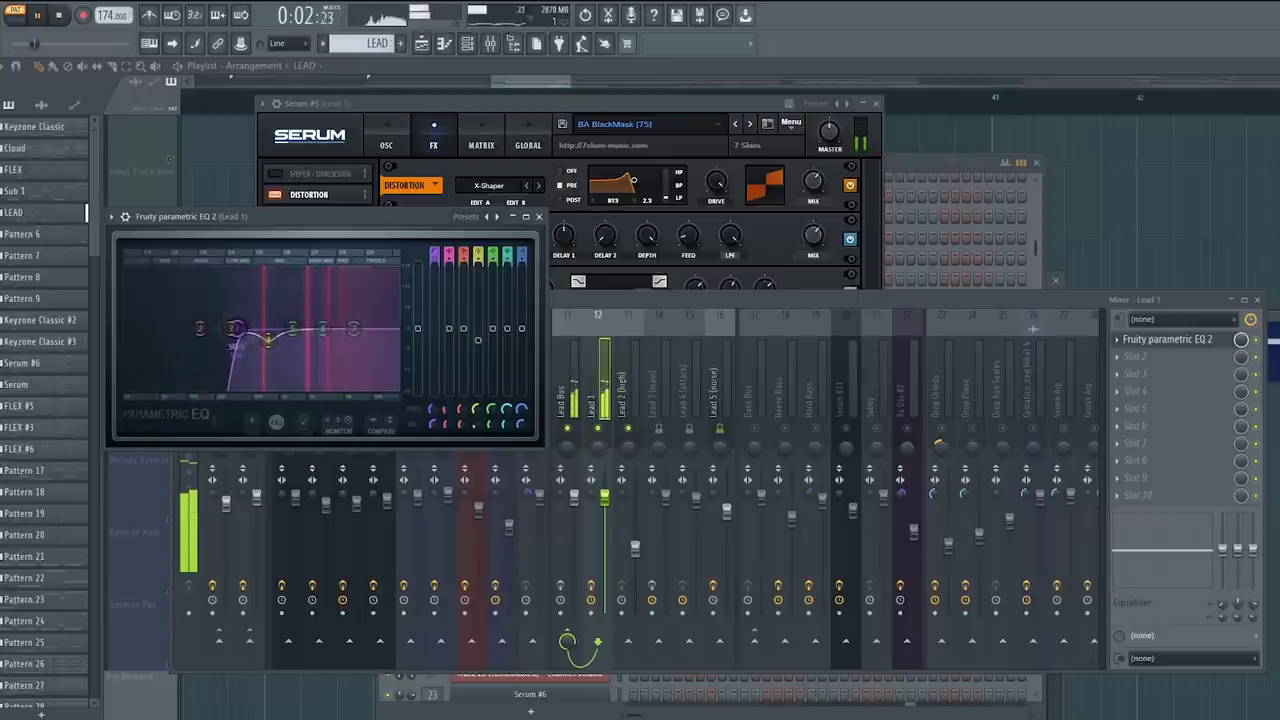
{"action": "left_click", "coordinate": [602, 378]}
{"action": "key", "text": "space"}
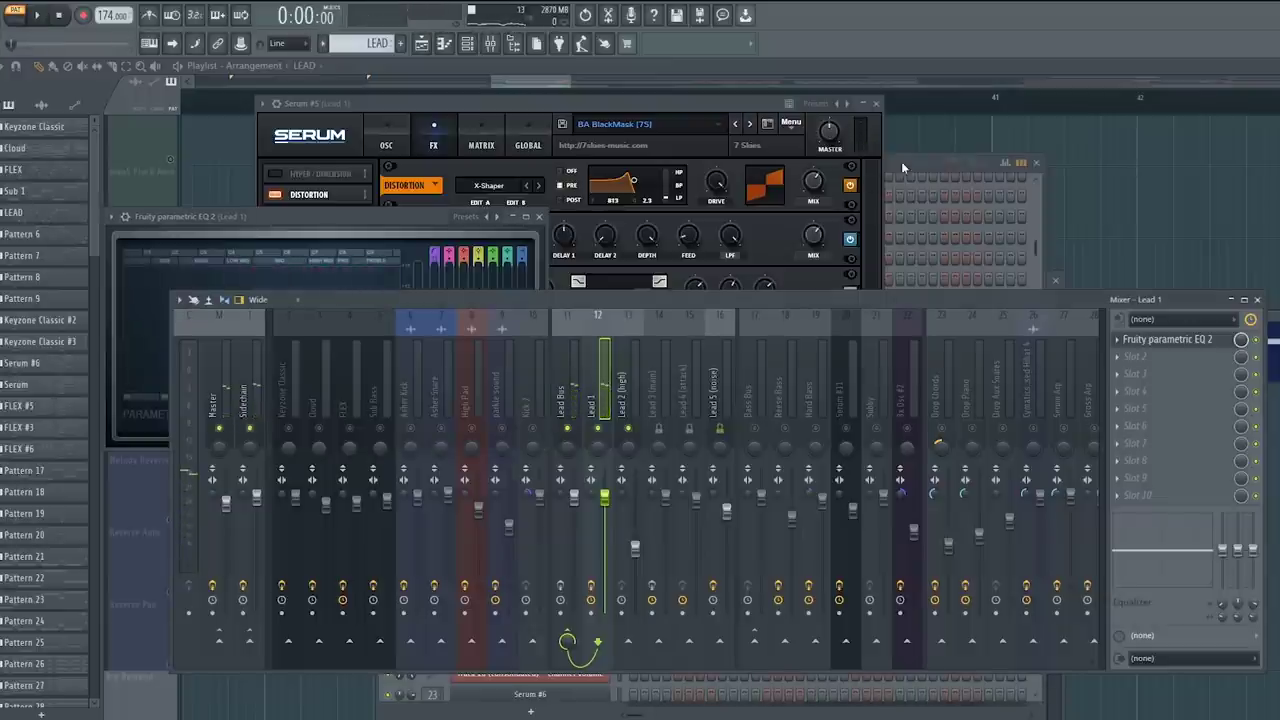
Step: Open the Lead 2 (high) Serum layer from the LEAD pattern and audition it while reviewing its effects
{"action": "key", "text": "F6"}
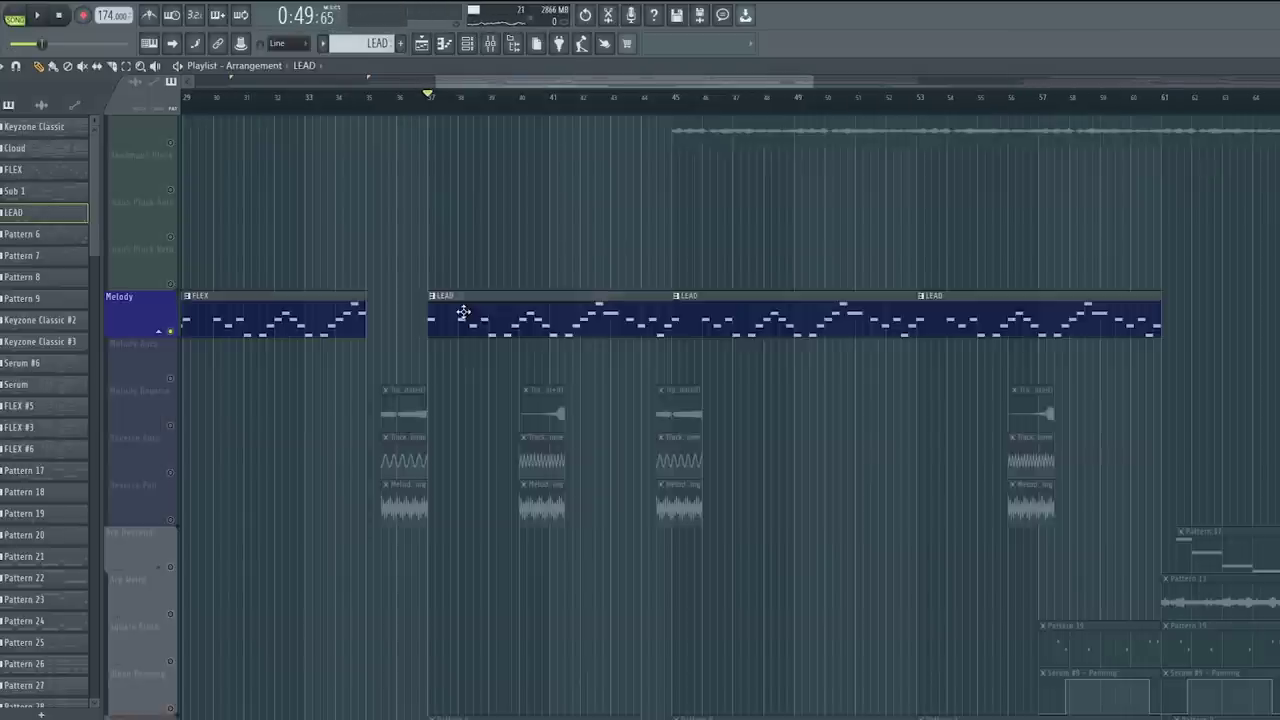
{"action": "double_click", "coordinate": [463, 312]}
{"action": "left_click", "coordinate": [714, 158]}
{"action": "scroll", "coordinate": [696, 299], "scroll_direction": "up", "scroll_amount": 3}
{"action": "scroll", "coordinate": [698, 306], "scroll_direction": "down", "scroll_amount": 2}
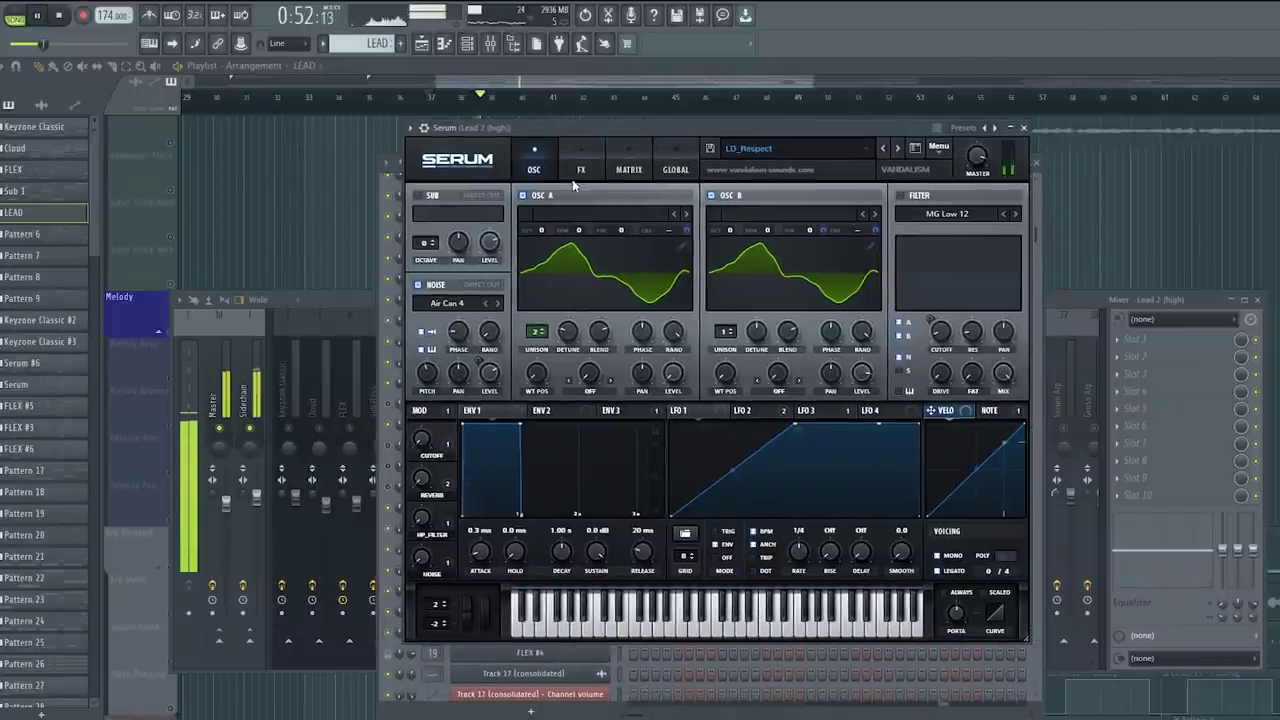
{"action": "left_click", "coordinate": [578, 170]}
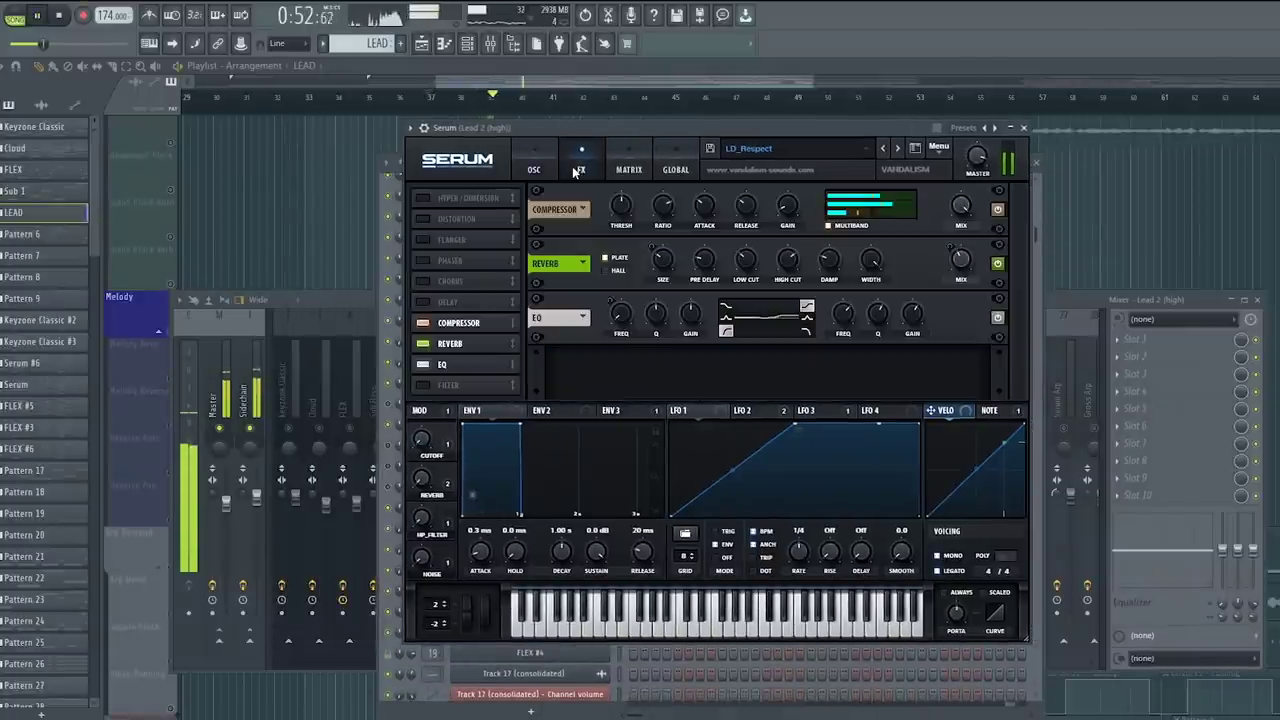
{"action": "key", "text": "space"}
{"action": "key", "text": "space"}
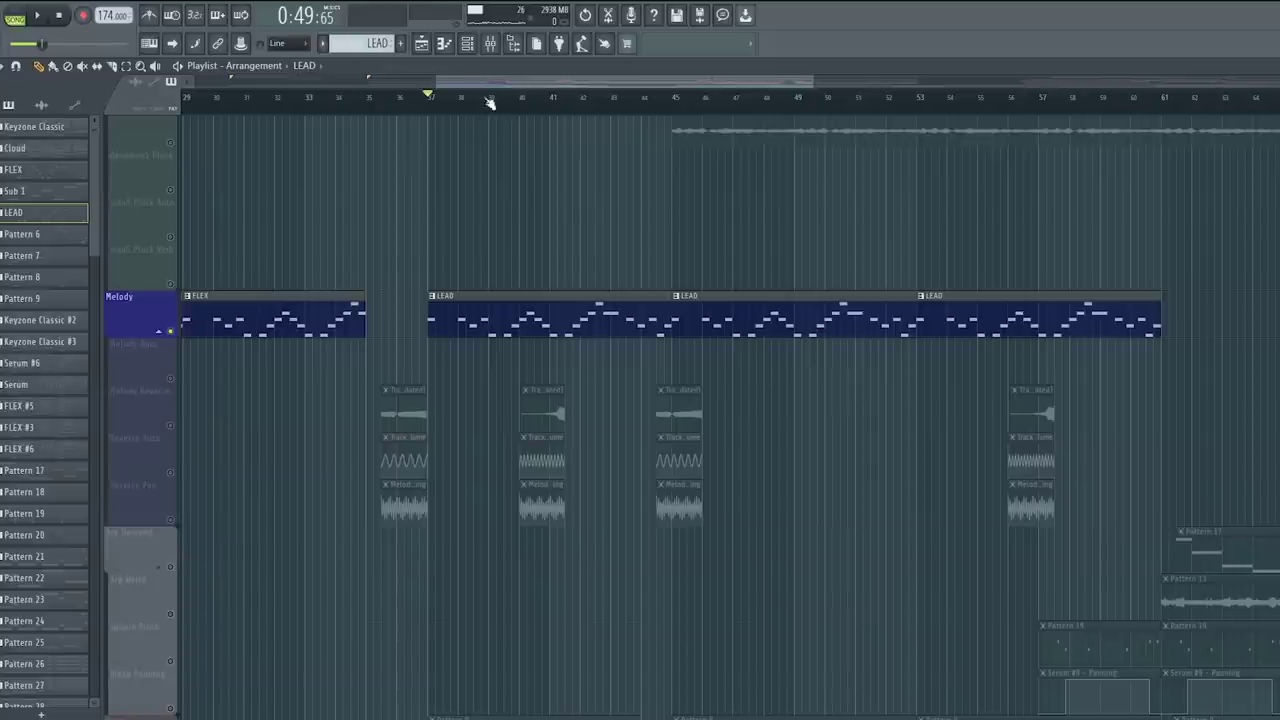
Step: Dip the high frequencies of Lead 2 (high) with its Fruity parametric EQ 2 during playback
{"action": "key", "text": "F6"}
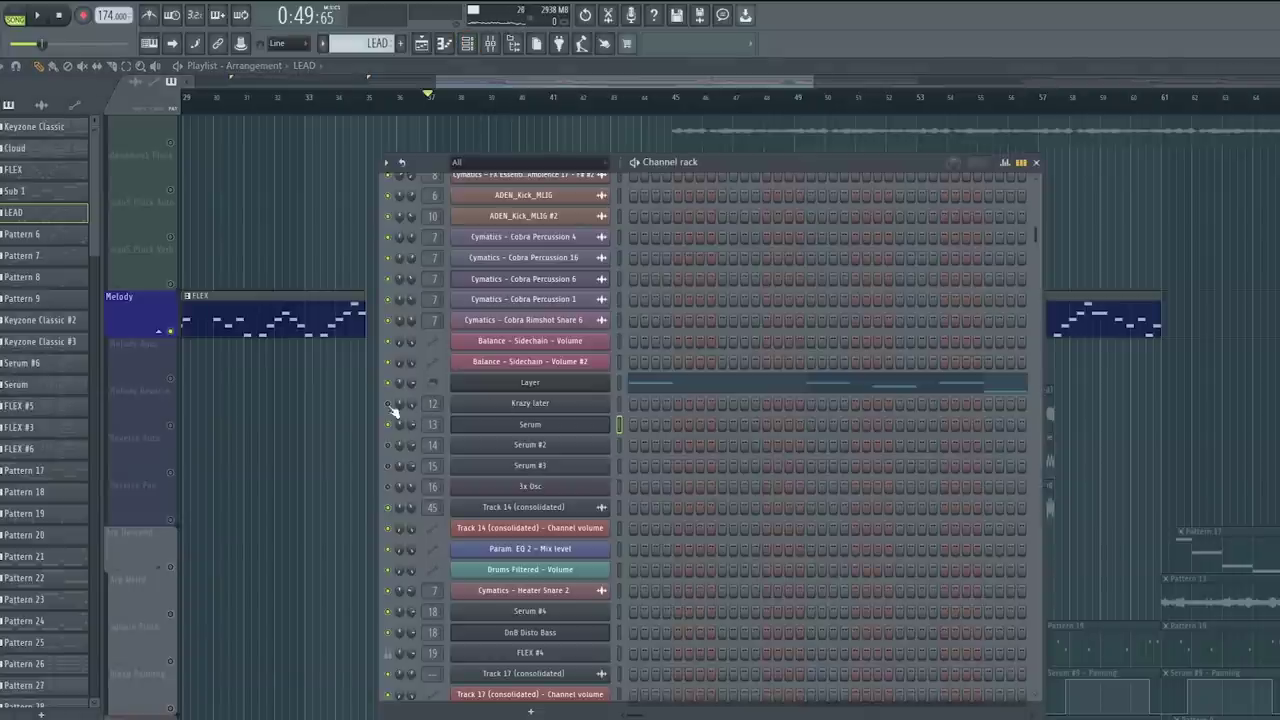
{"action": "key", "text": "F9"}
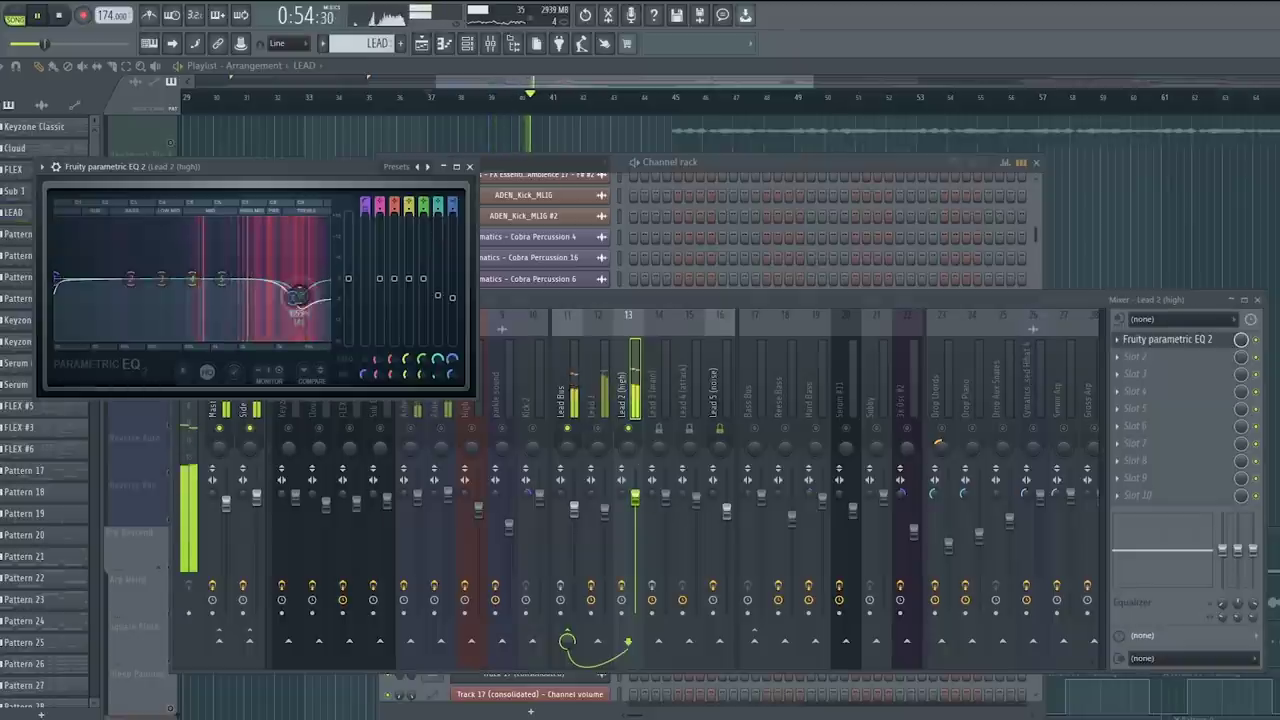
{"action": "key", "text": "space"}
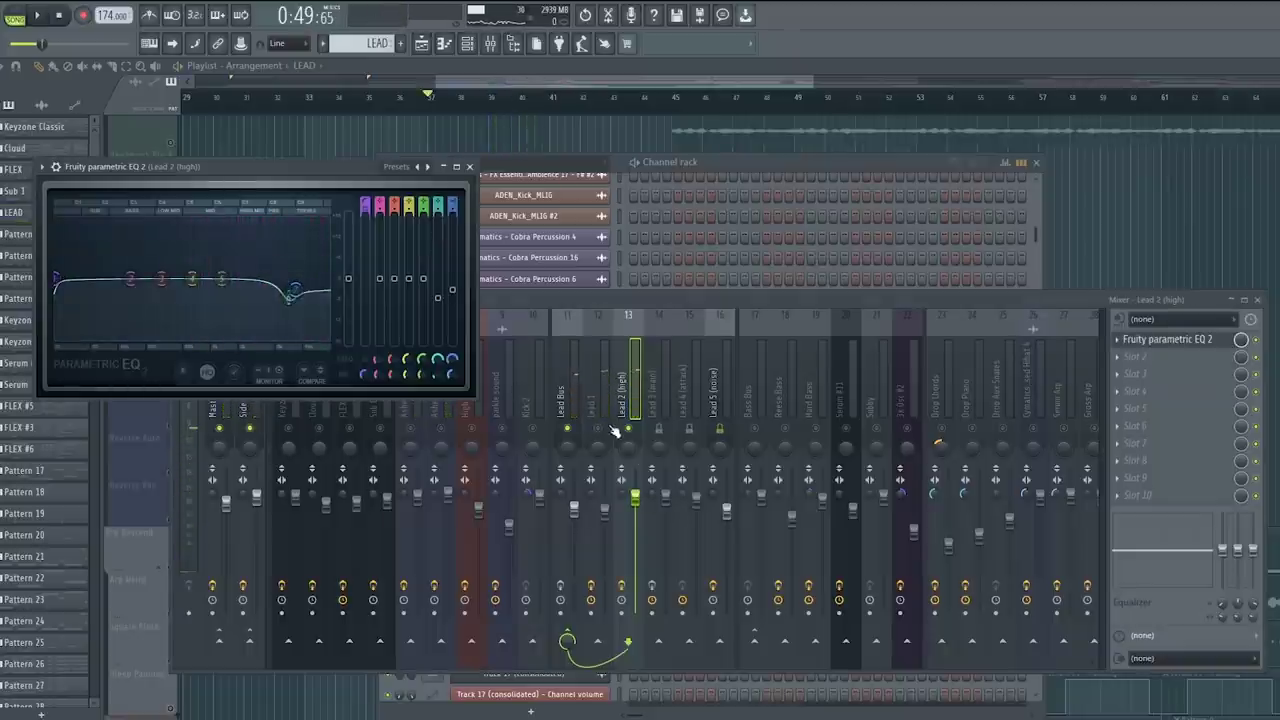
Step: Cut the lows and slightly dip the highs of Lead 3 (main) in its Fruity parametric EQ 2
{"action": "key", "text": "F9"}
{"action": "key", "text": "space"}
{"action": "left_click", "coordinate": [245, 283]}
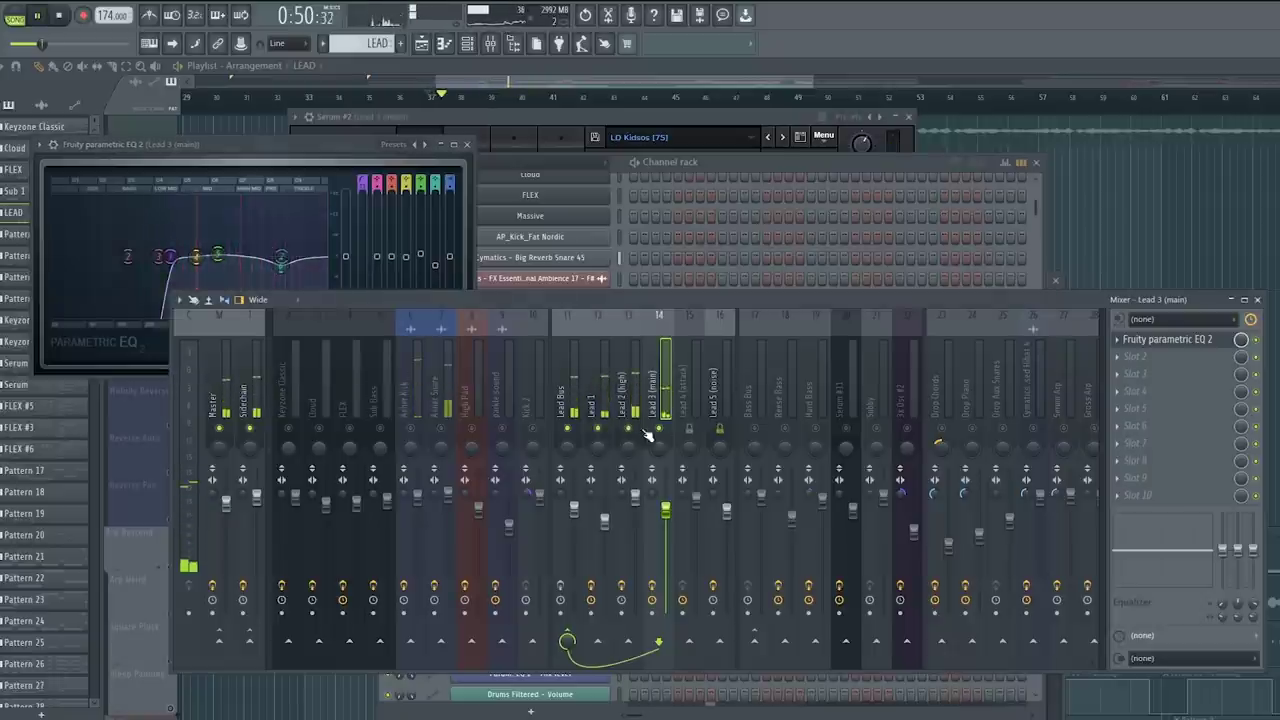
Step: Rename the Lead 2 (high) mixer track as Flute Layer and its Serum channel as Flute
{"action": "left_click", "coordinate": [620, 383]}
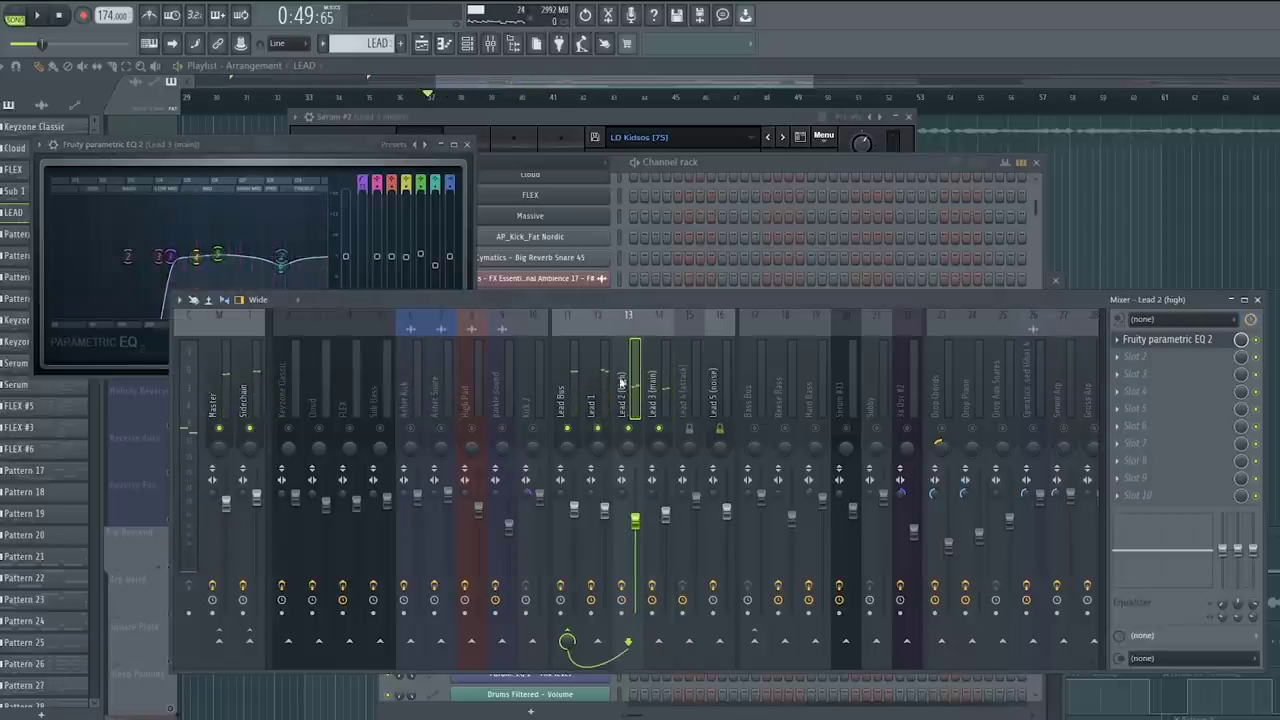
{"action": "left_click", "coordinate": [681, 163]}
{"action": "left_click", "coordinate": [634, 163]}
{"action": "key", "text": "space"}
{"action": "left_click", "coordinate": [1050, 303]}
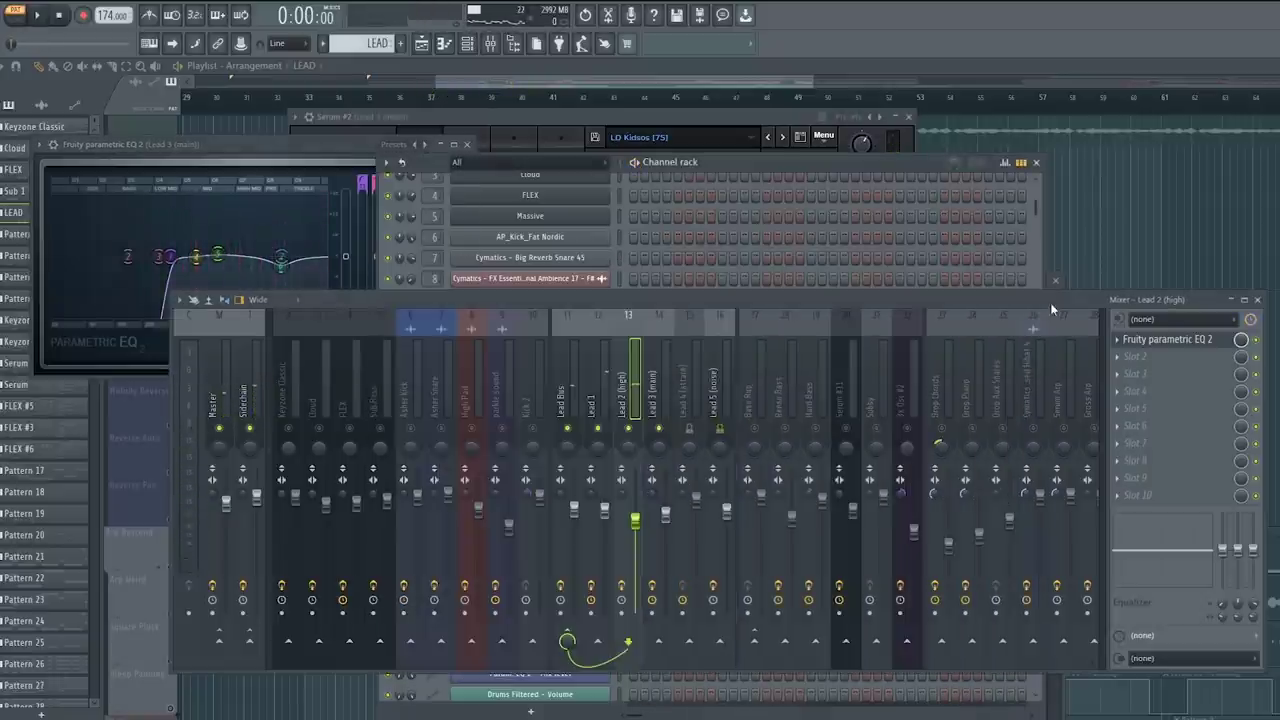
Step: Compare the lead layers in playback by toggling the Lead 3 (main) and Lead 1 mixer tracks
{"action": "key", "text": "space"}
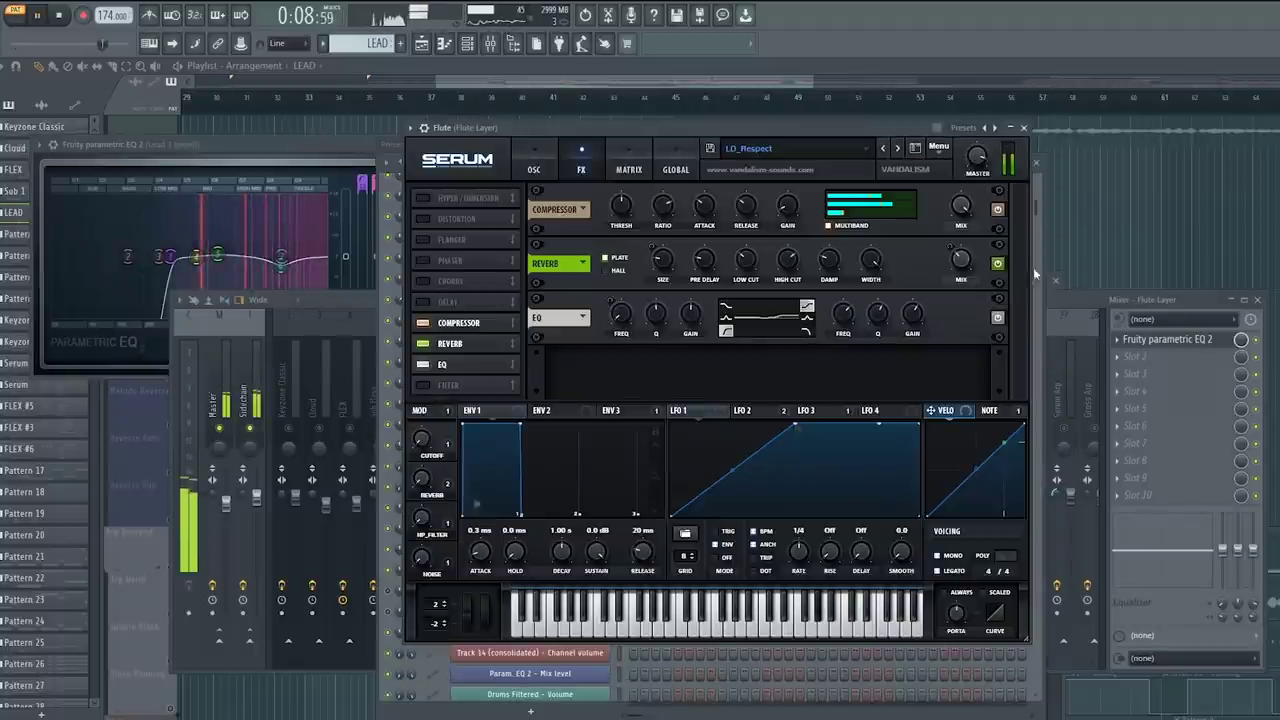
{"action": "left_click", "coordinate": [1056, 302]}
{"action": "left_click", "coordinate": [659, 430]}
{"action": "left_click", "coordinate": [595, 430]}
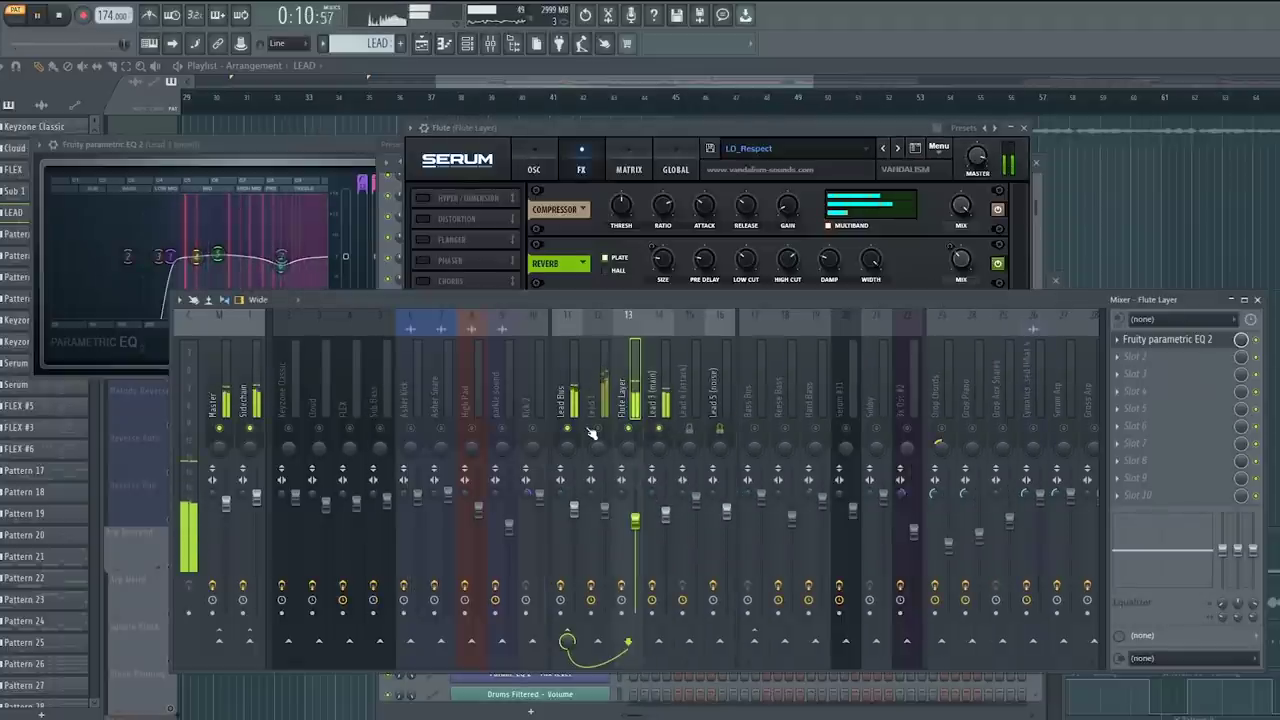
{"action": "key", "text": "space"}
Step: Enable OTT_x64 and Fruity parametric EQ 2 on the Lead Bus while auditioning the lead
{"action": "left_click", "coordinate": [567, 420]}
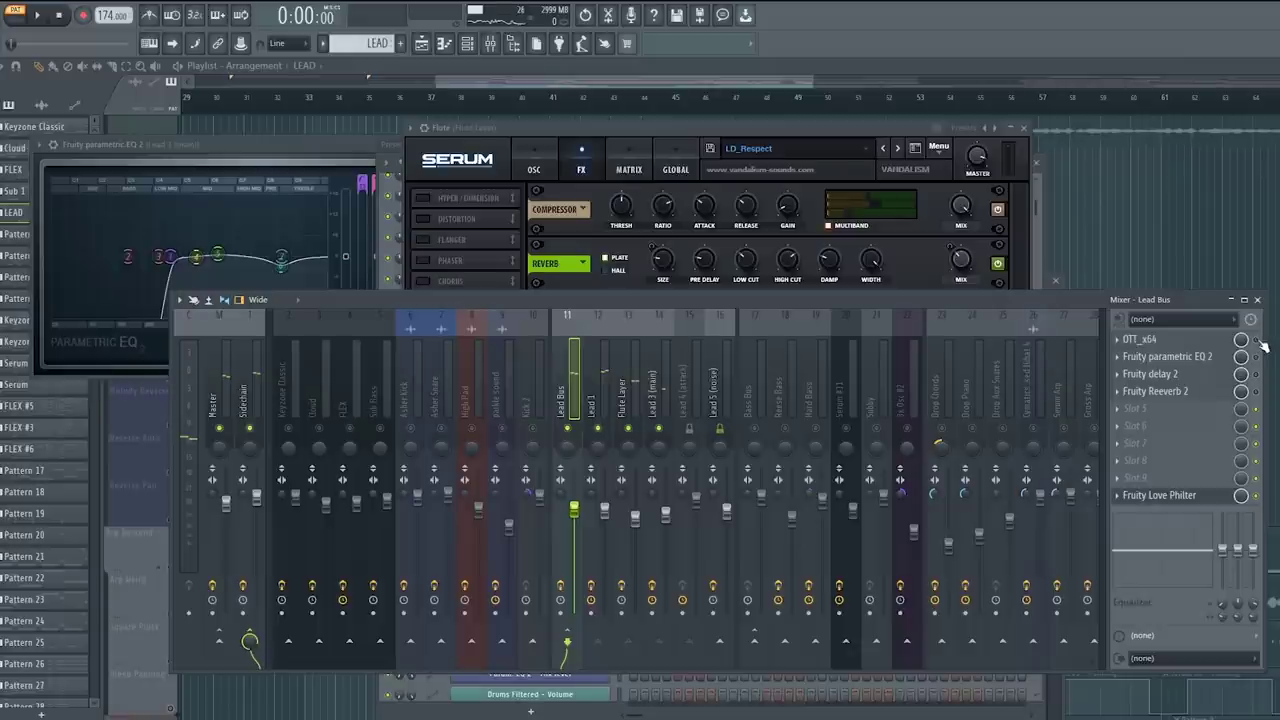
{"action": "left_click", "coordinate": [1150, 340]}
{"action": "key", "text": "space"}
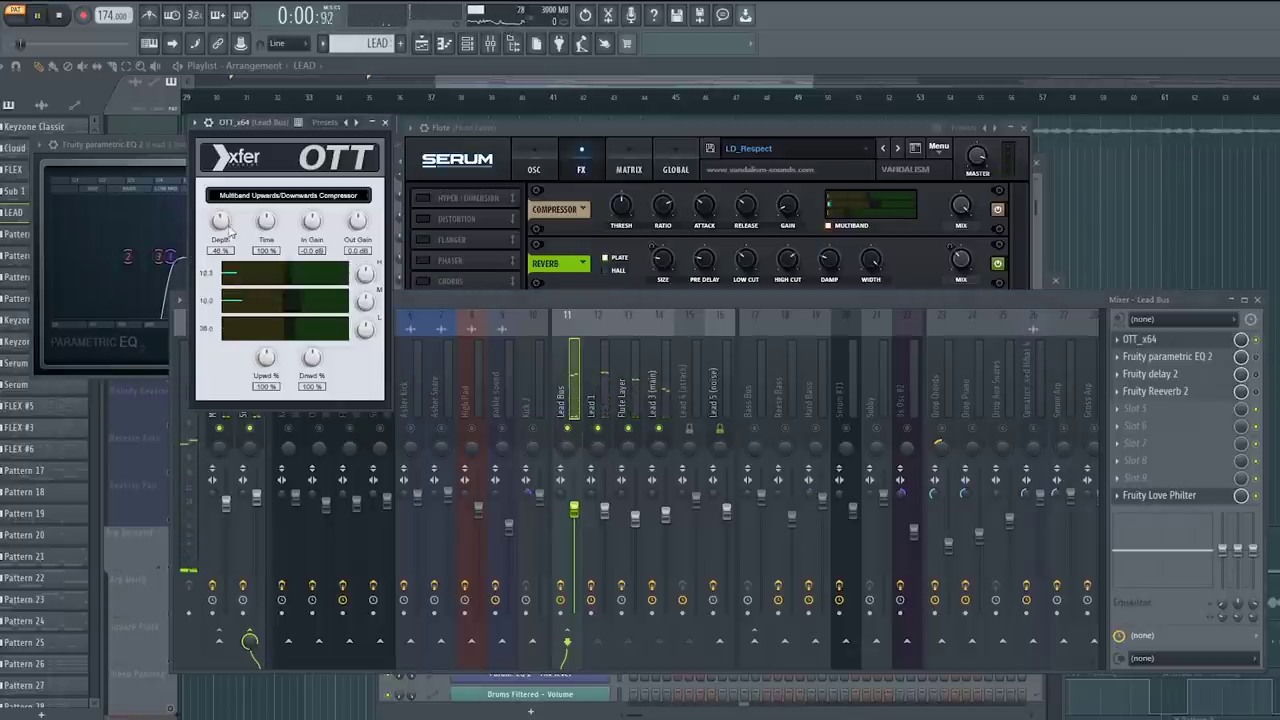
{"action": "left_click", "coordinate": [1165, 357]}
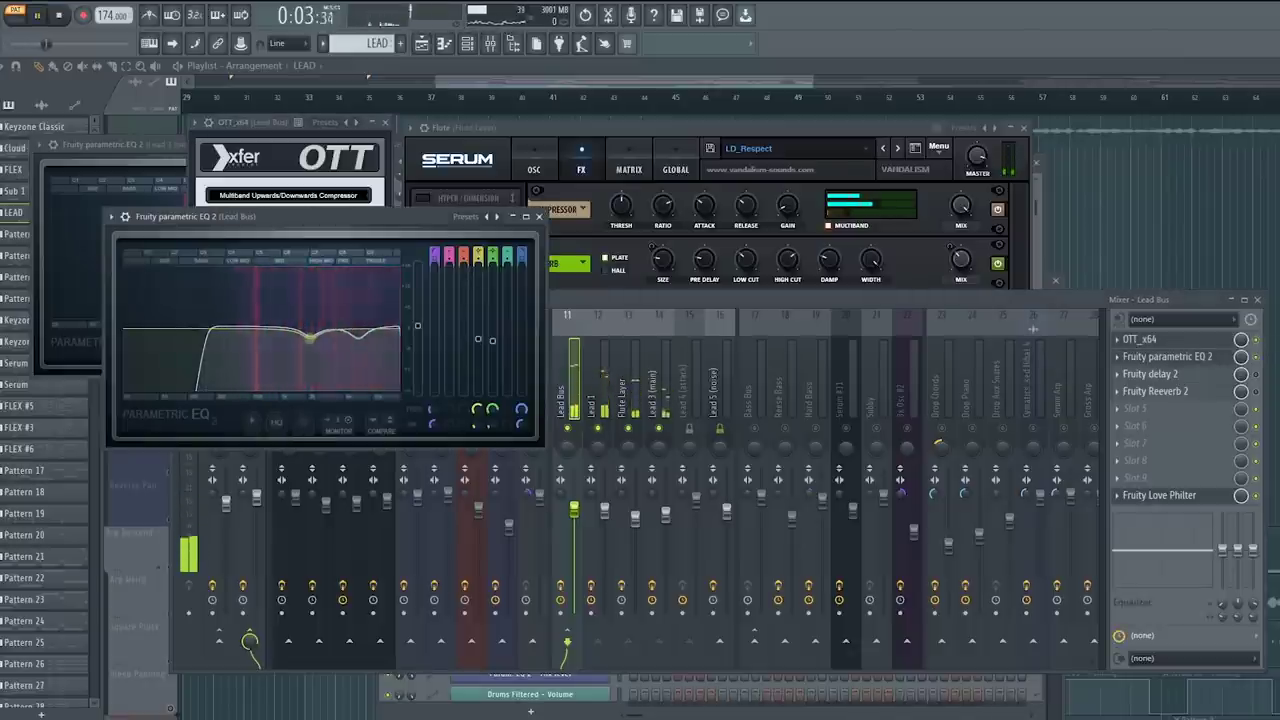
Step: Replace Fruity Reeverb 2 on the Lead Bus with ValhallaVintageVerb and audition the drop
{"action": "right_click", "coordinate": [1150, 374]}
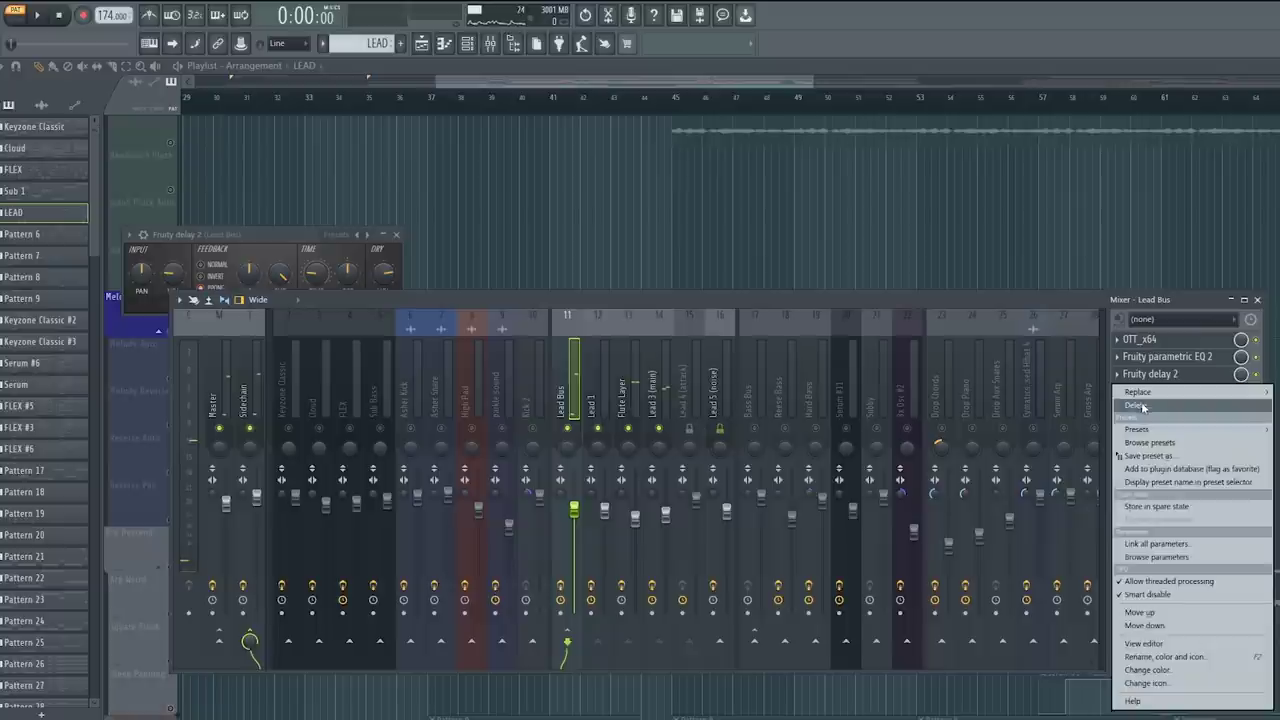
{"action": "left_click", "coordinate": [1143, 407]}
{"action": "left_click", "coordinate": [1170, 395]}
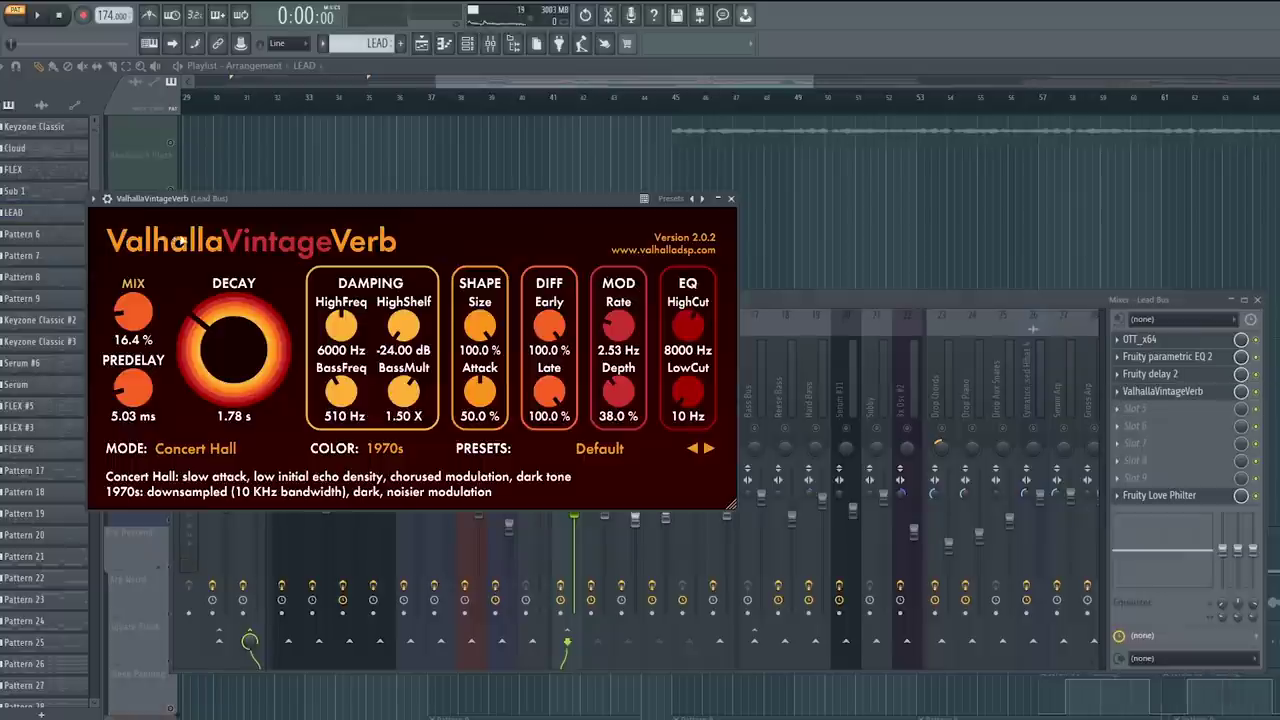
{"action": "left_click", "coordinate": [107, 198]}
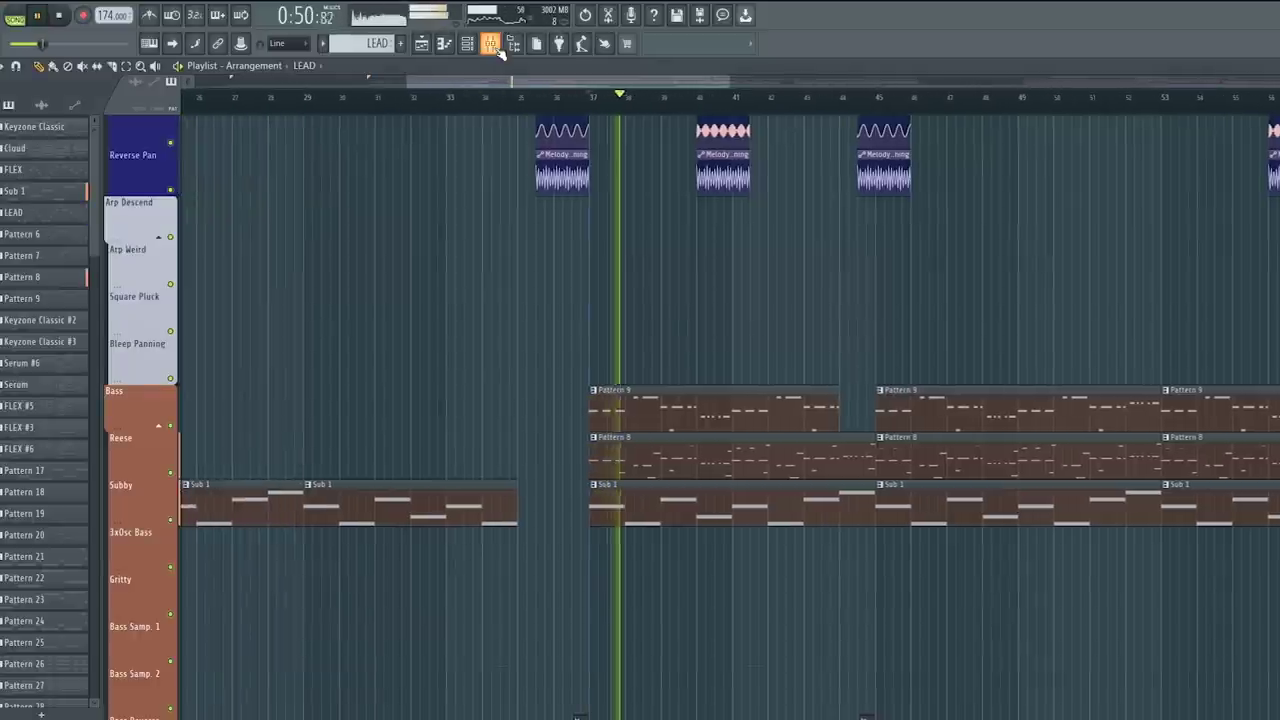
Step: Move the boosted band of the Asher Kick track's Fruity parametric EQ 2 to a higher frequency and lower gain while auditioning the drop
{"action": "key", "text": "F9"}
{"action": "key", "text": "F9"}
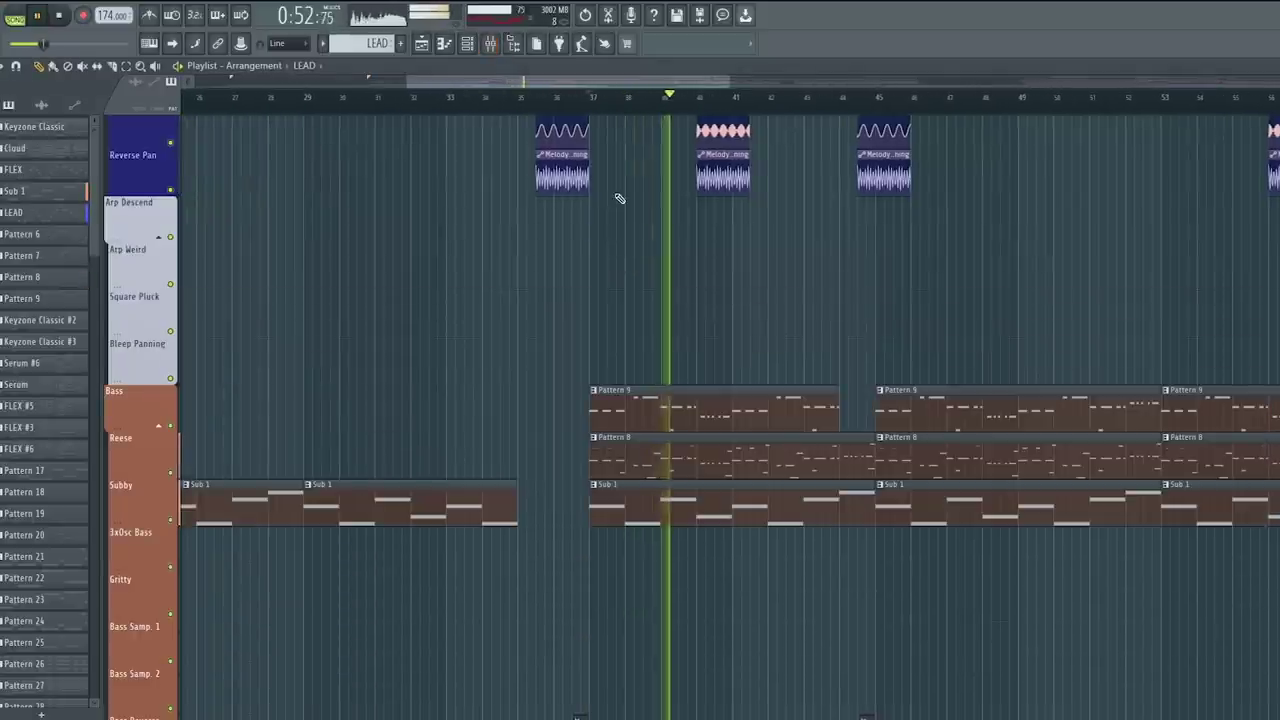
{"action": "key", "text": "space"}
{"action": "scroll", "coordinate": [621, 216], "scroll_direction": "down", "scroll_amount": 3}
{"action": "scroll", "coordinate": [621, 216], "scroll_direction": "up", "scroll_amount": 2}
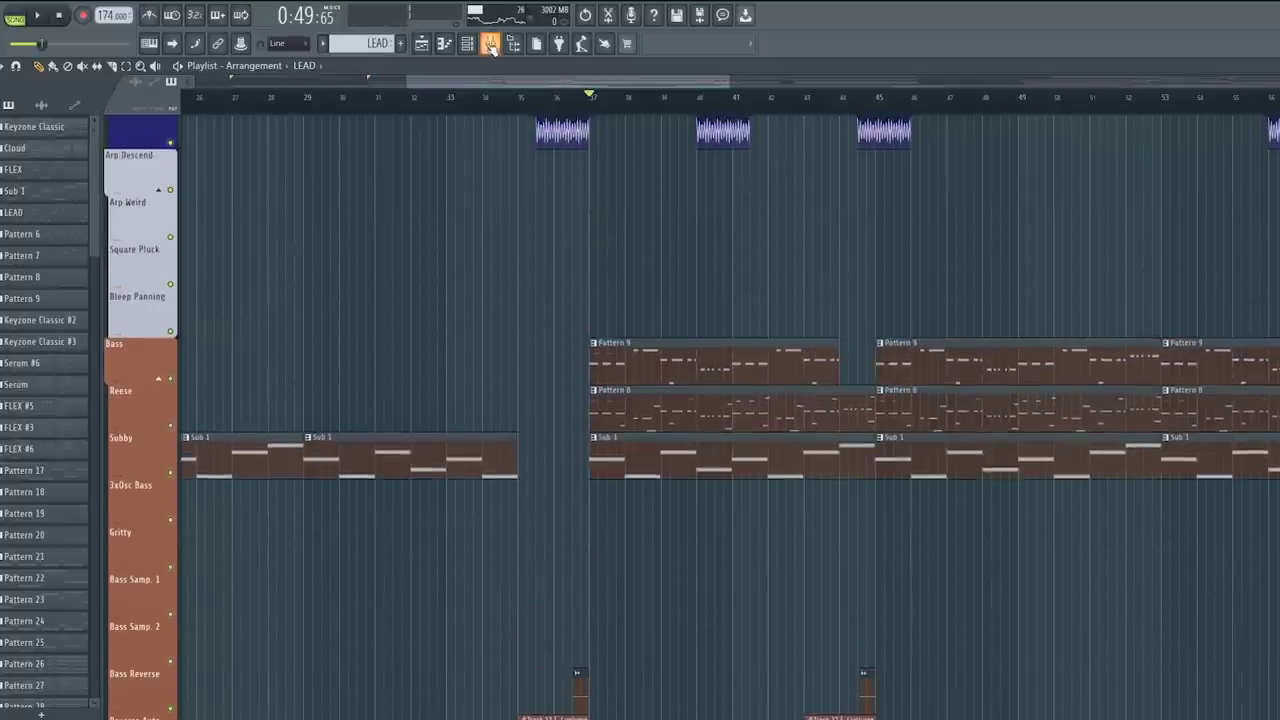
{"action": "key", "text": "F9"}
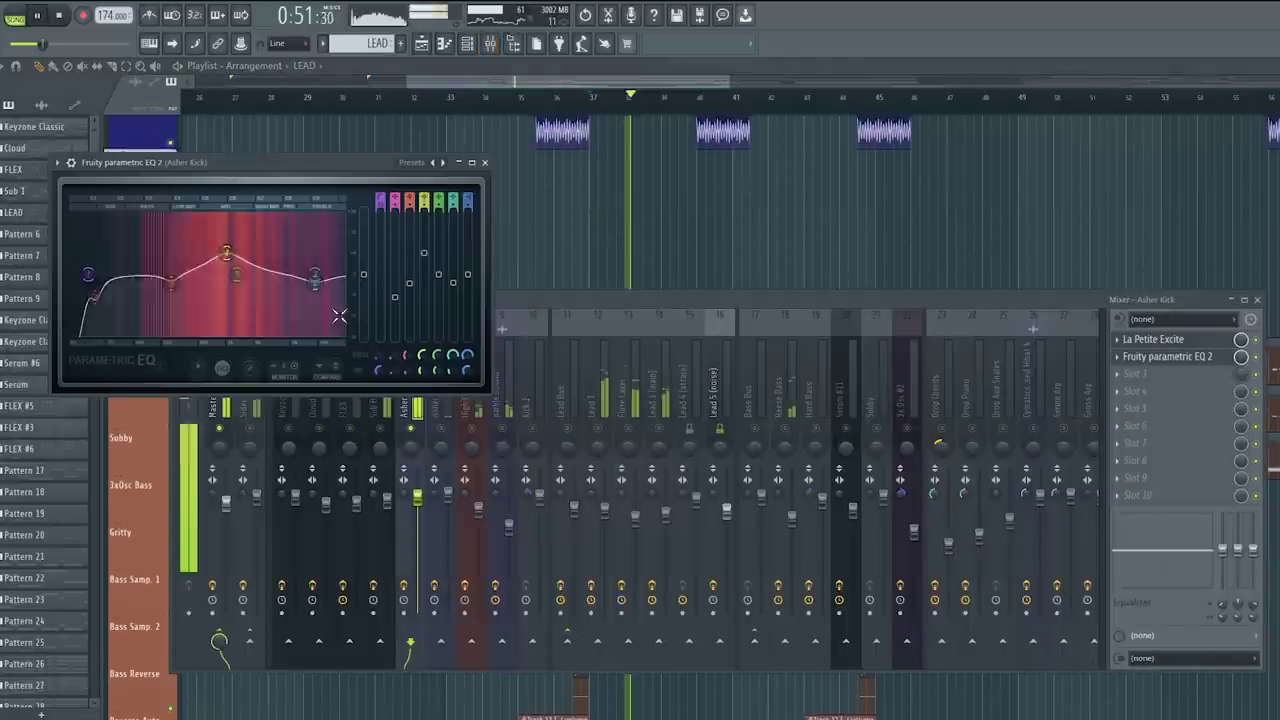
{"action": "left_click_drag", "start_coordinate": [223, 251], "coordinate": [271, 286]}
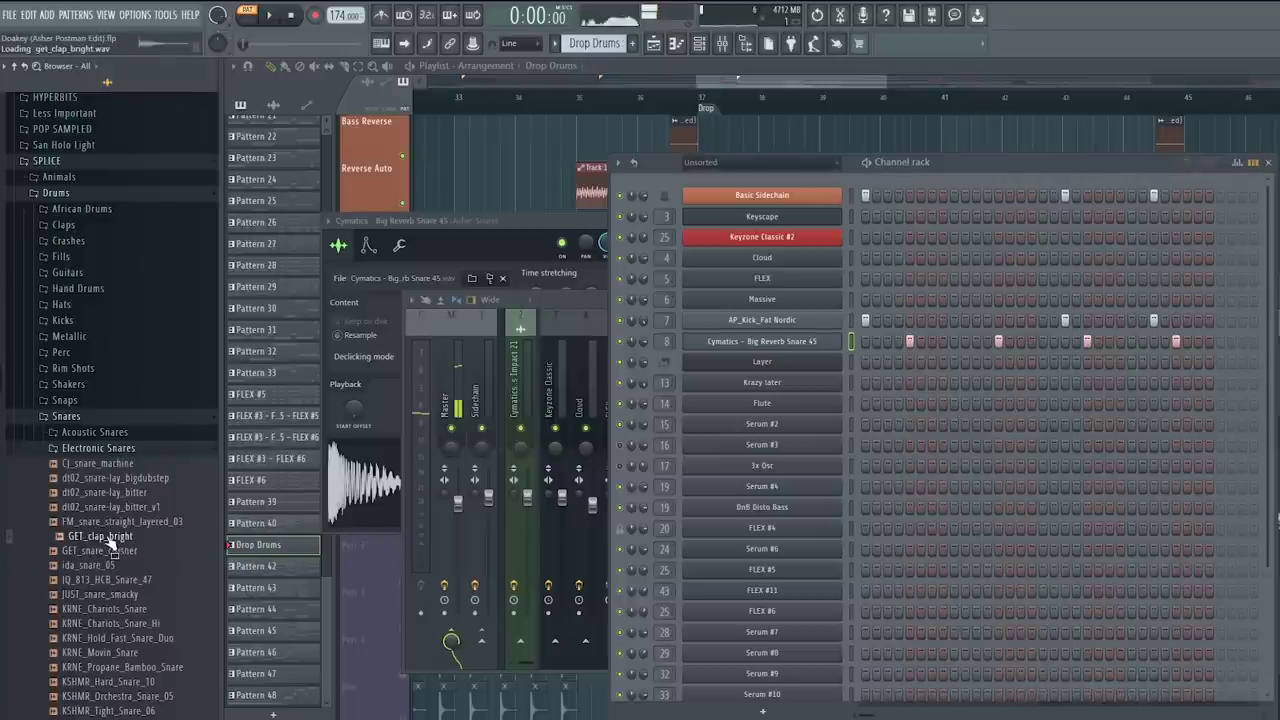
Step: Add the GET_snare_crusher sample as a channel below Big Reverb Snare 45, give it the same snare steps, and play the drop
{"action": "left_click_drag", "start_coordinate": [113, 558], "coordinate": [703, 357]}
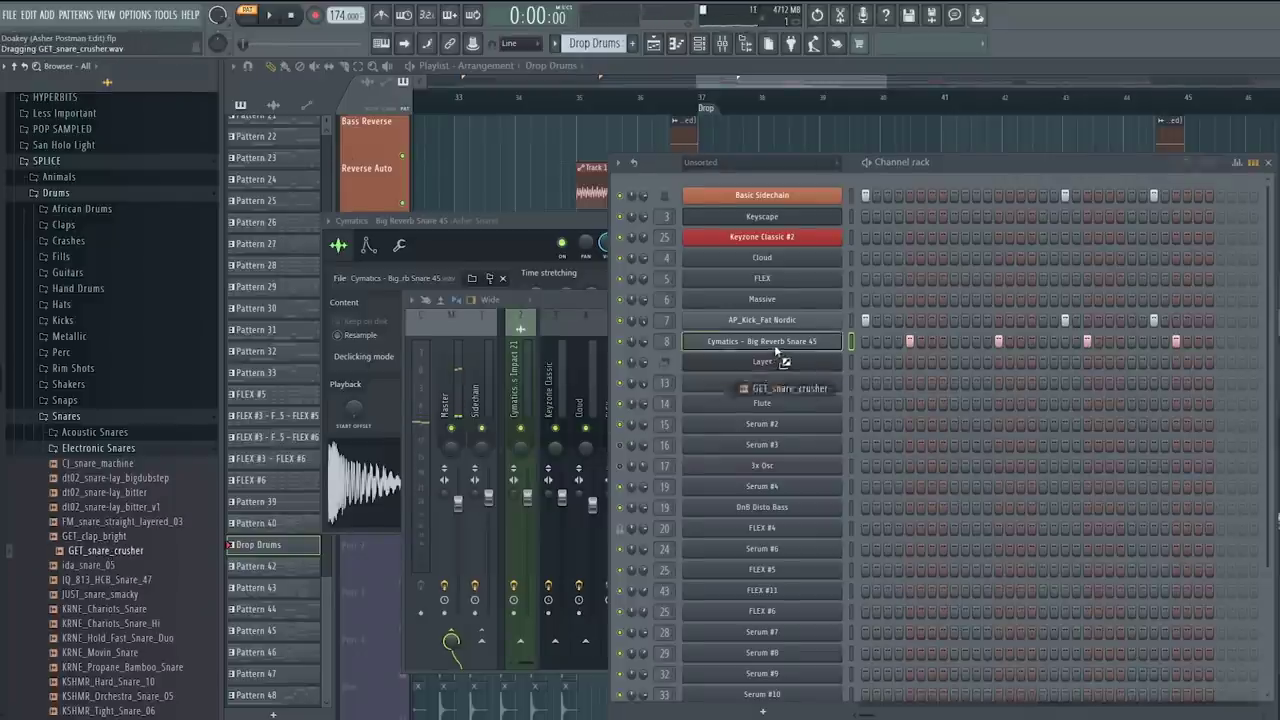
{"action": "right_click", "coordinate": [840, 340]}
{"action": "left_click", "coordinate": [764, 367]}
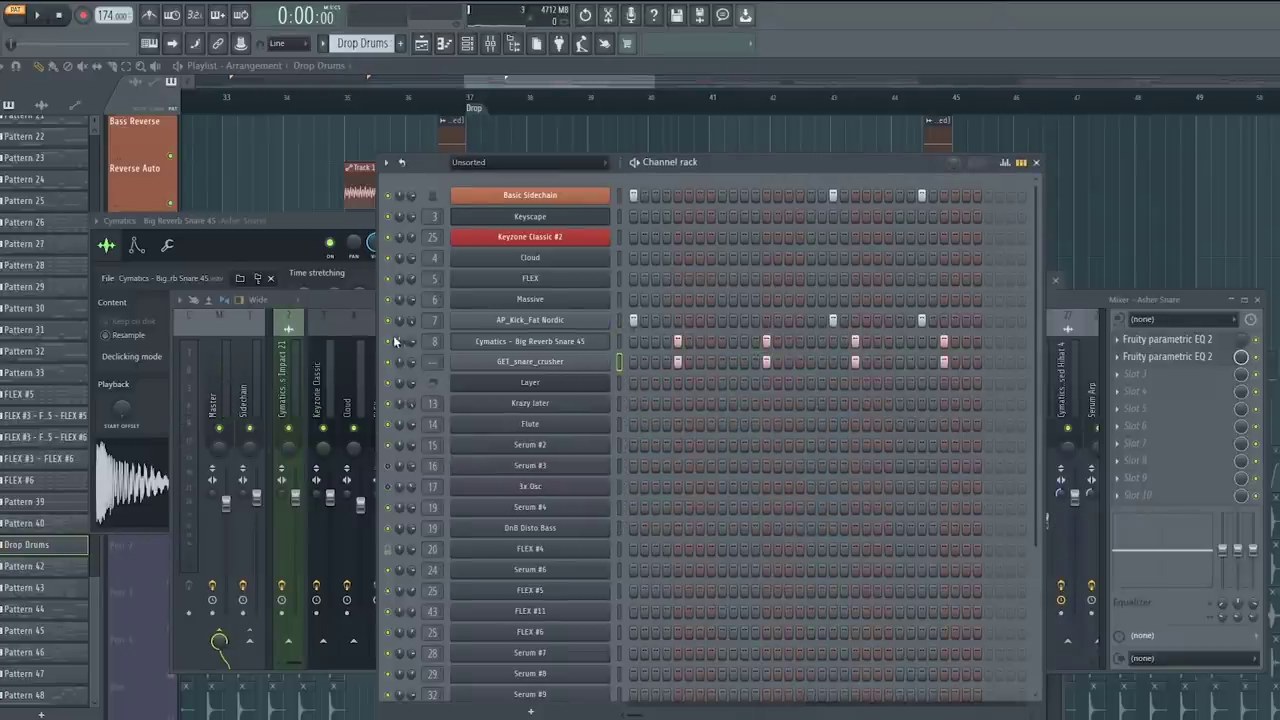
{"action": "key", "text": "space"}
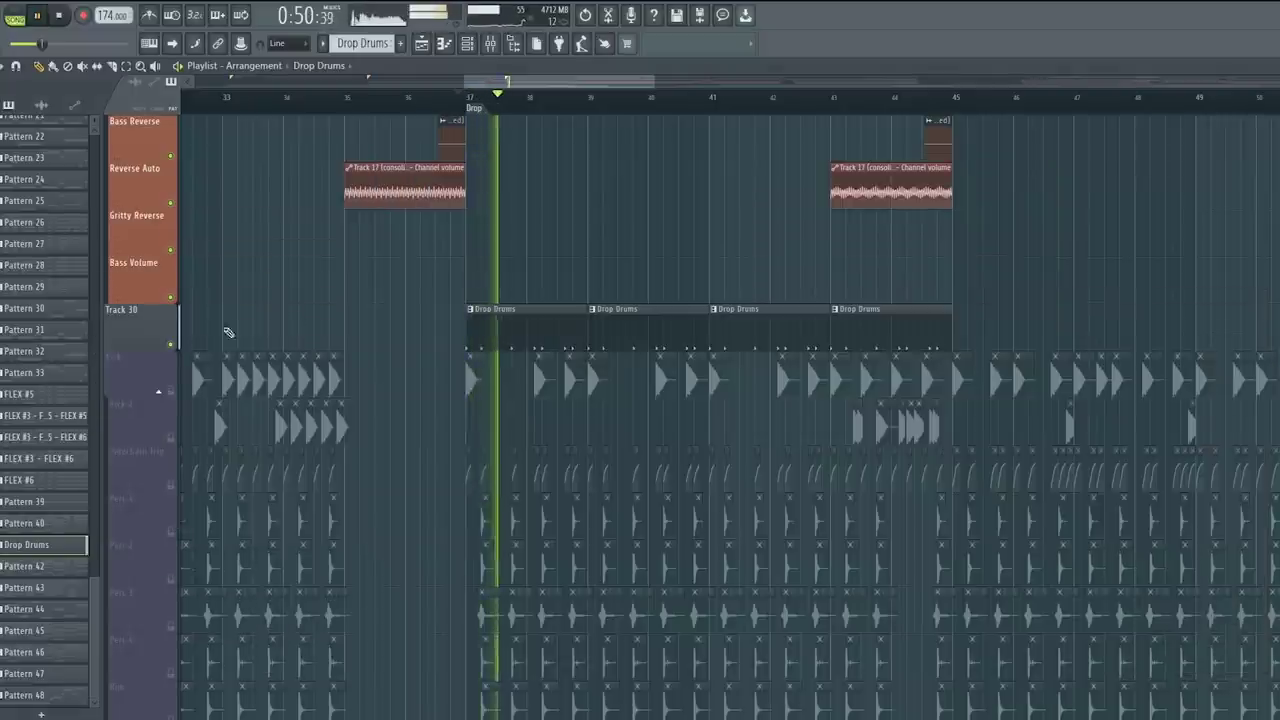
Step: Set the GET_snare_crusher sampler's filter type to HP and route the channel to mixer track 8
{"action": "left_click", "coordinate": [490, 43]}
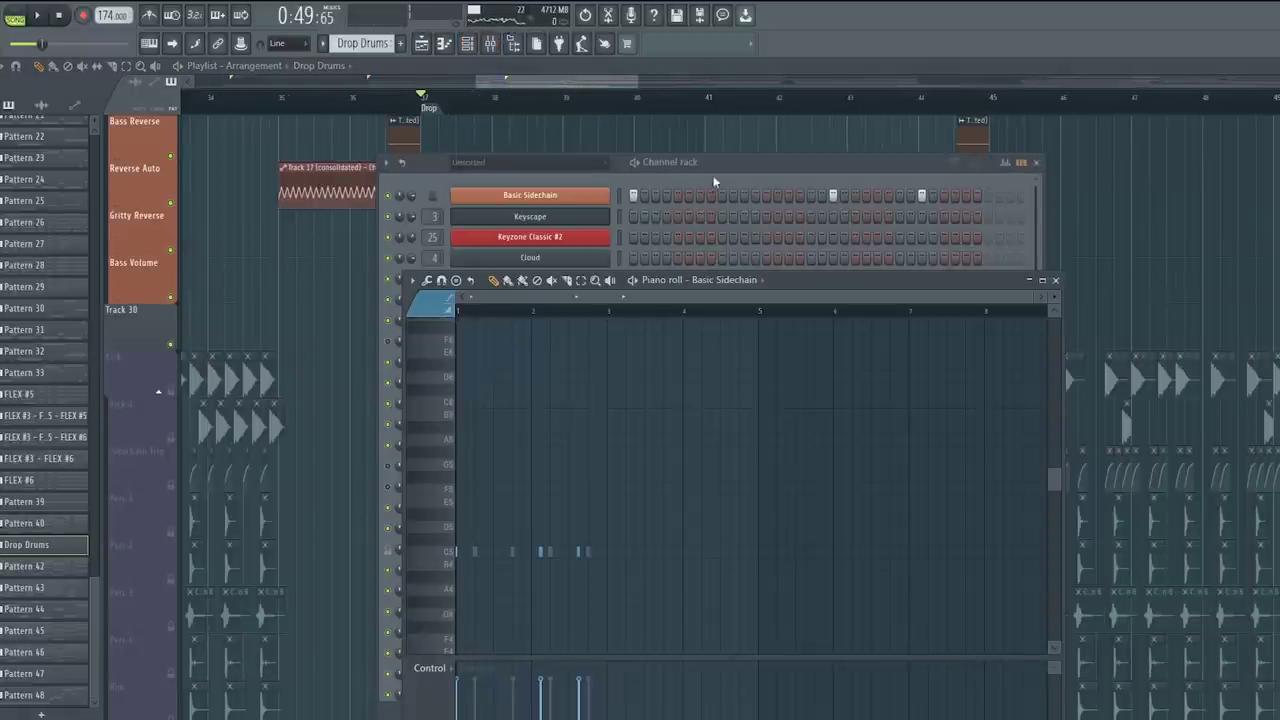
{"action": "left_click", "coordinate": [713, 175]}
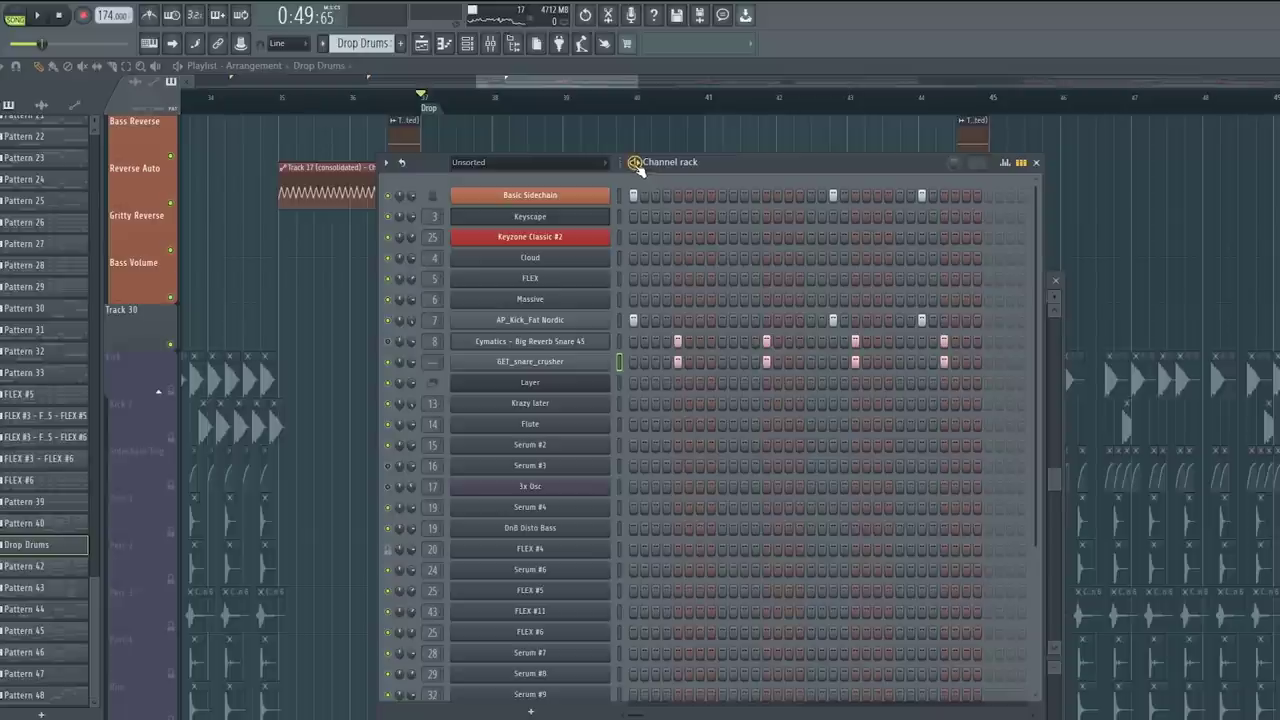
{"action": "left_click", "coordinate": [541, 365]}
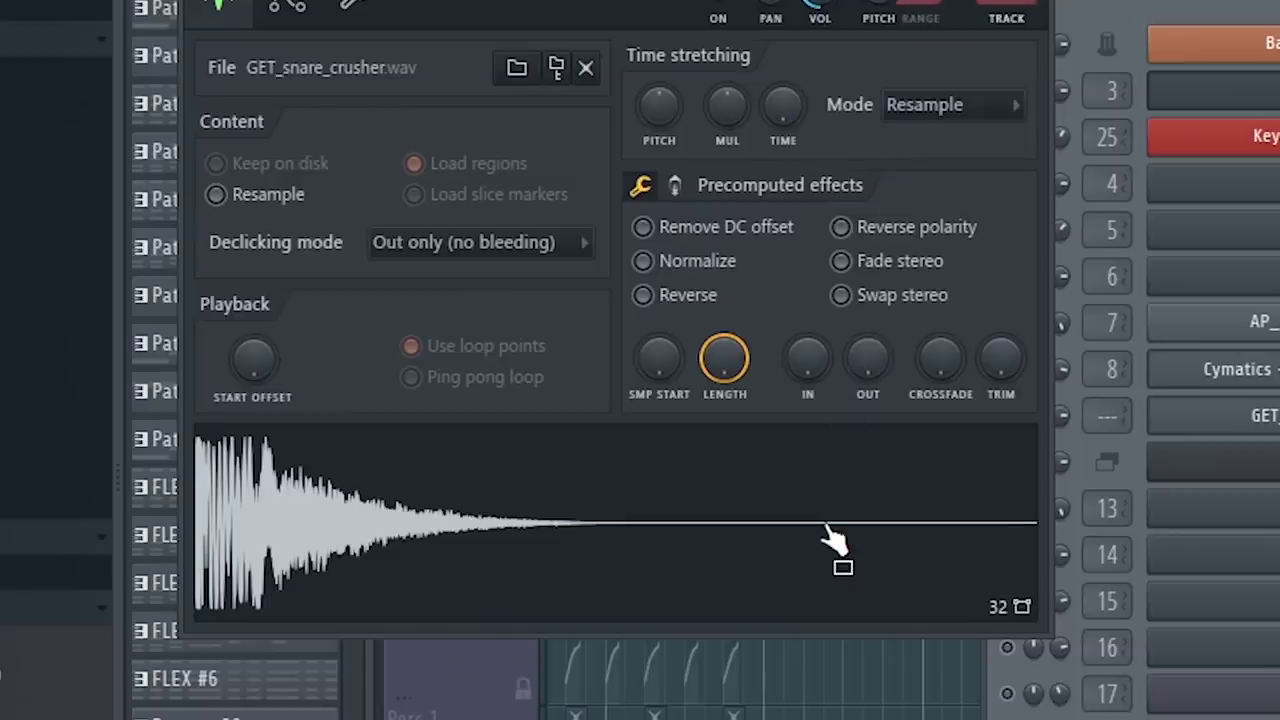
{"action": "left_click", "coordinate": [285, 5]}
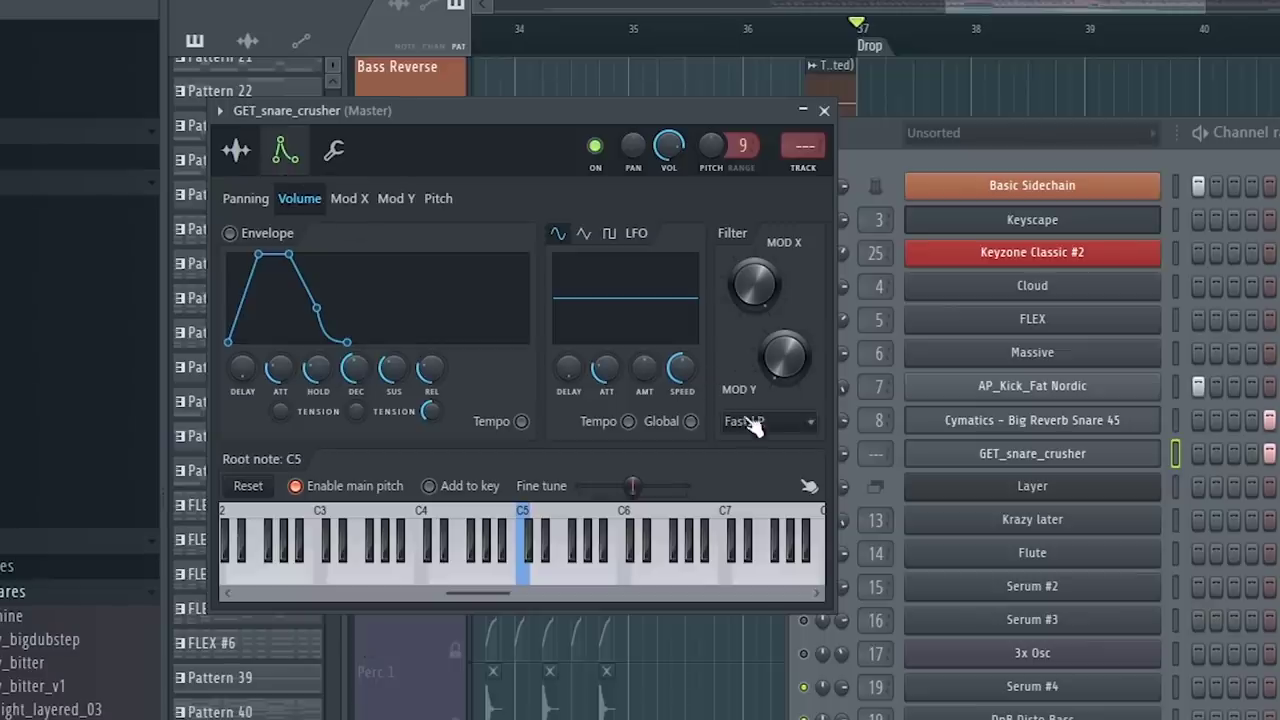
{"action": "left_click", "coordinate": [755, 422]}
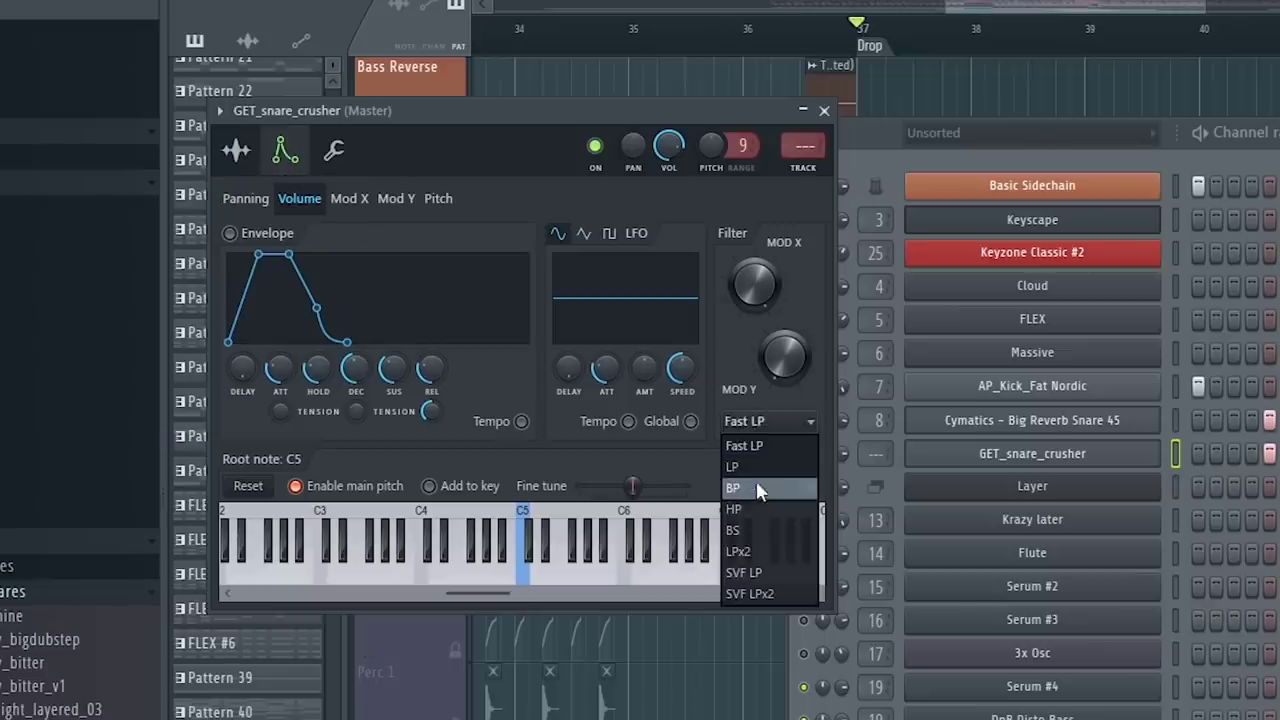
{"action": "left_click", "coordinate": [751, 506]}
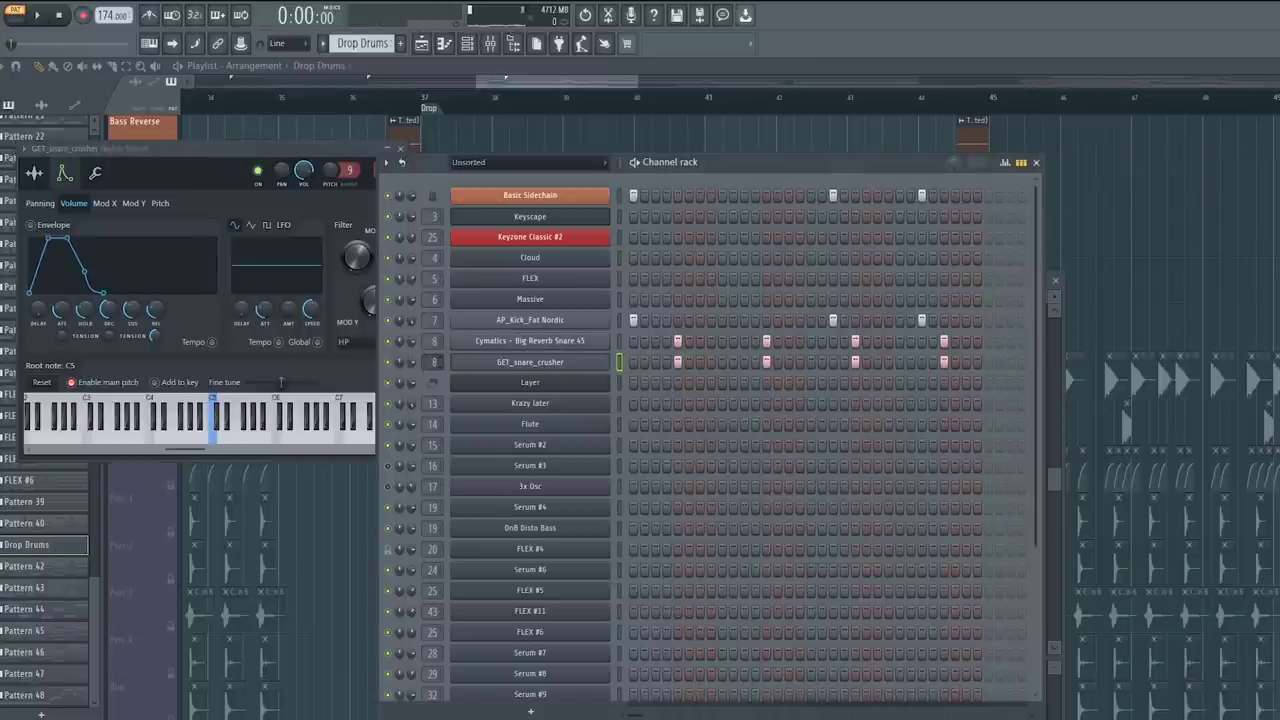
Step: Replace the Cymatics Big Reverb Snare 45 sample with IQ_B13_HCB_Snare_47 and audition it in the pattern and the drop
{"action": "left_click", "coordinate": [512, 341]}
{"action": "left_click_drag", "start_coordinate": [563, 368], "coordinate": [586, 345]}
{"action": "key", "text": "space"}
{"action": "key", "text": "space"}
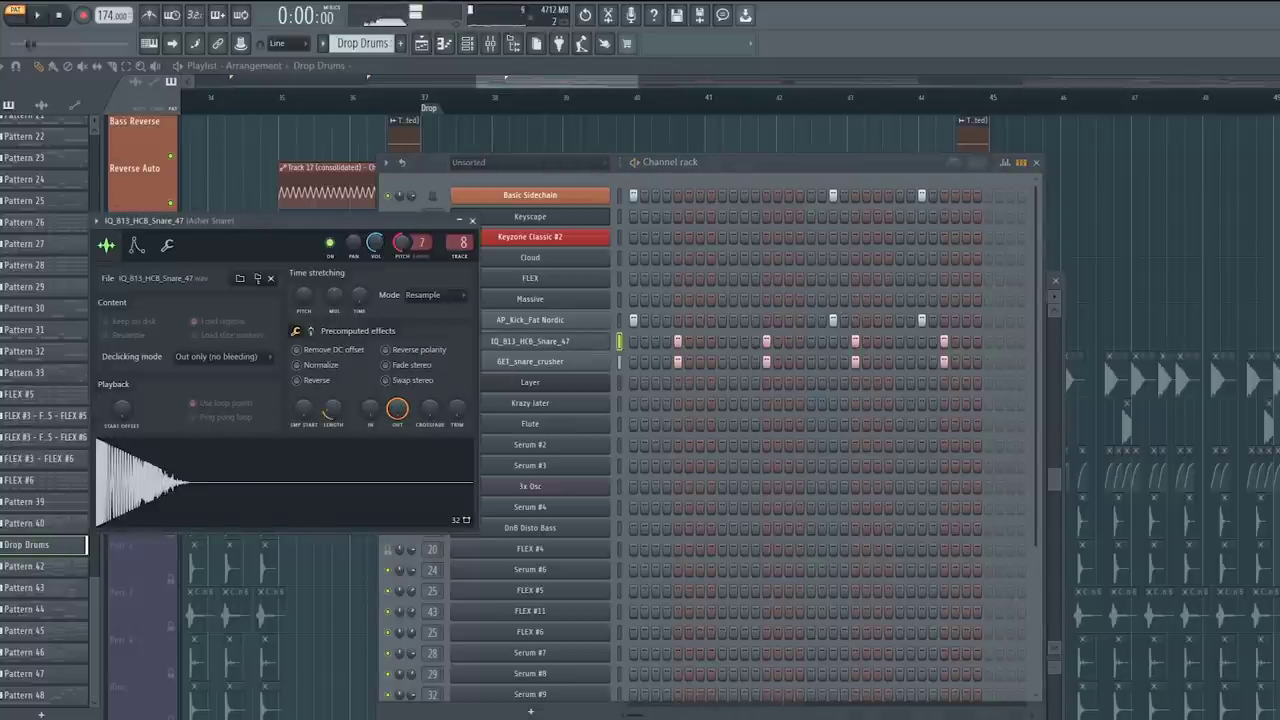
{"action": "left_click", "coordinate": [395, 102]}
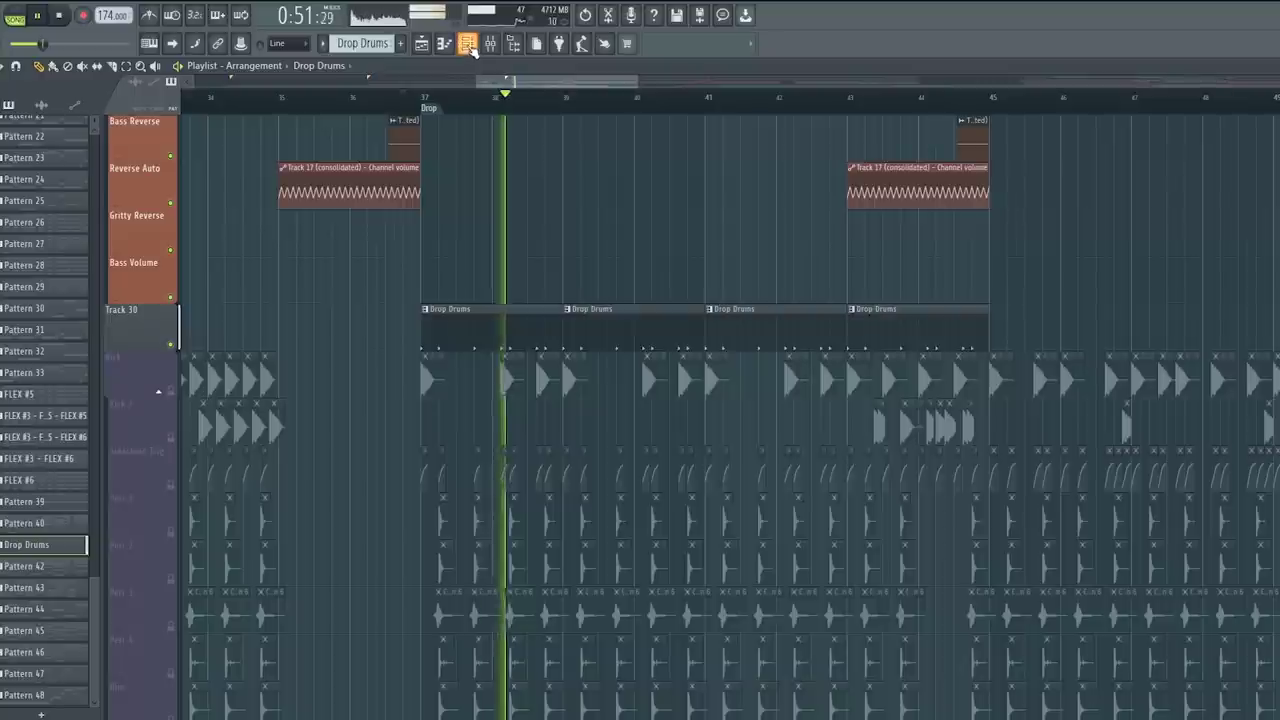
{"action": "key", "text": "F6"}
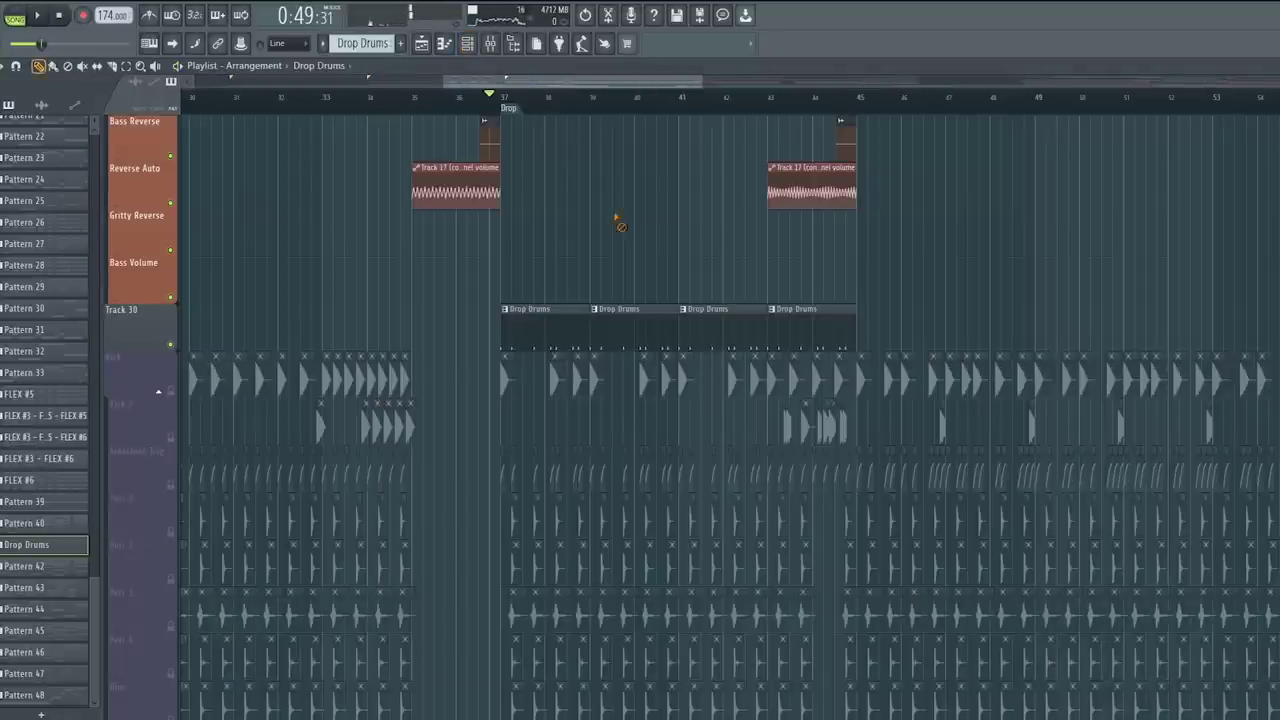
Step: Solo the Melody Reverse playlist track, re-enable Reverse Auto and Reverse Pan with it, and audition the reversed melody
{"action": "scroll", "coordinate": [570, 198], "scroll_direction": "up", "scroll_amount": 8}
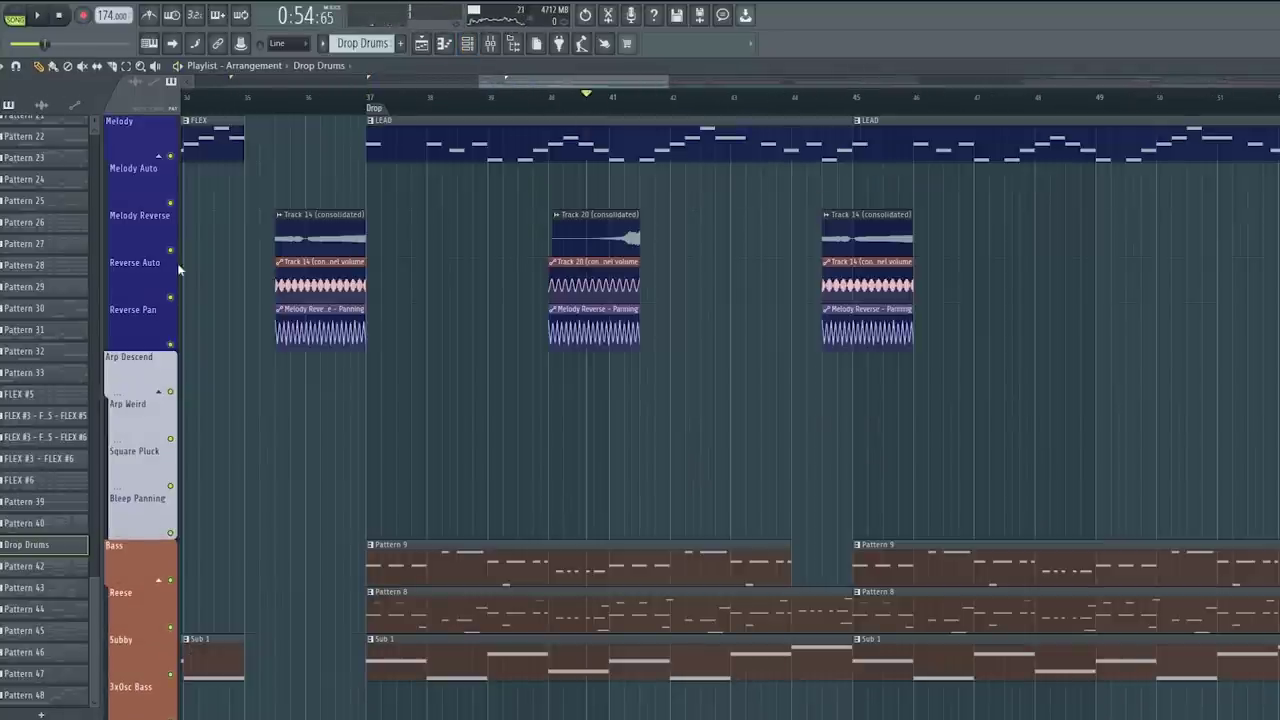
{"action": "left_click", "coordinate": [170, 250], "text": "ctrl"}
{"action": "key", "text": "space"}
{"action": "left_click", "coordinate": [170, 297]}
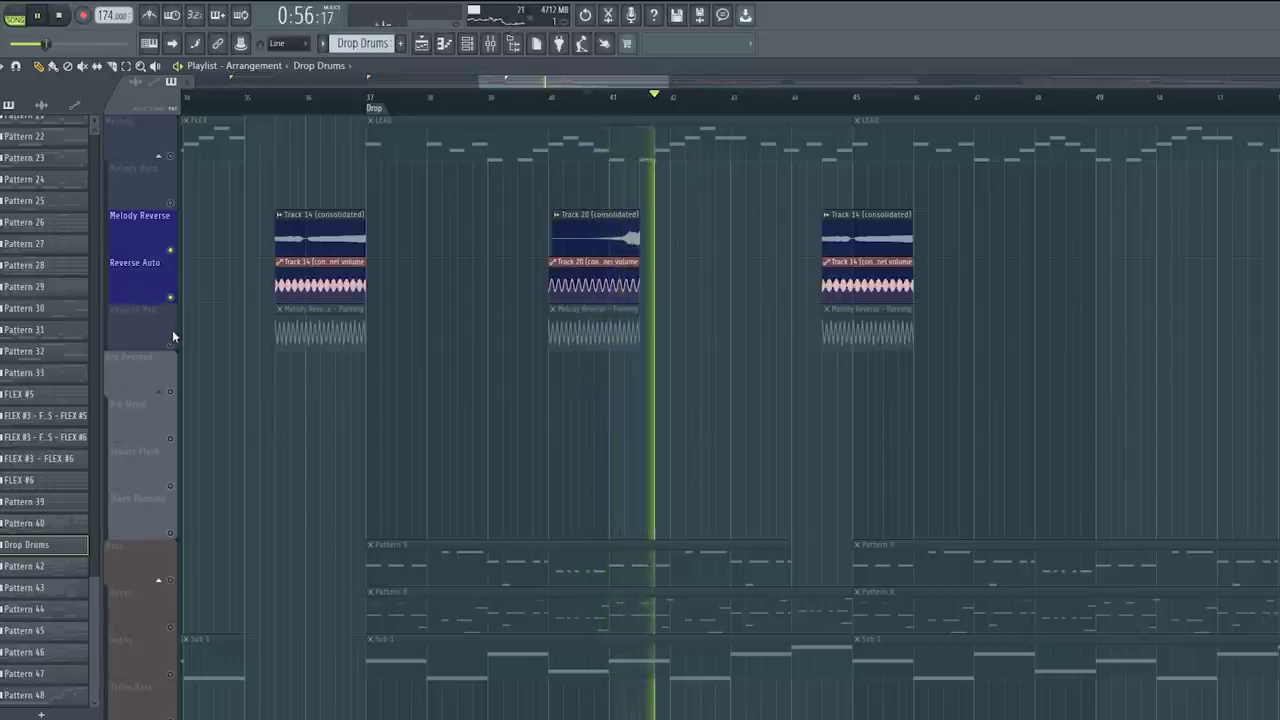
{"action": "left_click", "coordinate": [170, 343]}
{"action": "key", "text": "space"}
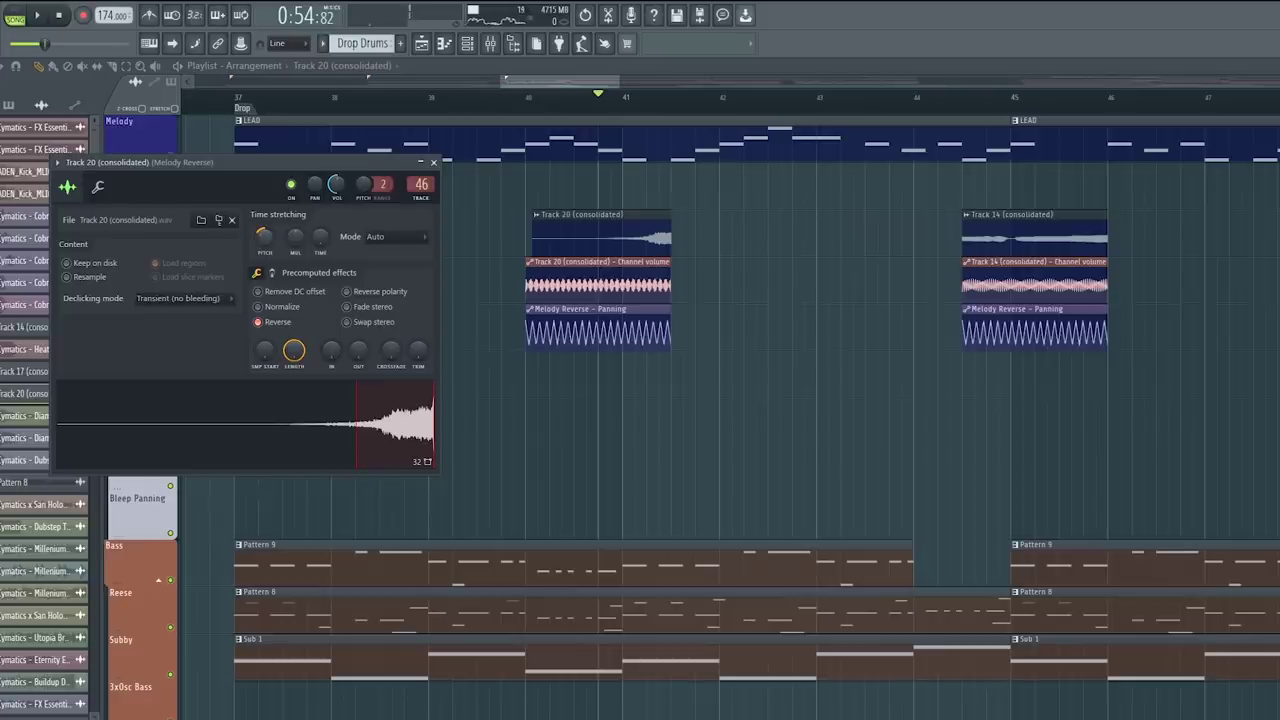
Step: Audition the reversed Track 20 (consolidated) clip in the full drop and close its sampler settings
{"action": "key", "text": "space"}
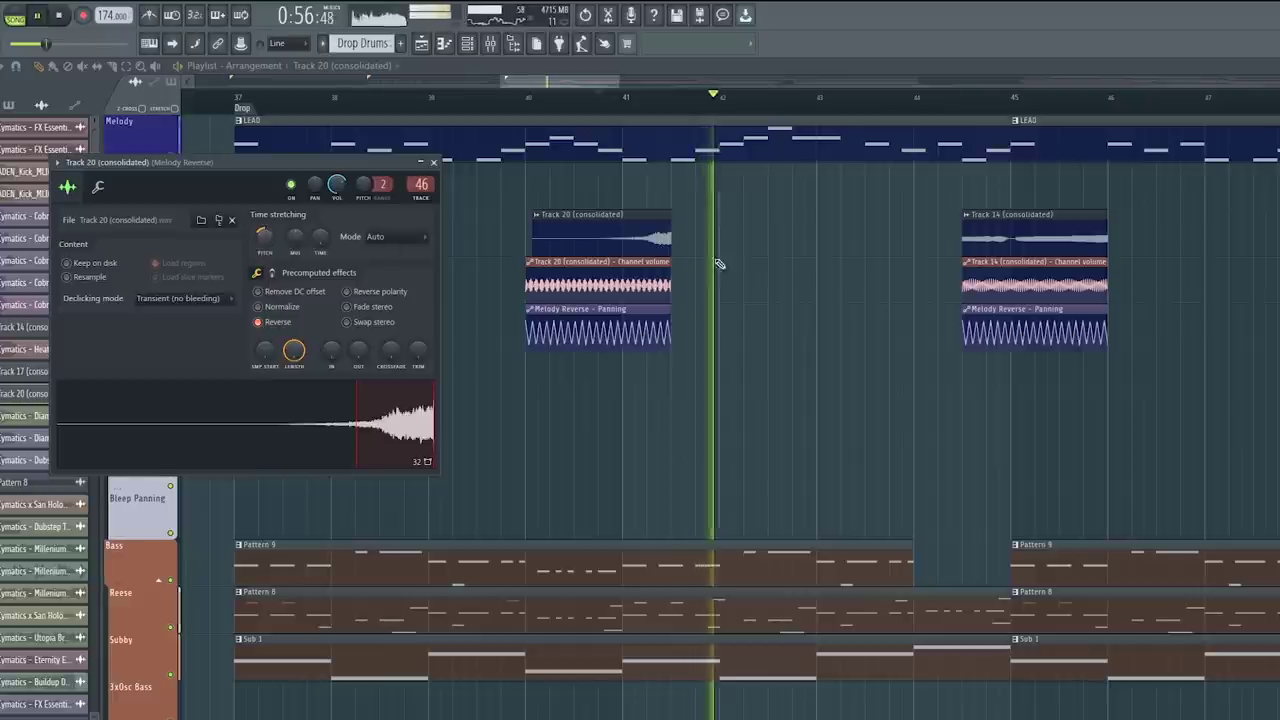
{"action": "key", "text": "space"}
{"action": "key", "text": "Escape"}
Step: Solo the Render track and audition the original demo from bar 45
{"action": "scroll", "coordinate": [530, 142], "scroll_direction": "down", "scroll_amount": 4}
{"action": "scroll", "coordinate": [560, 142], "scroll_direction": "up", "scroll_amount": 4}
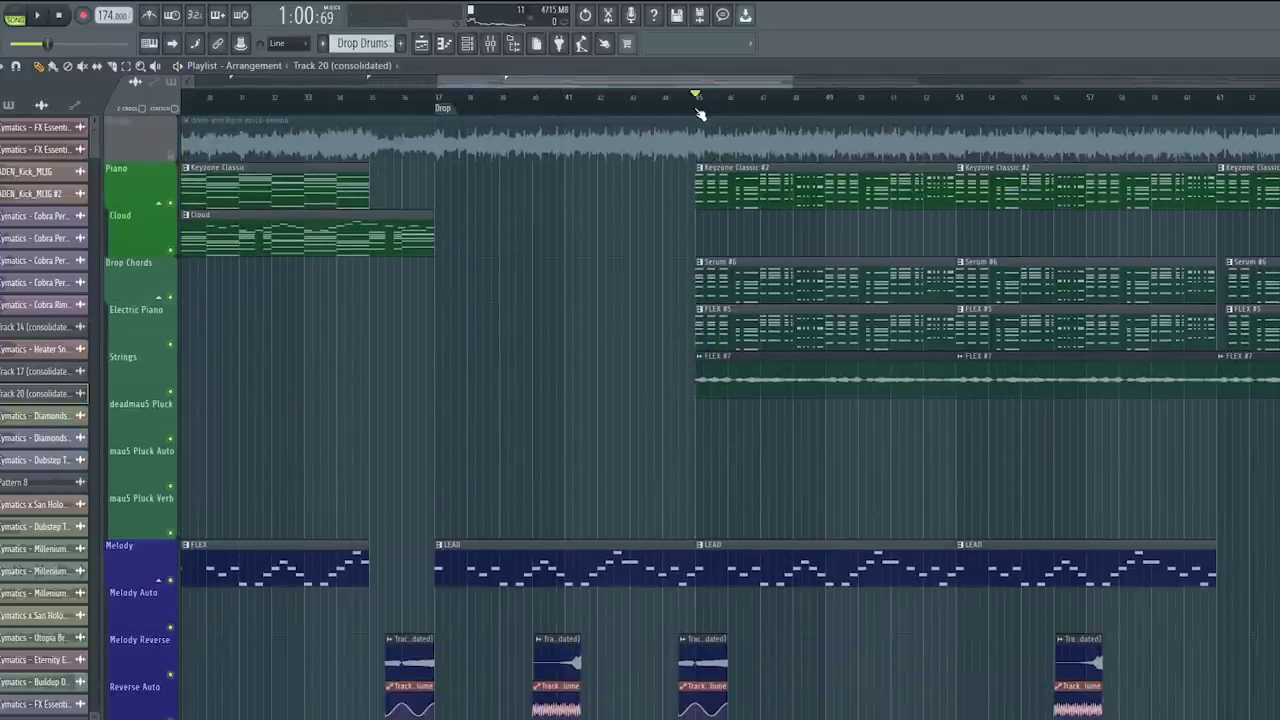
{"action": "scroll", "coordinate": [700, 105], "scroll_direction": "up", "scroll_amount": 4}
{"action": "right_click", "coordinate": [171, 203]}
{"action": "key", "text": "space"}
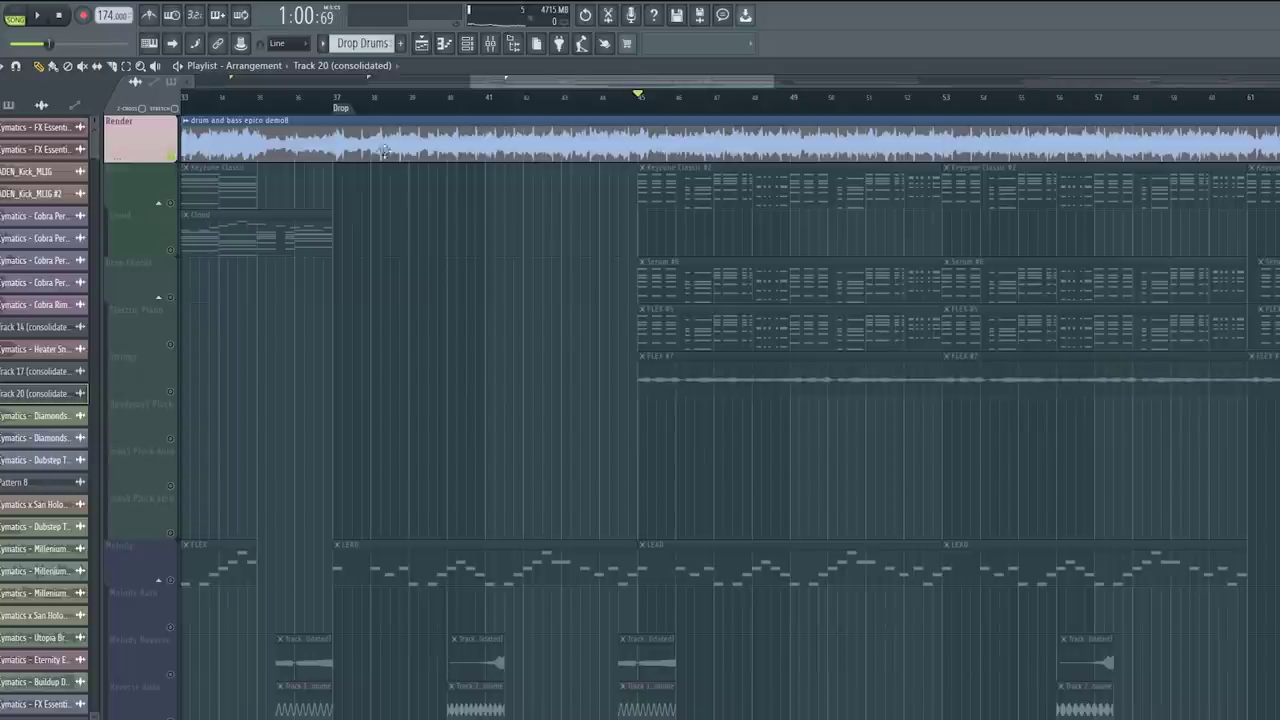
{"action": "key", "text": "space"}
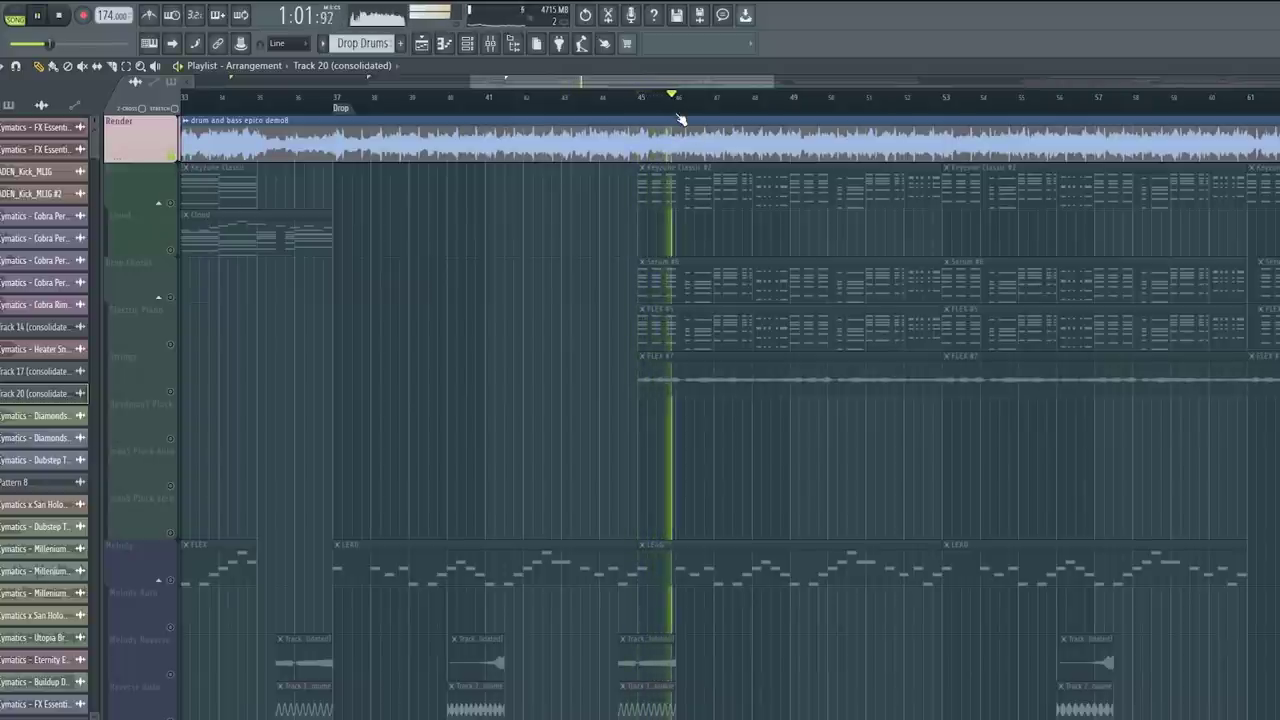
{"action": "key", "text": "space"}
Step: Enable the Piano track, open its Keyzone Classic #2 pattern, and replace that channel's instrument with the DirectWave Grand Piano
{"action": "left_click", "coordinate": [176, 203]}
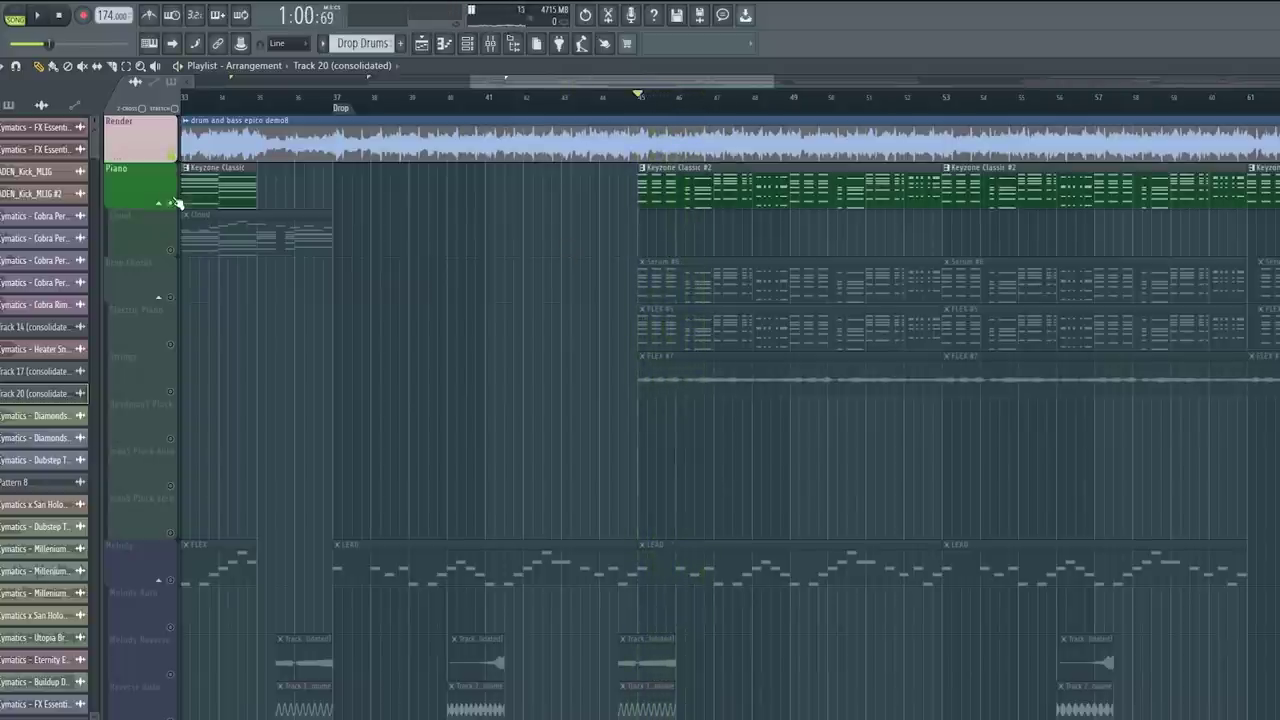
{"action": "double_click", "coordinate": [672, 186]}
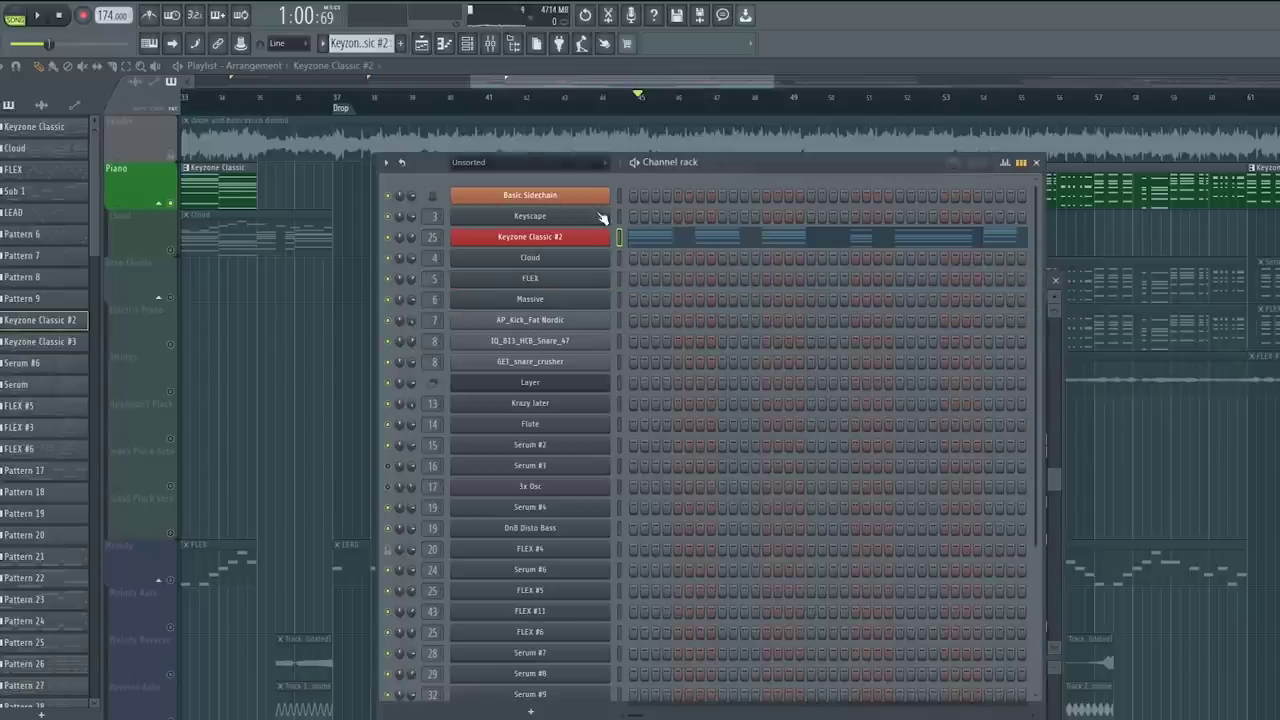
{"action": "left_click", "coordinate": [84, 350]}
{"action": "scroll", "coordinate": [84, 350], "scroll_direction": "up", "scroll_amount": 6}
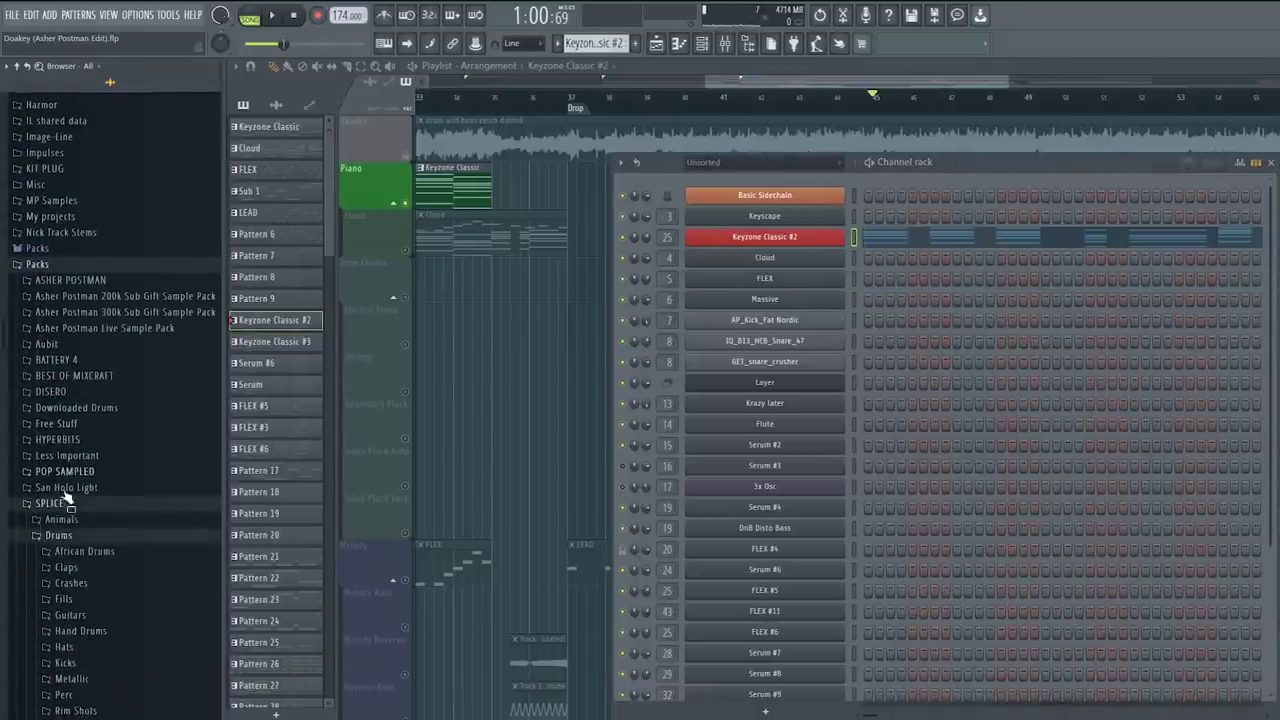
{"action": "left_click", "coordinate": [74, 547]}
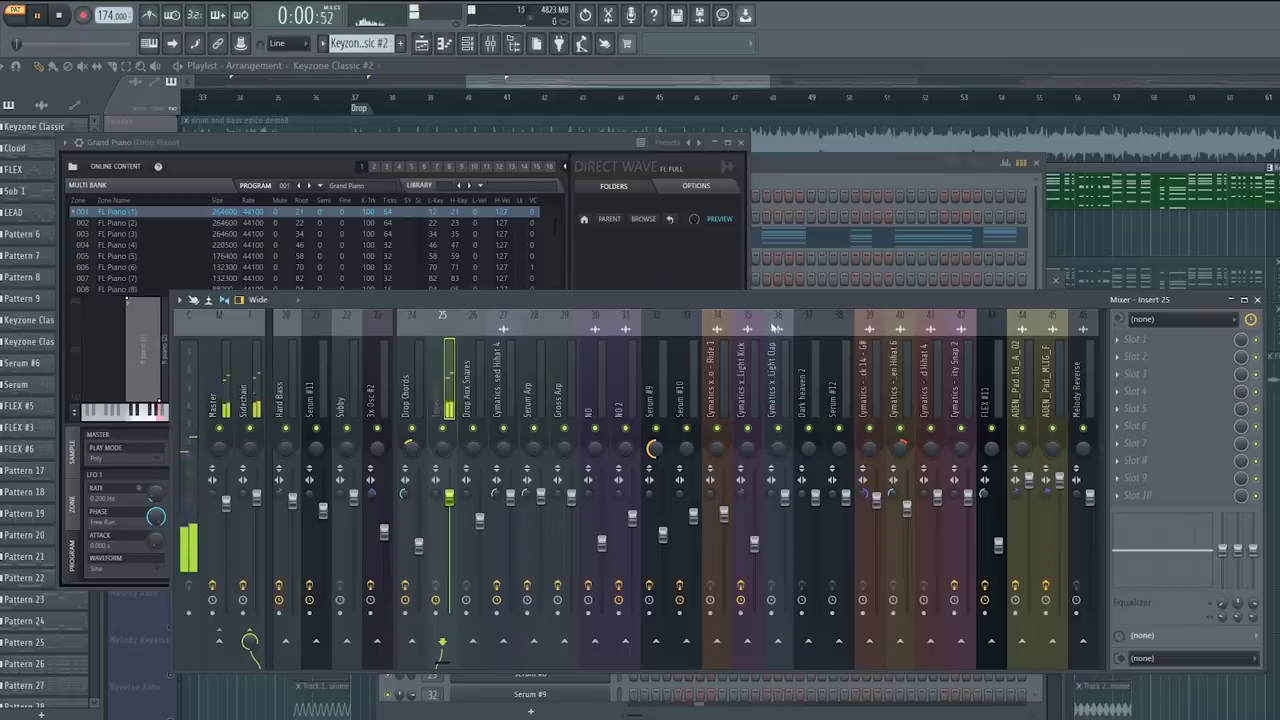
Step: Adjust the amp envelope release in the Grand Piano's DirectWave zone settings while auditioning the chords
{"action": "left_click", "coordinate": [487, 156]}
{"action": "key", "text": "space"}
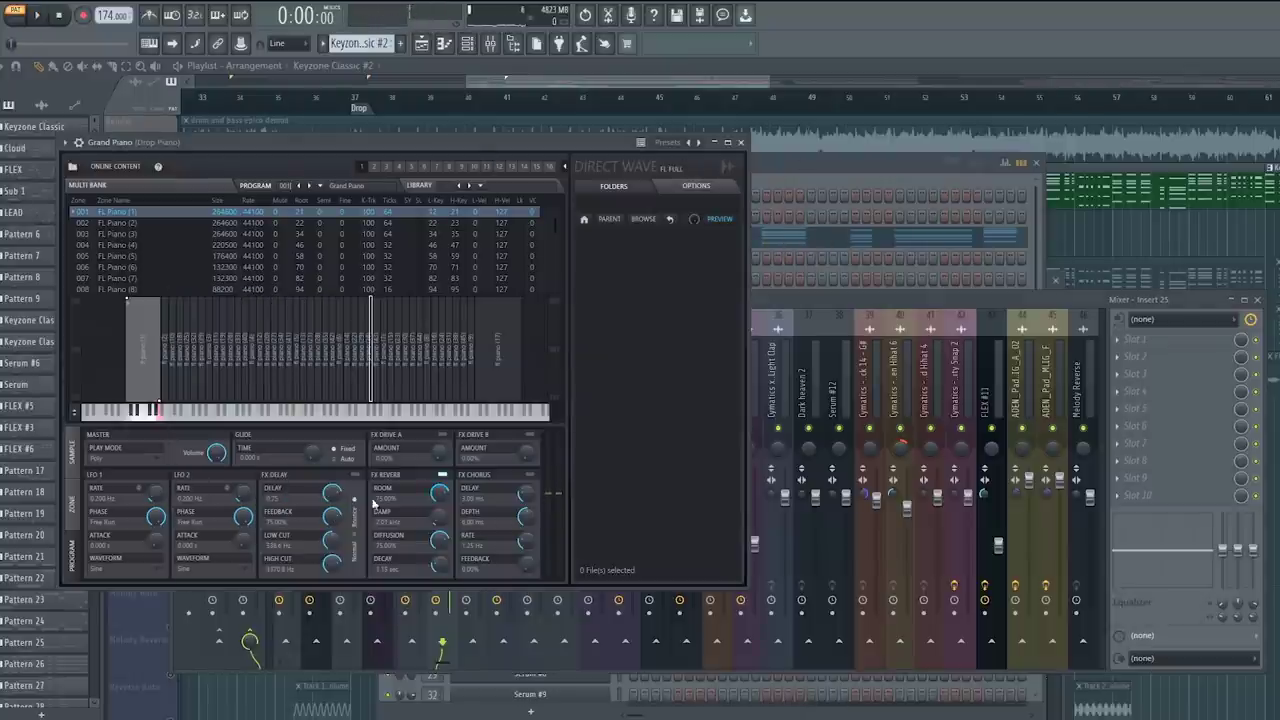
{"action": "left_click", "coordinate": [71, 452]}
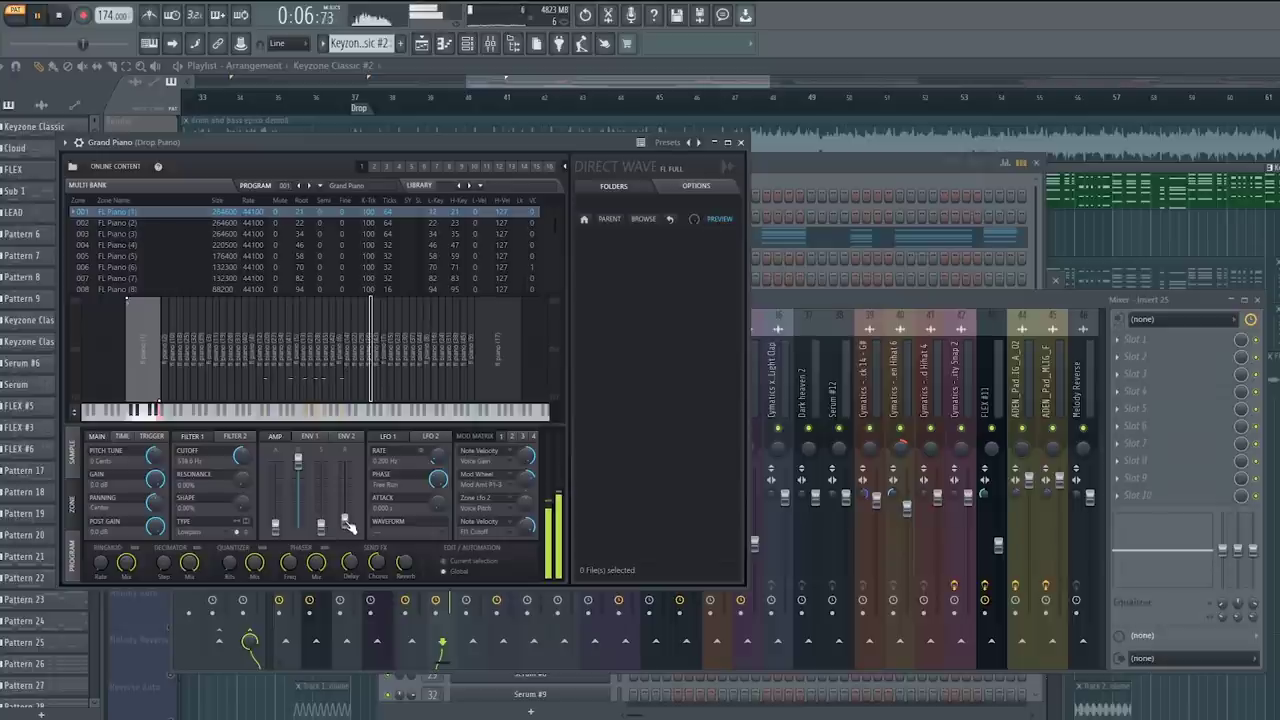
{"action": "key", "text": "space"}
Step: Open the Grand Piano's chord notes in the piano roll and move the editor up to review them
{"action": "key", "text": "F6"}
{"action": "key", "text": "F7"}
{"action": "scroll", "coordinate": [613, 382], "scroll_direction": "down", "scroll_amount": 3}
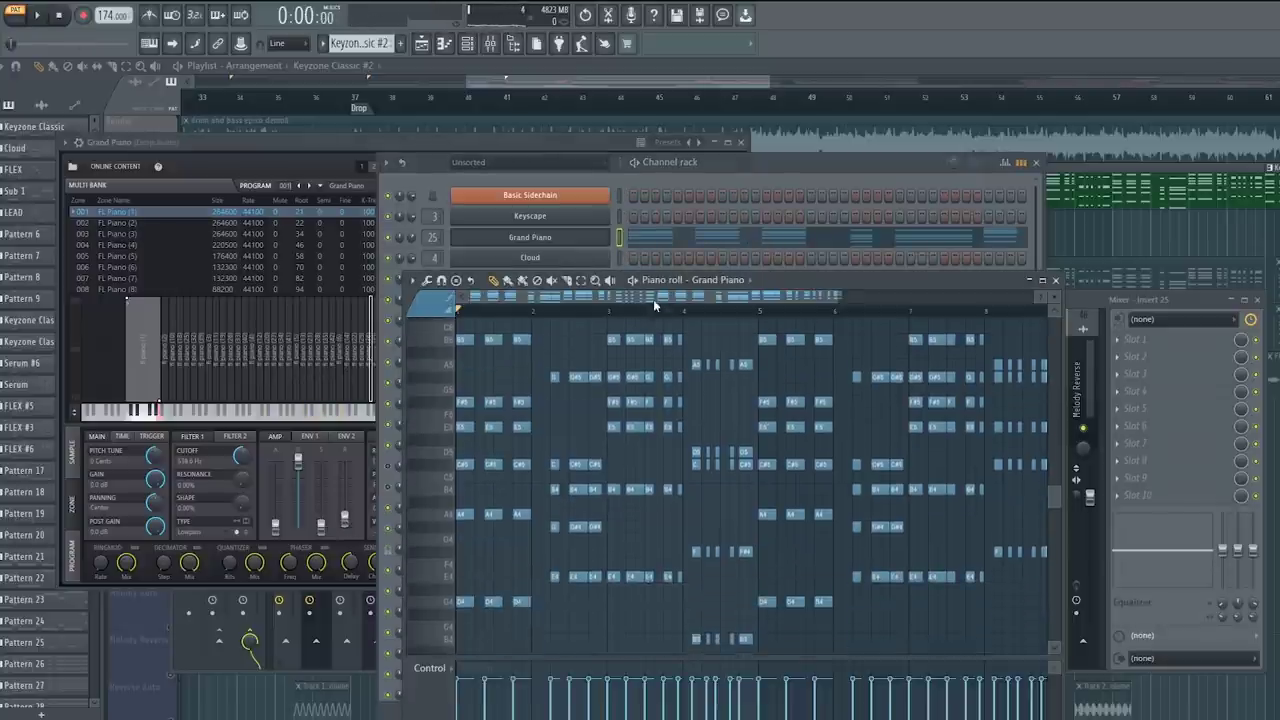
{"action": "left_click_drag", "start_coordinate": [790, 279], "coordinate": [739, 179]}
{"action": "scroll", "coordinate": [795, 350], "scroll_direction": "down", "scroll_amount": 1}
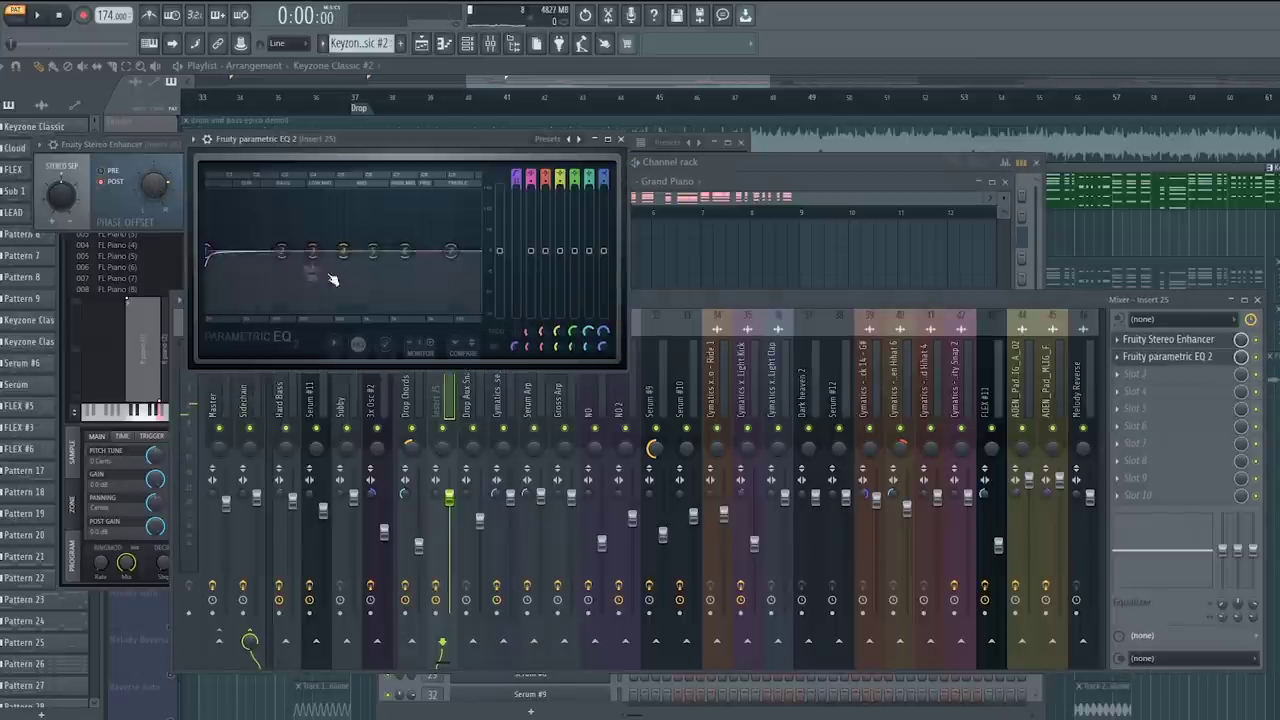
Step: Cut the lows and dip the low mids in Insert 25's Fruity parametric EQ 2, sweeping the high band and returning it to flat
{"action": "key", "text": "space"}
{"action": "left_click_drag", "start_coordinate": [342, 251], "coordinate": [329, 280]}
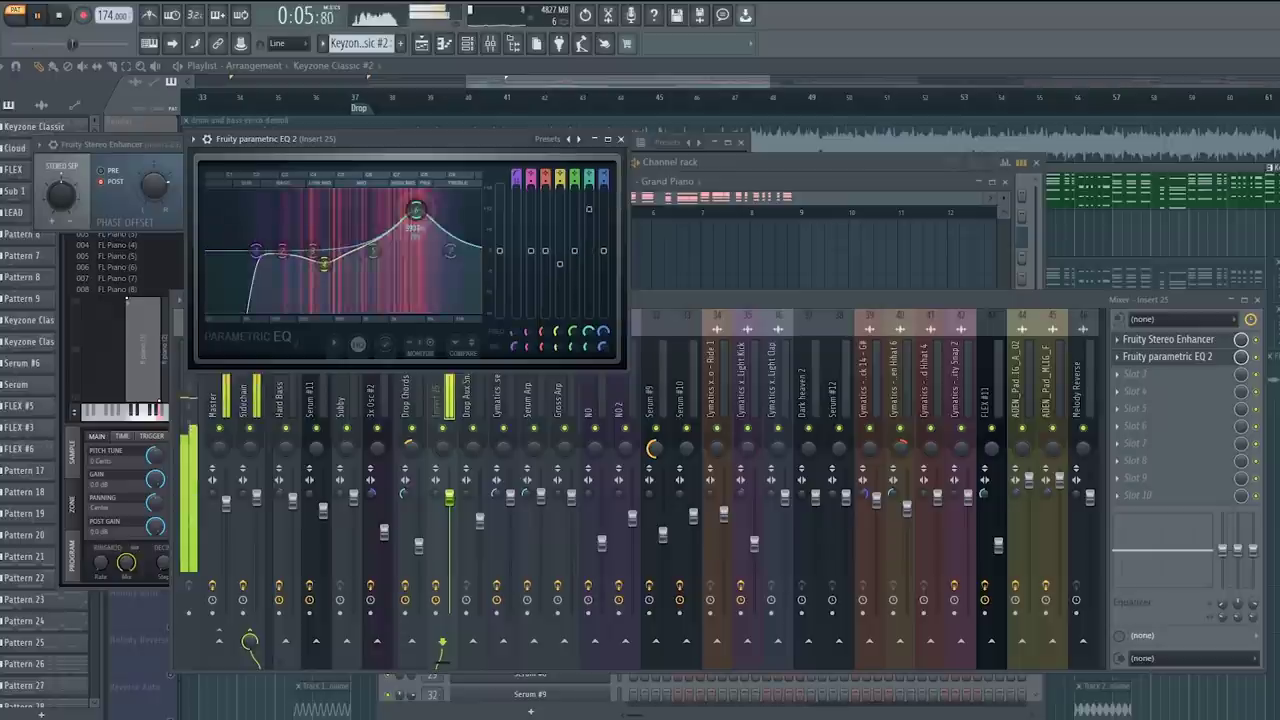
{"action": "left_click_drag", "start_coordinate": [414, 211], "coordinate": [410, 252]}
{"action": "key", "text": "space"}
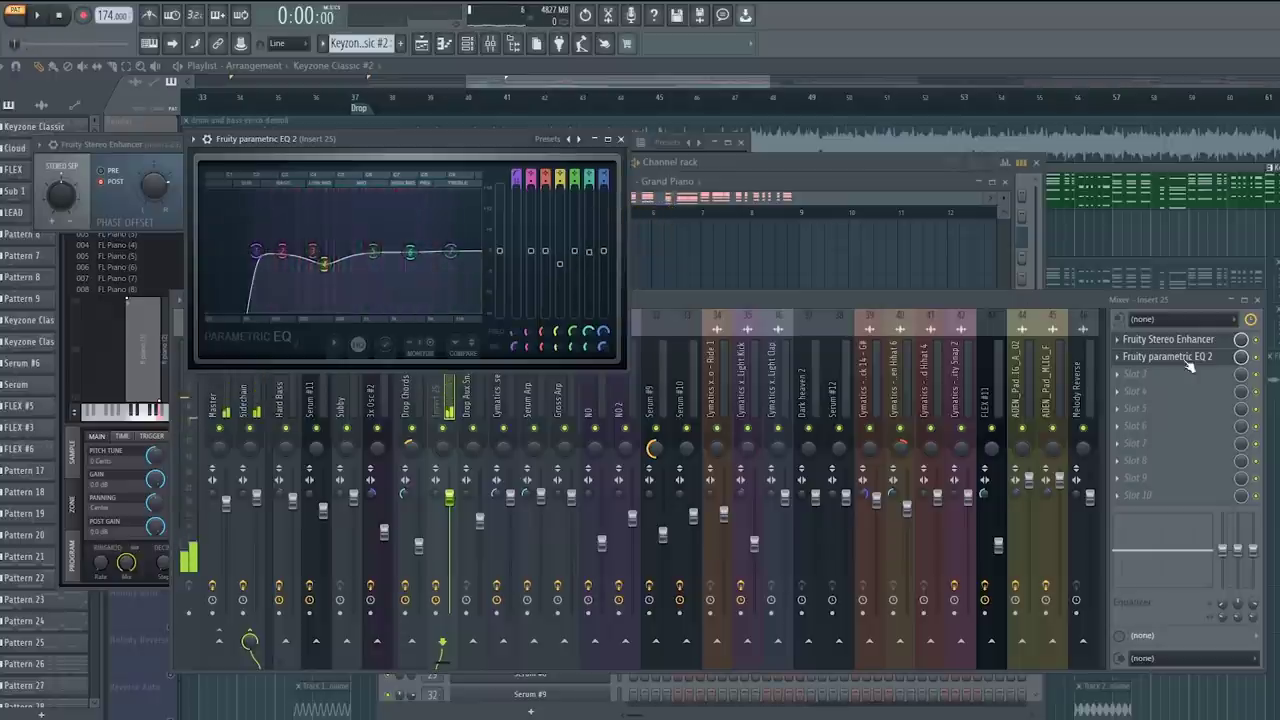
Step: Add Fruity Multiband Compressor, SerumFX and OTT to Insert 25, and enable distortion alongside the phaser in SerumFX
{"action": "left_click", "coordinate": [1190, 374]}
{"action": "mouse_move", "coordinate": [1190, 391]}
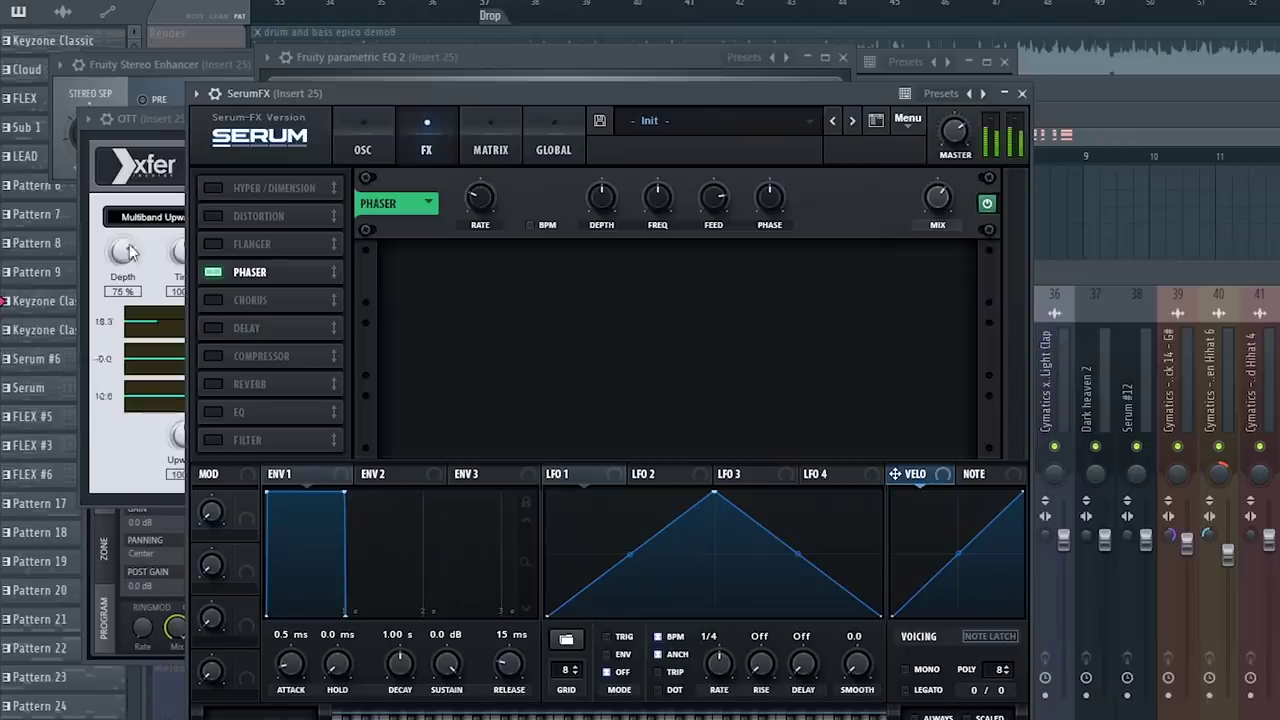
{"action": "left_click", "coordinate": [213, 244]}
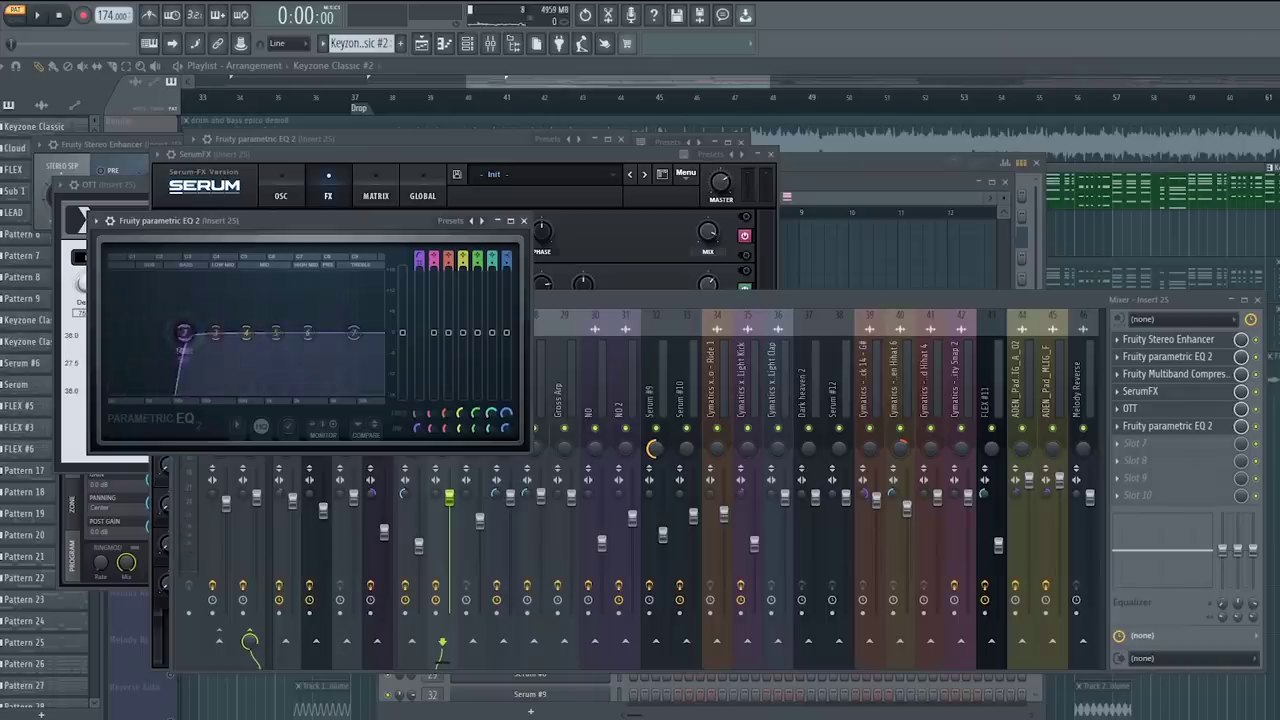
Step: Cut the lows, lift the mids and dip the highs in Insert 25's last Fruity parametric EQ 2 while auditioning the piano
{"action": "key", "text": "space"}
{"action": "left_click_drag", "start_coordinate": [184, 332], "coordinate": [206, 296]}
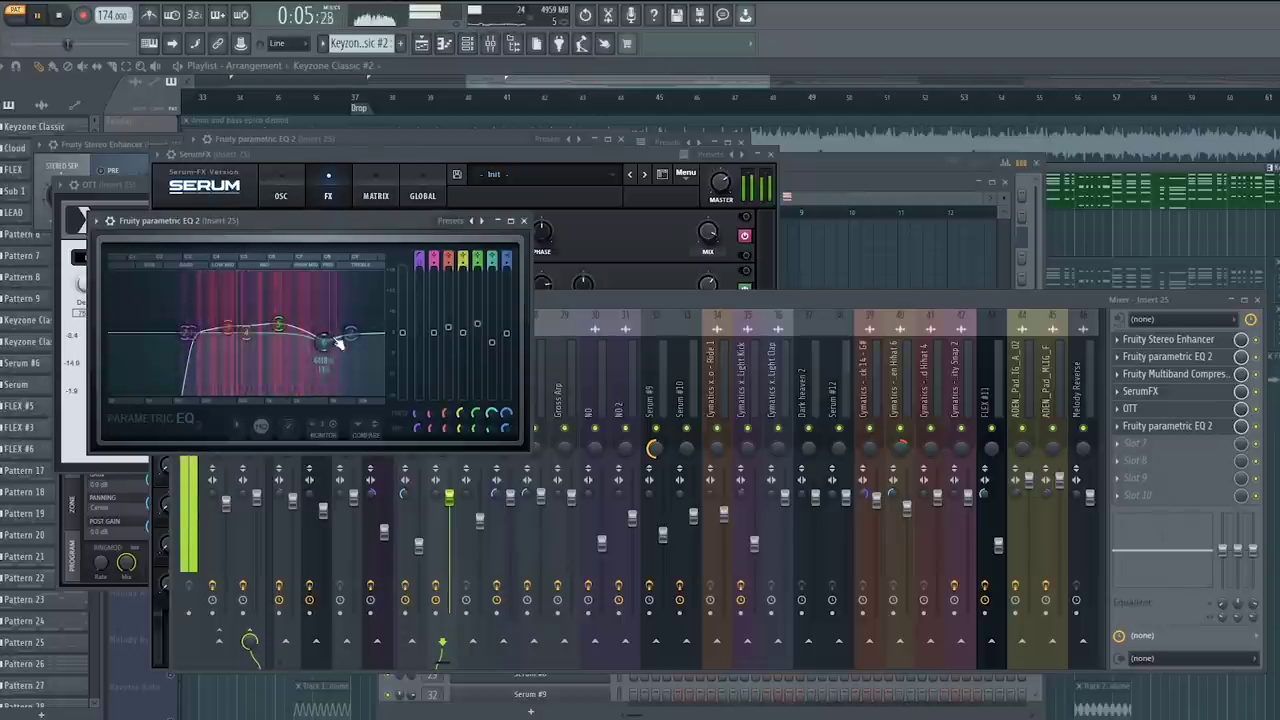
{"action": "key", "text": "space"}
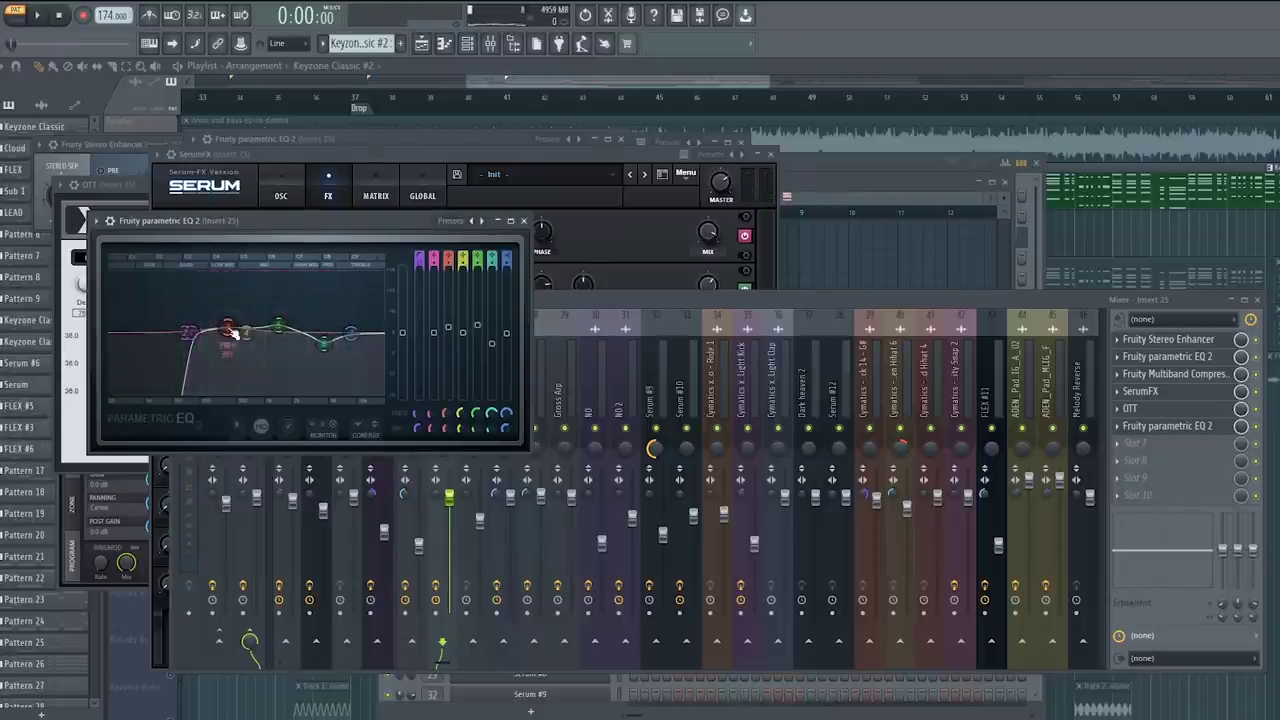
{"action": "key", "text": "space"}
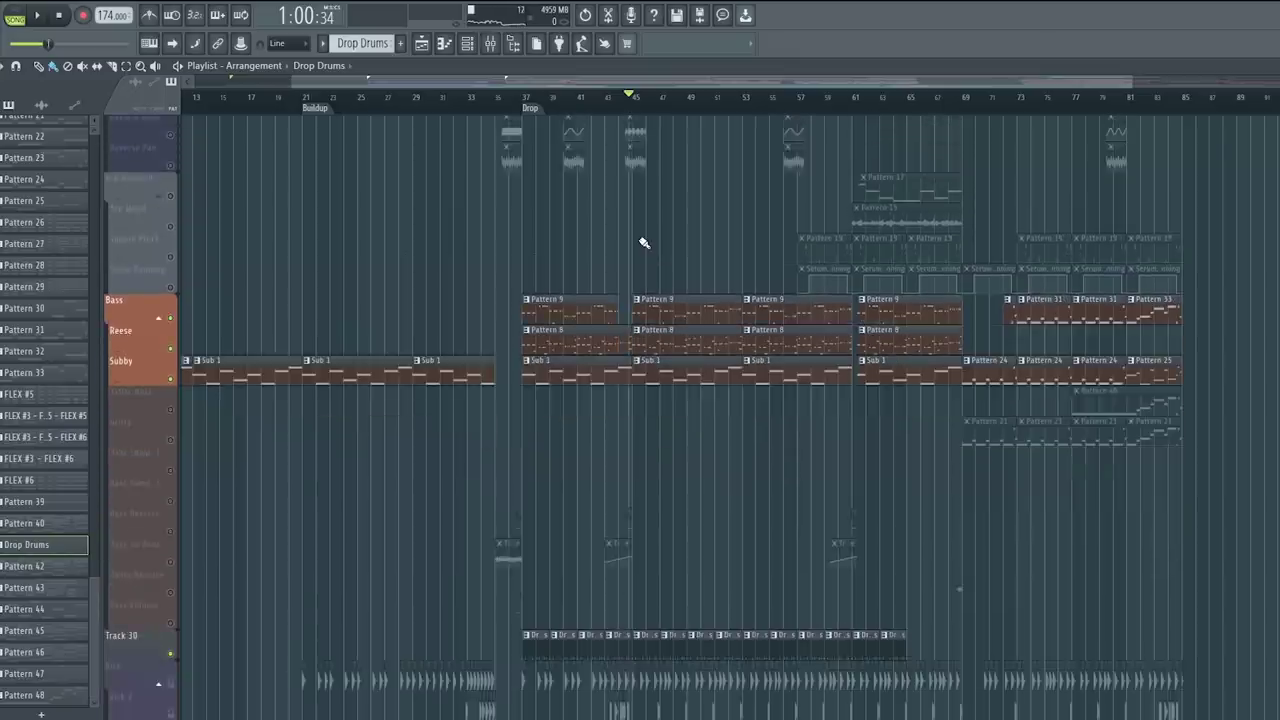
Step: Solo the Drop Chords track from bar 45 of the drop and inspect its mixer channel and effects
{"action": "scroll", "coordinate": [628, 240], "scroll_direction": "up", "scroll_amount": 3}
{"action": "scroll", "coordinate": [631, 104], "scroll_direction": "up", "scroll_amount": 5}
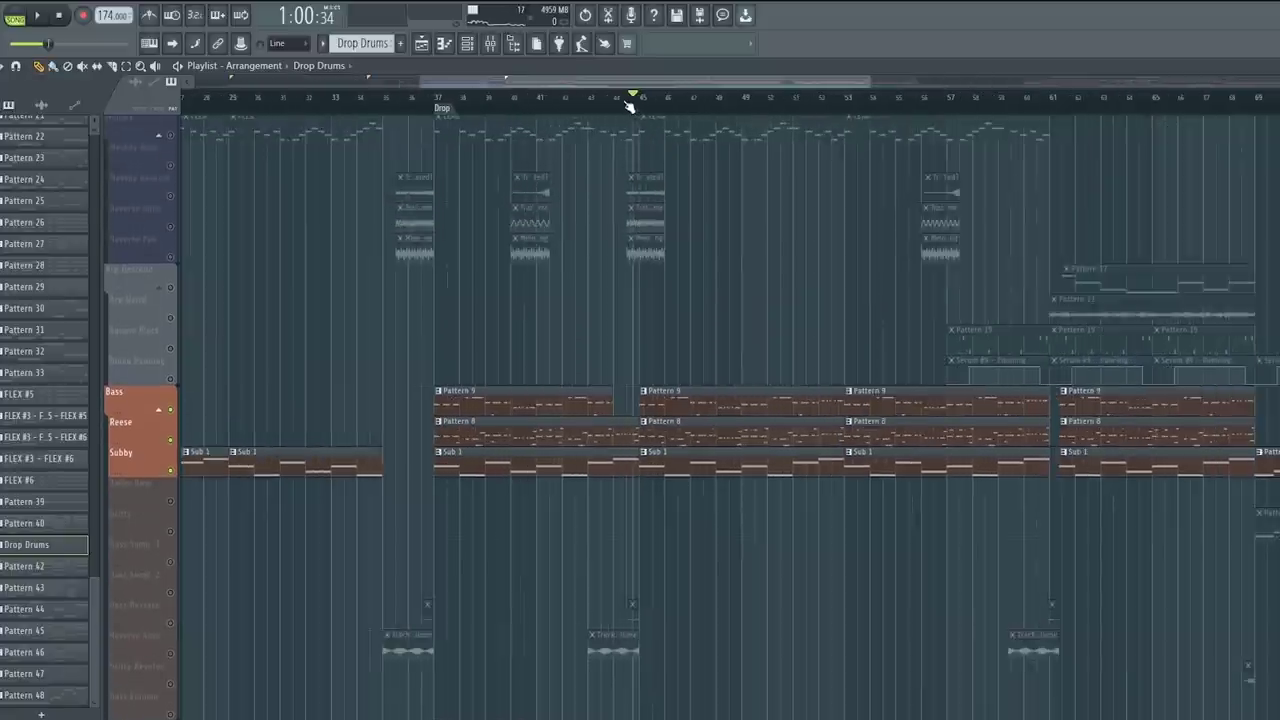
{"action": "scroll", "coordinate": [197, 261], "scroll_direction": "up", "scroll_amount": 9}
{"action": "right_click", "coordinate": [171, 231]}
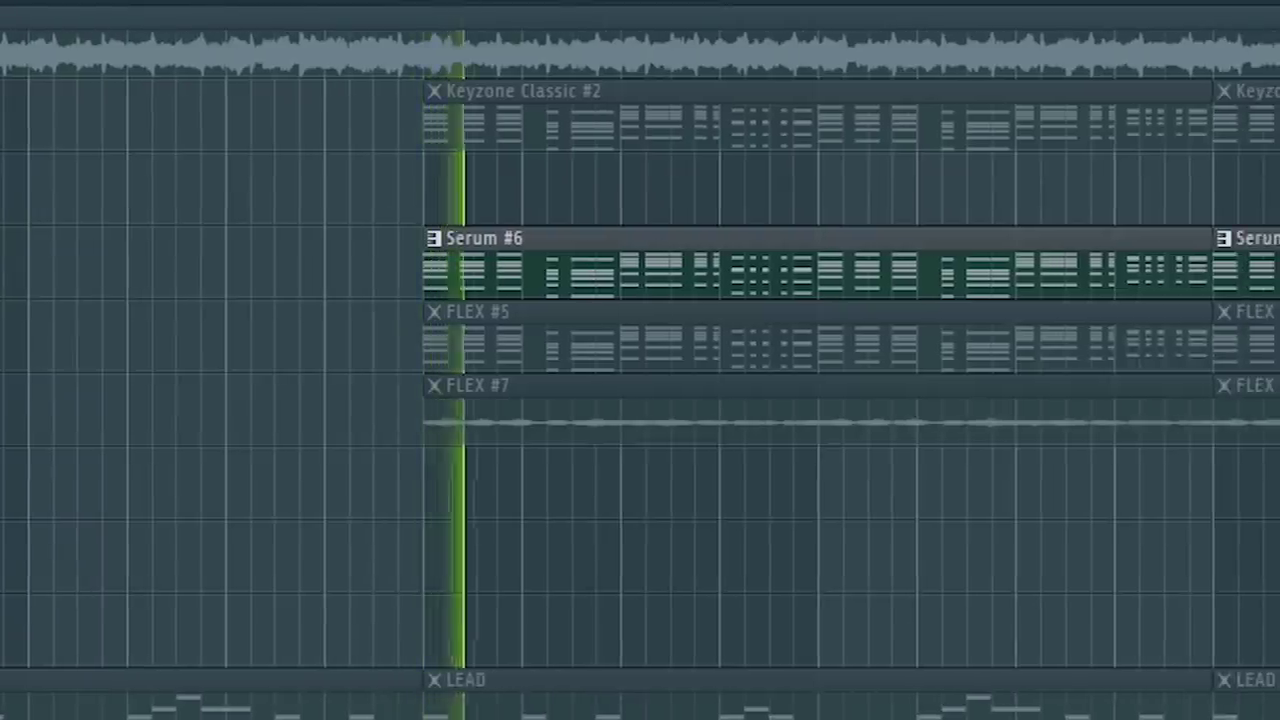
{"action": "key", "text": "F9"}
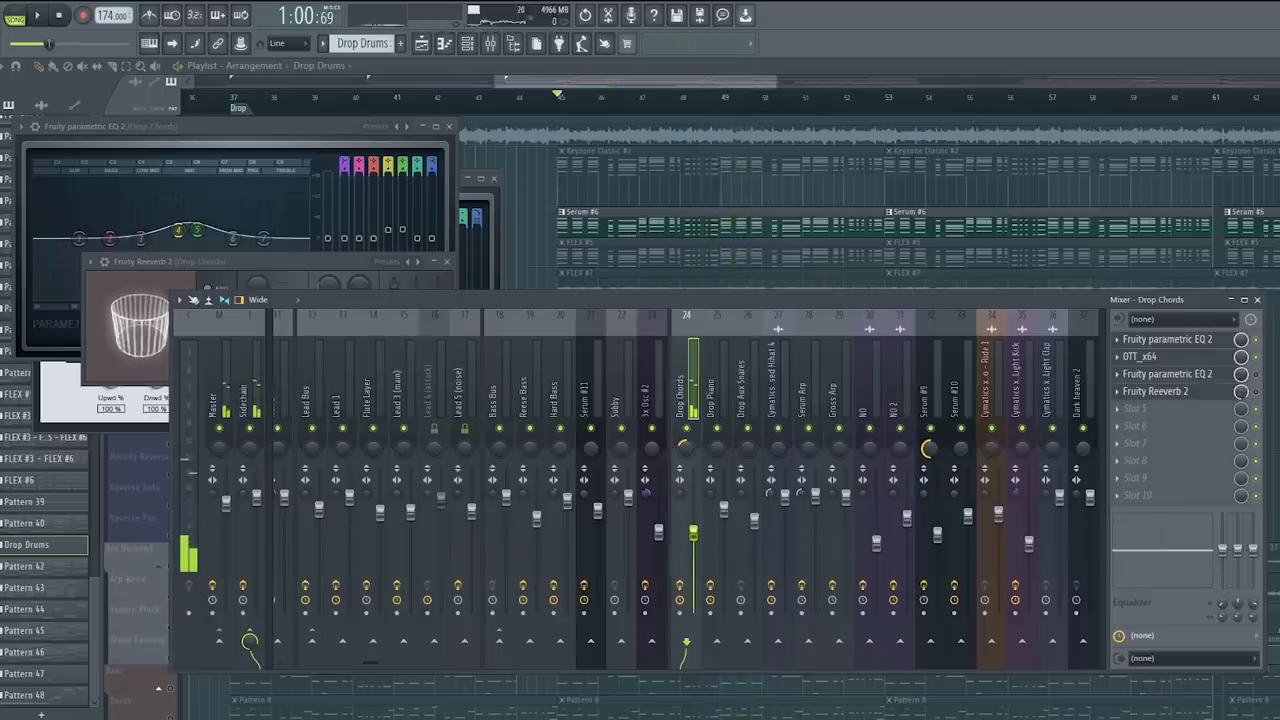
Step: Bring the Piano track in alongside the Drop Chords and audition the two together from bar 45
{"action": "key", "text": "F12"}
{"action": "left_click", "coordinate": [172, 171]}
{"action": "key", "text": "space"}
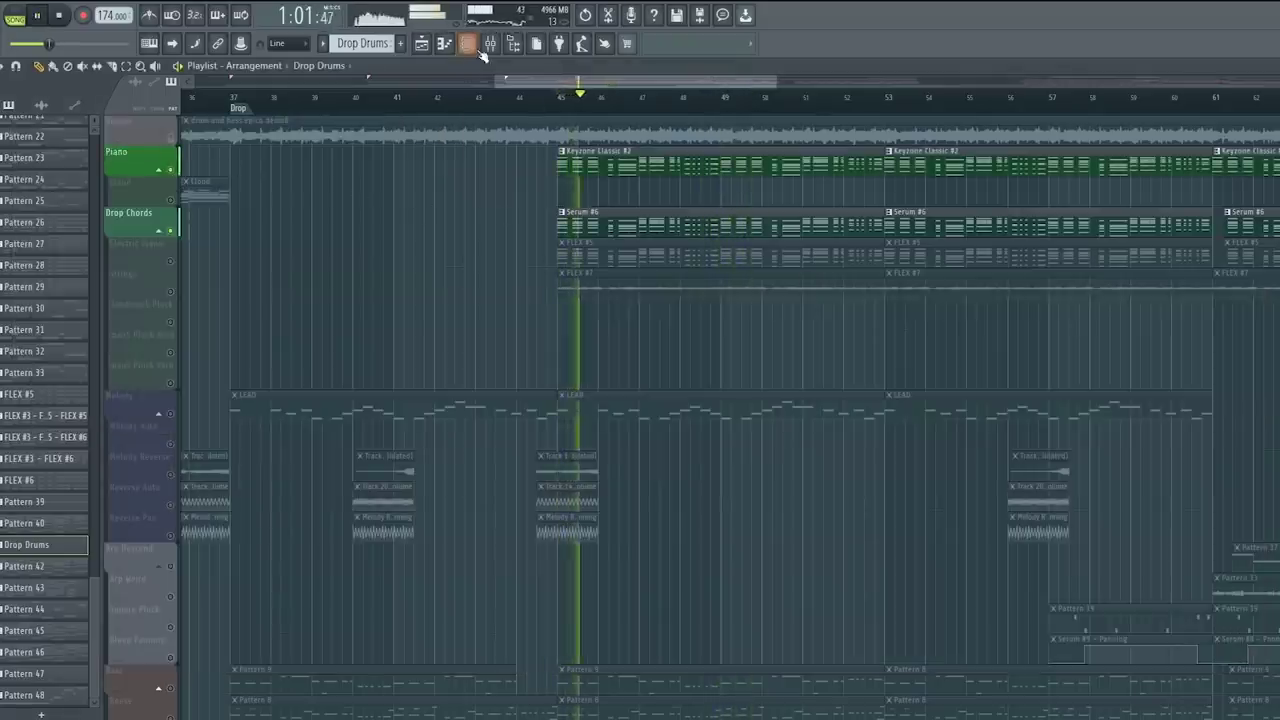
{"action": "left_click", "coordinate": [490, 43]}
{"action": "left_click", "coordinate": [490, 43]}
{"action": "key", "text": "space"}
Step: Solo the Electric Piano track, play it from bar 45 and open the FLEX #5 instrument behind it
{"action": "right_click", "coordinate": [157, 255]}
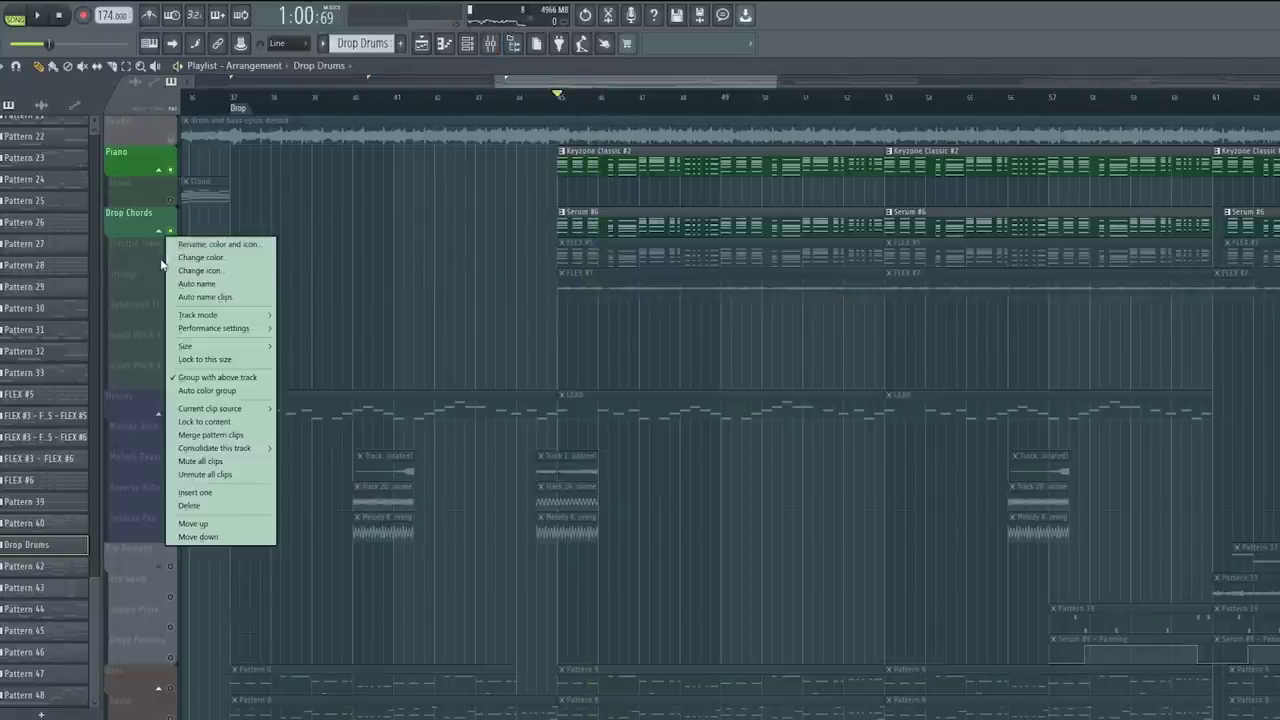
{"action": "left_click", "coordinate": [171, 265]}
{"action": "key", "text": "space"}
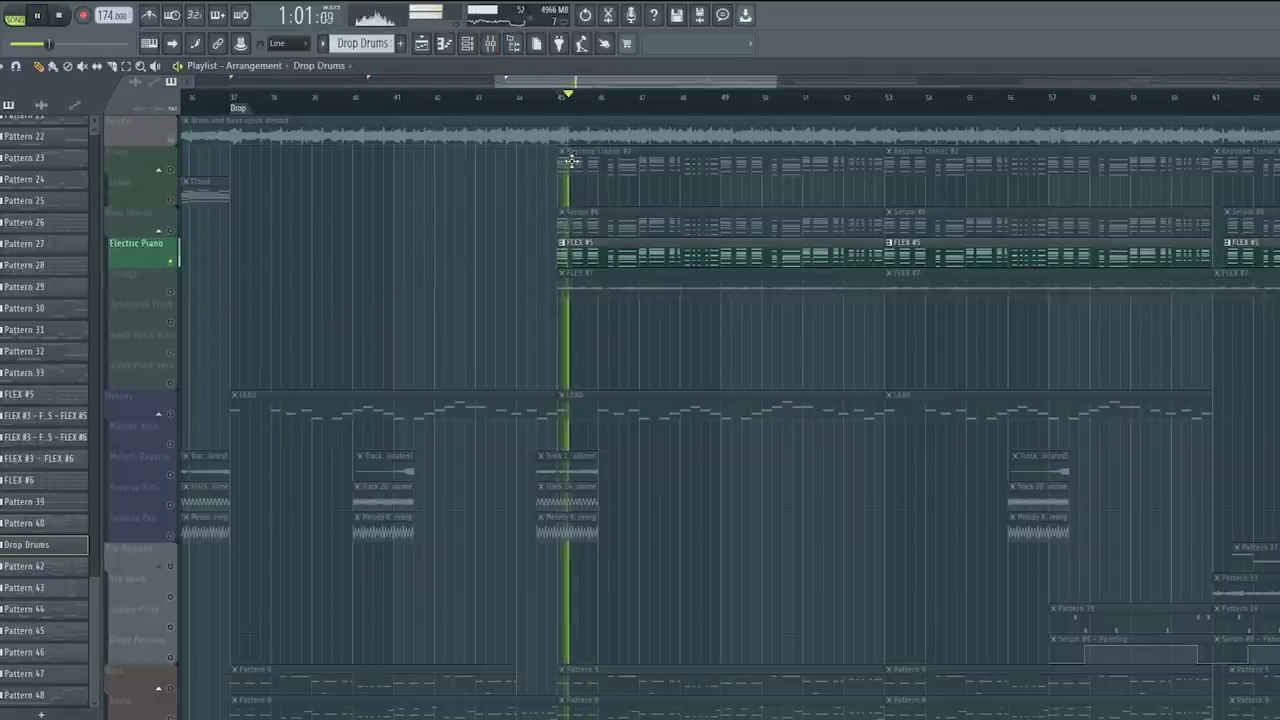
{"action": "left_click", "coordinate": [490, 43]}
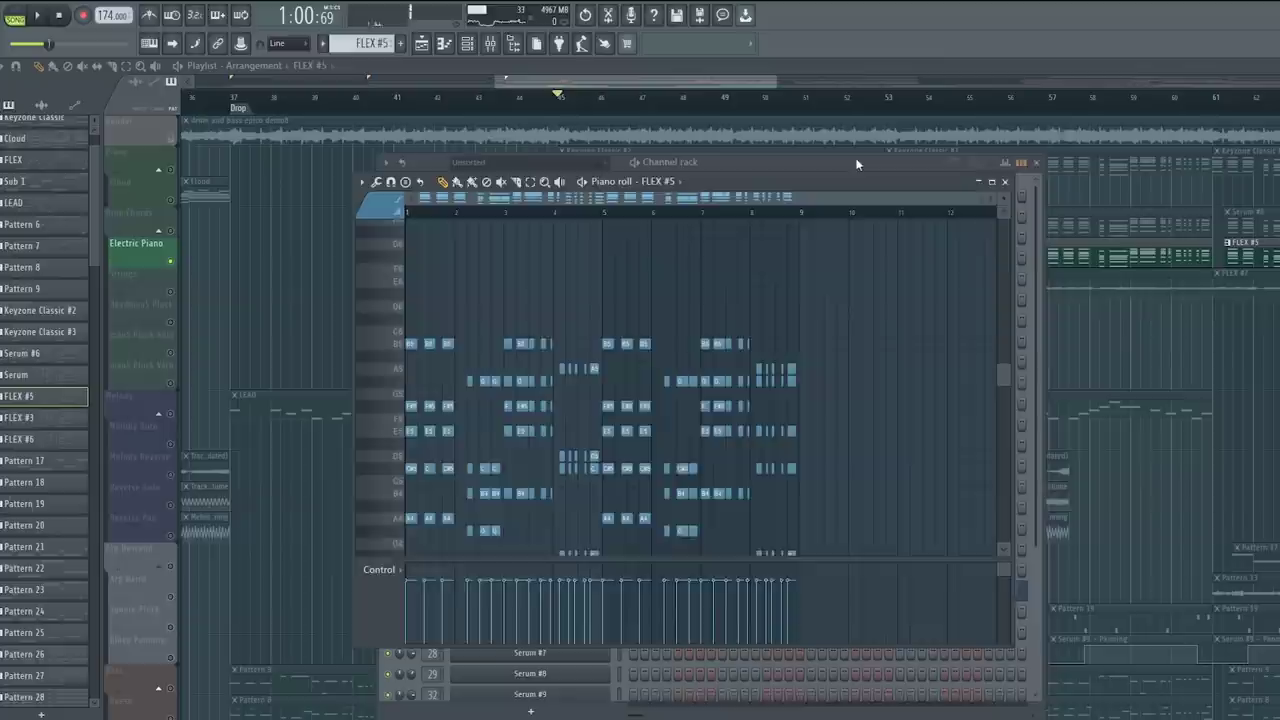
{"action": "left_click", "coordinate": [857, 163]}
{"action": "left_click", "coordinate": [530, 590]}
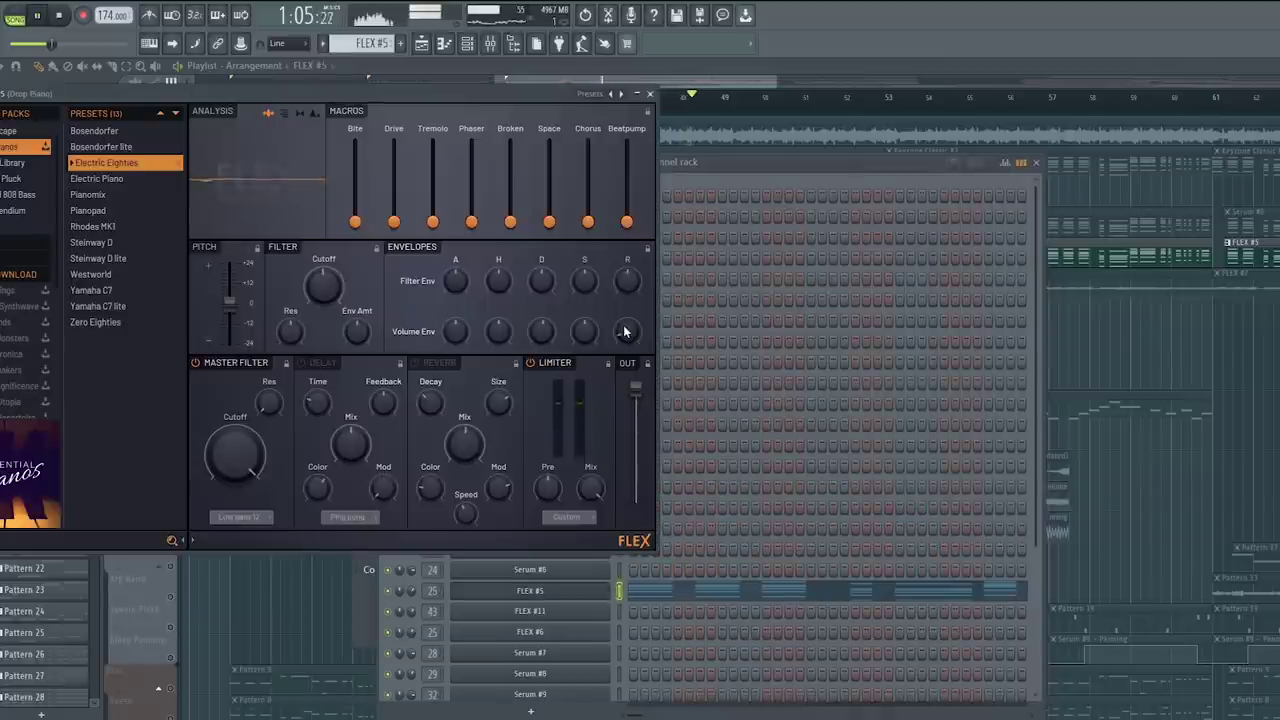
Step: Audition the piano, chords and electric piano with the melody and bass, checking the Drop Chords channel in the mixer
{"action": "key", "text": "F12"}
{"action": "left_click", "coordinate": [490, 45]}
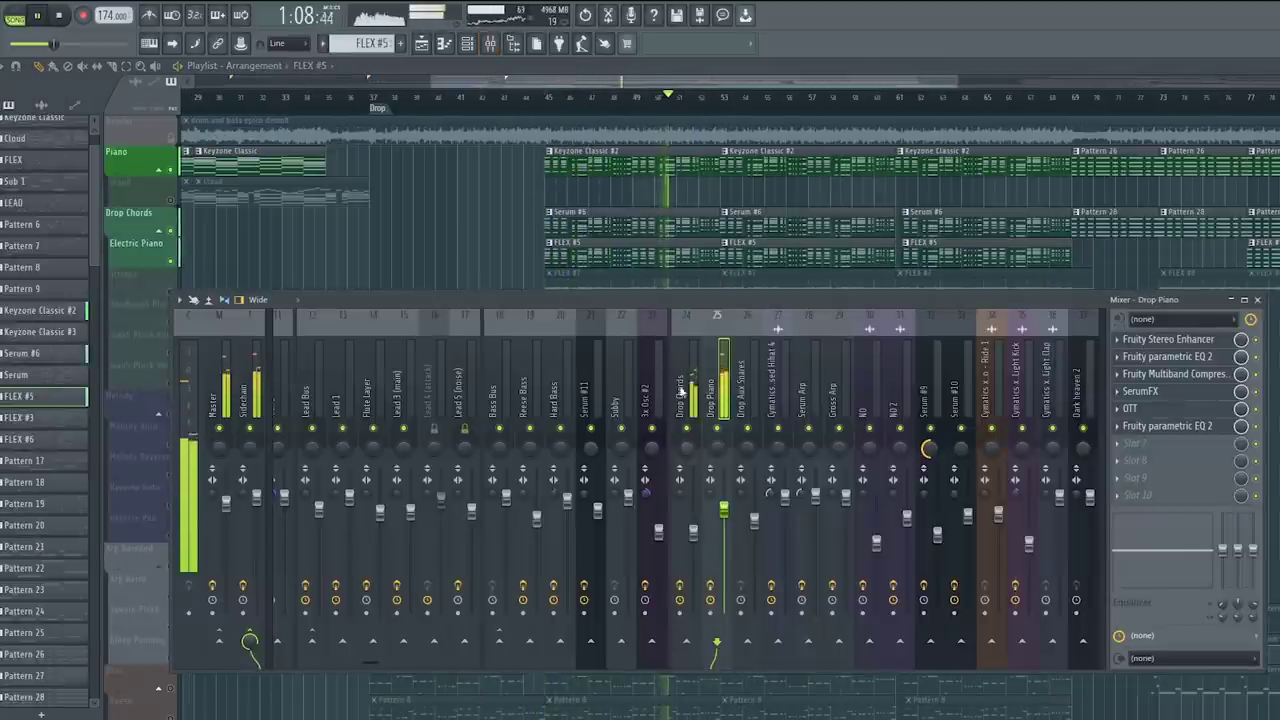
{"action": "left_click", "coordinate": [697, 438]}
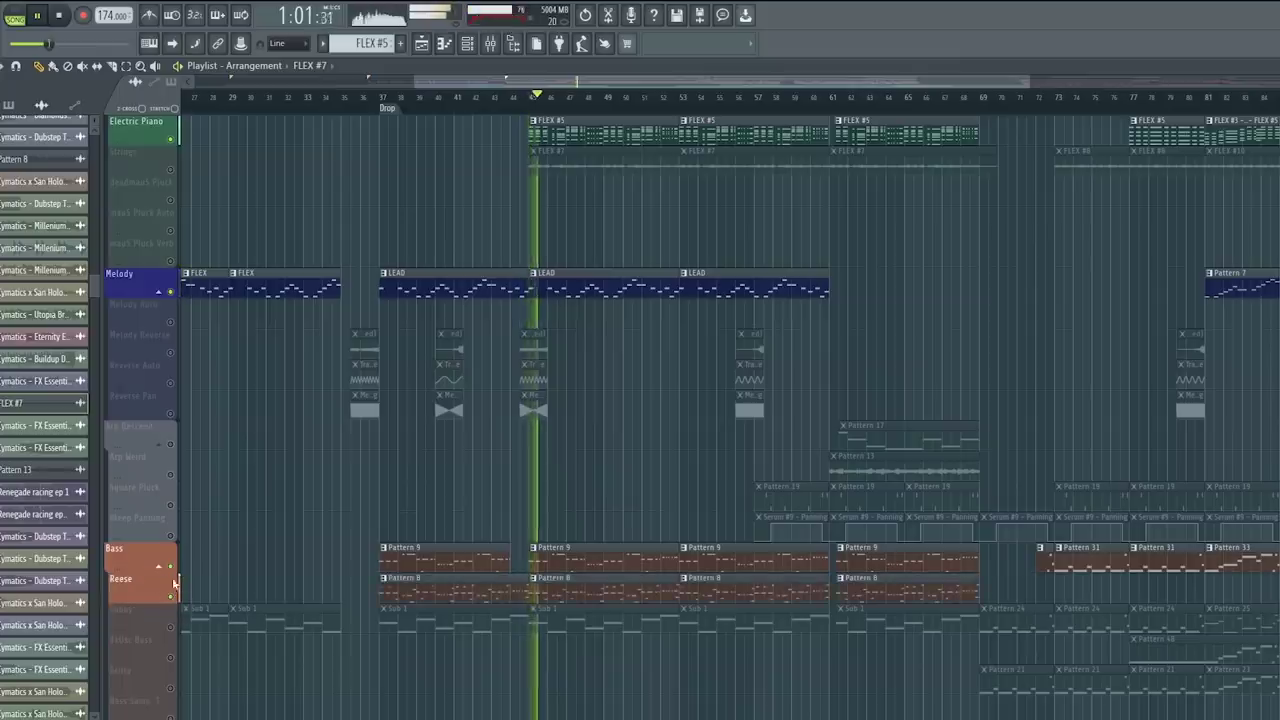
{"action": "scroll", "coordinate": [168, 615], "scroll_direction": "down", "scroll_amount": 3}
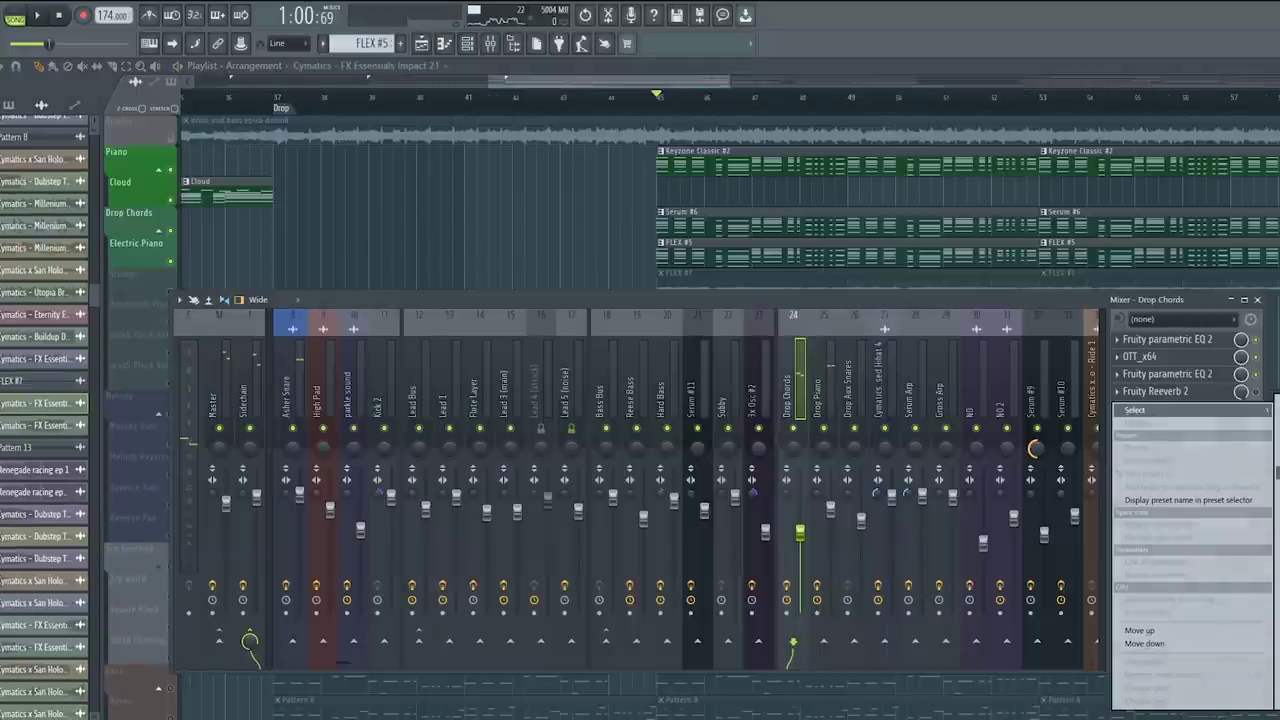
{"action": "left_click", "coordinate": [604, 397]}
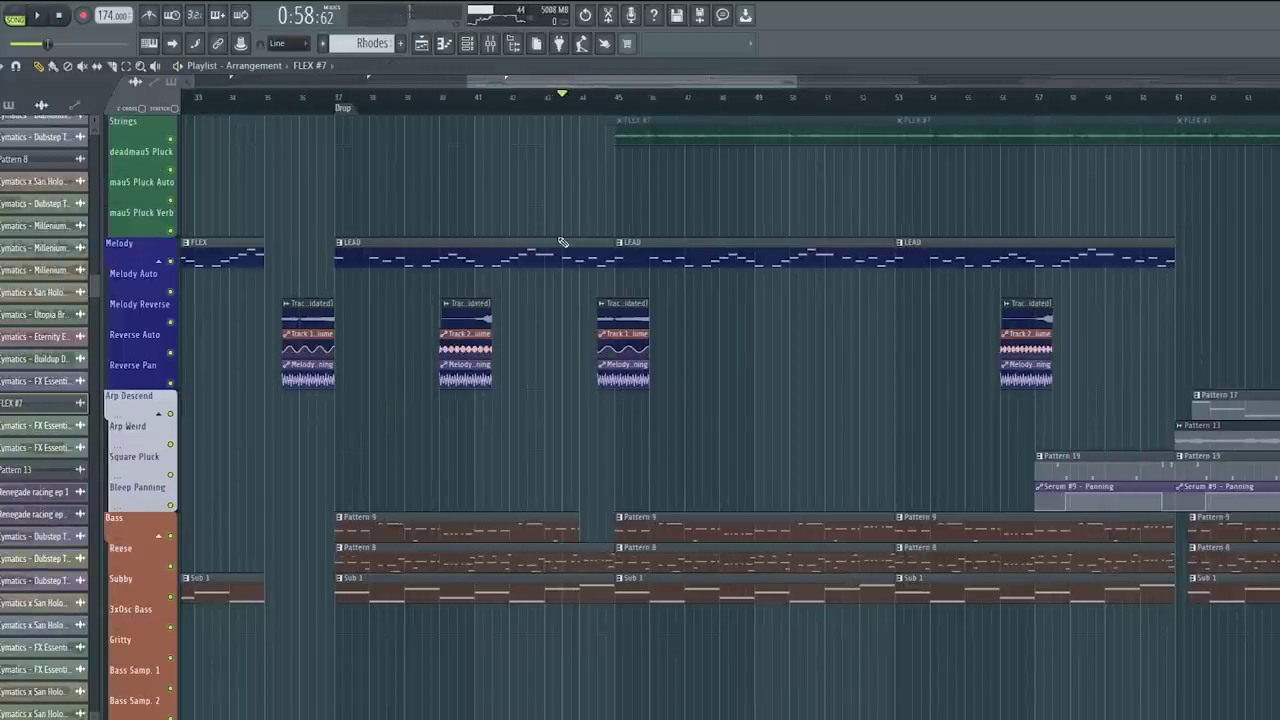
Step: Solo the Melody Reverse, Reverse Auto and Reverse Pan tracks and inspect the sampler settings of the Track 14 clip before the drop
{"action": "scroll", "coordinate": [566, 240], "scroll_direction": "down", "scroll_amount": 5}
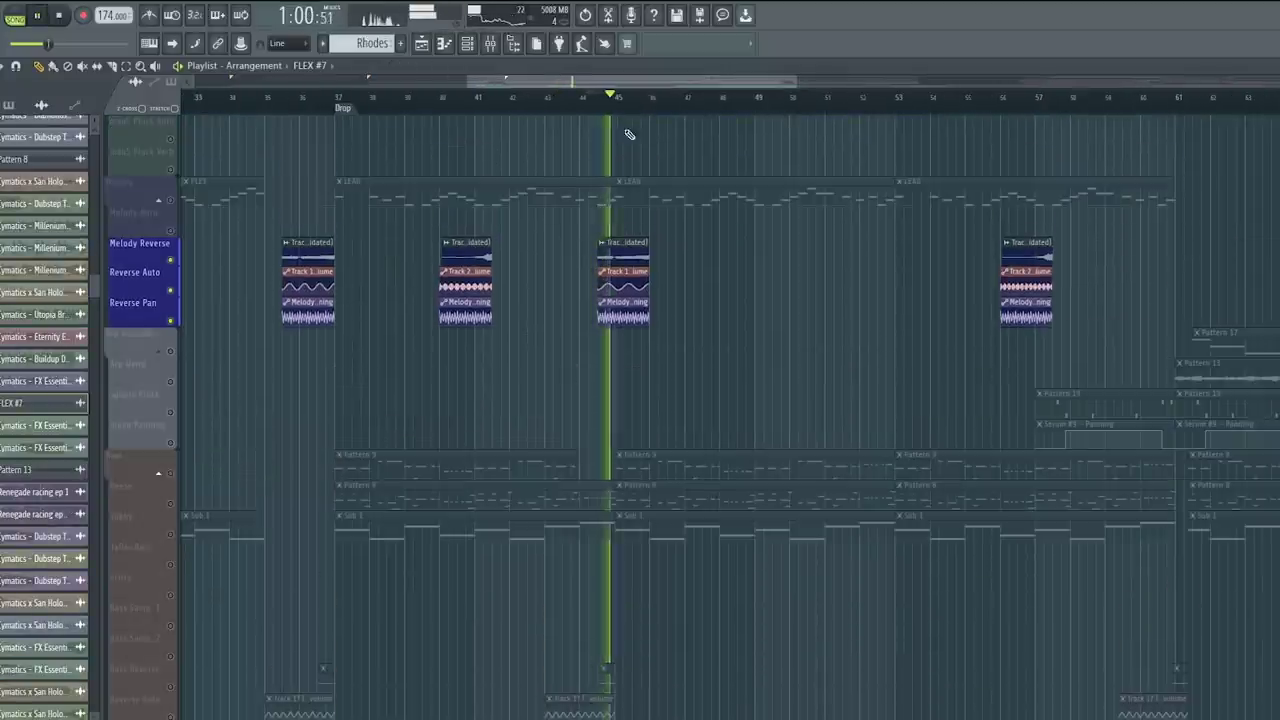
{"action": "scroll", "coordinate": [611, 104], "scroll_direction": "down", "scroll_amount": 2}
{"action": "key", "text": "space"}
{"action": "scroll", "coordinate": [417, 108], "scroll_direction": "up", "scroll_amount": 5}
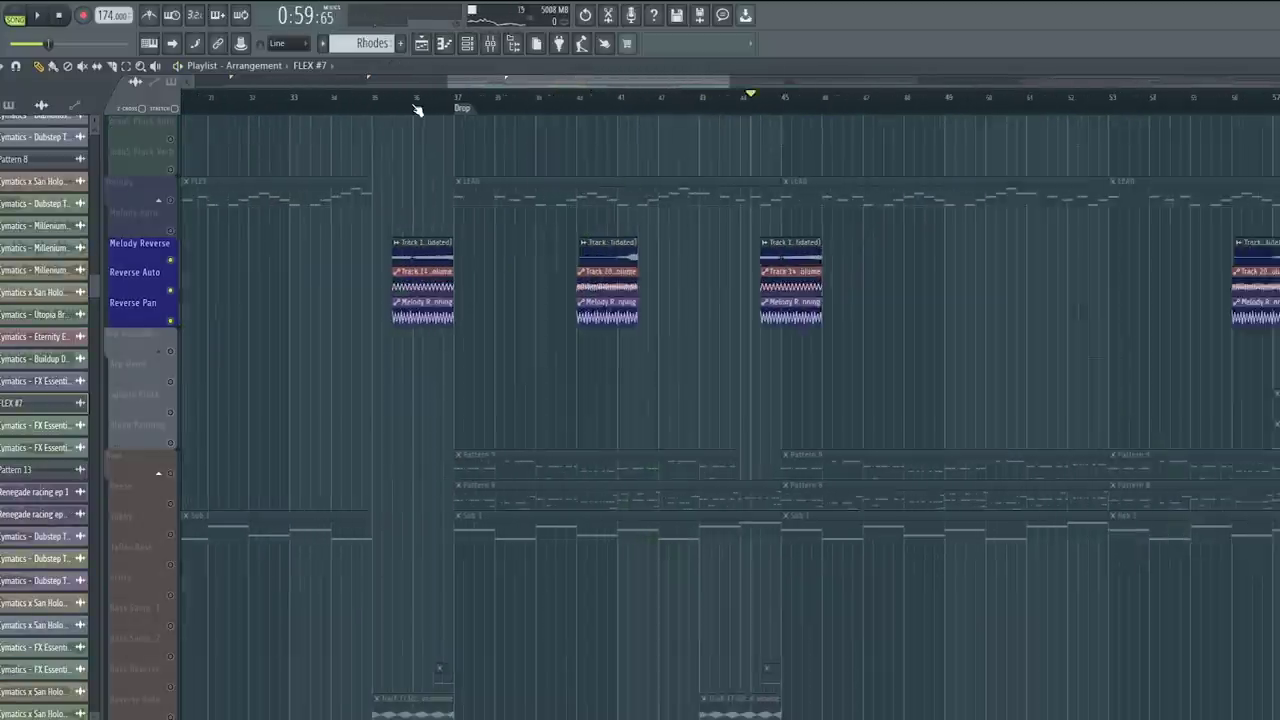
{"action": "scroll", "coordinate": [417, 108], "scroll_direction": "down", "scroll_amount": 5}
{"action": "double_click", "coordinate": [430, 248]}
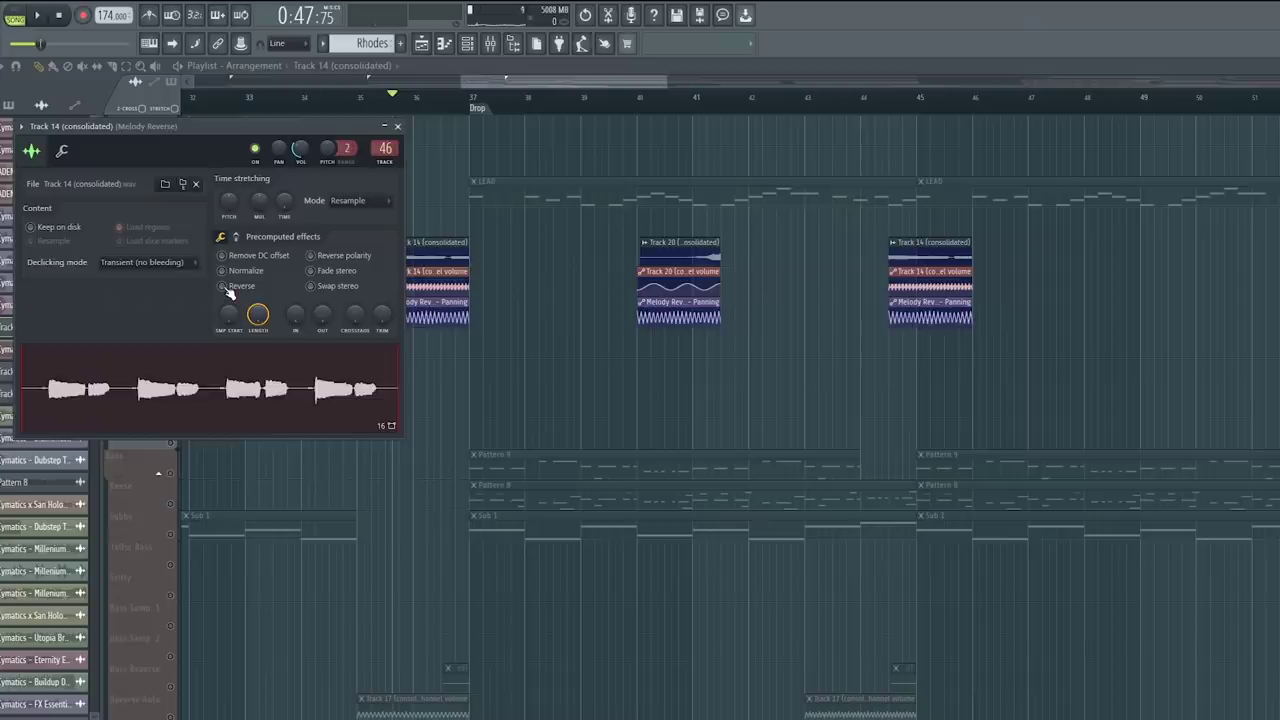
{"action": "left_click", "coordinate": [397, 127]}
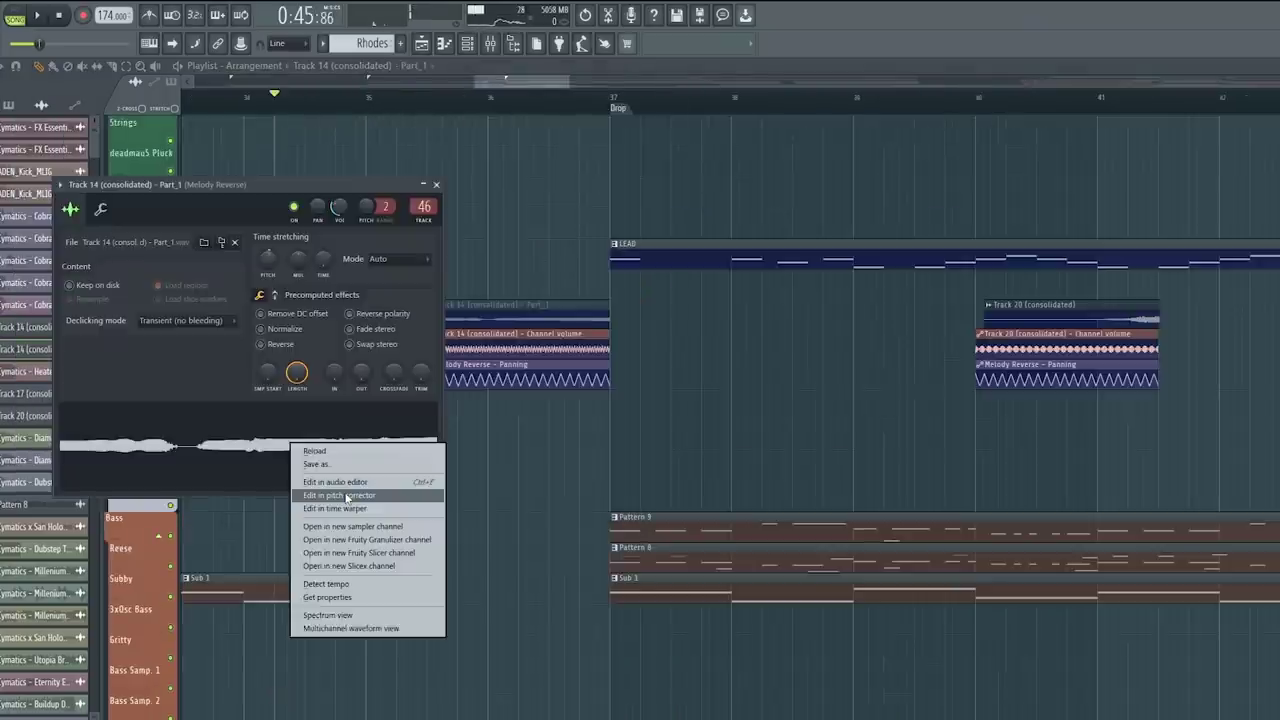
Step: Edit the Track 14 (consolidated) - Part_1 sample in the Newtone pitch corrector and load the result back into its channel
{"action": "left_click", "coordinate": [346, 490]}
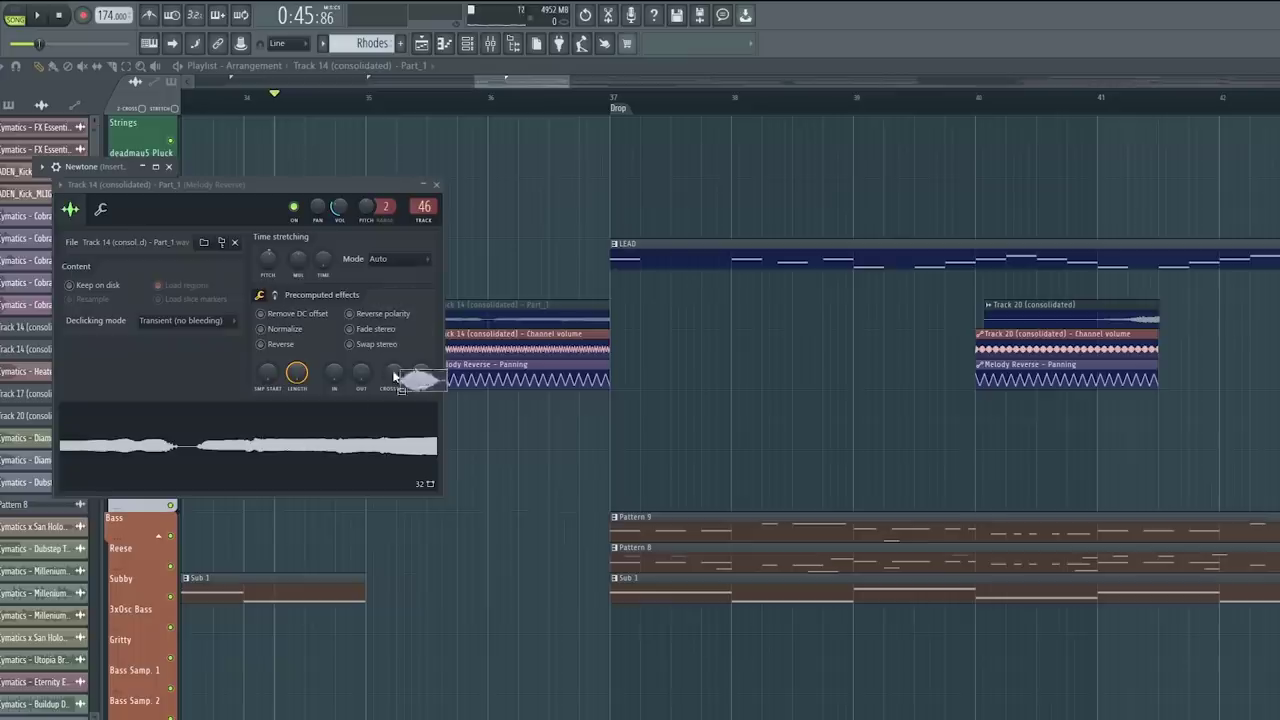
{"action": "left_click_drag", "start_coordinate": [397, 377], "coordinate": [371, 423]}
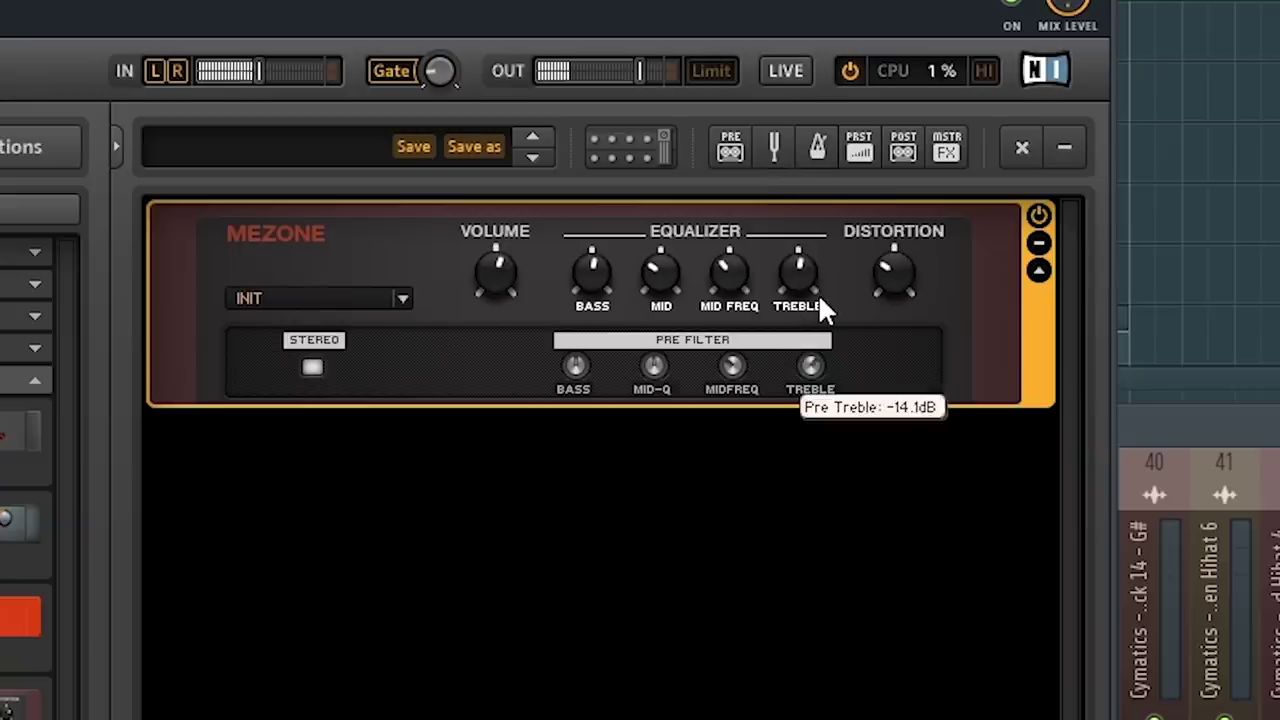
Step: Adjust the pre-filter treble of the Mezone distortion in Melody Reverse's Guitar Rig 5, and check the ValhallaSupermassive effect
{"action": "left_click_drag", "start_coordinate": [818, 300], "coordinate": [817, 337]}
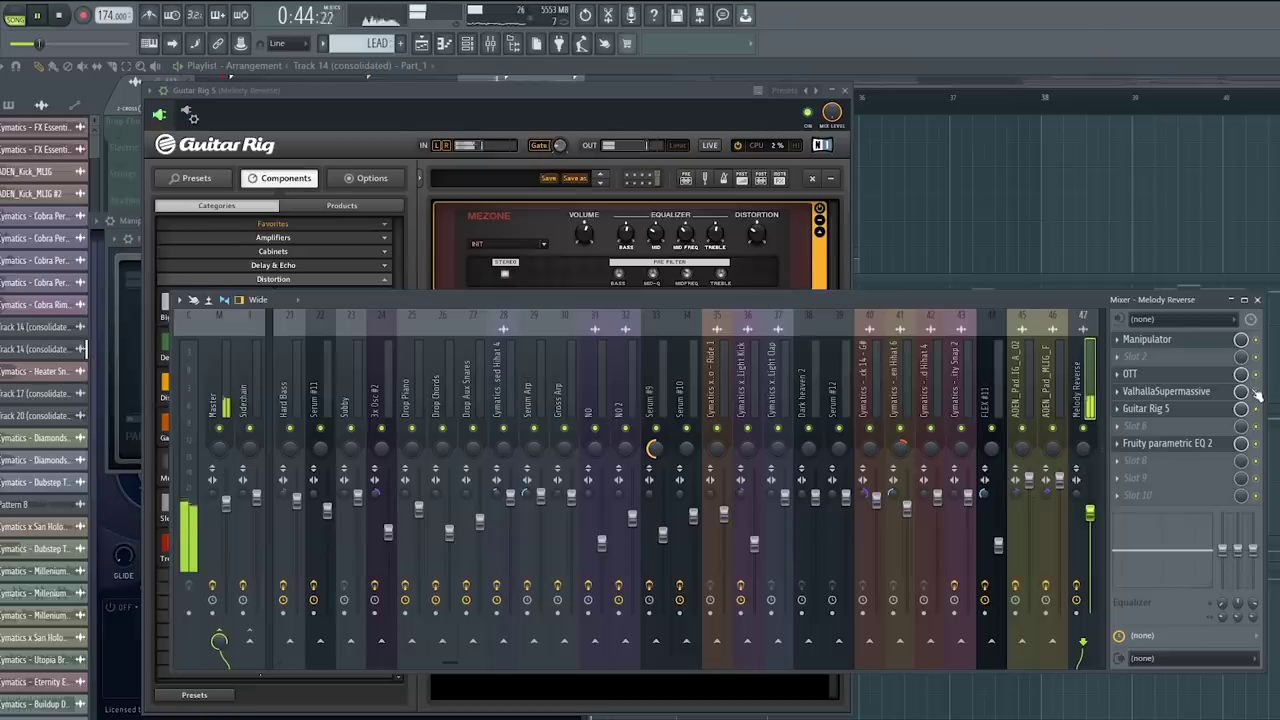
{"action": "left_click", "coordinate": [1185, 394]}
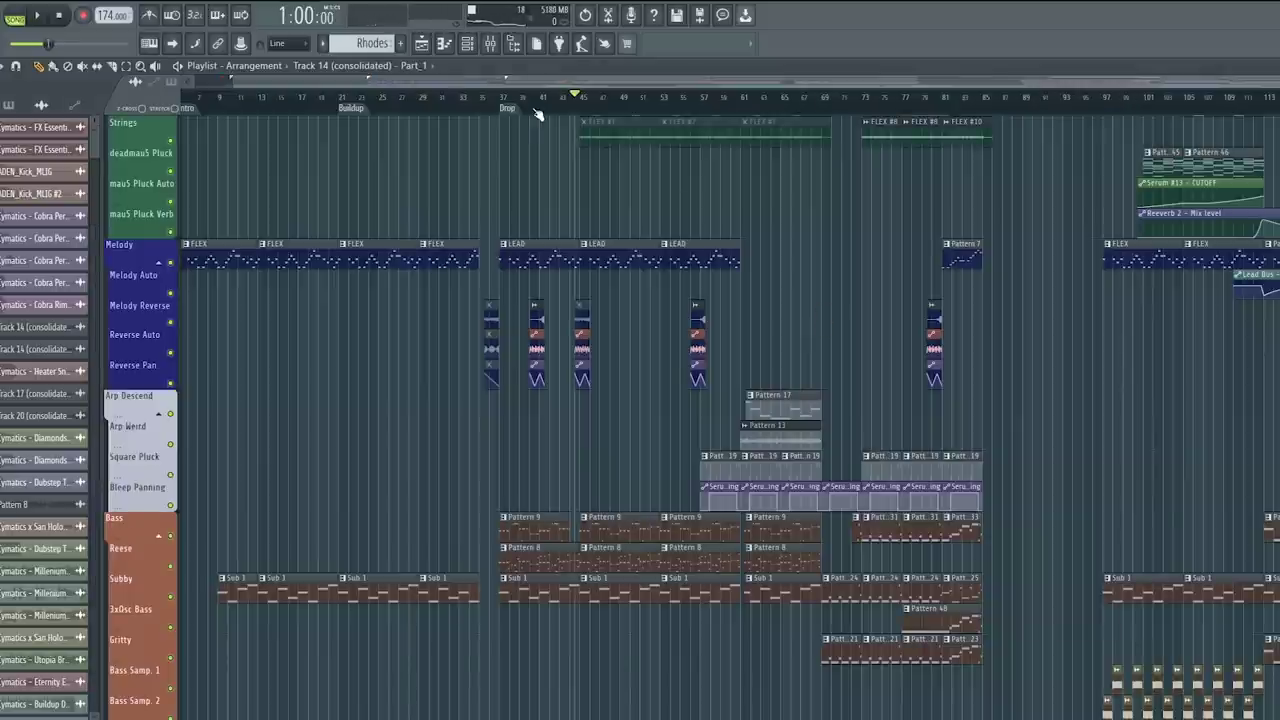
Step: Place the CW_Impact 01 sample on the FX track so it hits at the Intro marker, and audition it
{"action": "scroll", "coordinate": [537, 113], "scroll_direction": "down", "scroll_amount": 1}
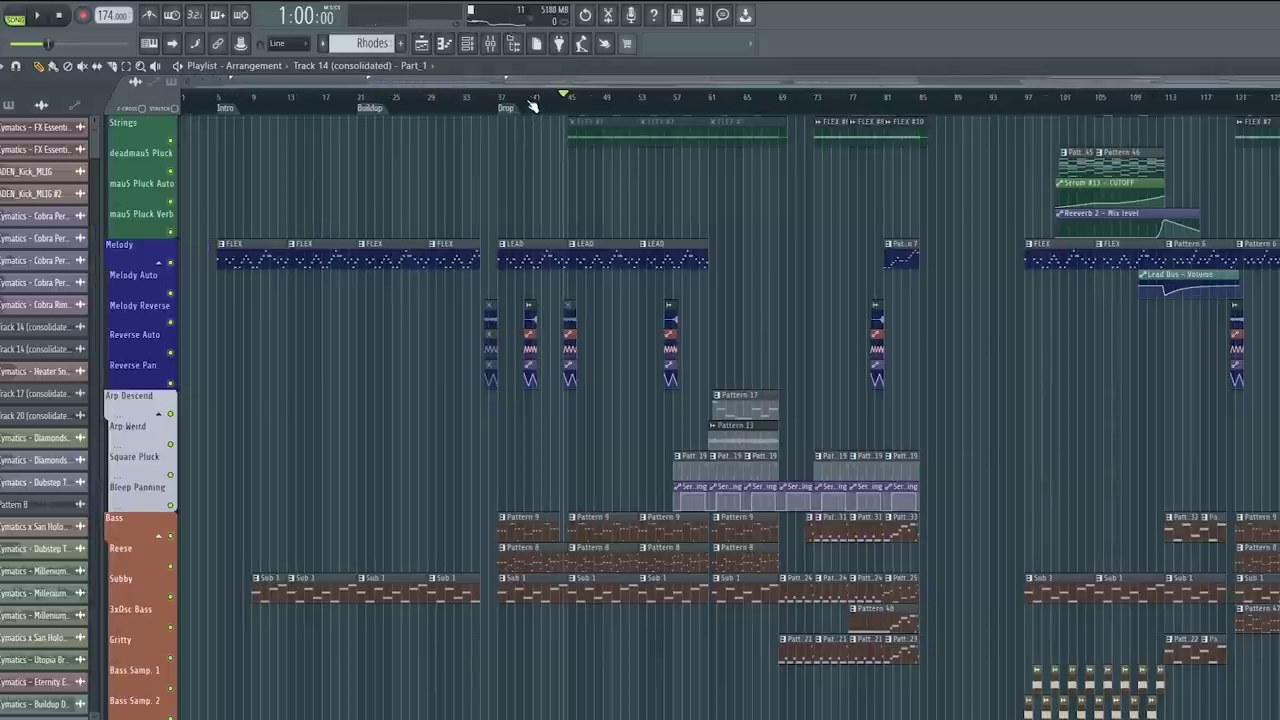
{"action": "scroll", "coordinate": [195, 108], "scroll_direction": "up", "scroll_amount": 3}
{"action": "scroll", "coordinate": [266, 177], "scroll_direction": "up", "scroll_amount": 1}
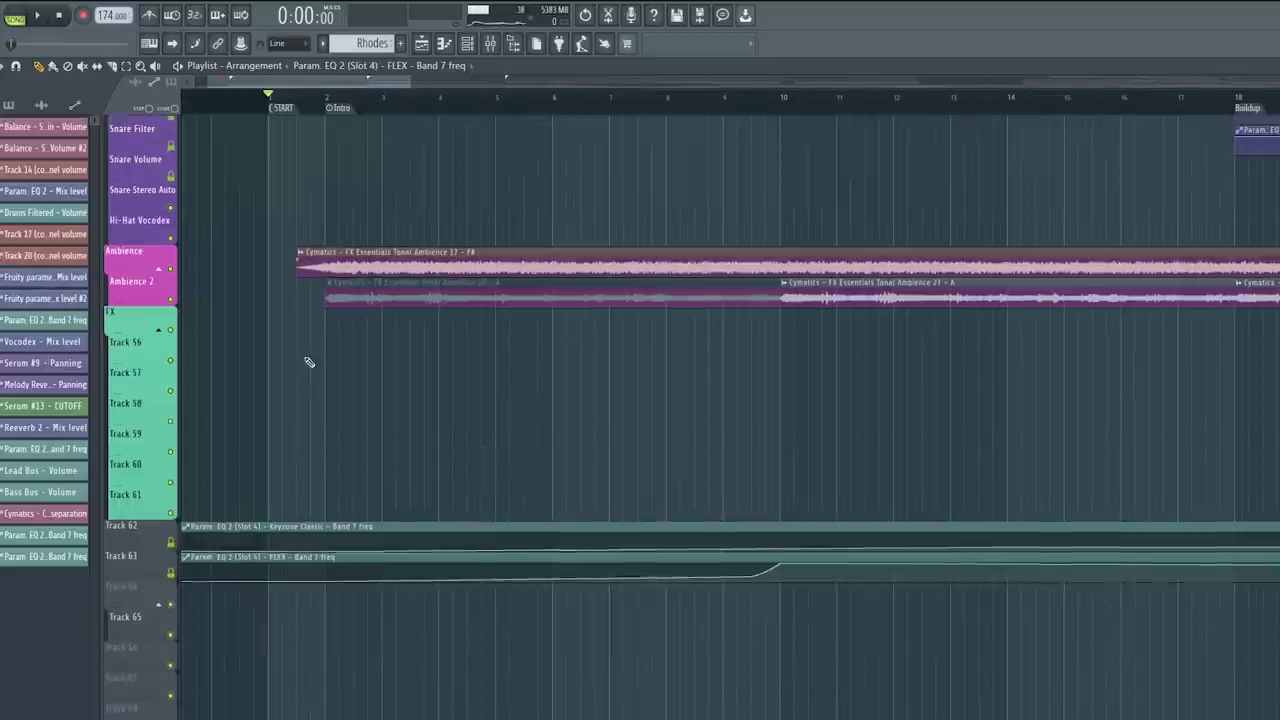
{"action": "scroll", "coordinate": [314, 380], "scroll_direction": "up", "scroll_amount": 2}
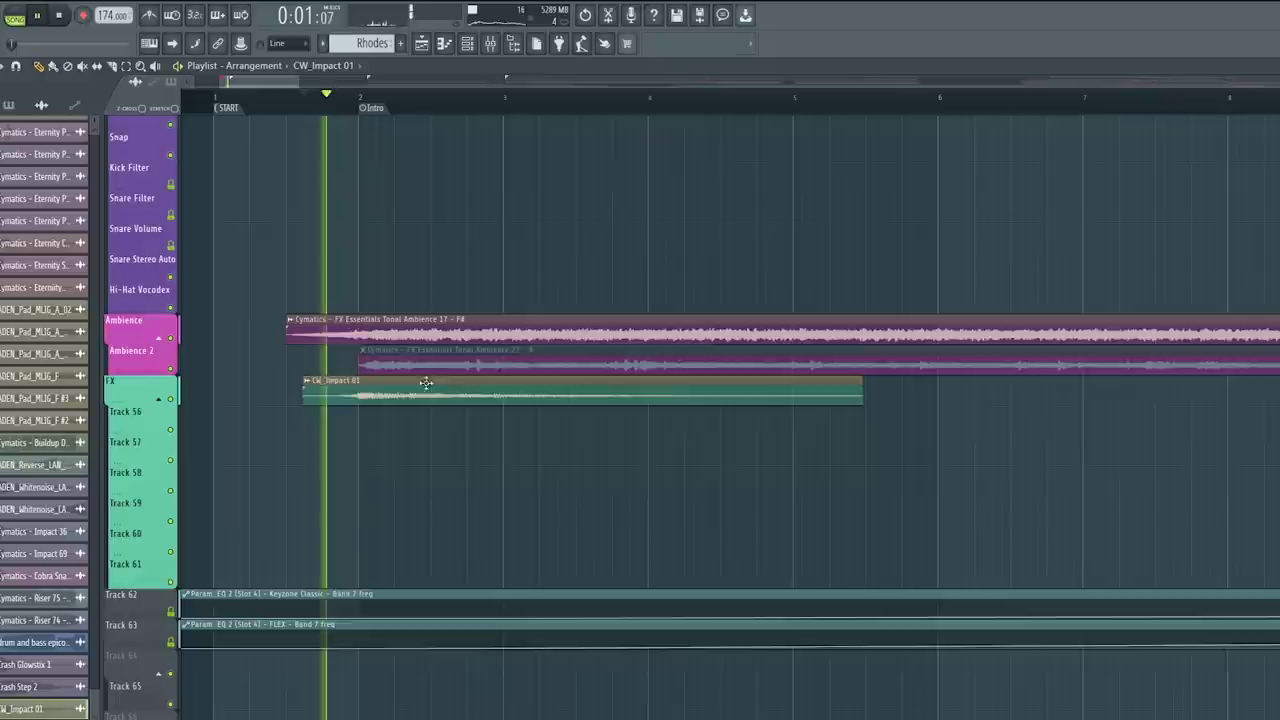
{"action": "scroll", "coordinate": [420, 100], "scroll_direction": "down", "scroll_amount": 3}
{"action": "key", "text": "space"}
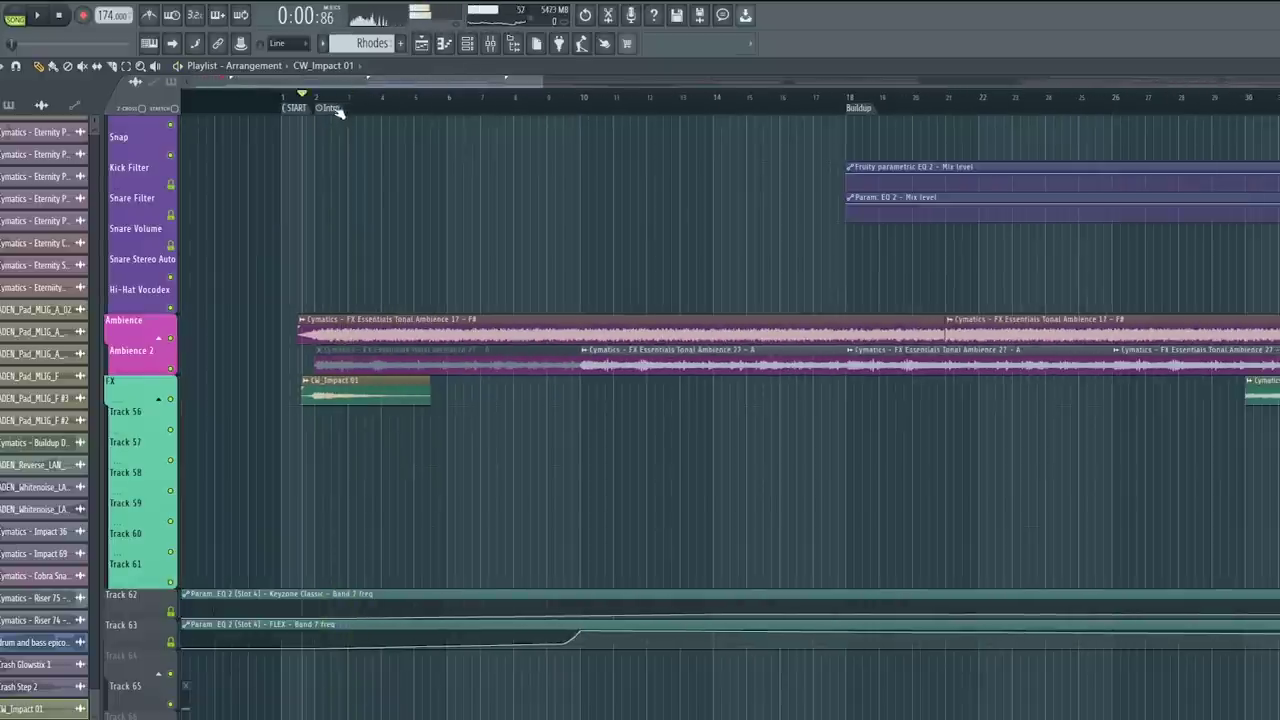
{"action": "scroll", "coordinate": [303, 100], "scroll_direction": "up", "scroll_amount": 3}
{"action": "scroll", "coordinate": [387, 279], "scroll_direction": "down", "scroll_amount": 3}
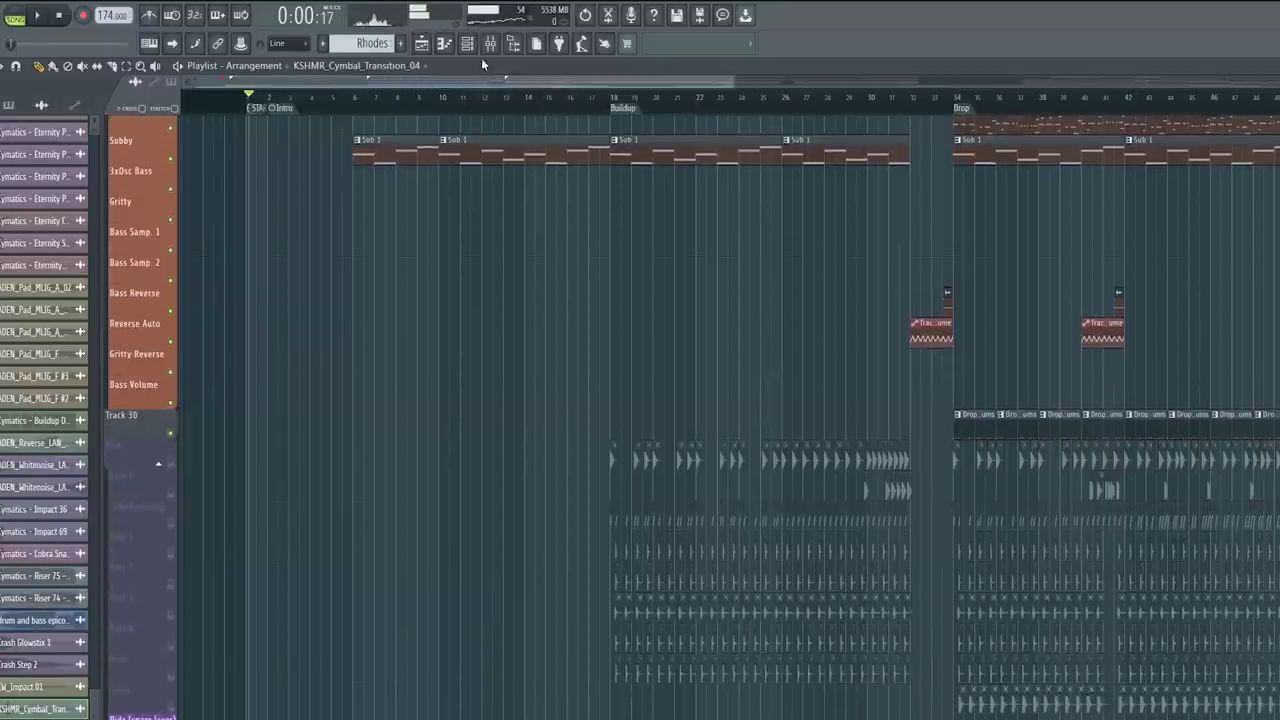
Step: Automate the Sub Bass channel's Balance volume on Track 64 with a curve rising gradually to the Drop marker
{"action": "left_click", "coordinate": [489, 44]}
{"action": "left_click", "coordinate": [489, 44]}
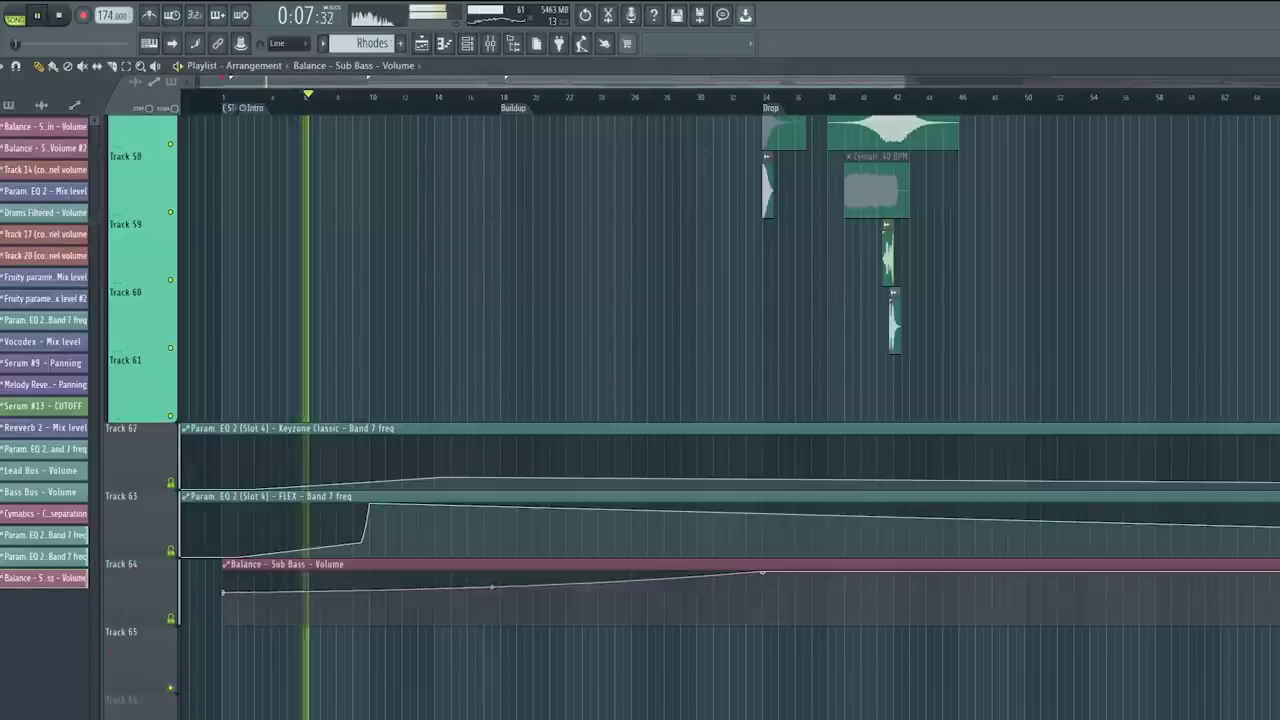
{"action": "scroll", "coordinate": [340, 223], "scroll_direction": "up", "scroll_amount": 9}
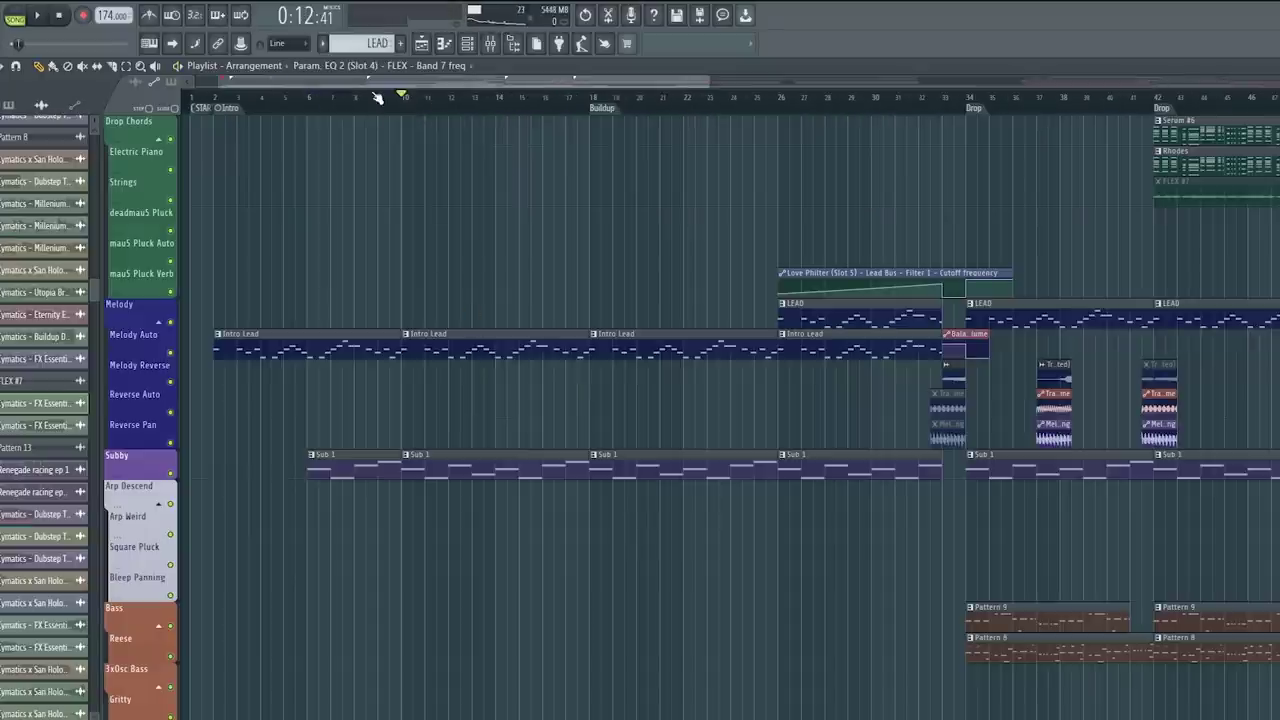
Step: Duplicate the Intro Lead clip at bar 10 onto the Melody Reverse track directly below it
{"action": "scroll", "coordinate": [377, 97], "scroll_direction": "up", "scroll_amount": 4}
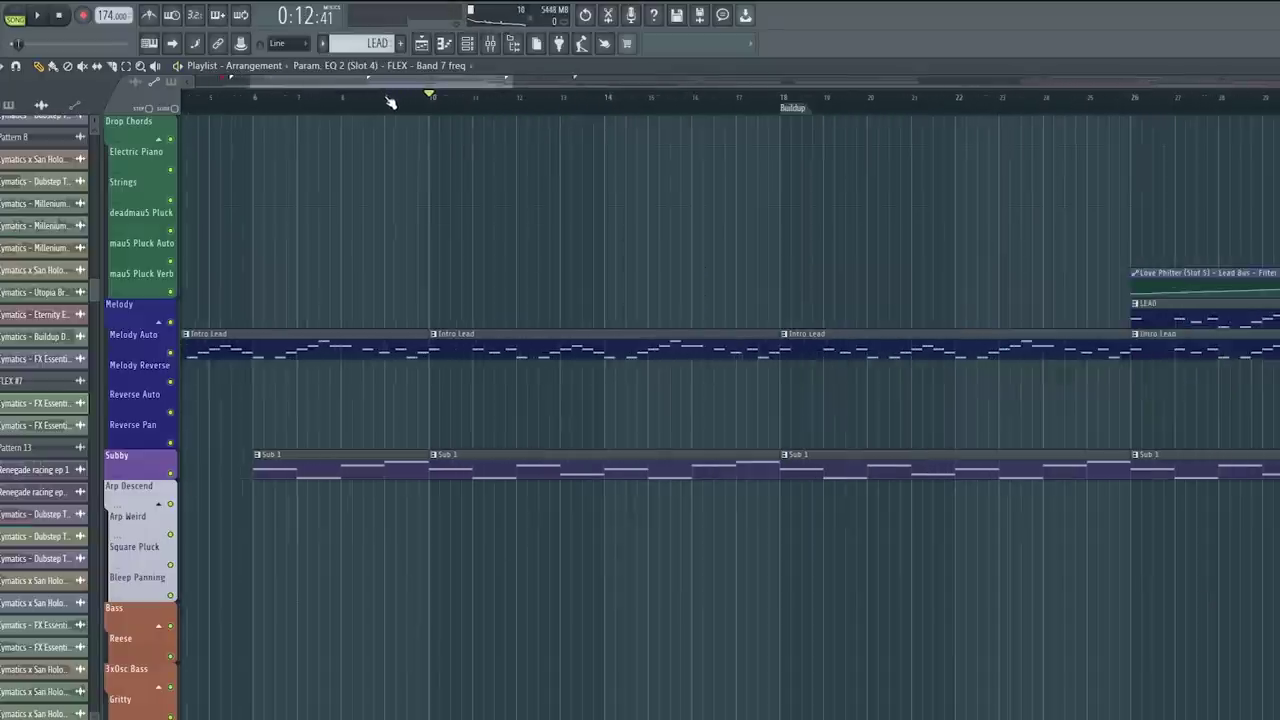
{"action": "scroll", "coordinate": [523, 266], "scroll_direction": "down", "scroll_amount": 4}
{"action": "scroll", "coordinate": [470, 310], "scroll_direction": "up", "scroll_amount": 1}
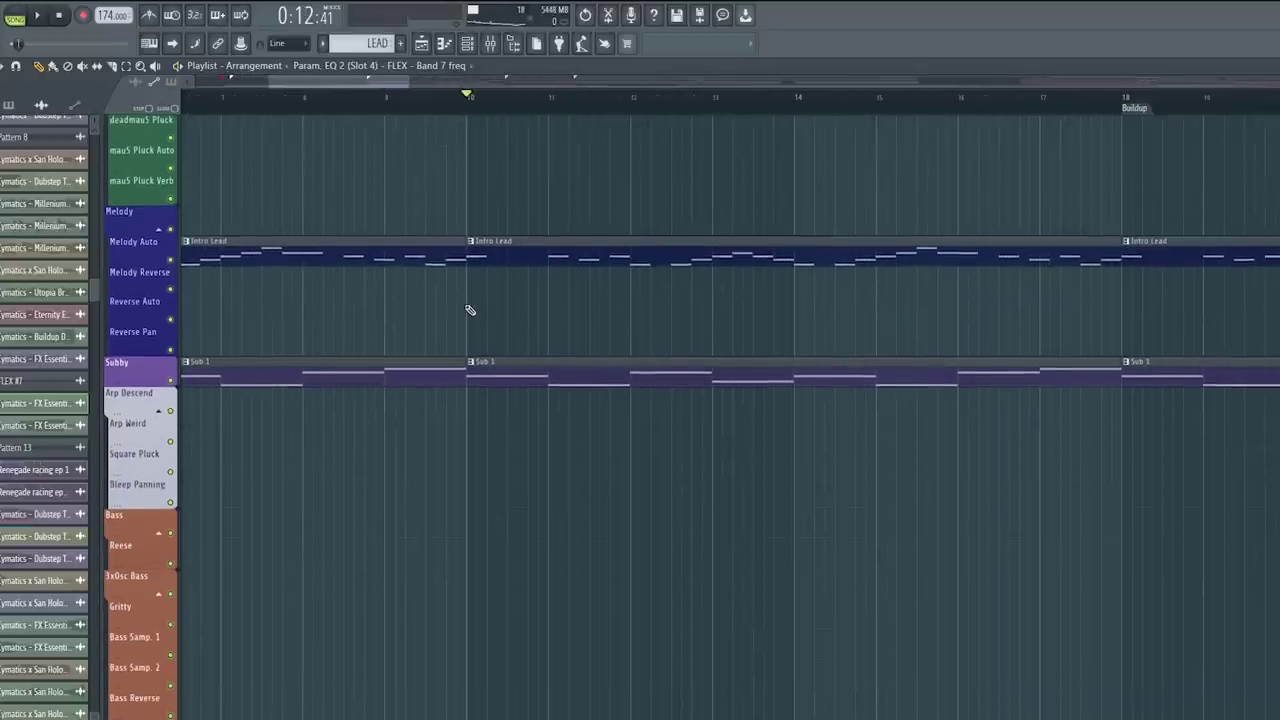
{"action": "left_click", "coordinate": [483, 258]}
{"action": "left_click", "coordinate": [483, 288]}
Step: Make the duplicated Intro Lead clip at bar 10 a unique pattern and rename it Bell
{"action": "left_click", "coordinate": [471, 273]}
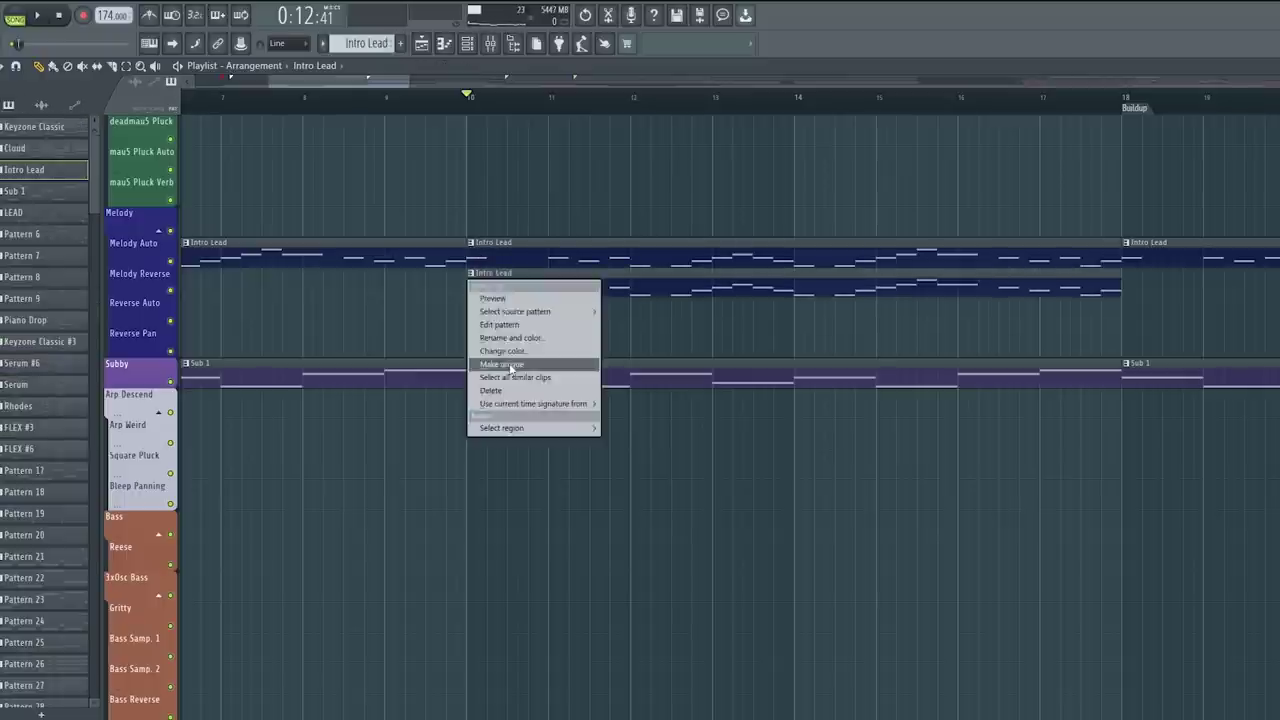
{"action": "left_click", "coordinate": [508, 366]}
{"action": "left_click", "coordinate": [471, 273]}
{"action": "left_click", "coordinate": [512, 334]}
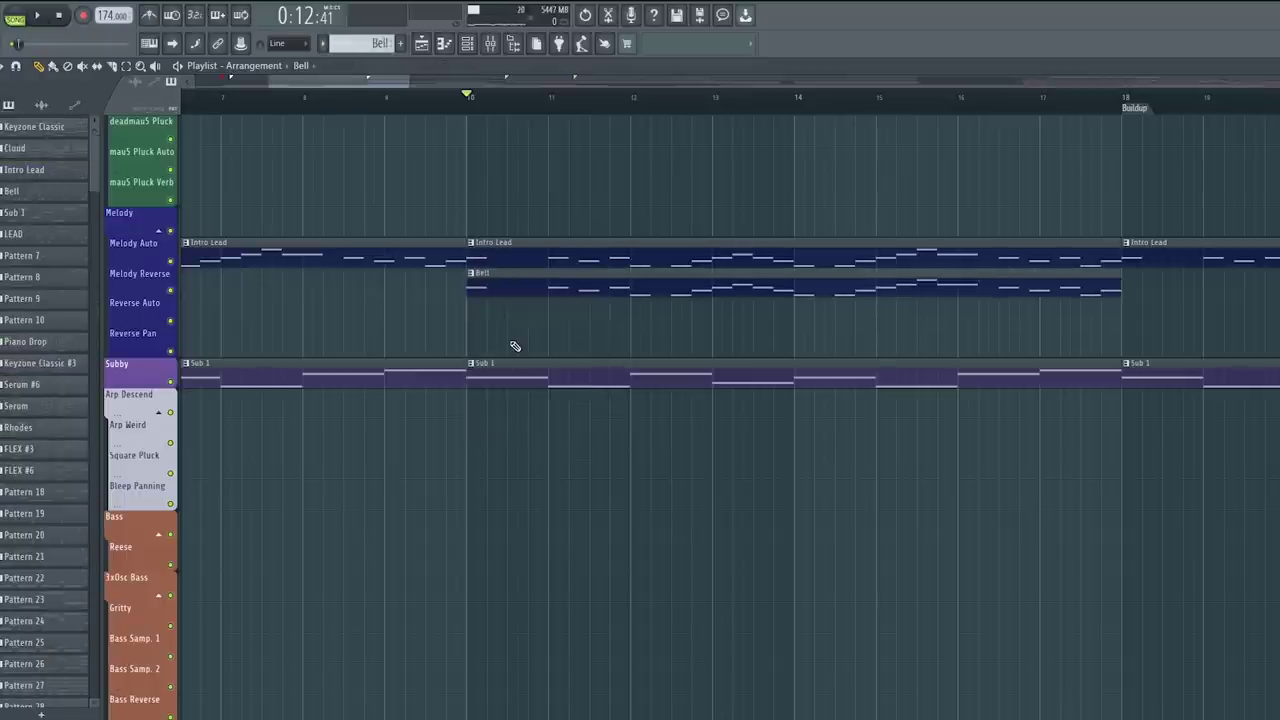
Step: Open the Bell pattern and give it a Serum channel with the KY - SKSE - 9 preset
{"action": "double_click", "coordinate": [512, 296]}
{"action": "key", "text": "space"}
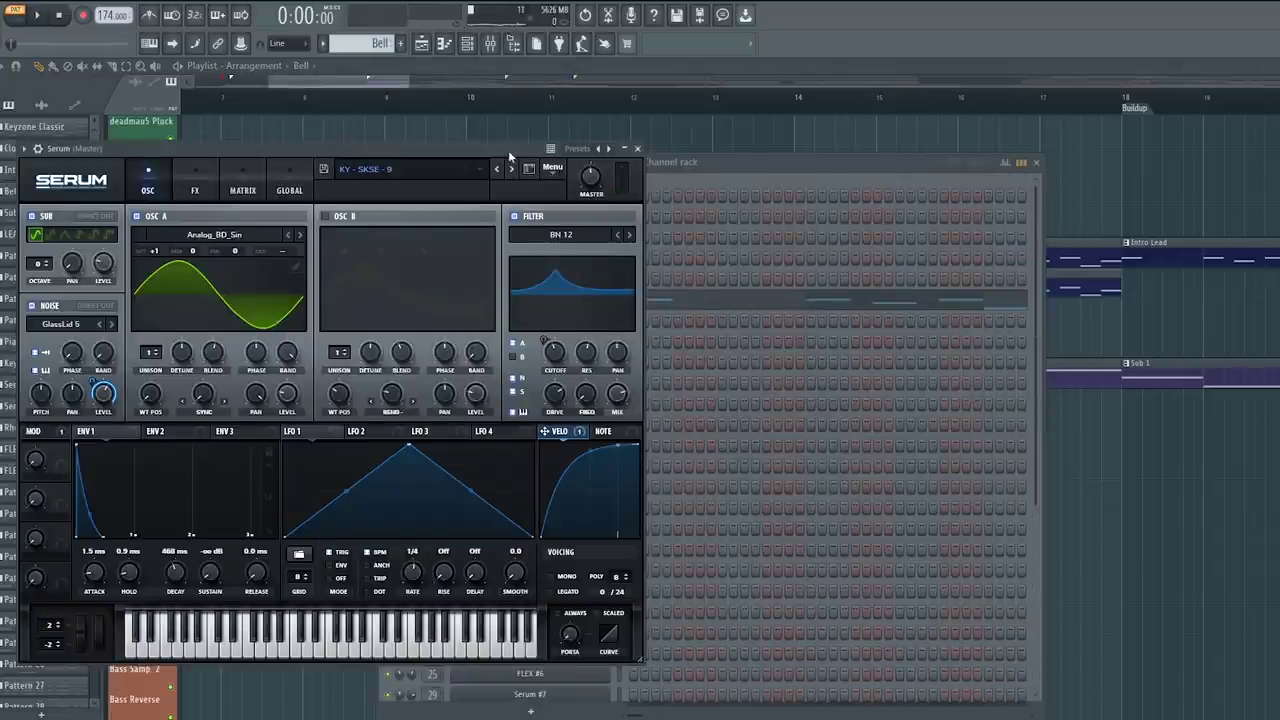
Step: Route the Serum bell channel to mixer insert 53 and name both the channel and the insert Bell
{"action": "left_click_drag", "start_coordinate": [509, 156], "coordinate": [568, 160]}
{"action": "left_click", "coordinate": [708, 110]}
{"action": "scroll", "coordinate": [690, 115], "scroll_direction": "down", "scroll_amount": 3}
{"action": "key", "text": "l"}
{"action": "left_click", "coordinate": [556, 99]}
{"action": "key", "text": "space"}
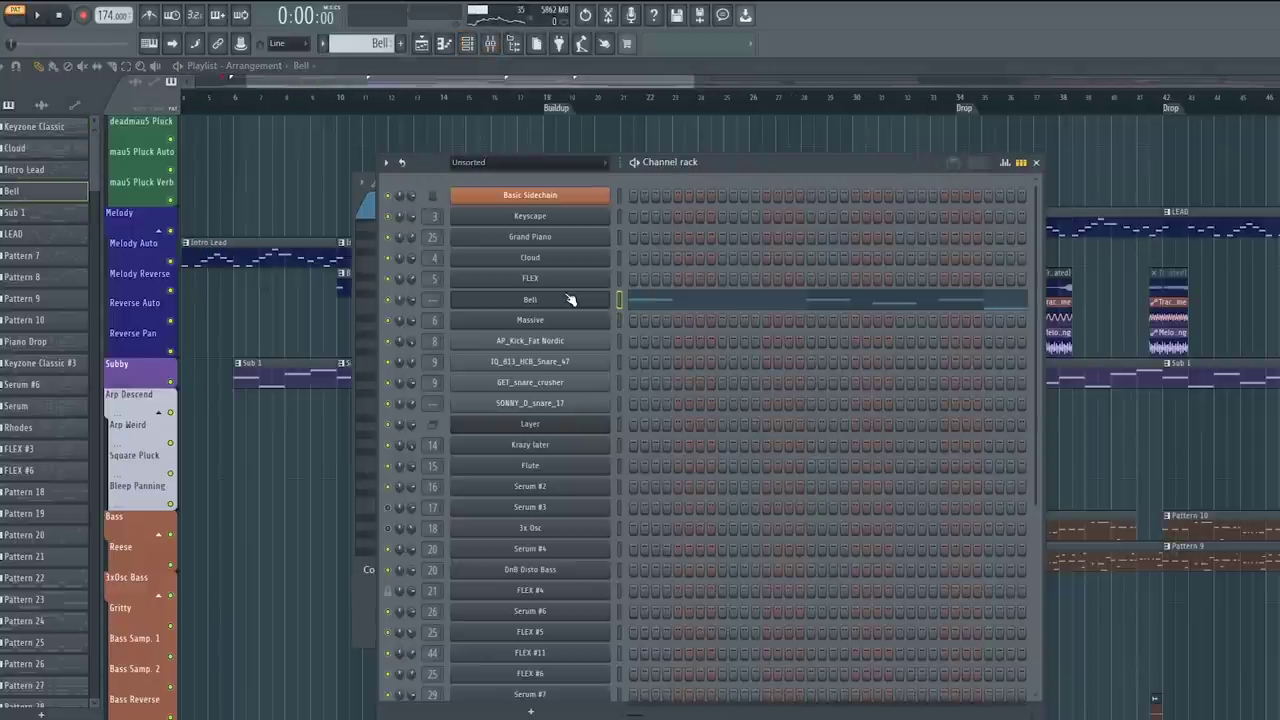
{"action": "key", "text": "F9"}
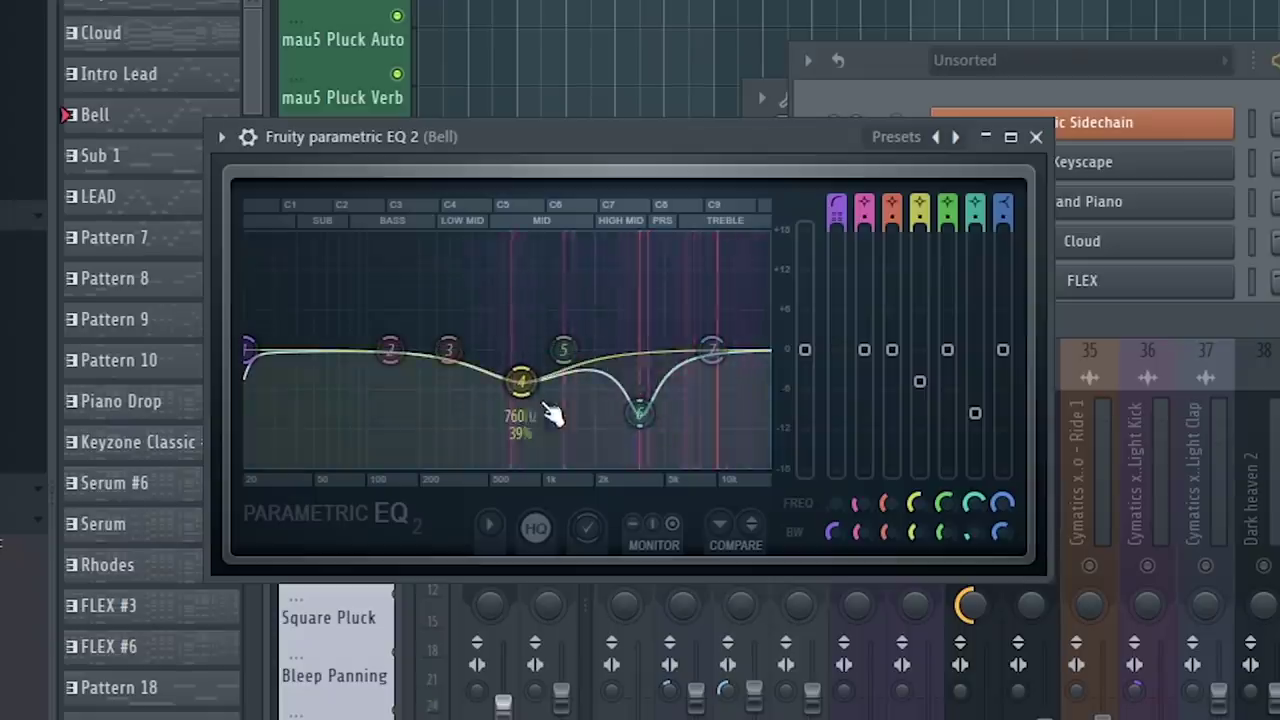
Step: Cut the low end in the Bell insert's Fruity parametric EQ 2 and add OTT in slot 2
{"action": "left_click_drag", "start_coordinate": [252, 350], "coordinate": [448, 350]}
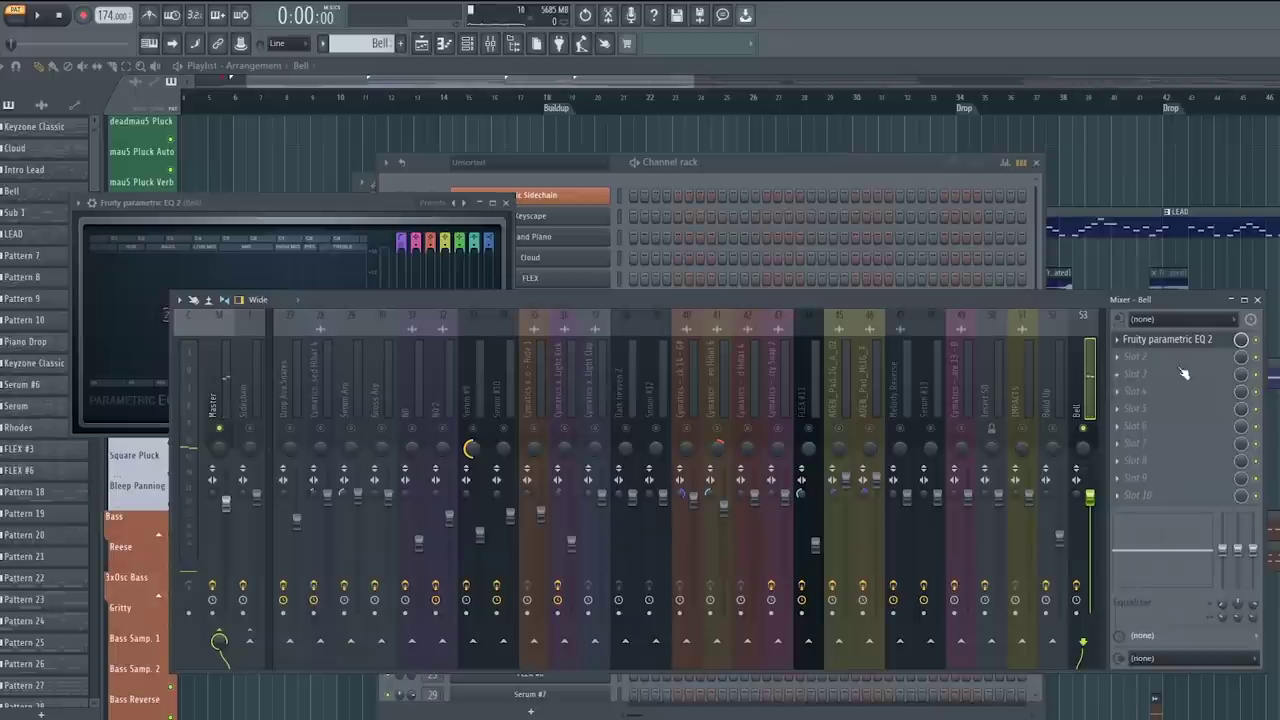
{"action": "left_click", "coordinate": [1181, 361]}
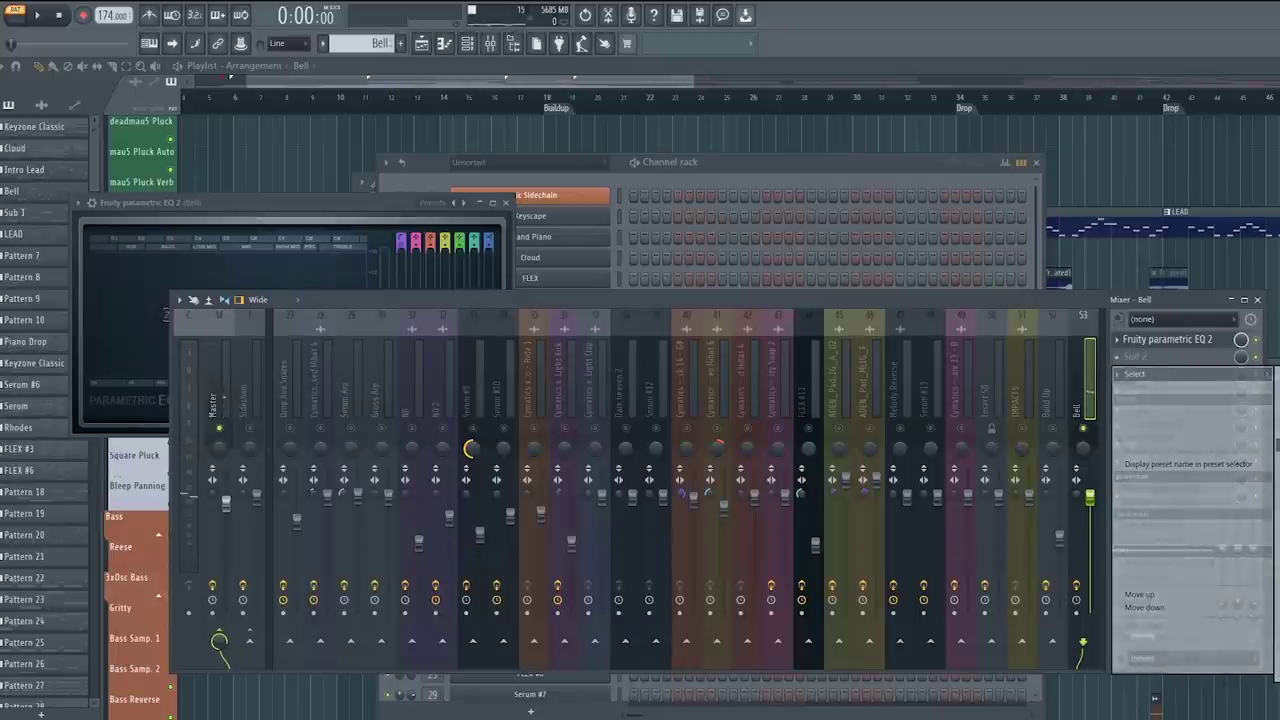
{"action": "left_click", "coordinate": [1157, 376]}
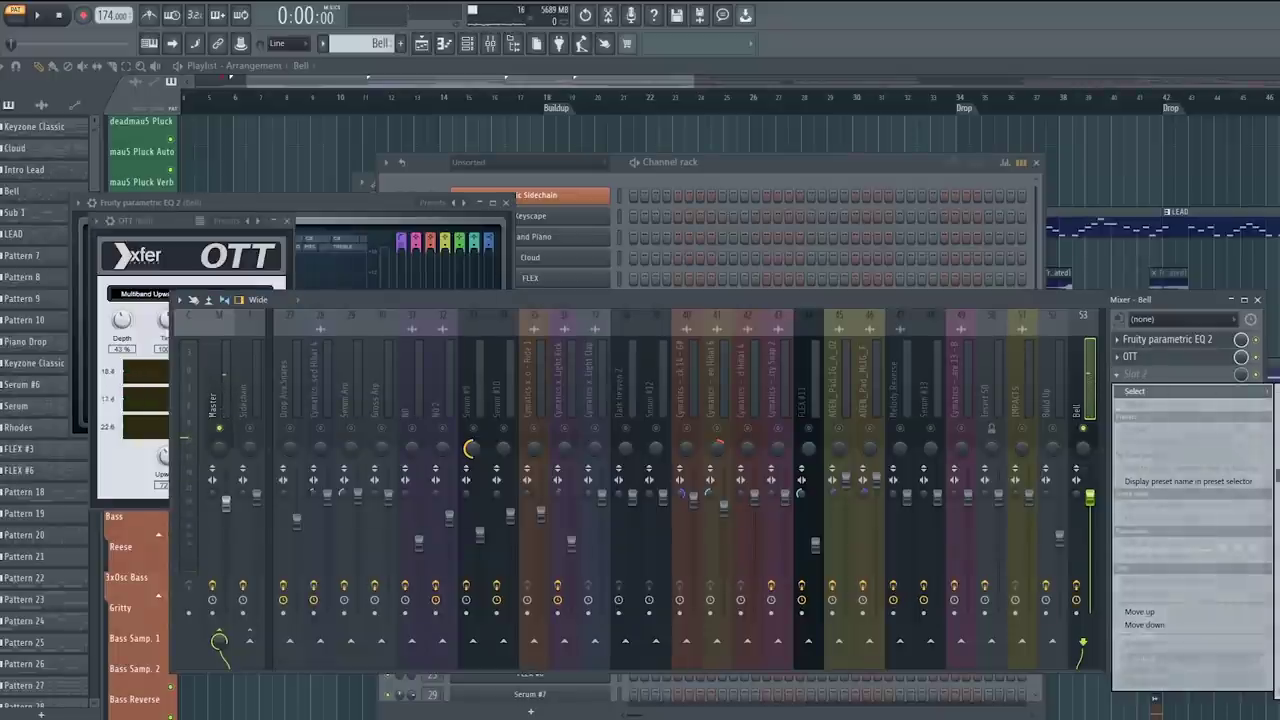
Step: Add a second Fruity parametric EQ 2 in slot 3 of the Bell insert, cutting the lows and dipping bands 4 and 6
{"action": "left_click", "coordinate": [486, 300]}
{"action": "mouse_move", "coordinate": [610, 338]}
{"action": "left_mouse_down"}
{"action": "mouse_move", "coordinate": [611, 306]}
{"action": "mouse_move", "coordinate": [617, 374]}
{"action": "mouse_move", "coordinate": [616, 358]}
{"action": "left_mouse_up"}
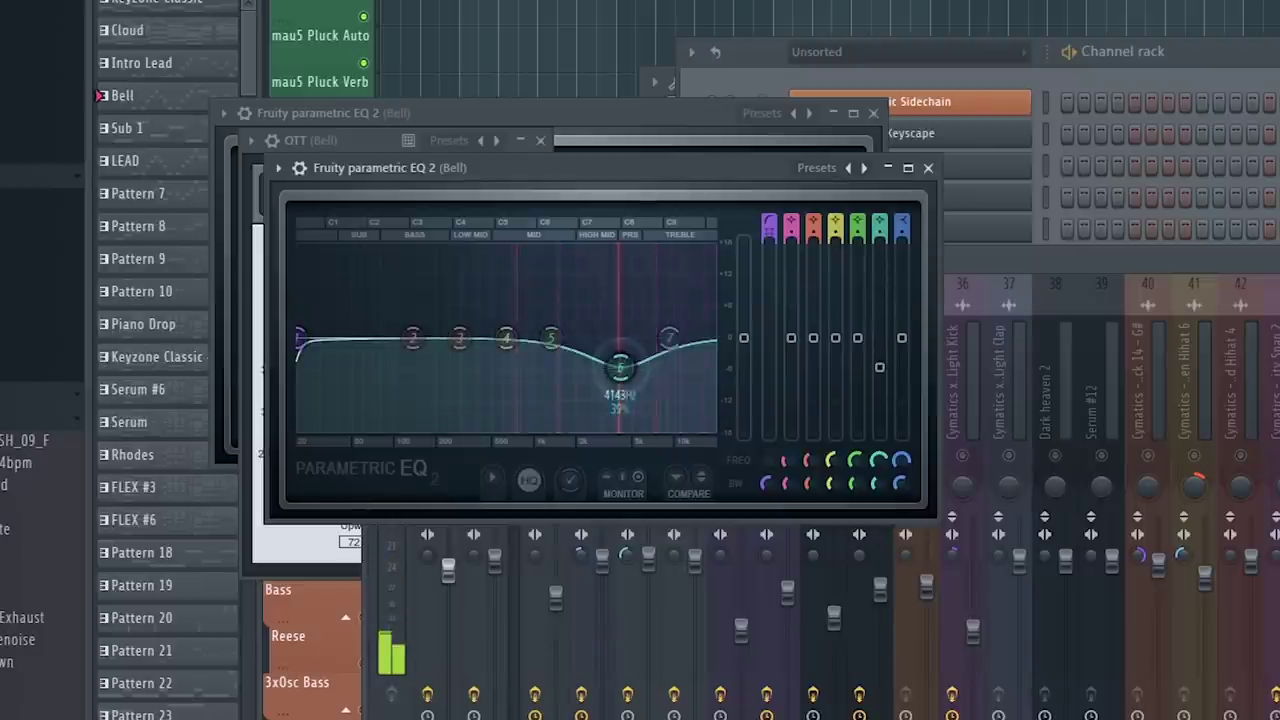
{"action": "scroll", "coordinate": [617, 374], "scroll_direction": "down", "scroll_amount": 4}
{"action": "left_click_drag", "start_coordinate": [506, 338], "coordinate": [503, 381]}
{"action": "left_click_drag", "start_coordinate": [503, 381], "coordinate": [503, 376]}
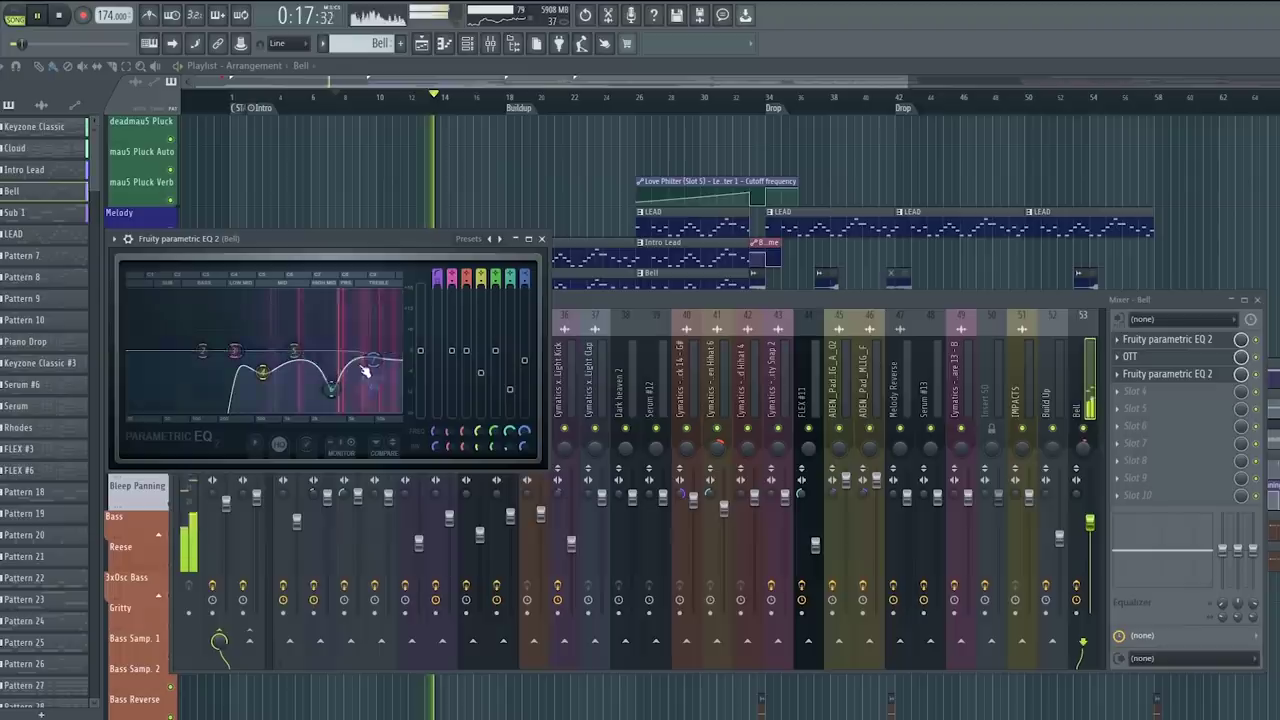
{"action": "left_click_drag", "start_coordinate": [335, 386], "coordinate": [265, 373]}
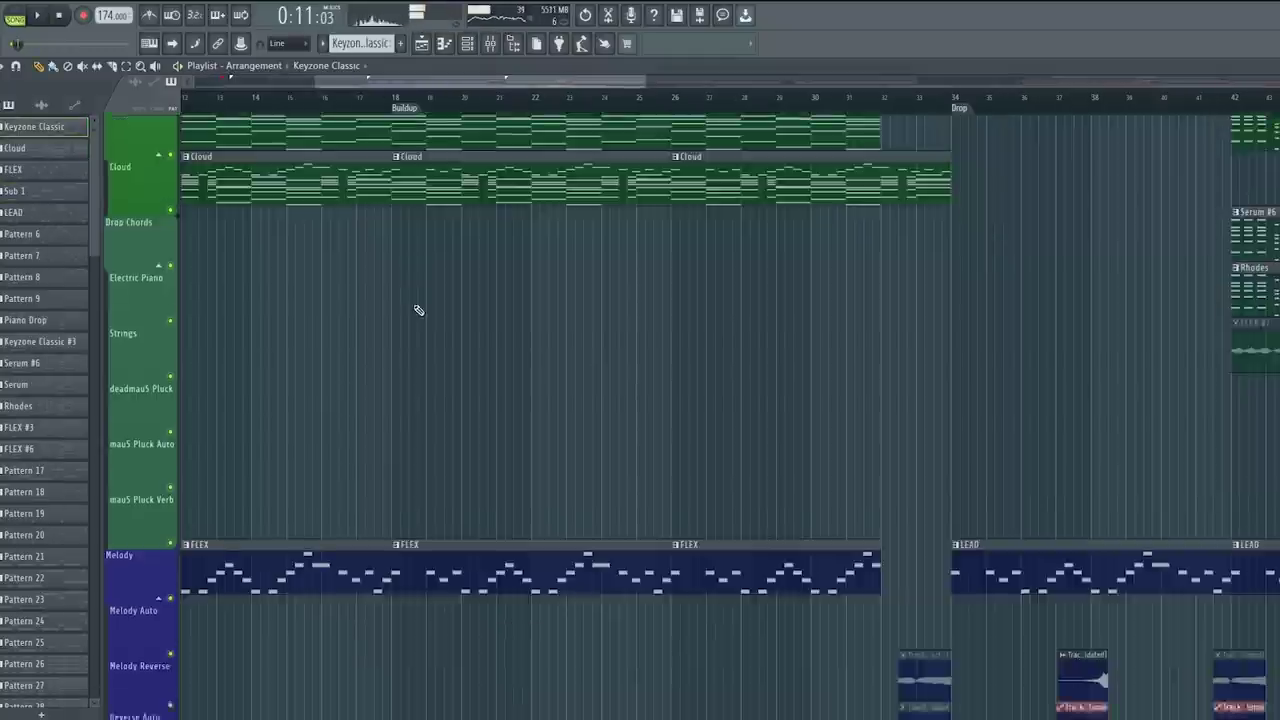
Step: Fill Track 30 with Drop Drums pattern clips from the Buildup marker at bar 18 to bar 32
{"action": "scroll", "coordinate": [420, 340], "scroll_direction": "down", "scroll_amount": 10}
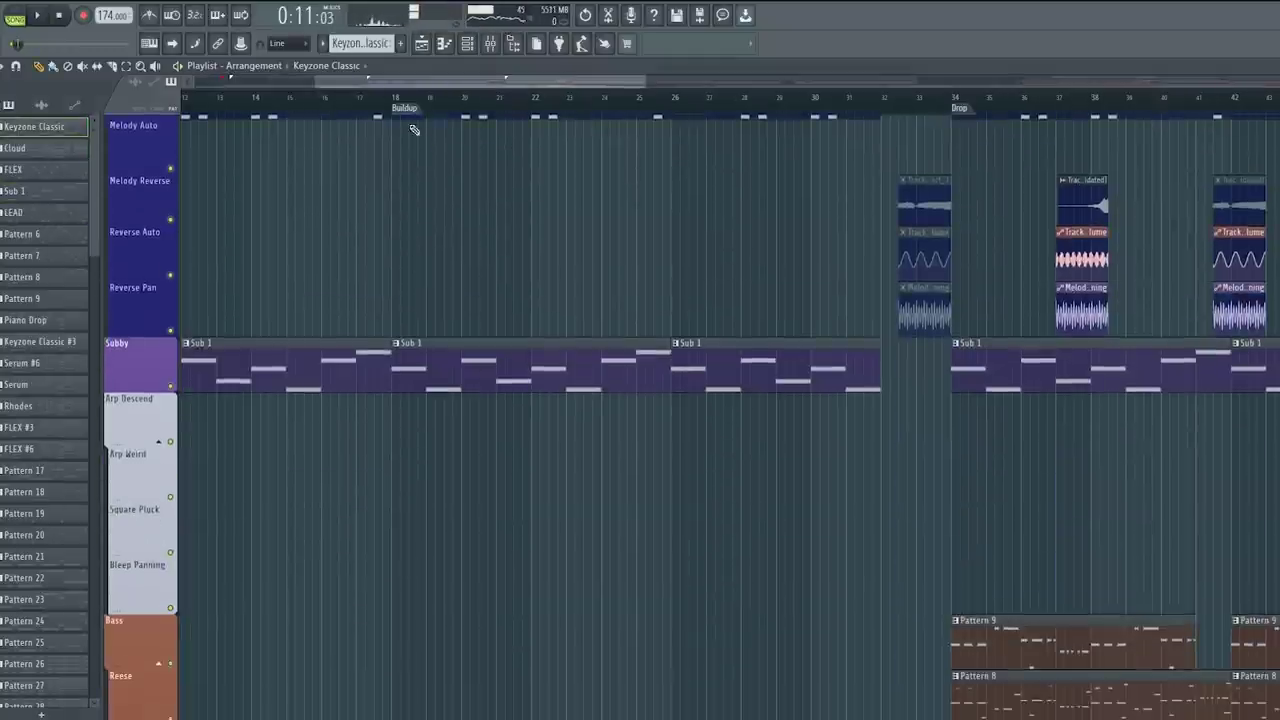
{"action": "scroll", "coordinate": [421, 367], "scroll_direction": "down", "scroll_amount": 6}
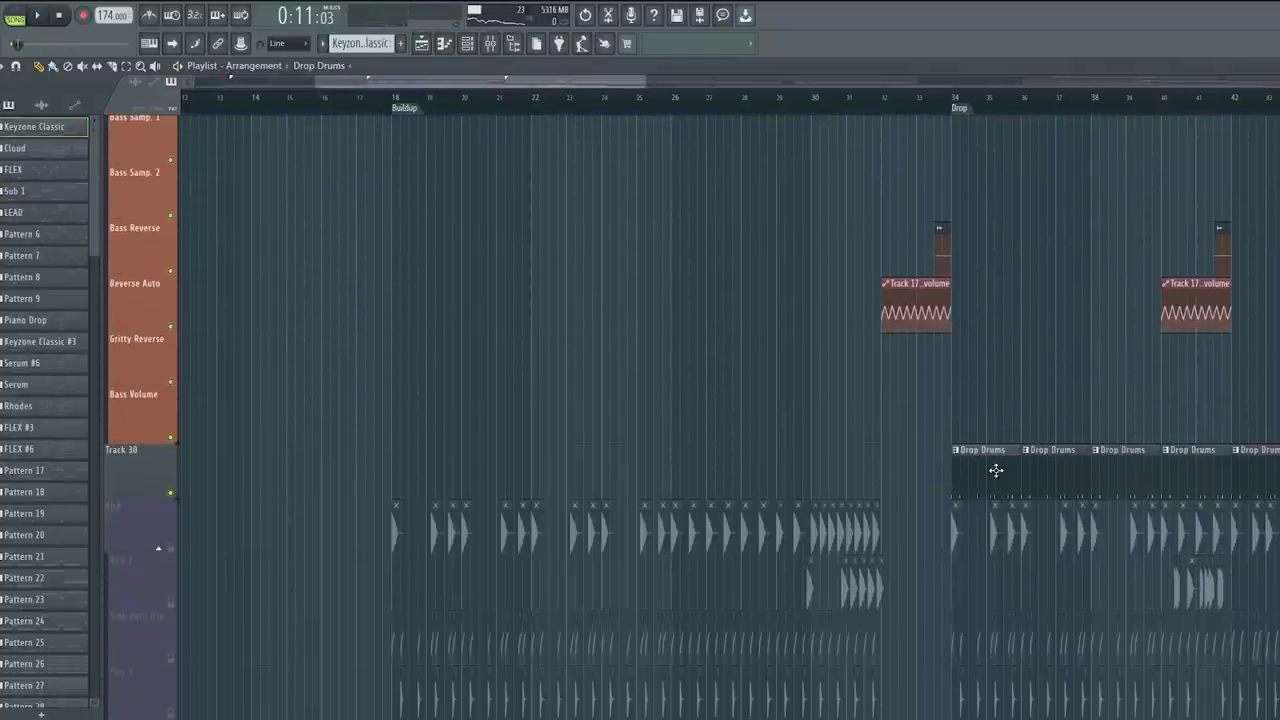
{"action": "left_click", "coordinate": [994, 462]}
{"action": "left_click_drag", "start_coordinate": [402, 487], "coordinate": [854, 463]}
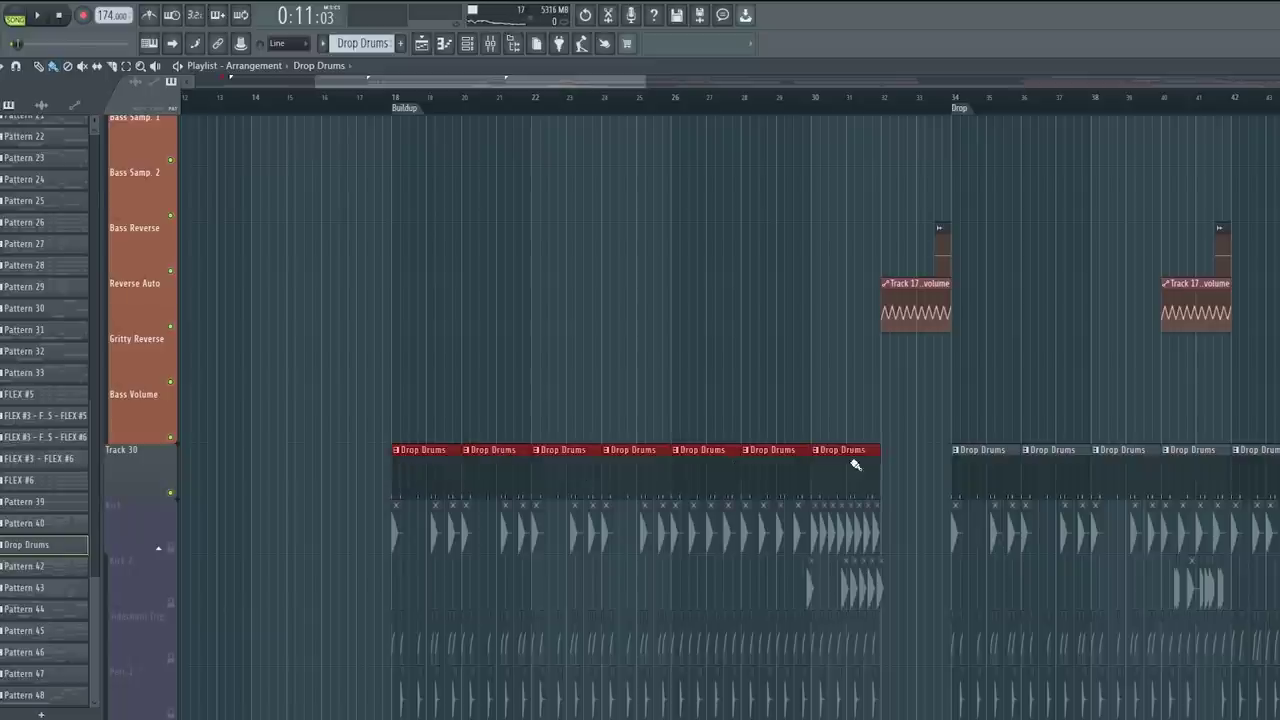
Step: Rename mixer insert 7 as DRUM BUS and route the Asher Kick and Asher Snare inserts into it
{"action": "left_click", "coordinate": [491, 44]}
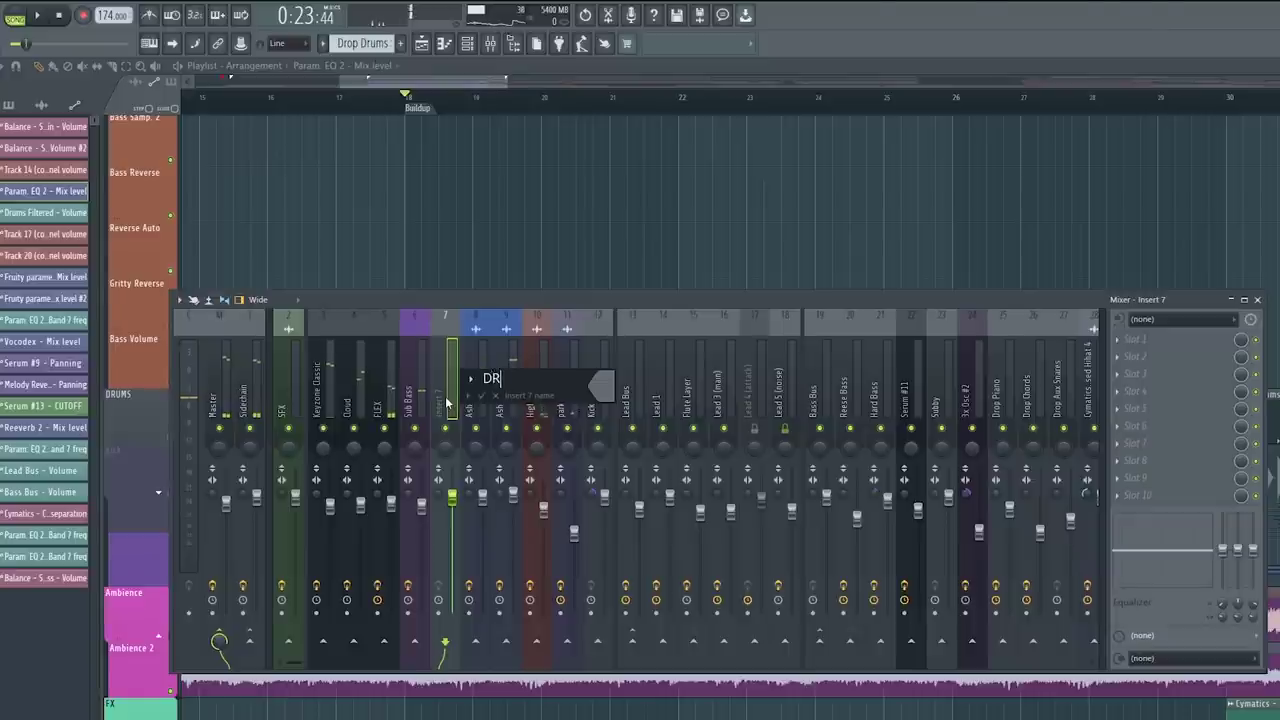
{"action": "left_click", "coordinate": [445, 642]}
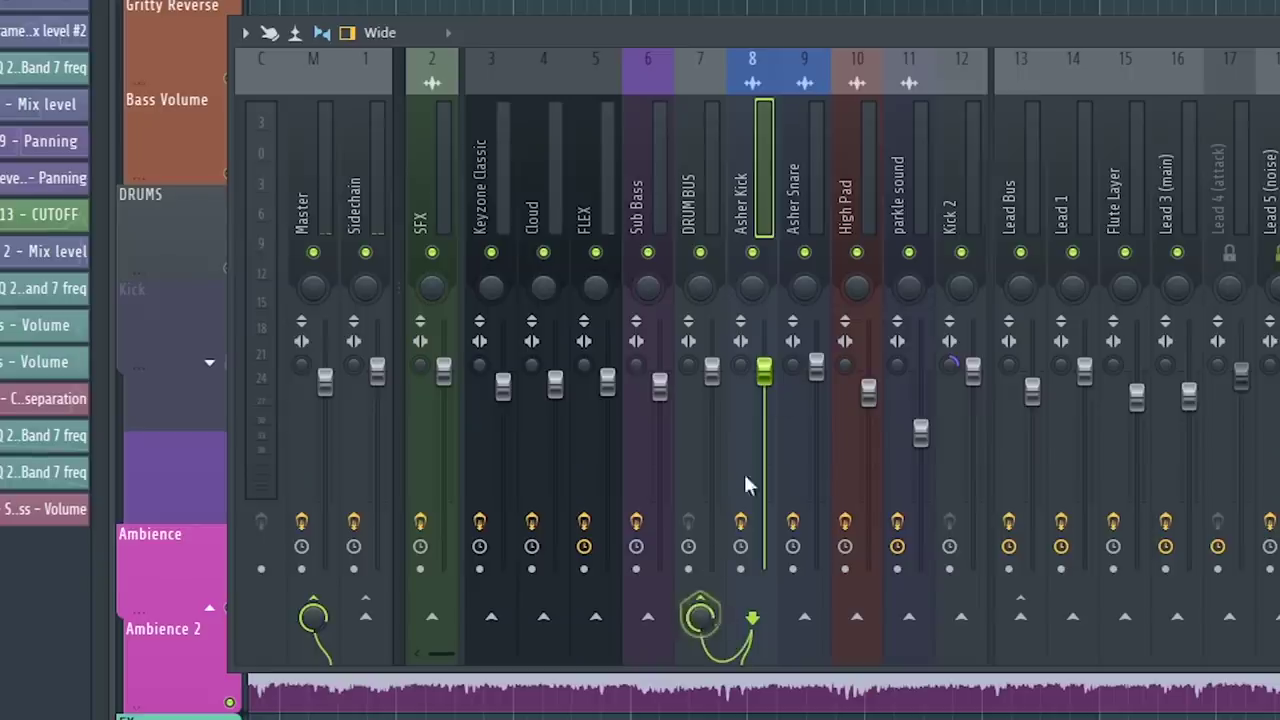
{"action": "left_click", "coordinate": [503, 406]}
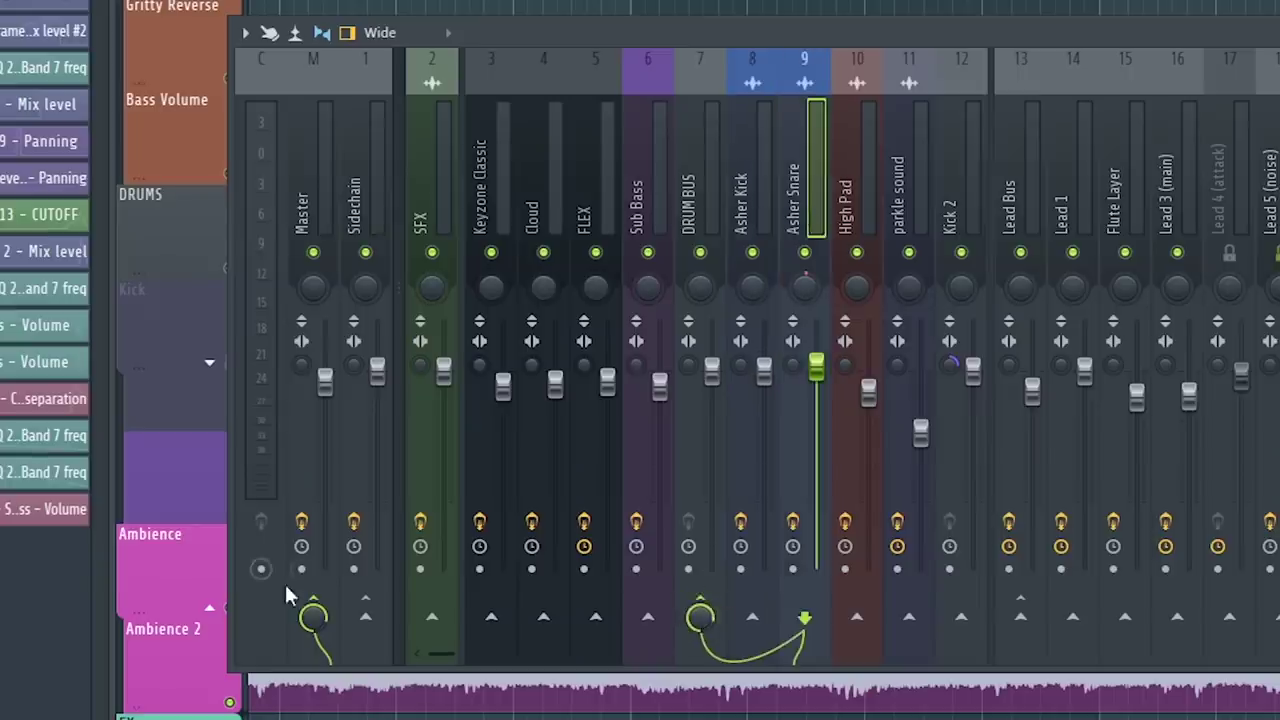
Step: Load FabFilter Pro-Q 3 on the DRUM BUS and add a 30 dB/oct high cut at about 665 Hz
{"action": "left_click", "coordinate": [768, 215]}
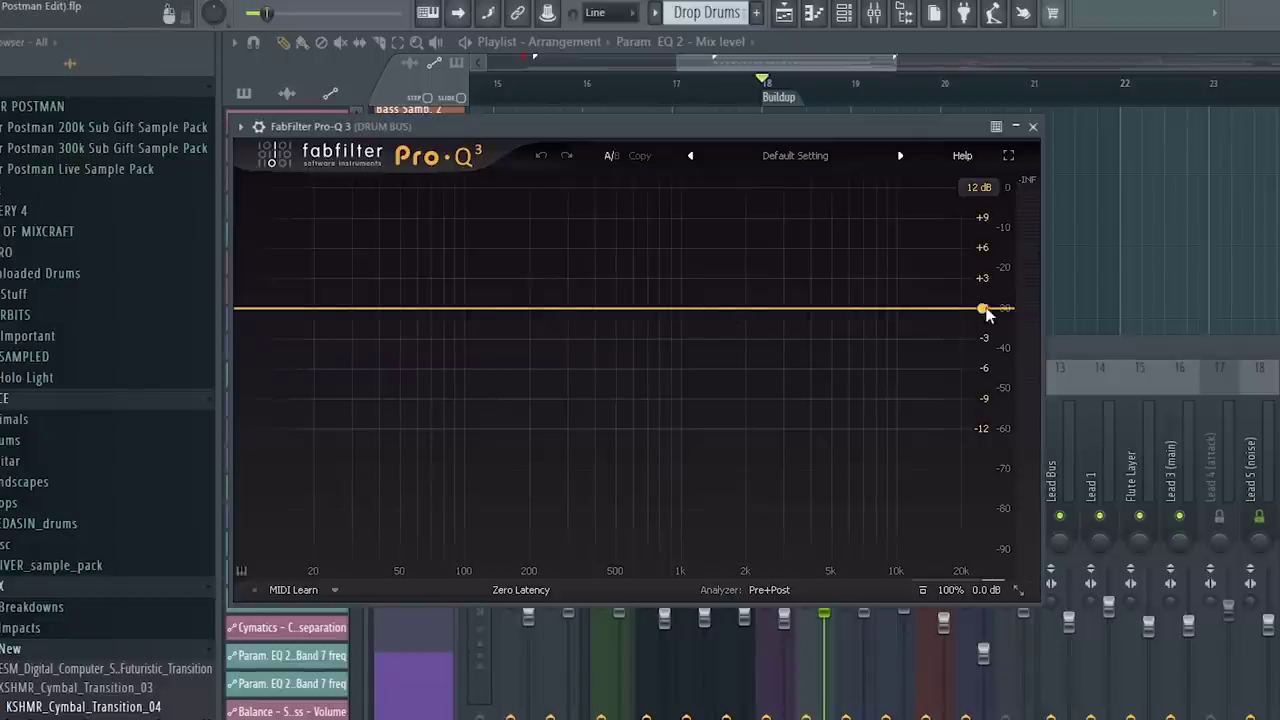
{"action": "left_click_drag", "start_coordinate": [985, 310], "coordinate": [633, 282]}
{"action": "left_click", "coordinate": [1152, 352]}
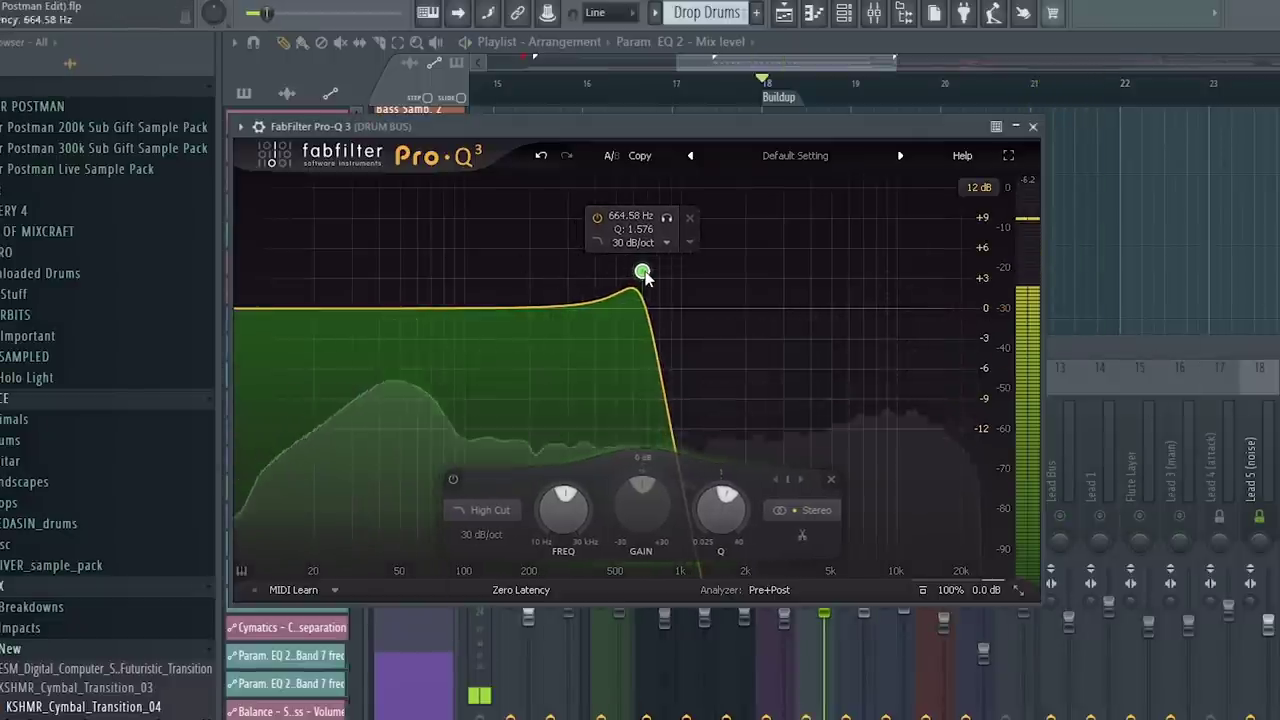
{"action": "key", "text": "space"}
{"action": "key", "text": "space"}
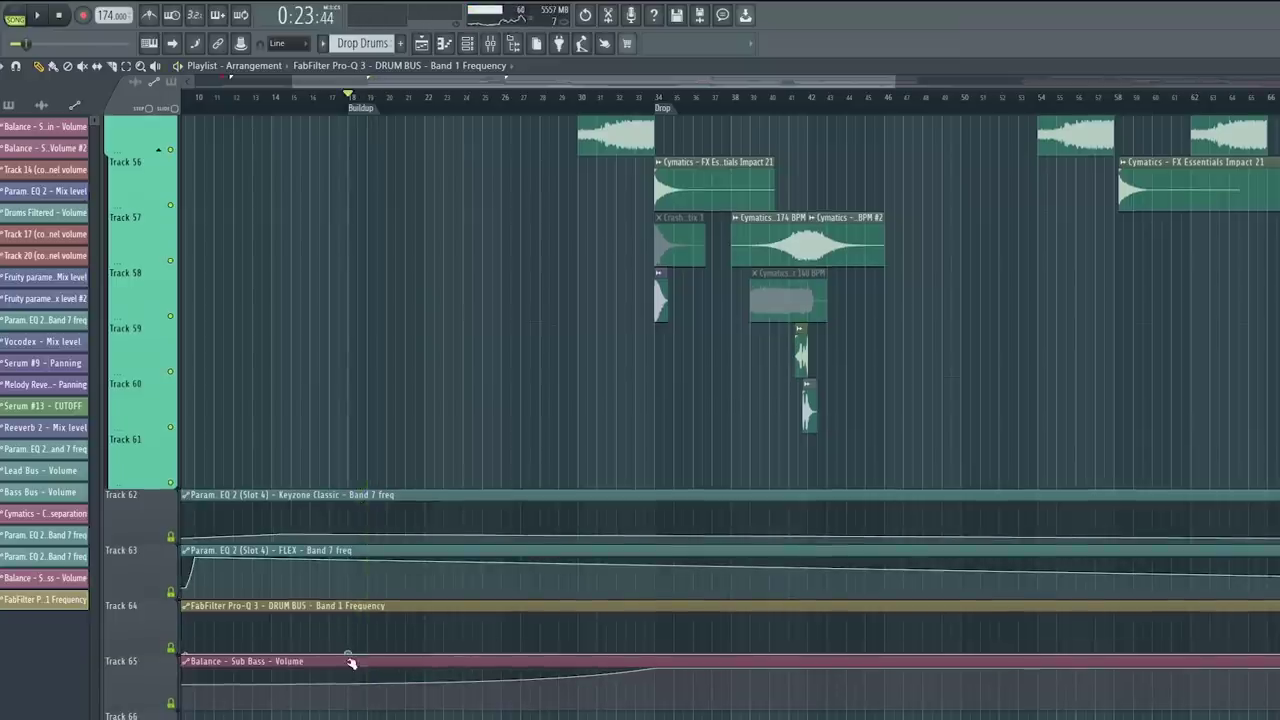
Step: Automate the DRUM BUS Pro-Q 3 Band 1 Frequency on Track 64, rising from the Buildup marker to about bar 31
{"action": "left_click_drag", "start_coordinate": [351, 660], "coordinate": [597, 639]}
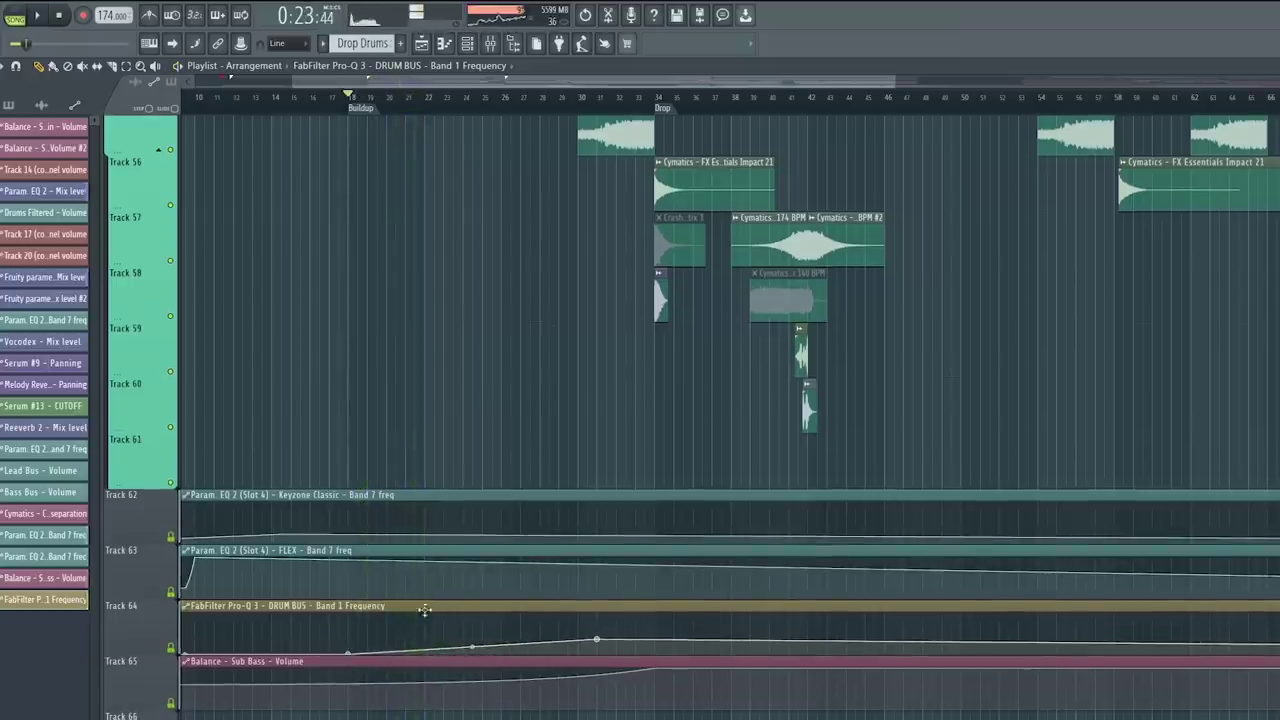
{"action": "scroll", "coordinate": [295, 385], "scroll_direction": "up", "scroll_amount": 2}
{"action": "key", "text": "space"}
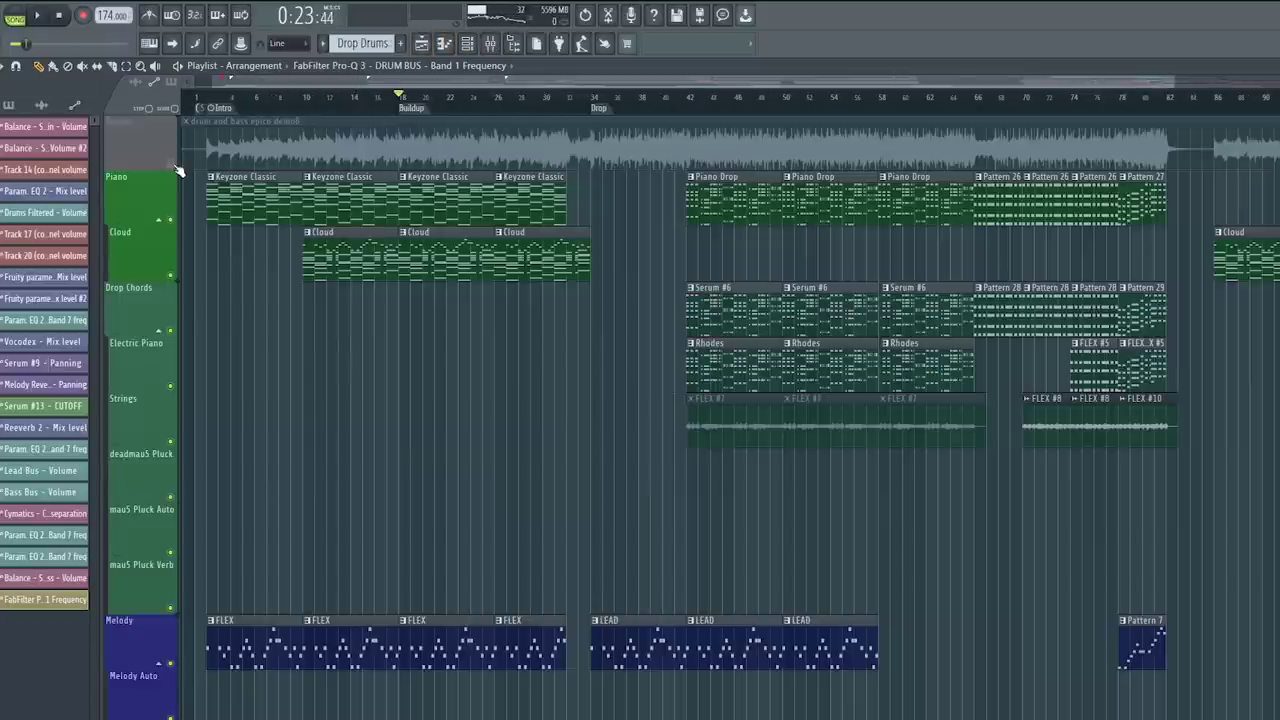
Step: Solo the Render track to hear the original demo's buildup, and restore the other tracks
{"action": "right_click", "coordinate": [173, 166]}
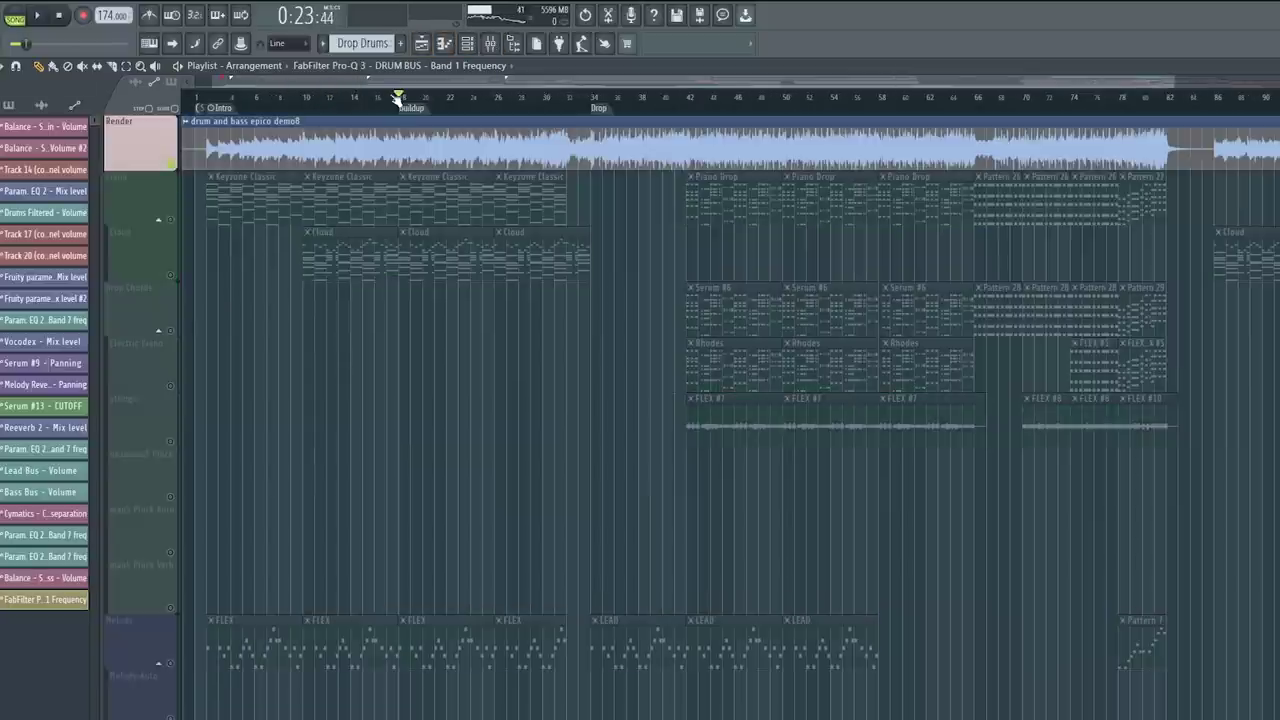
{"action": "scroll", "coordinate": [396, 101], "scroll_direction": "up", "scroll_amount": 4}
{"action": "key", "text": "space"}
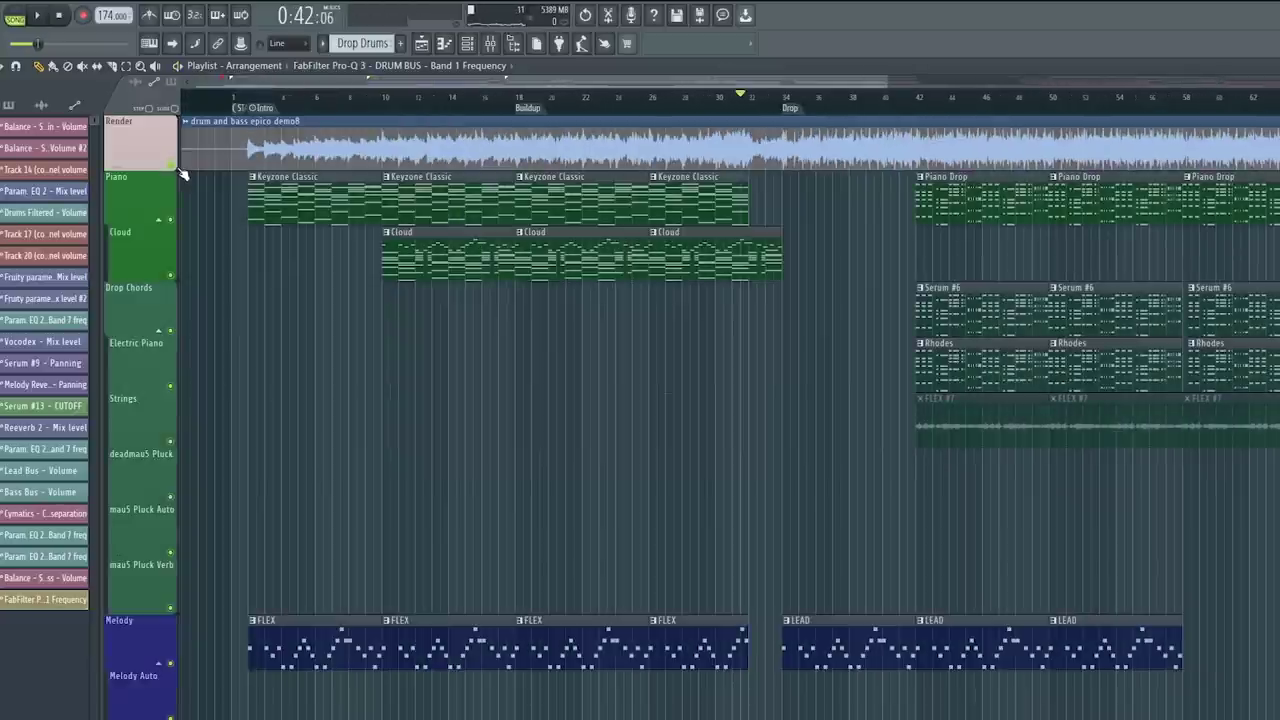
{"action": "left_click", "coordinate": [505, 143]}
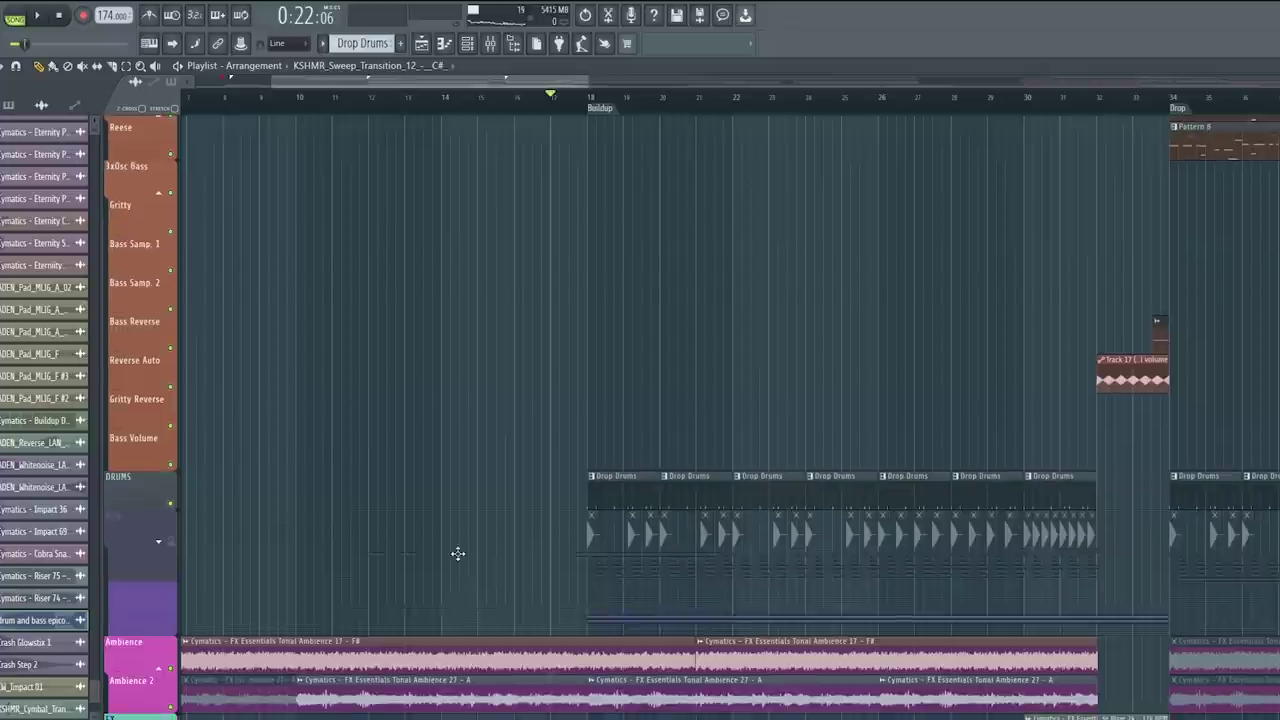
Step: Place KSHMR_Sweep_Transition_12 on the FX track with its peak at the Buildup marker and automate its volume multiplier on Track 56
{"action": "scroll", "coordinate": [457, 551], "scroll_direction": "down", "scroll_amount": 6}
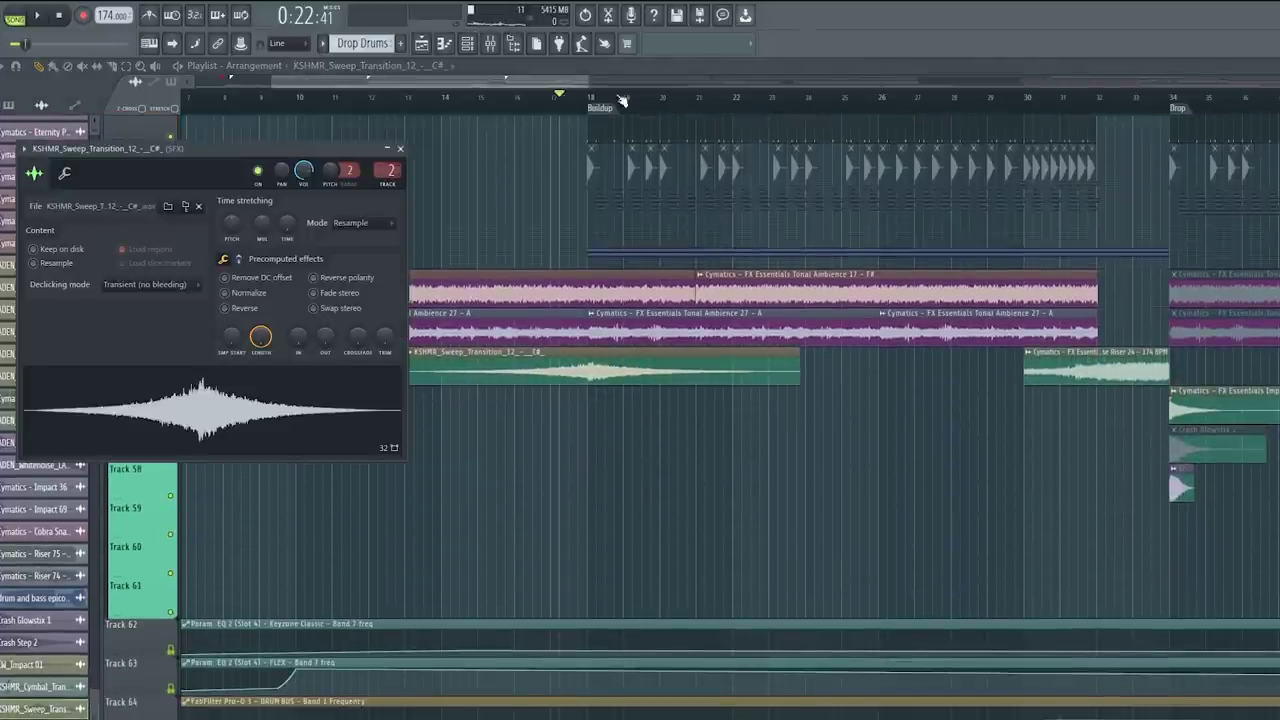
{"action": "scroll", "coordinate": [573, 103], "scroll_direction": "up", "scroll_amount": 3}
{"action": "left_click", "coordinate": [531, 108]}
{"action": "key", "text": "space"}
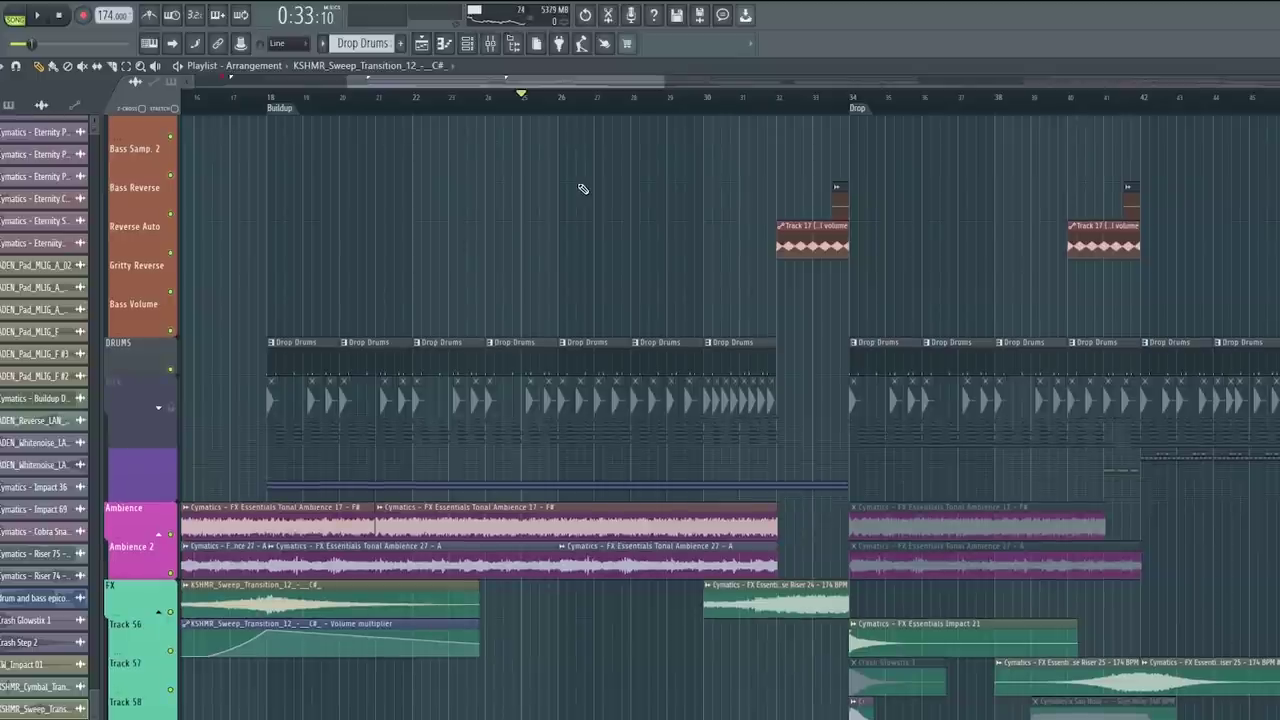
Step: Place a CW_Impact 01 clip on the FX track just before bar 26 and audition it
{"action": "scroll", "coordinate": [248, 391], "scroll_direction": "down", "scroll_amount": 7}
{"action": "scroll", "coordinate": [451, 123], "scroll_direction": "down", "scroll_amount": 5}
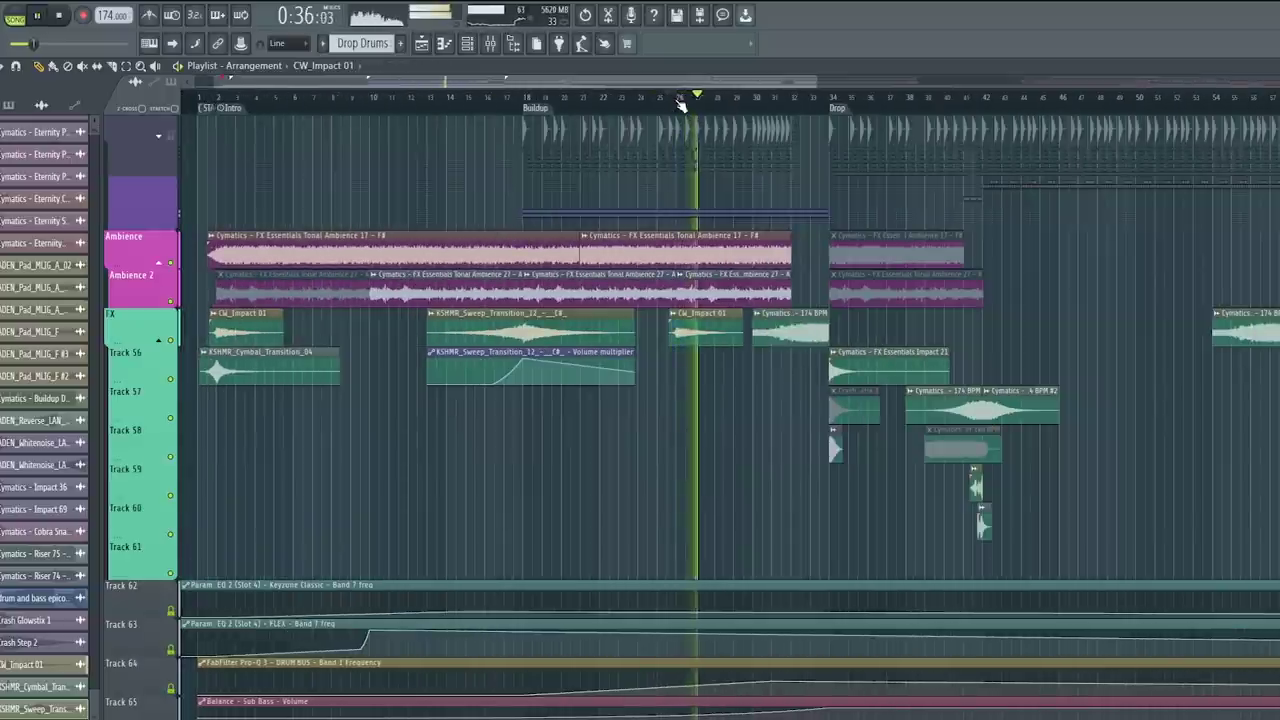
{"action": "key", "text": "space"}
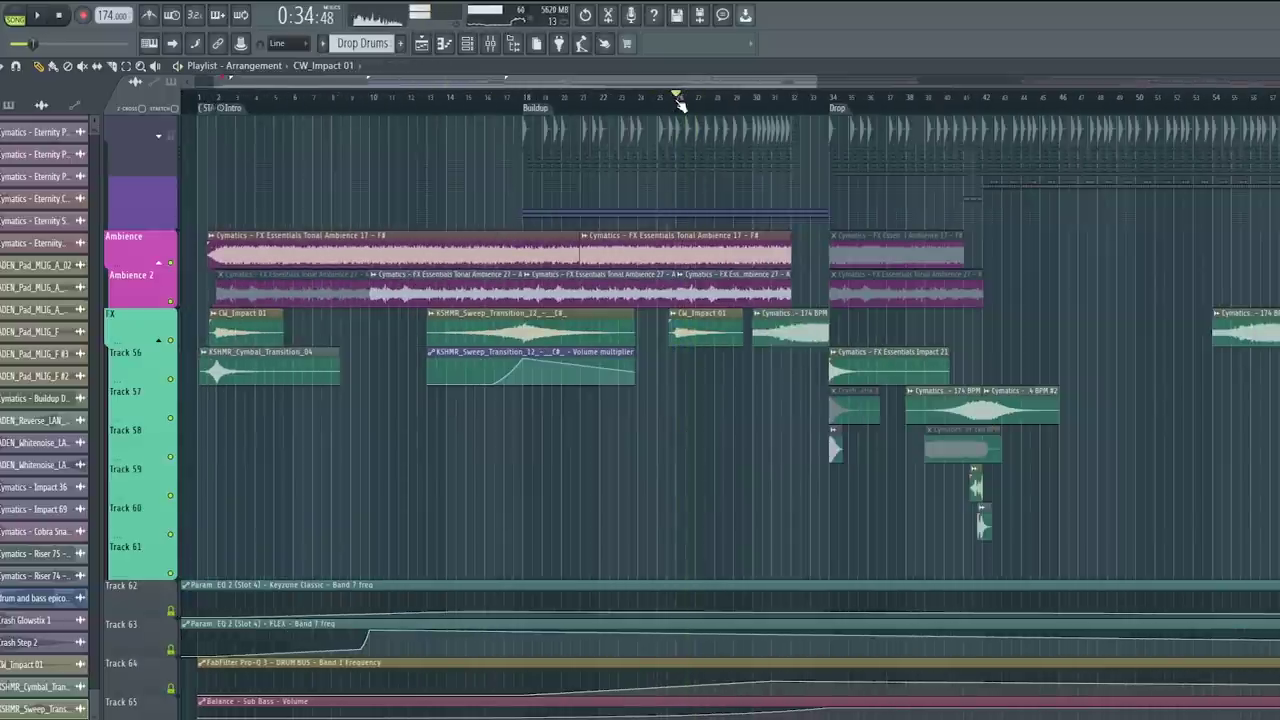
{"action": "scroll", "coordinate": [678, 103], "scroll_direction": "up", "scroll_amount": 4}
{"action": "scroll", "coordinate": [675, 429], "scroll_direction": "up", "scroll_amount": 7}
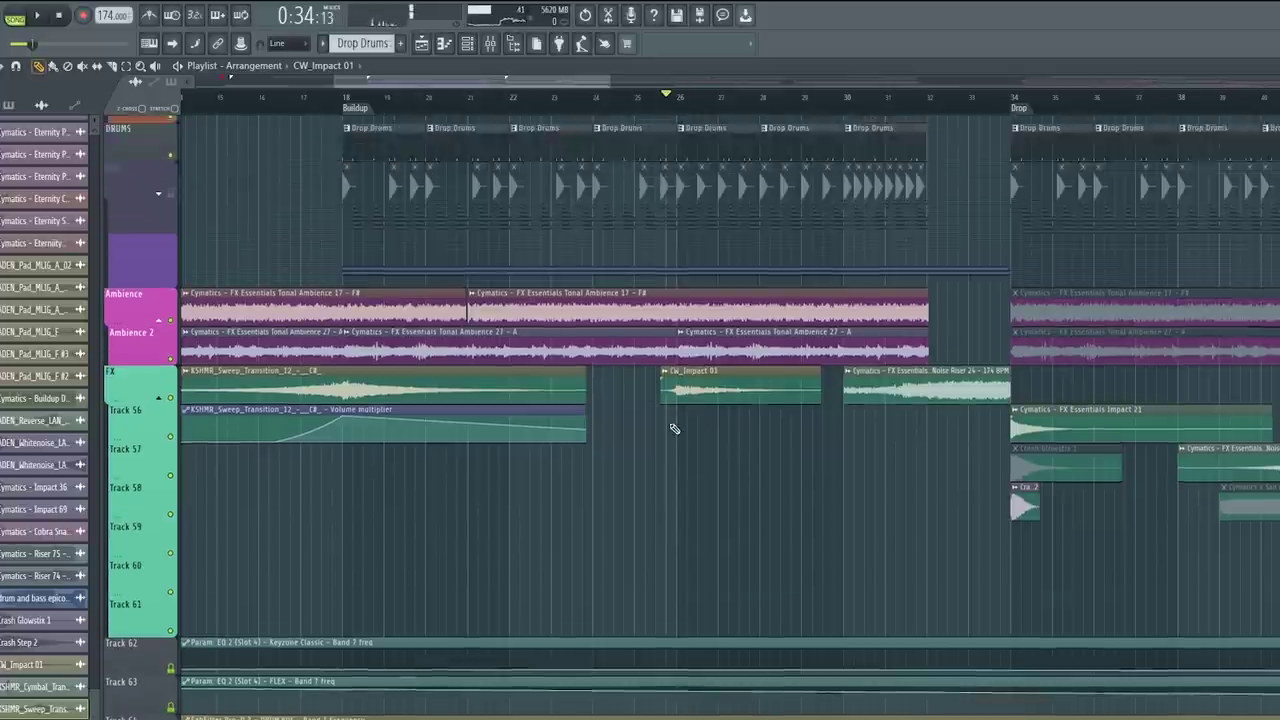
{"action": "scroll", "coordinate": [675, 428], "scroll_direction": "down", "scroll_amount": 1}
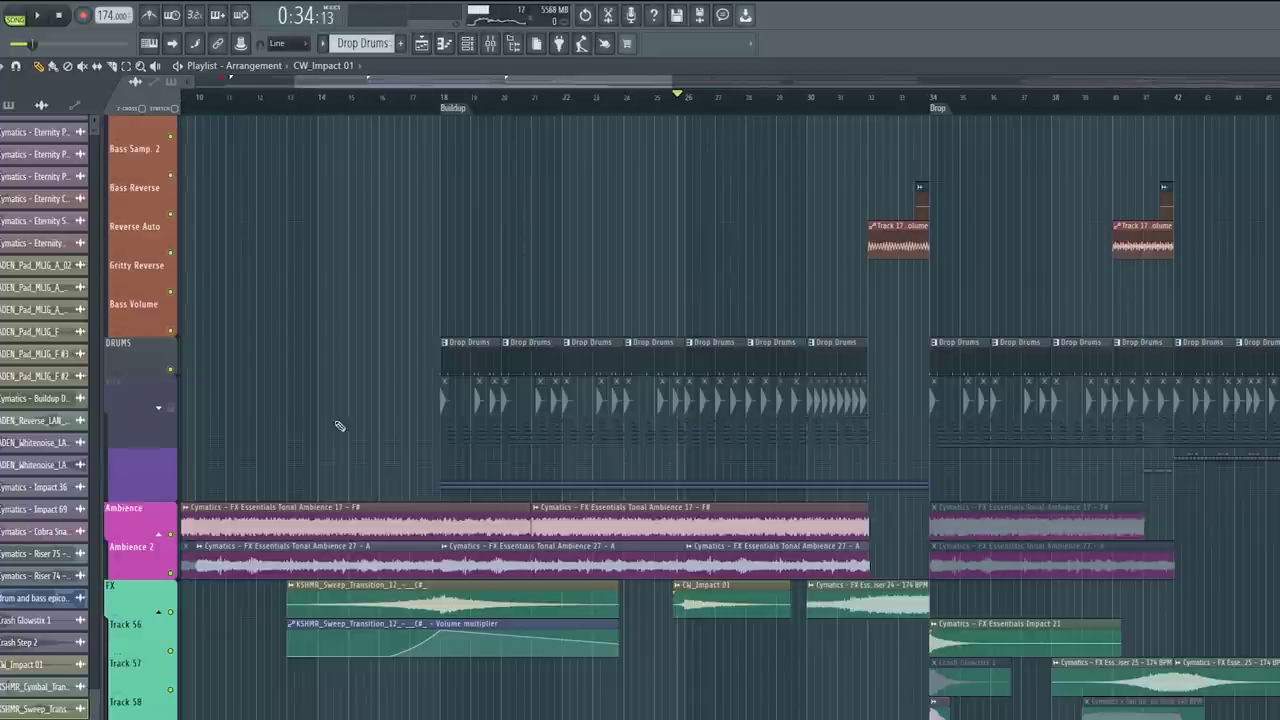
Step: Expand the drum group and copy the drop's Aux Snares and Hi-Hat 1 clips to bars 26 to 30 of the buildup
{"action": "left_click", "coordinate": [160, 410]}
{"action": "scroll", "coordinate": [866, 243], "scroll_direction": "down", "scroll_amount": 2}
{"action": "scroll", "coordinate": [877, 243], "scroll_direction": "down", "scroll_amount": 8}
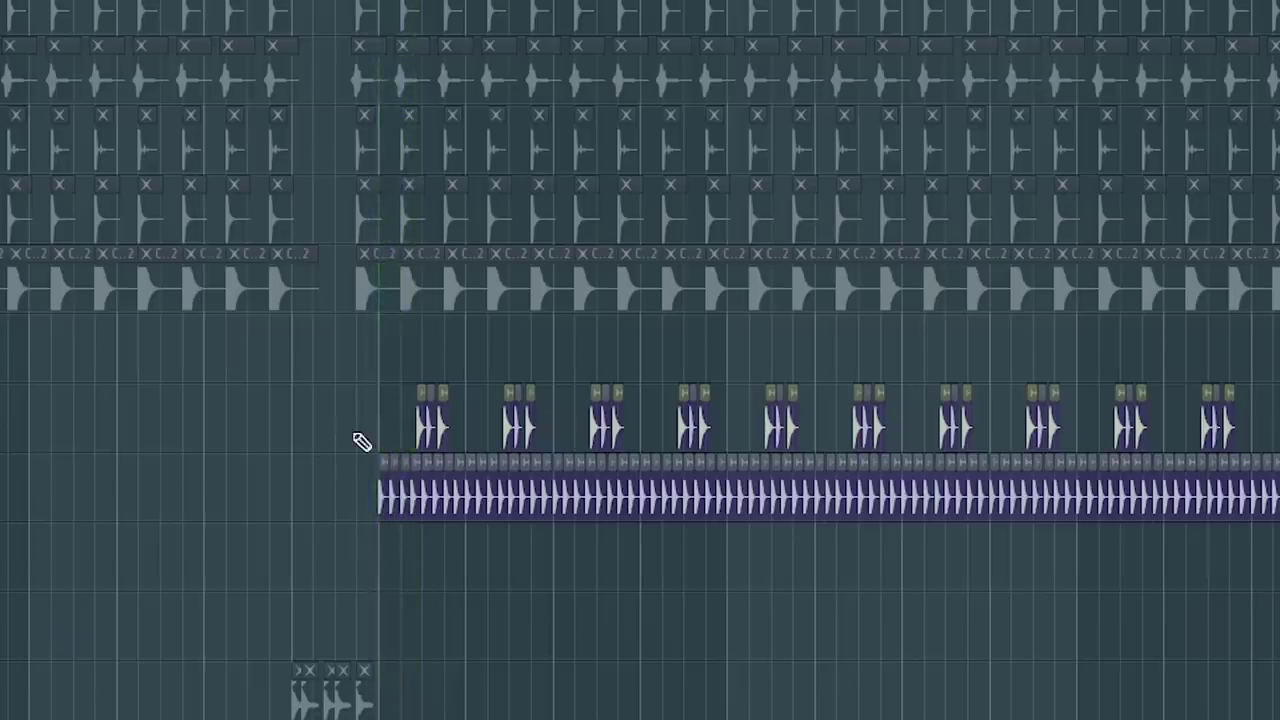
{"action": "left_click_drag", "start_coordinate": [360, 438], "coordinate": [551, 479]}
{"action": "scroll", "coordinate": [385, 186], "scroll_direction": "down", "scroll_amount": 4}
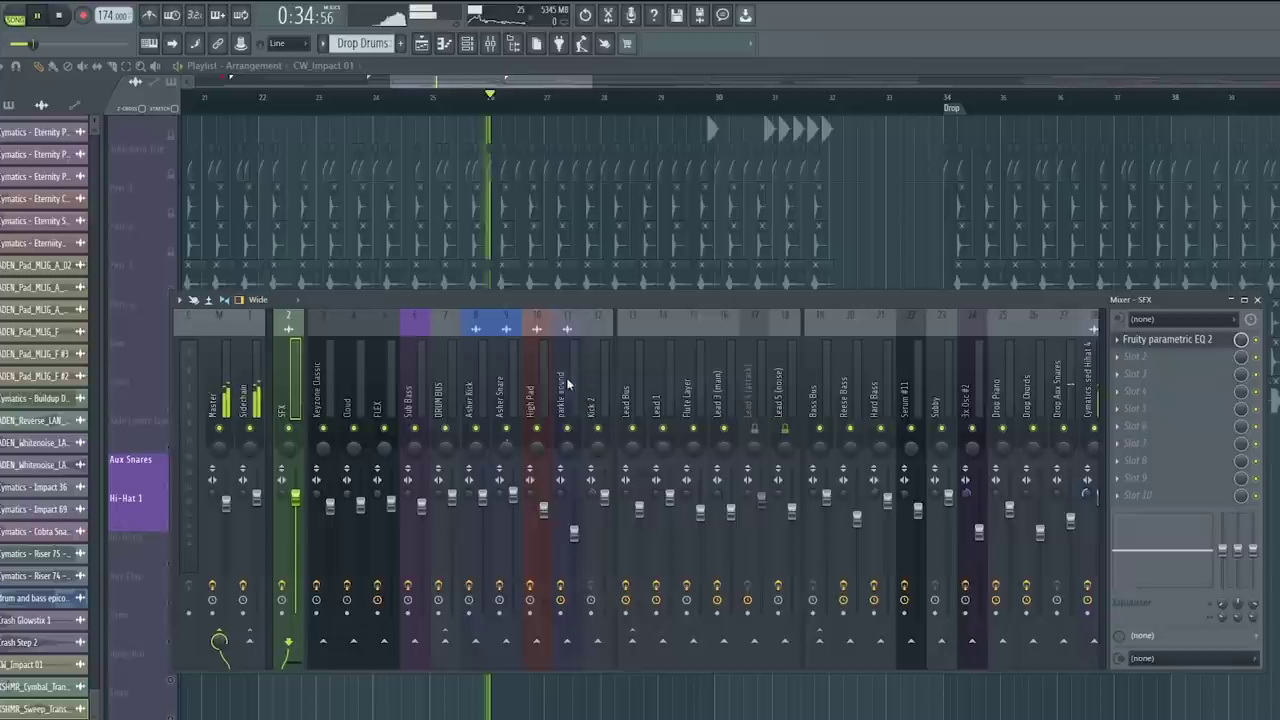
Step: Examine the Drop Aux Snares insert's Fruity Compressor and OTT while auditioning the copied buildup percussion
{"action": "scroll", "coordinate": [567, 383], "scroll_direction": "right", "scroll_amount": 5}
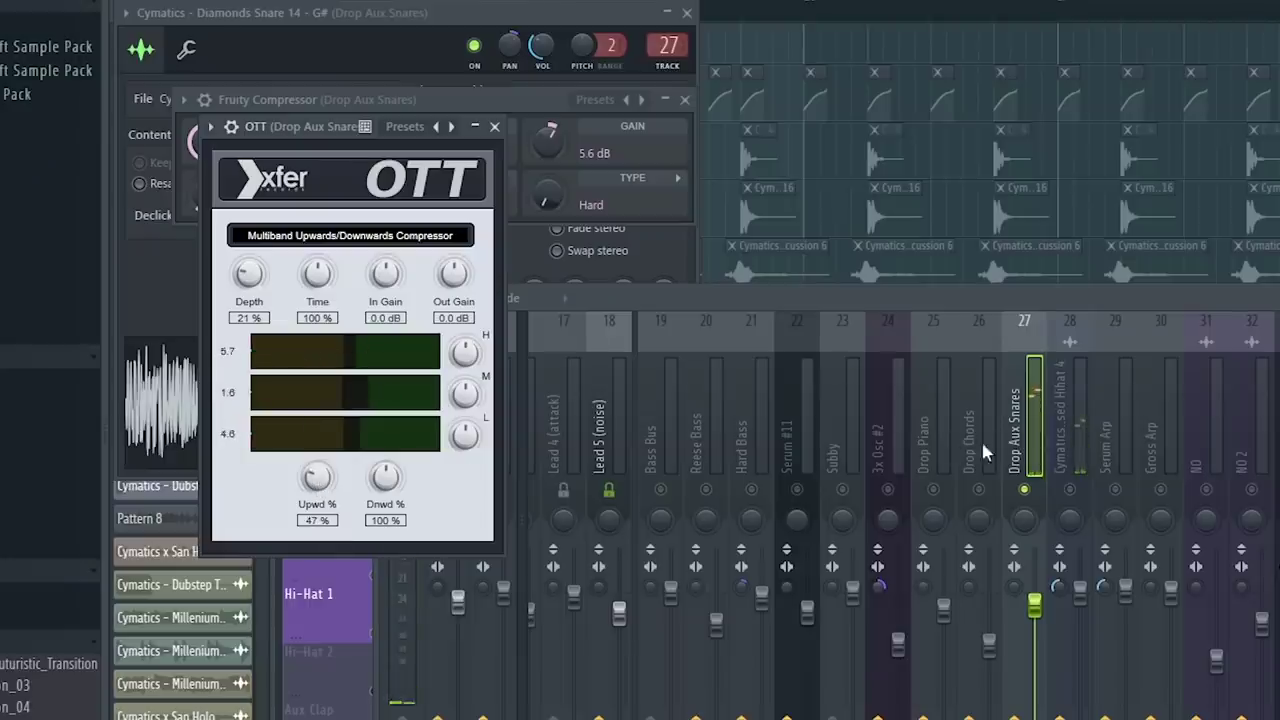
{"action": "left_click", "coordinate": [1024, 450]}
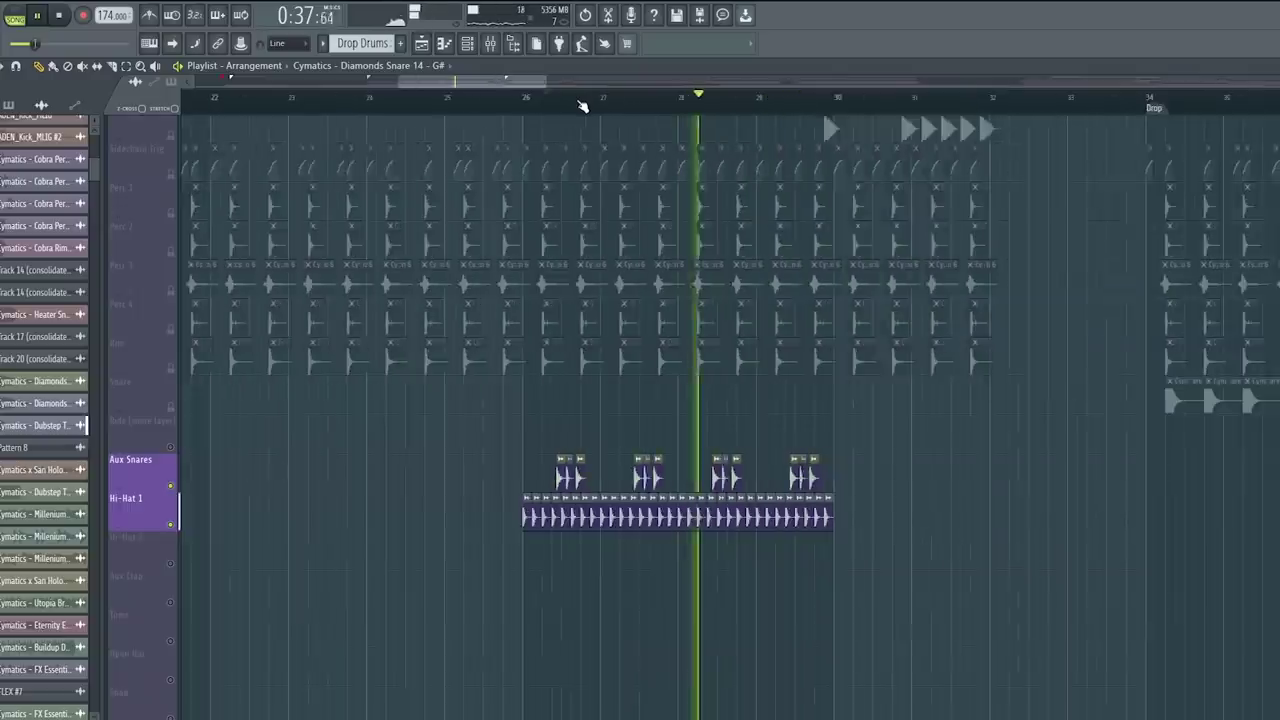
{"action": "scroll", "coordinate": [583, 106], "scroll_direction": "down", "scroll_amount": 2}
{"action": "key", "text": "space"}
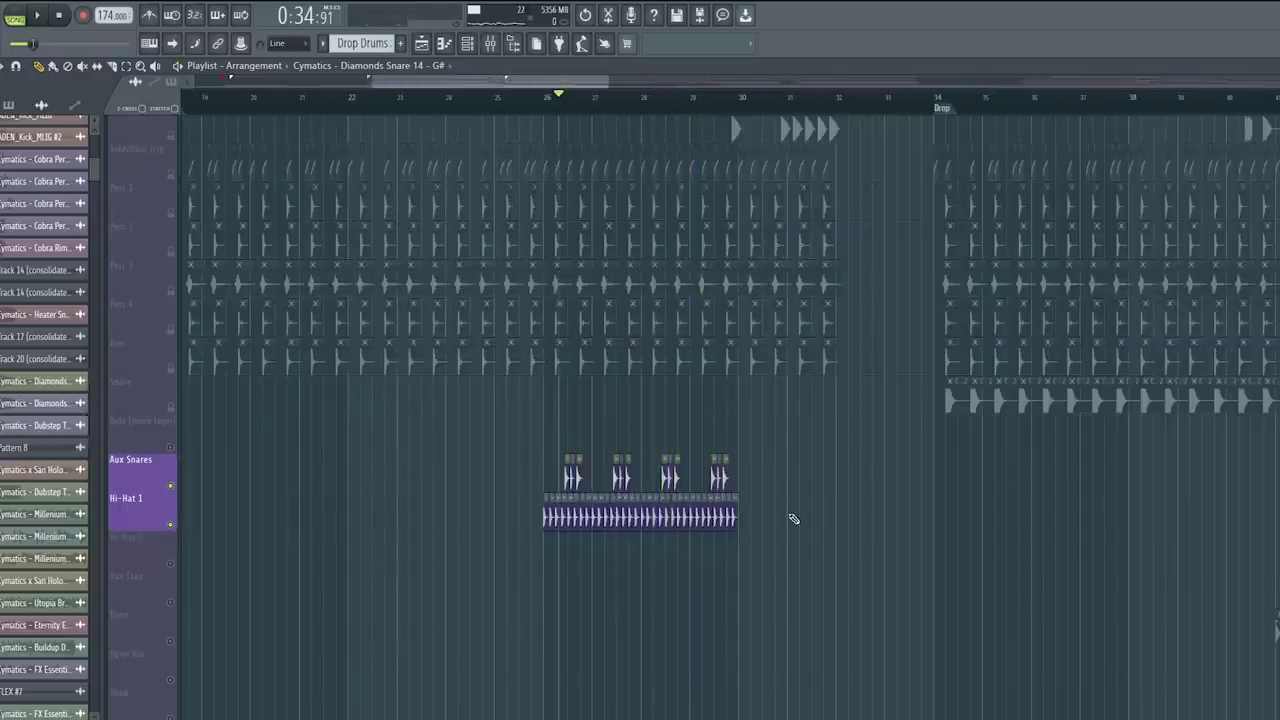
Step: Repeat the Aux Snares and Hi-Hat 1 clips across bars 30 to 32 of the buildup and solo both tracks together
{"action": "left_click_drag", "start_coordinate": [788, 540], "coordinate": [443, 449]}
{"action": "left_click_drag", "start_coordinate": [594, 509], "coordinate": [820, 507]}
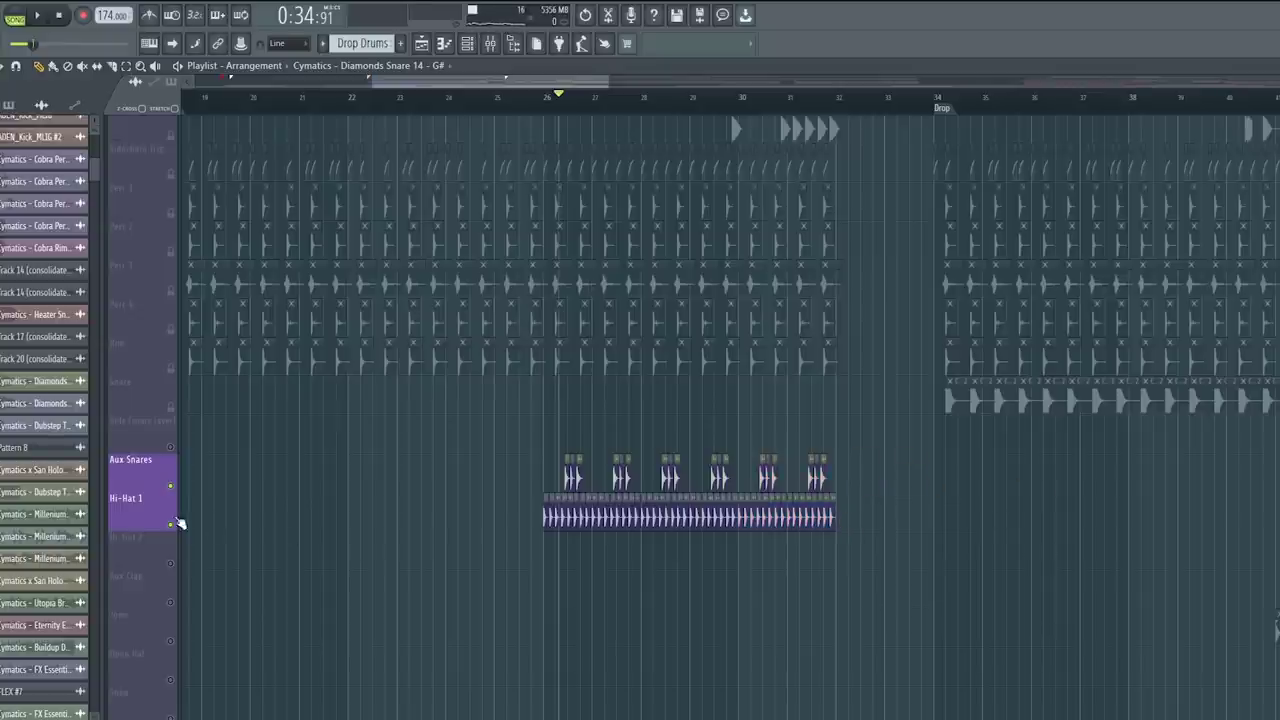
{"action": "right_click", "coordinate": [163, 597]}
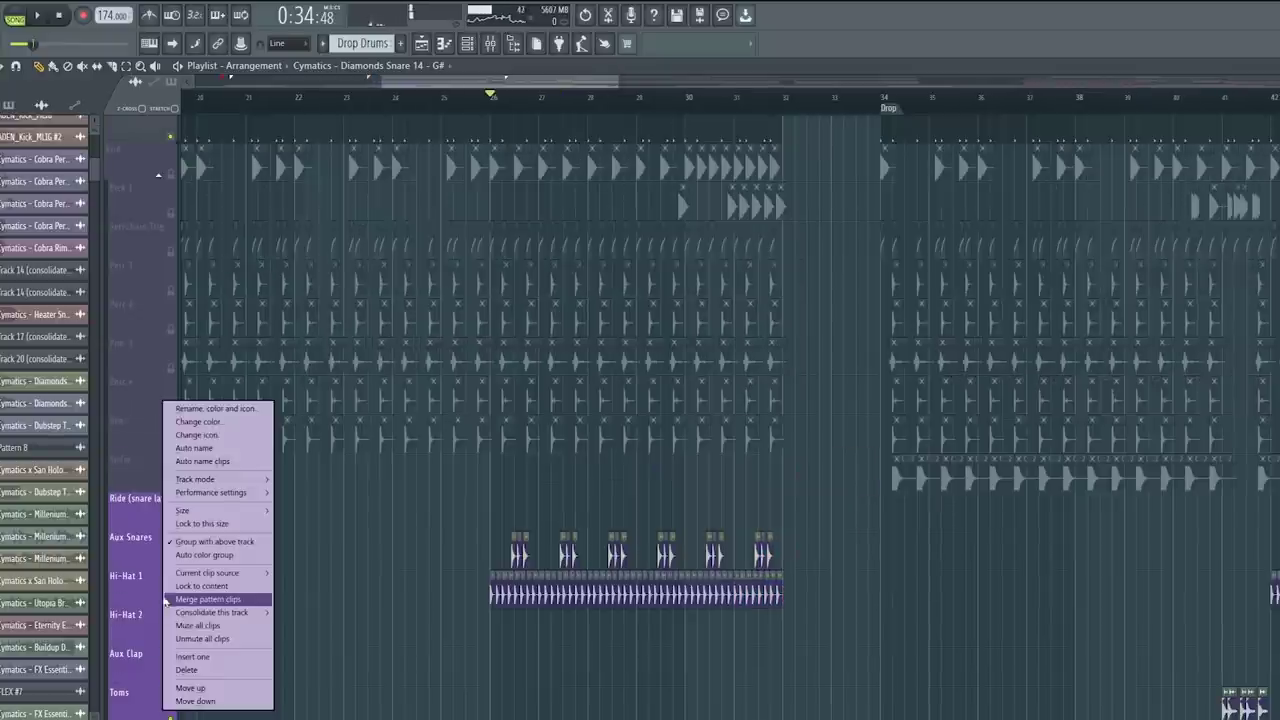
{"action": "left_click", "coordinate": [150, 594]}
{"action": "right_click", "coordinate": [171, 601]}
{"action": "left_click", "coordinate": [171, 564]}
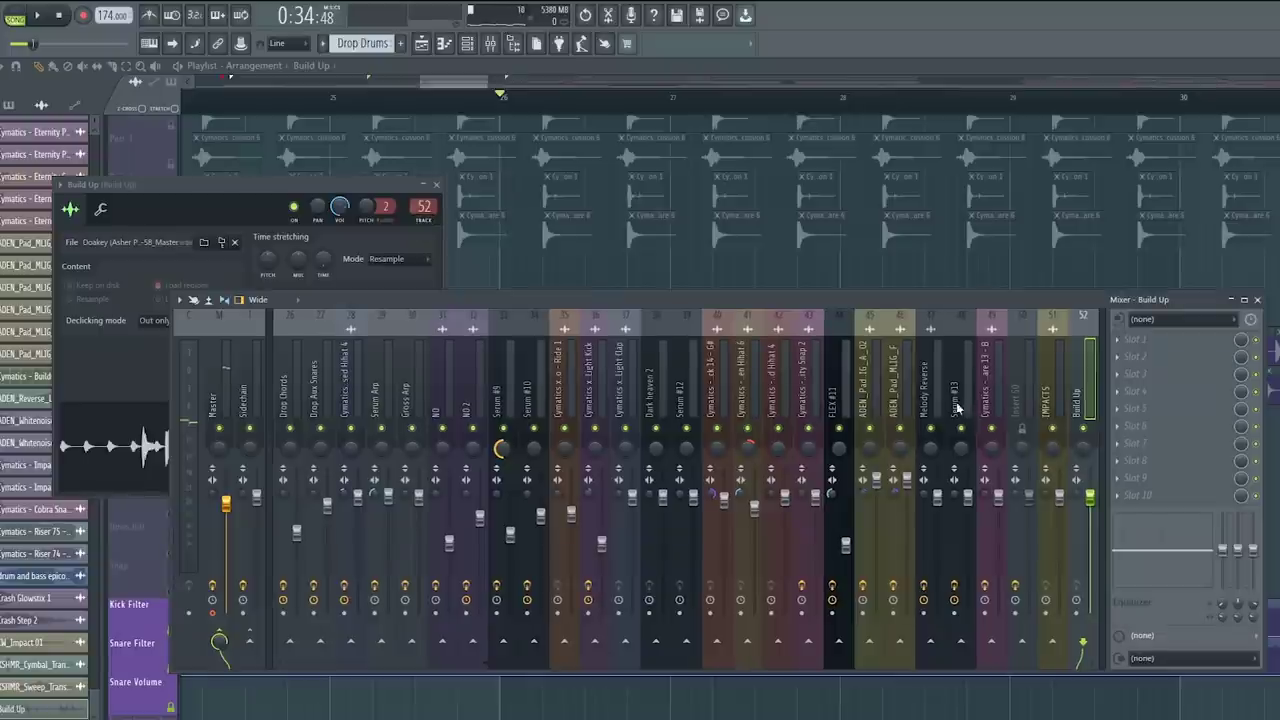
Step: Add Fruity Love Philter to the Build Up insert, automate its Filter 1 cutoff frequency to rise through the buildup, and audition it
{"action": "scroll", "coordinate": [955, 413], "scroll_direction": "down", "scroll_amount": 6}
{"action": "left_click", "coordinate": [901, 399]}
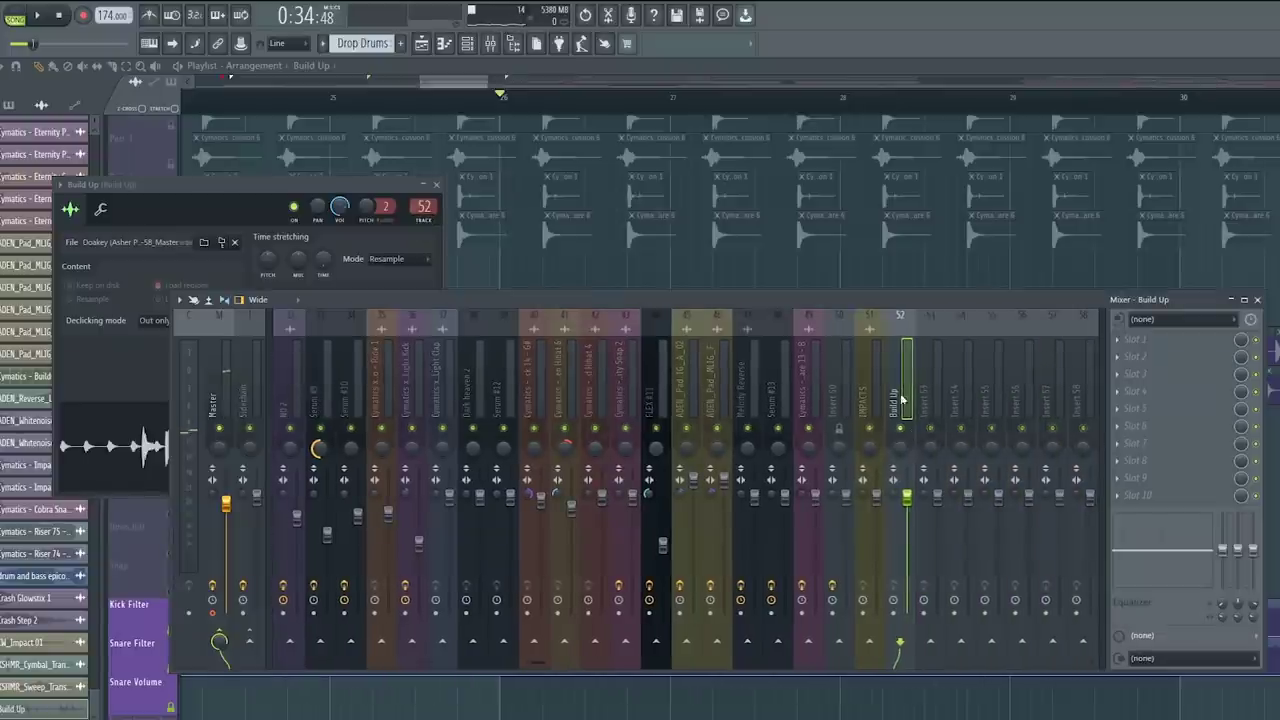
{"action": "left_click", "coordinate": [1158, 342]}
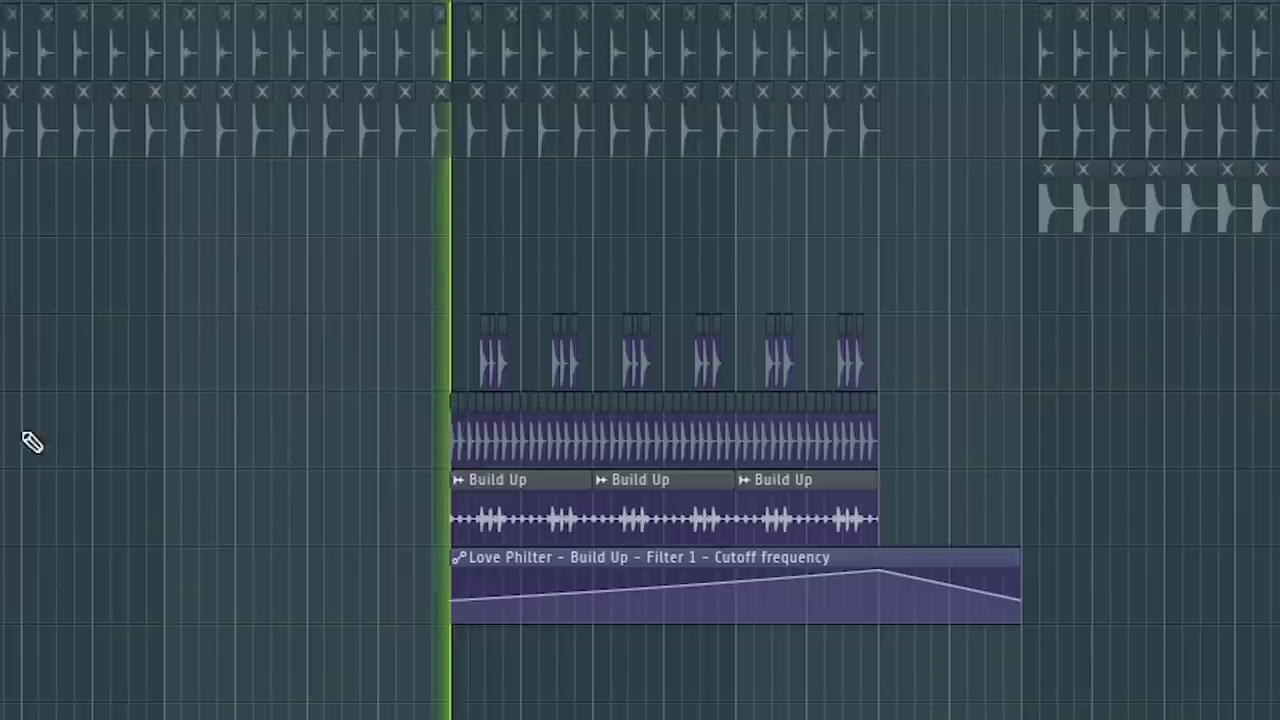
{"action": "key", "text": "space"}
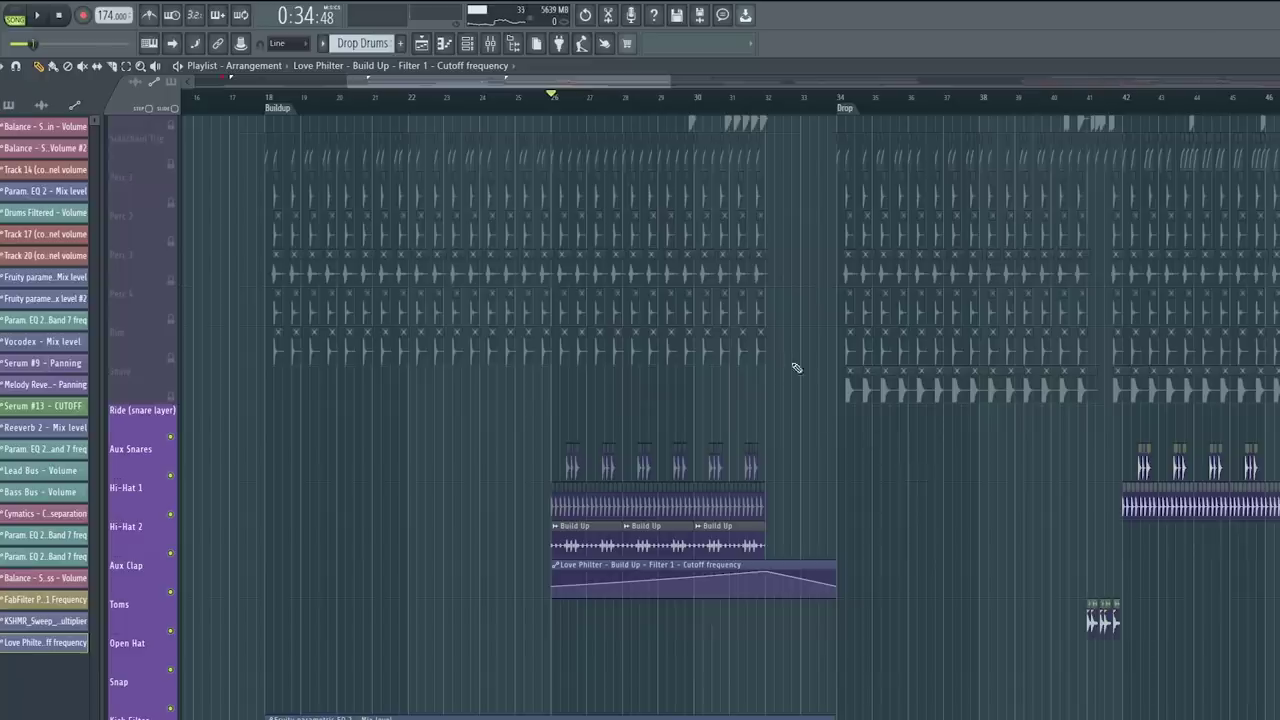
Step: Load SONNY_D_snare_17 into the snare build pattern and place its clips from bar 26 to 32 on the Toms track
{"action": "scroll", "coordinate": [513, 168], "scroll_direction": "up", "scroll_amount": 1}
{"action": "key", "text": "F6"}
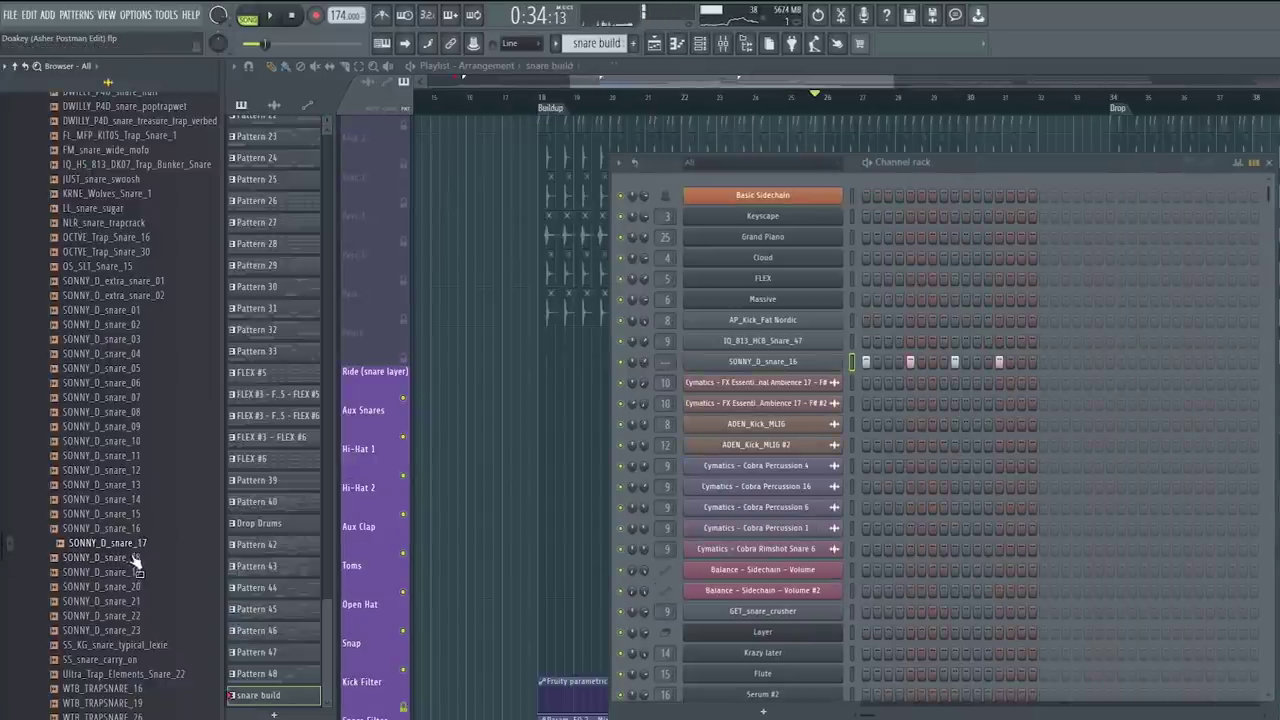
{"action": "left_click_drag", "start_coordinate": [138, 550], "coordinate": [731, 364]}
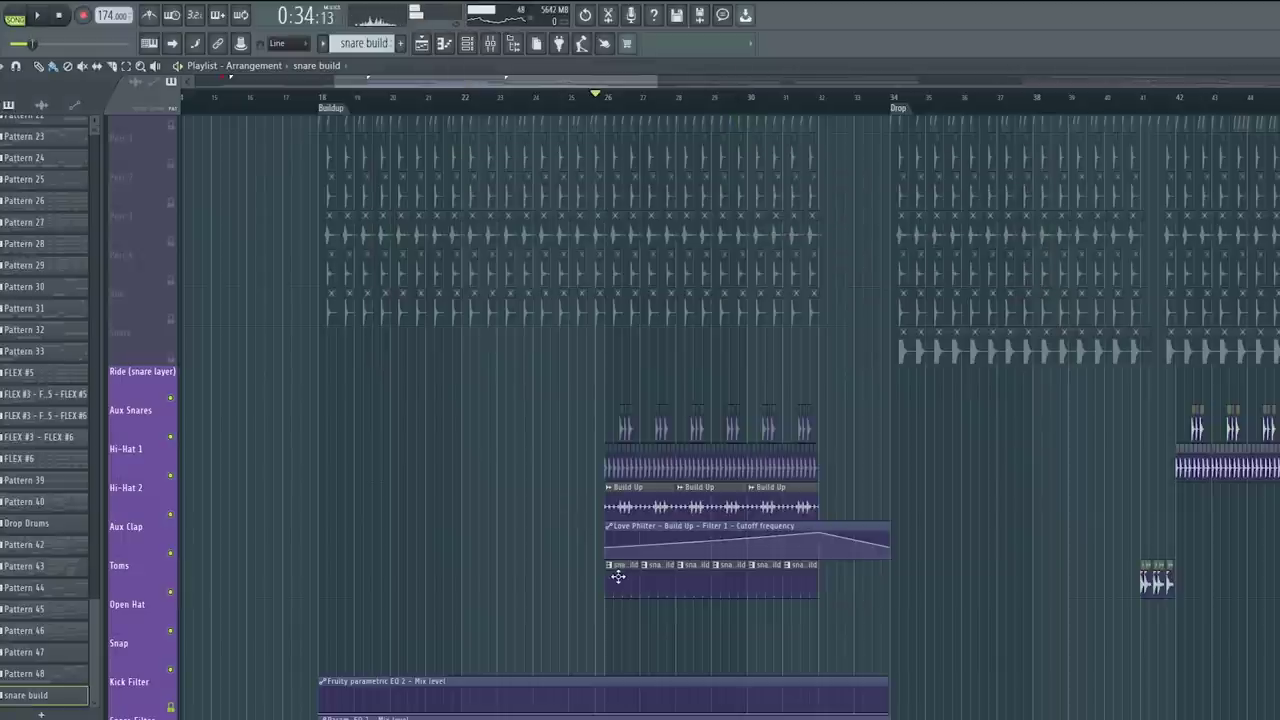
{"action": "double_click", "coordinate": [618, 577]}
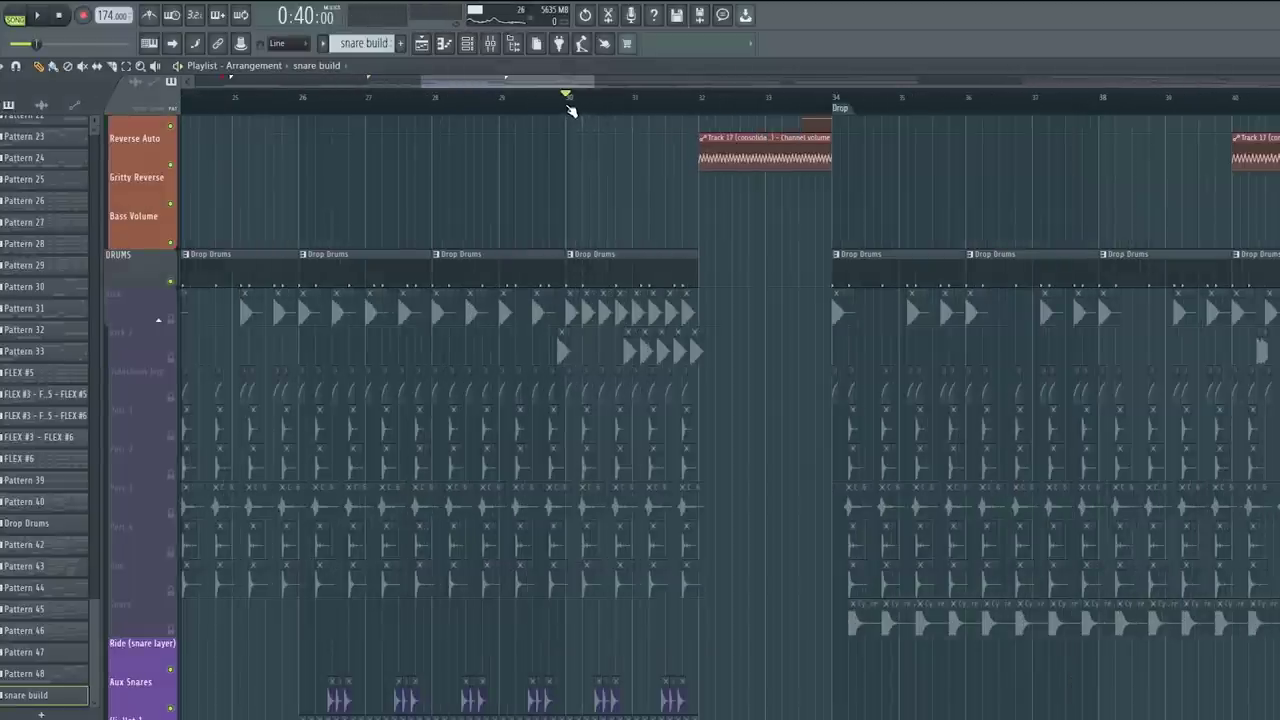
Step: Add a point at the Drop marker to Track 64's DRUM BUS Band 1 frequency automation and open Drop Drums #2's AP_Kick_Fat Nordic notes
{"action": "scroll", "coordinate": [615, 220], "scroll_direction": "right", "scroll_amount": 3}
{"action": "scroll", "coordinate": [620, 280], "scroll_direction": "down", "scroll_amount": 4}
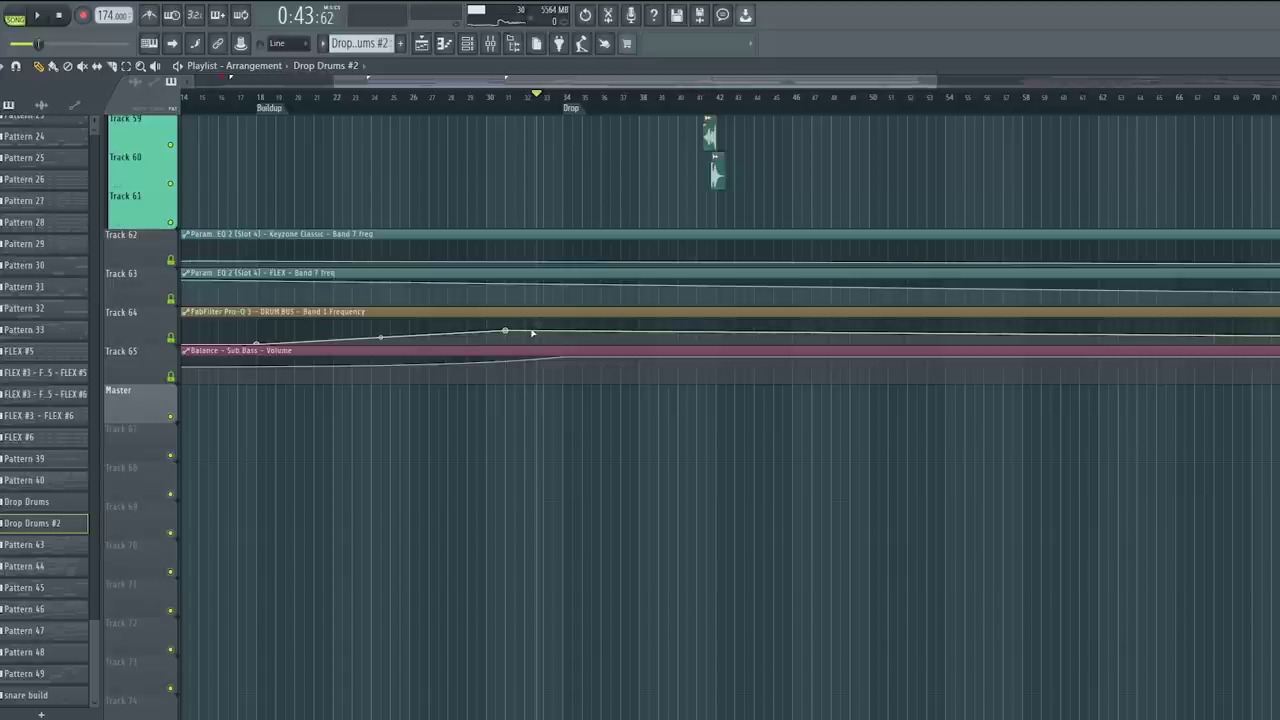
{"action": "right_click", "coordinate": [563, 322]}
{"action": "key", "text": "space"}
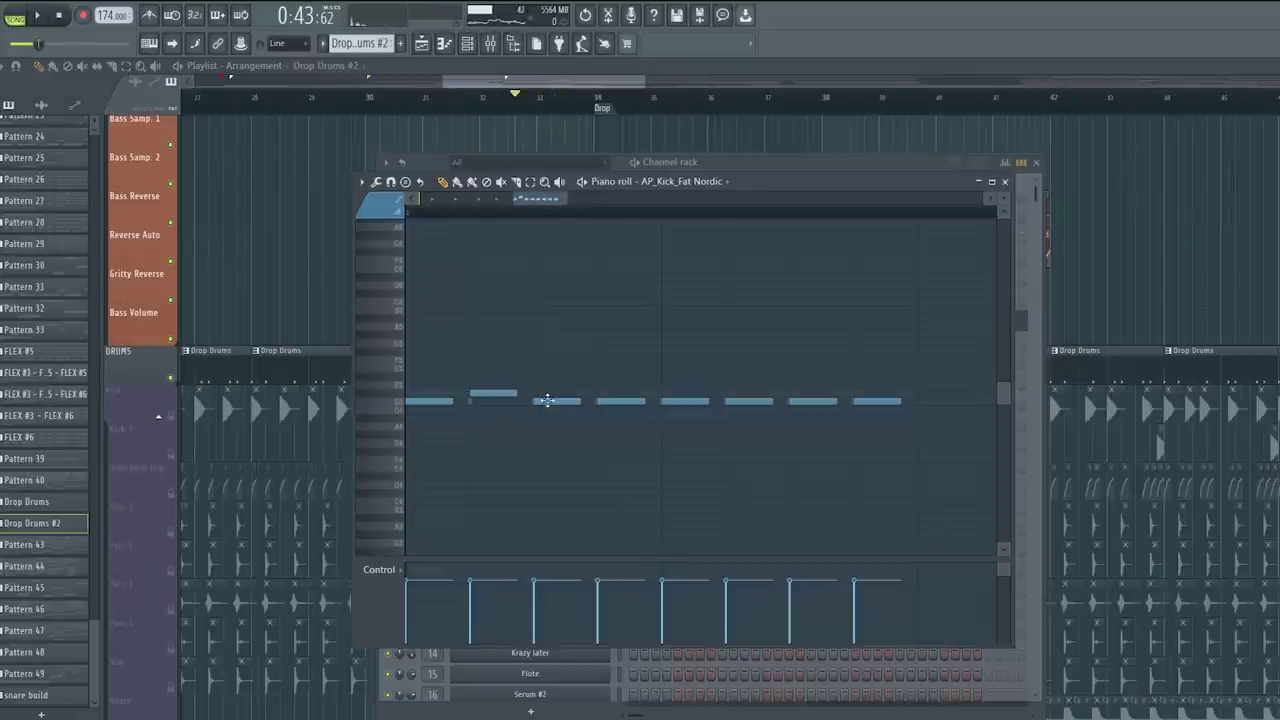
{"action": "scroll", "coordinate": [668, 232], "scroll_direction": "down", "scroll_amount": 10}
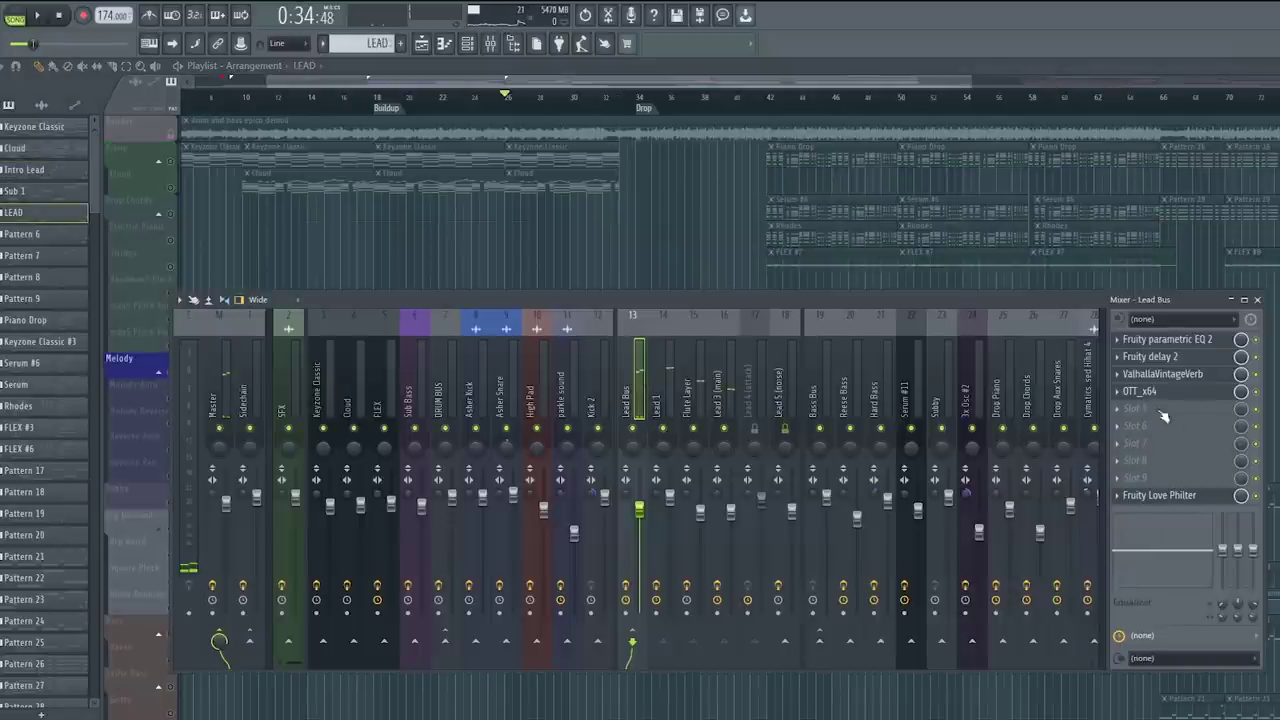
Step: Add Fruity Love Philter to slot 5 of the Lead Bus and automate its Filter 1 cutoff frequency from bar 26 past the drop
{"action": "left_click", "coordinate": [1163, 410]}
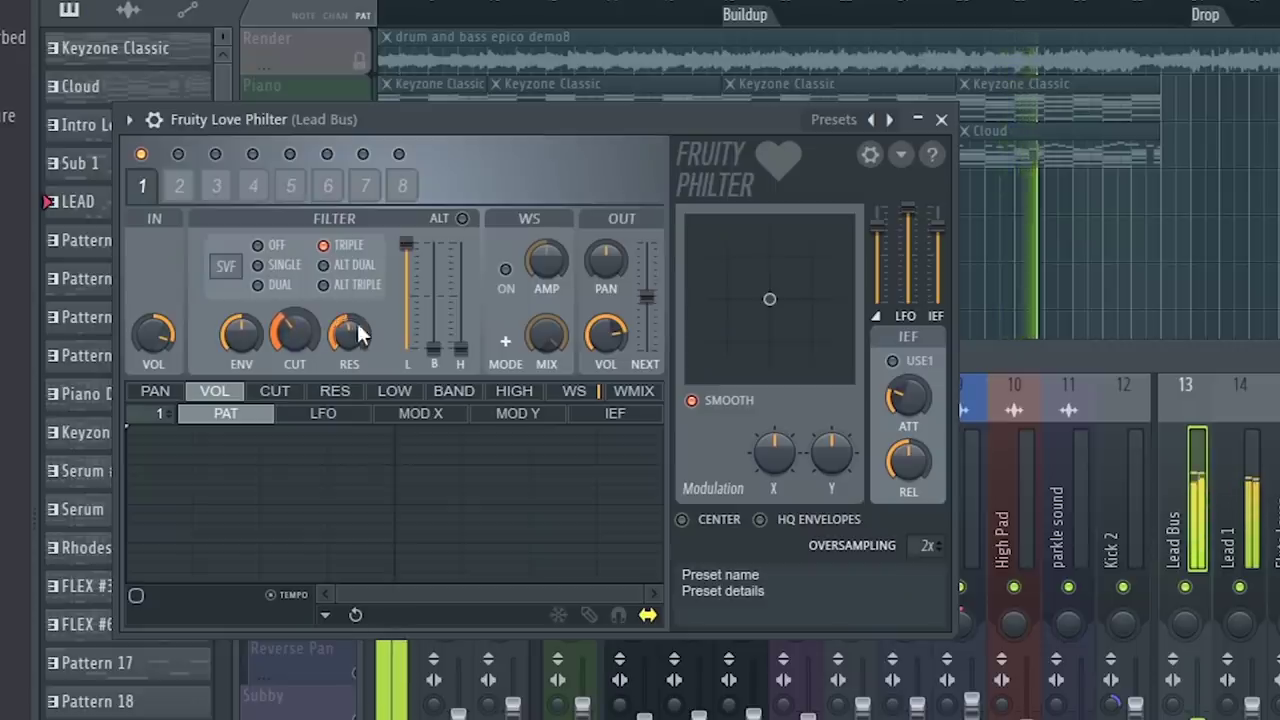
{"action": "left_click_drag", "start_coordinate": [353, 326], "coordinate": [305, 315]}
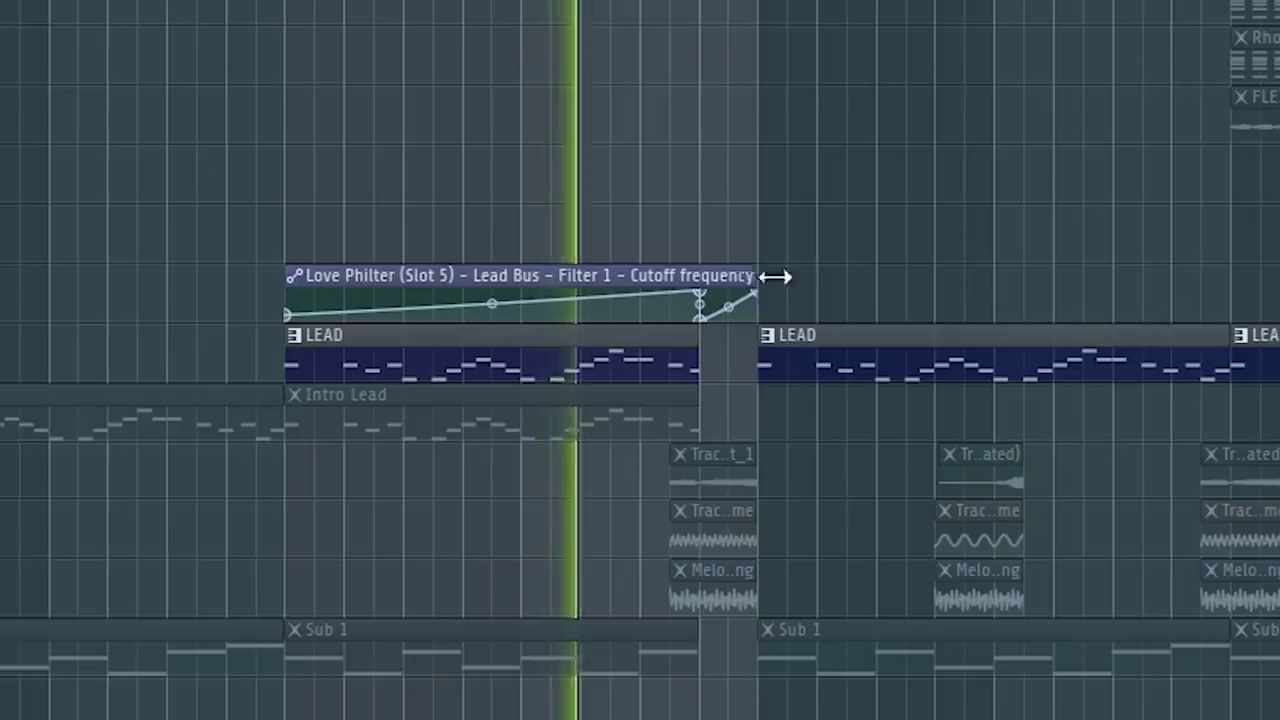
{"action": "mouse_move", "coordinate": [771, 277]}
{"action": "left_mouse_down"}
{"action": "mouse_move", "coordinate": [737, 297]}
{"action": "mouse_move", "coordinate": [765, 300]}
{"action": "left_mouse_up"}
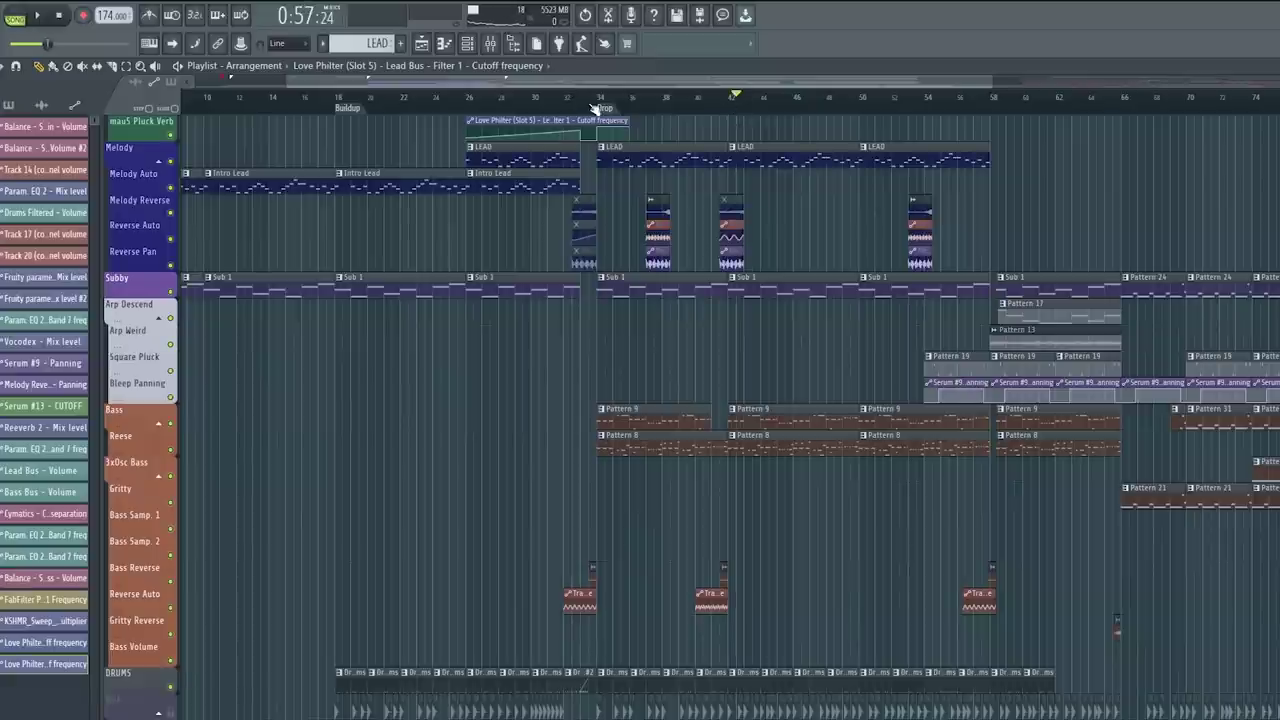
Step: Add a second Drop marker at bar 42 and audition the drums around it
{"action": "scroll", "coordinate": [596, 107], "scroll_direction": "up", "scroll_amount": 2}
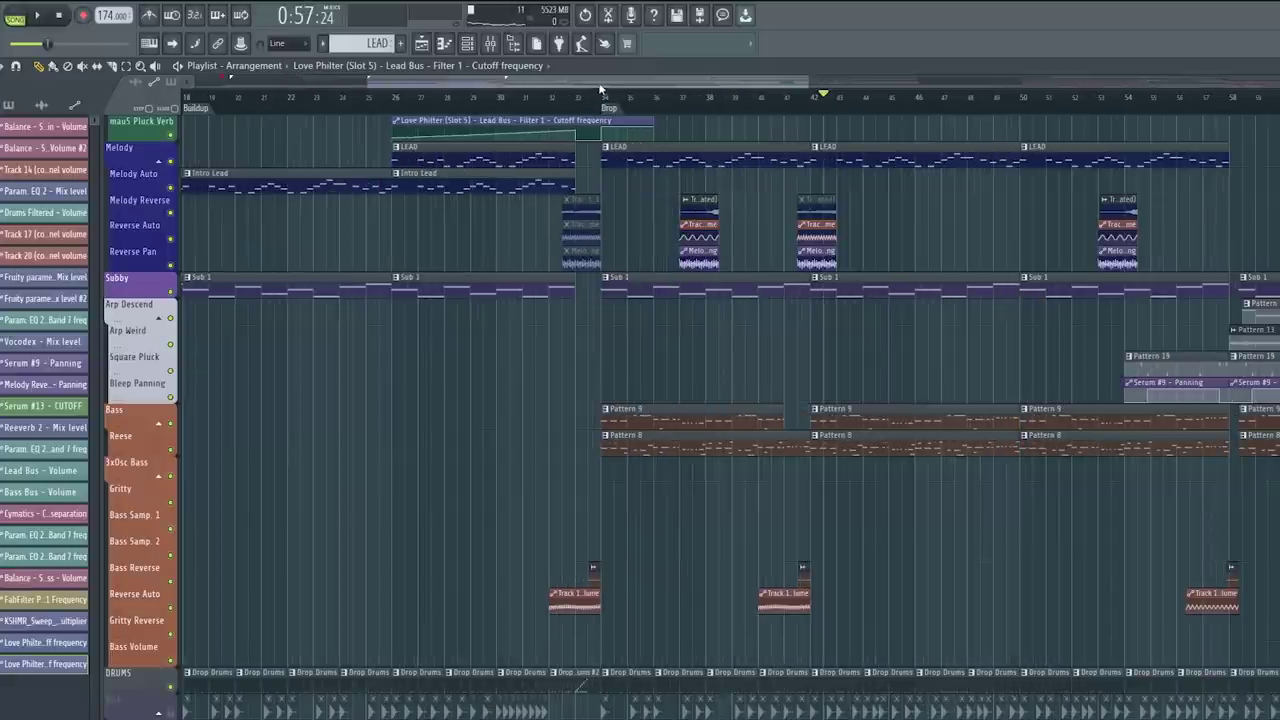
{"action": "scroll", "coordinate": [601, 82], "scroll_direction": "down", "scroll_amount": 4}
{"action": "scroll", "coordinate": [505, 346], "scroll_direction": "down", "scroll_amount": 3}
{"action": "scroll", "coordinate": [504, 347], "scroll_direction": "down", "scroll_amount": 12}
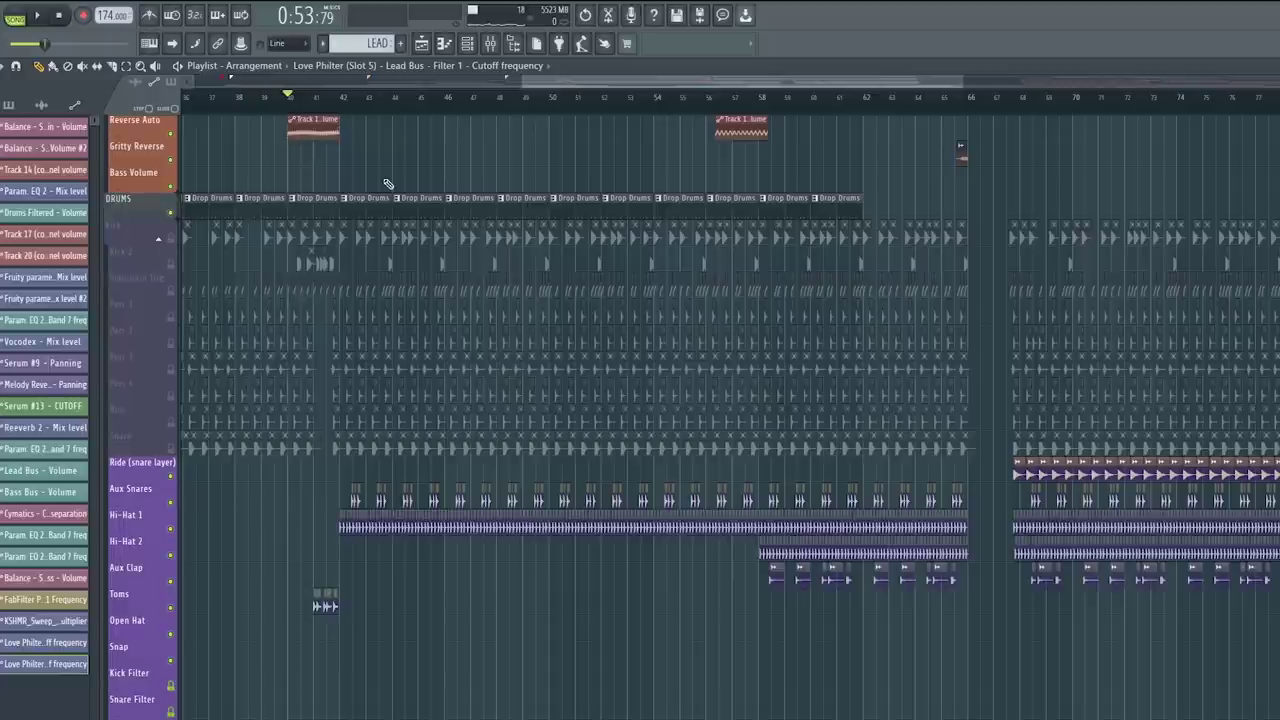
{"action": "scroll", "coordinate": [388, 184], "scroll_direction": "up", "scroll_amount": 3}
{"action": "left_click", "coordinate": [351, 100]}
{"action": "key", "text": "space"}
{"action": "scroll", "coordinate": [345, 330], "scroll_direction": "down", "scroll_amount": 3}
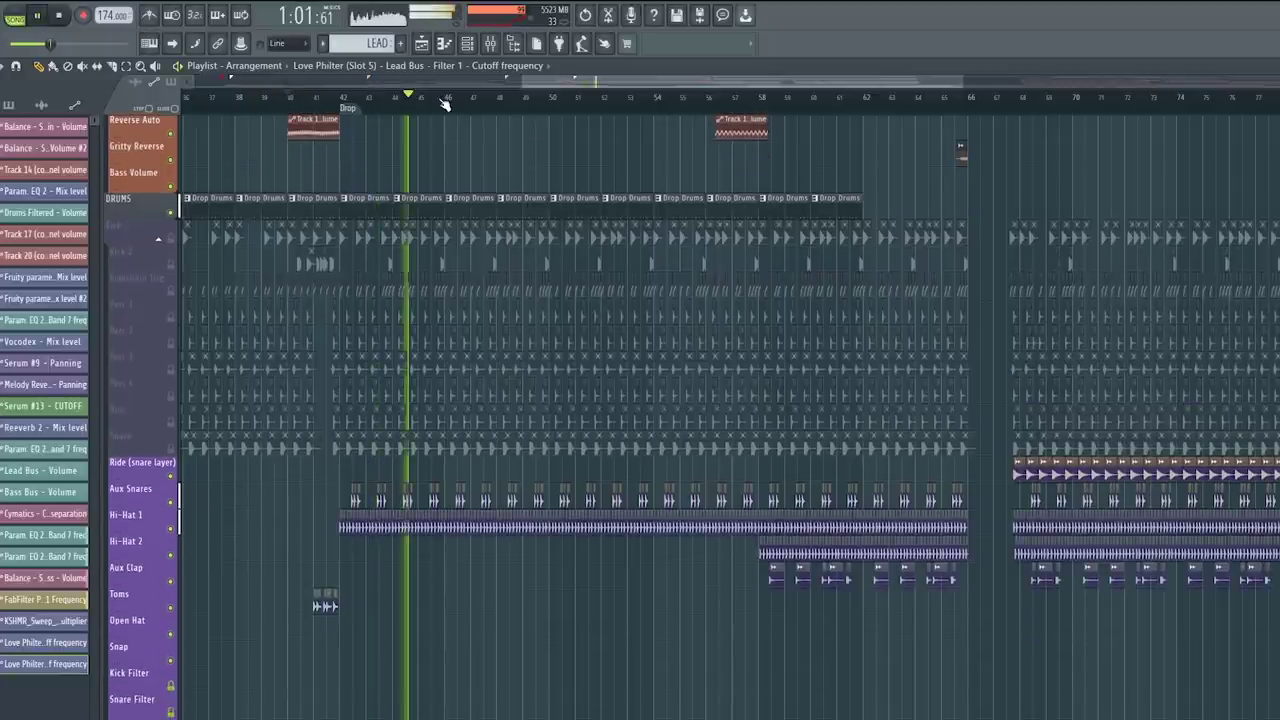
{"action": "key", "text": "space"}
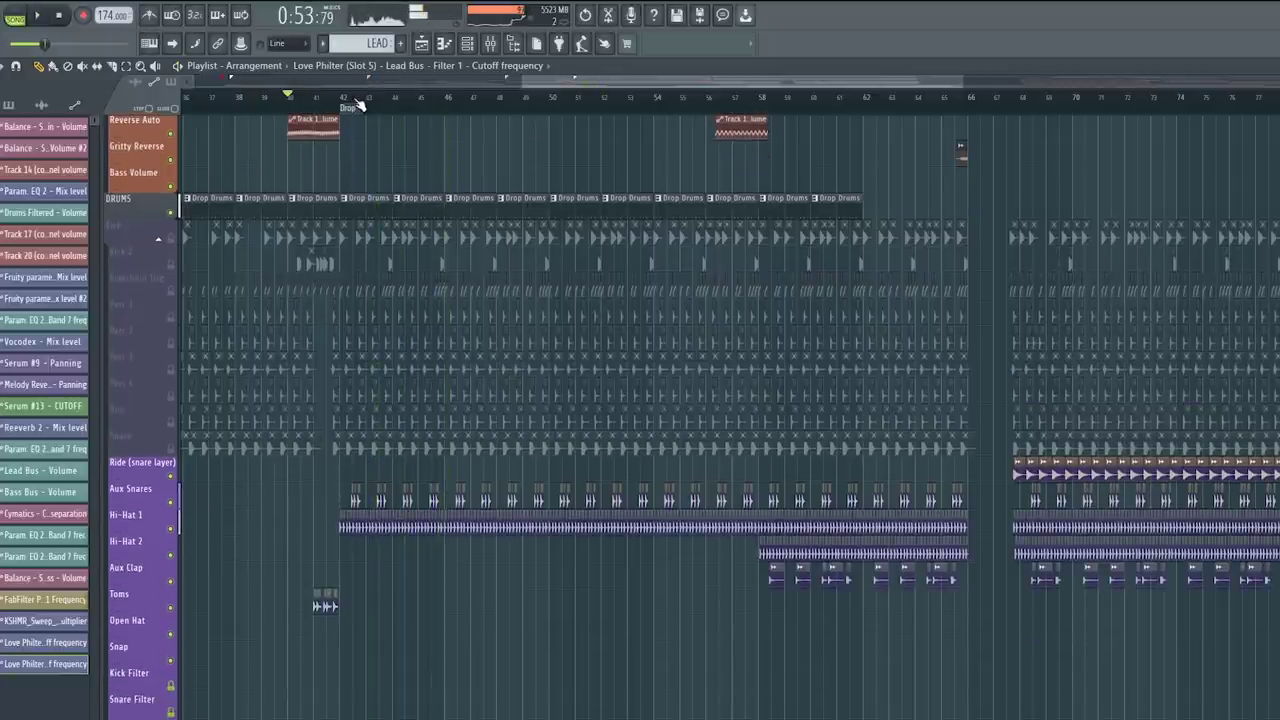
Step: Lower the Drop Aux Snares insert's volume with the Aux Snares track soloed, and open the Cymatics - Diamonds Snare 15 - A sample settings
{"action": "scroll", "coordinate": [358, 112], "scroll_direction": "up", "scroll_amount": 4}
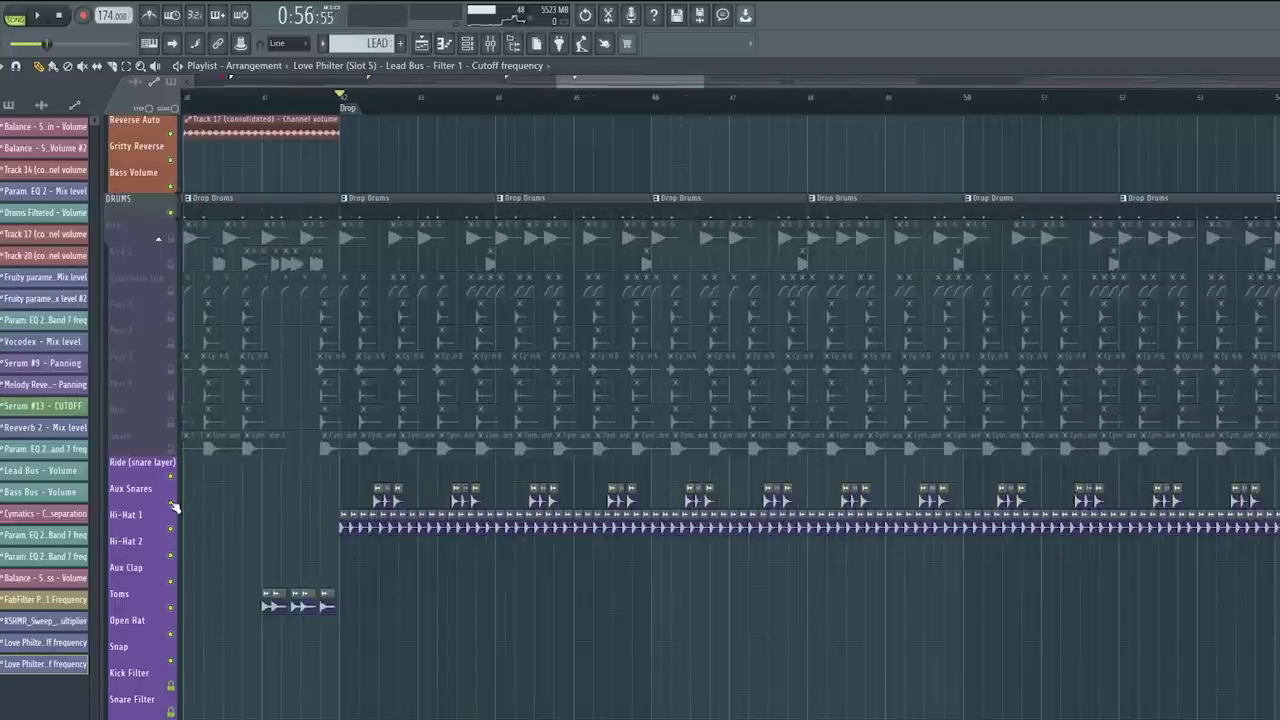
{"action": "left_click", "coordinate": [171, 503], "text": "ctrl"}
{"action": "left_click", "coordinate": [491, 43]}
{"action": "key", "text": "space"}
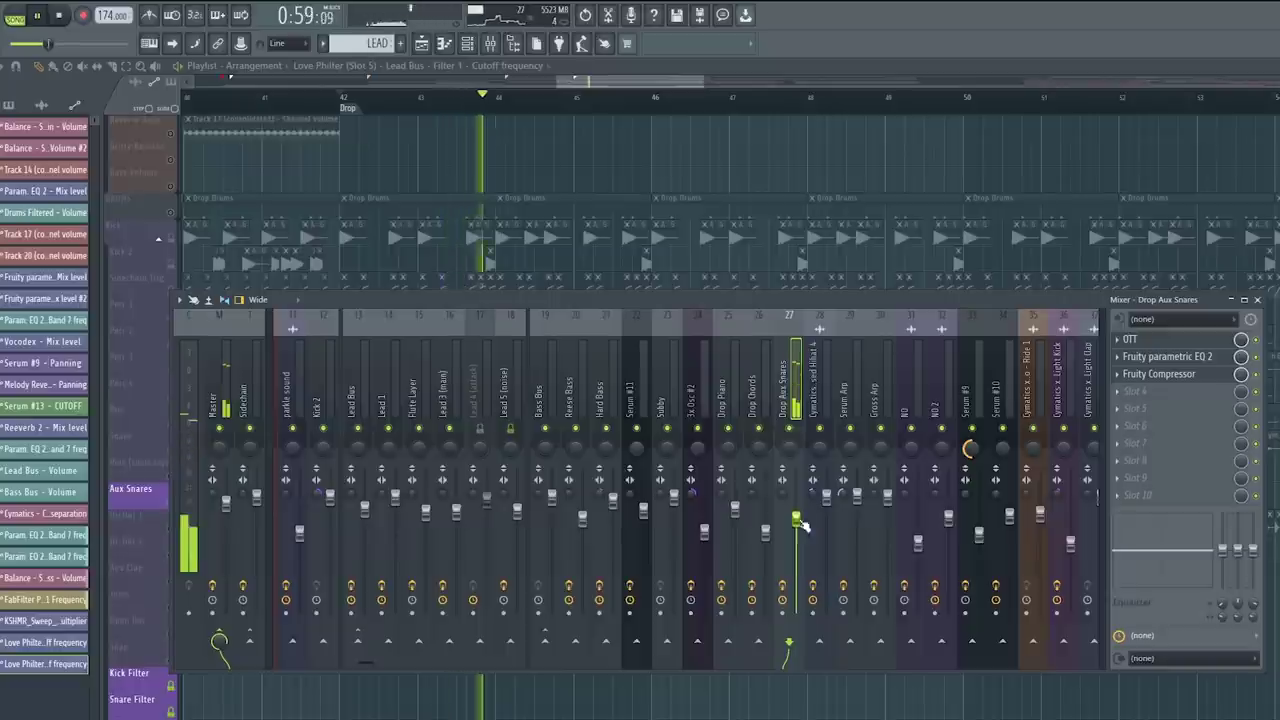
{"action": "key", "text": "space"}
{"action": "key", "text": "F9"}
{"action": "double_click", "coordinate": [534, 503]}
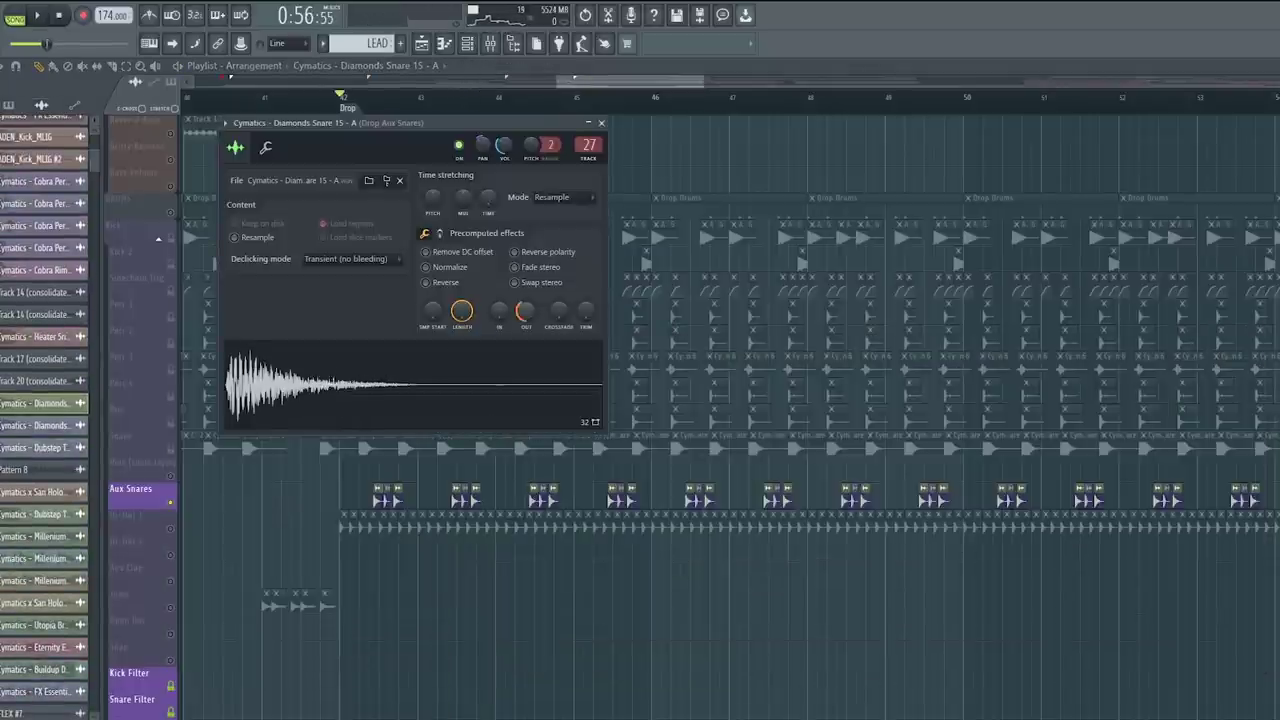
{"action": "key", "text": "F9"}
{"action": "key", "text": "space"}
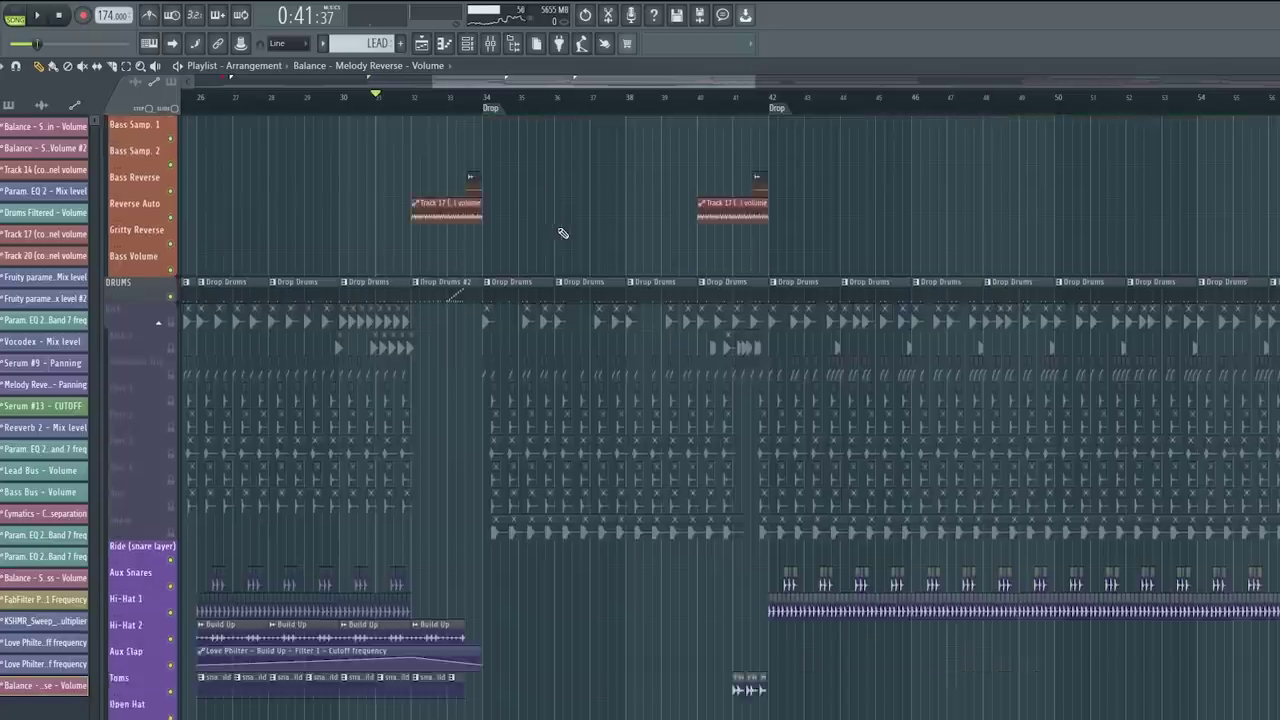
Step: Solo Track 56 and check the sample settings of the Cymatics - FX Essentials Impact 21 clip at the first drop
{"action": "scroll", "coordinate": [563, 240], "scroll_direction": "down", "scroll_amount": 10}
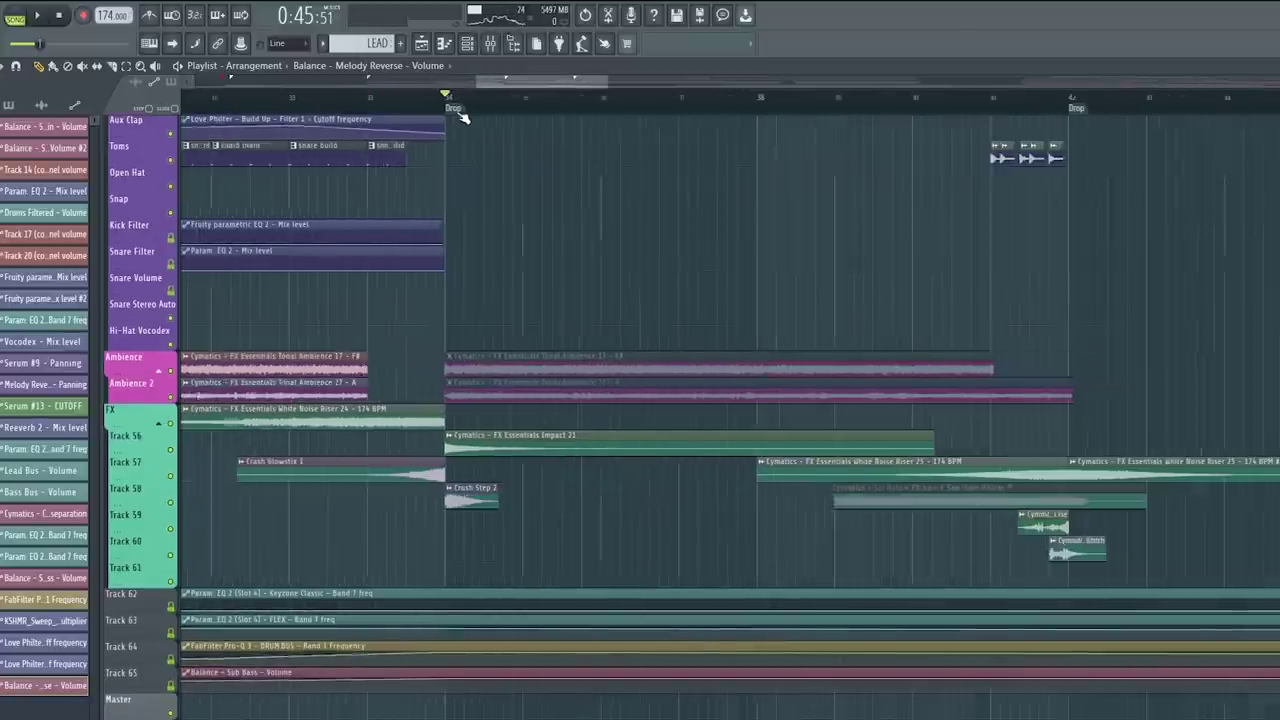
{"action": "scroll", "coordinate": [331, 436], "scroll_direction": "down", "scroll_amount": 3}
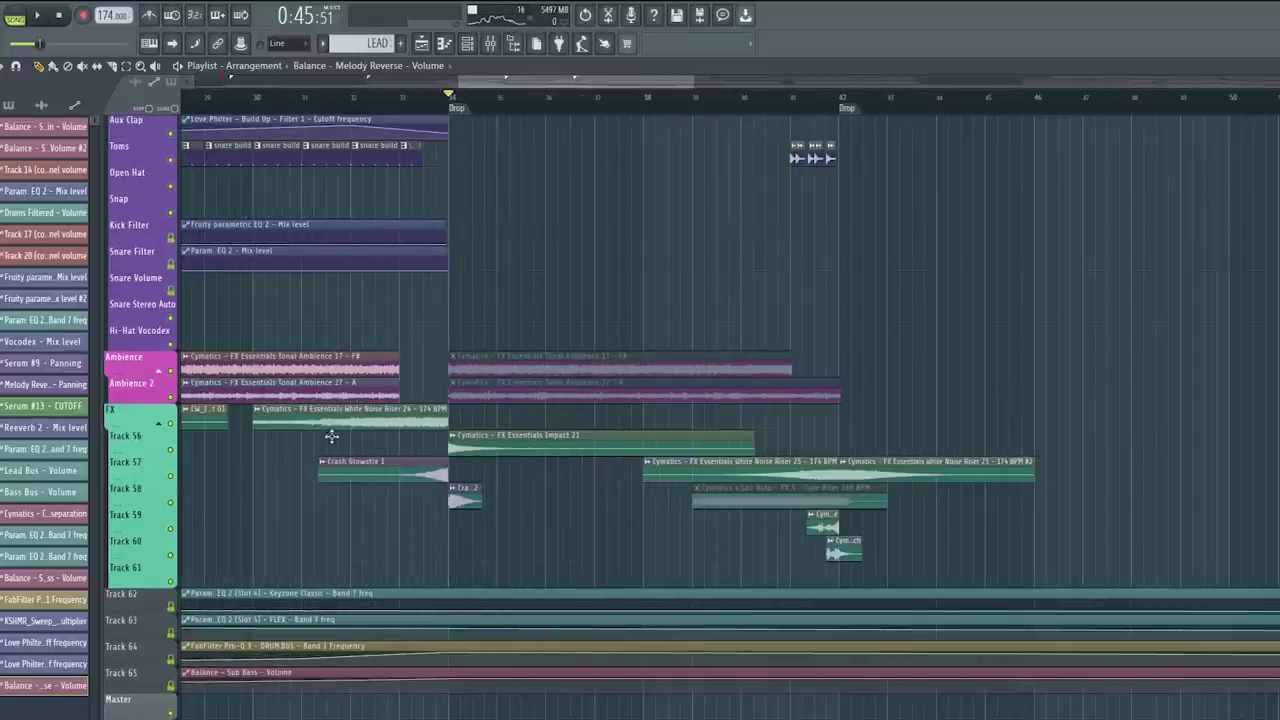
{"action": "right_click", "coordinate": [171, 450]}
{"action": "double_click", "coordinate": [508, 443]}
{"action": "left_click", "coordinate": [379, 108]}
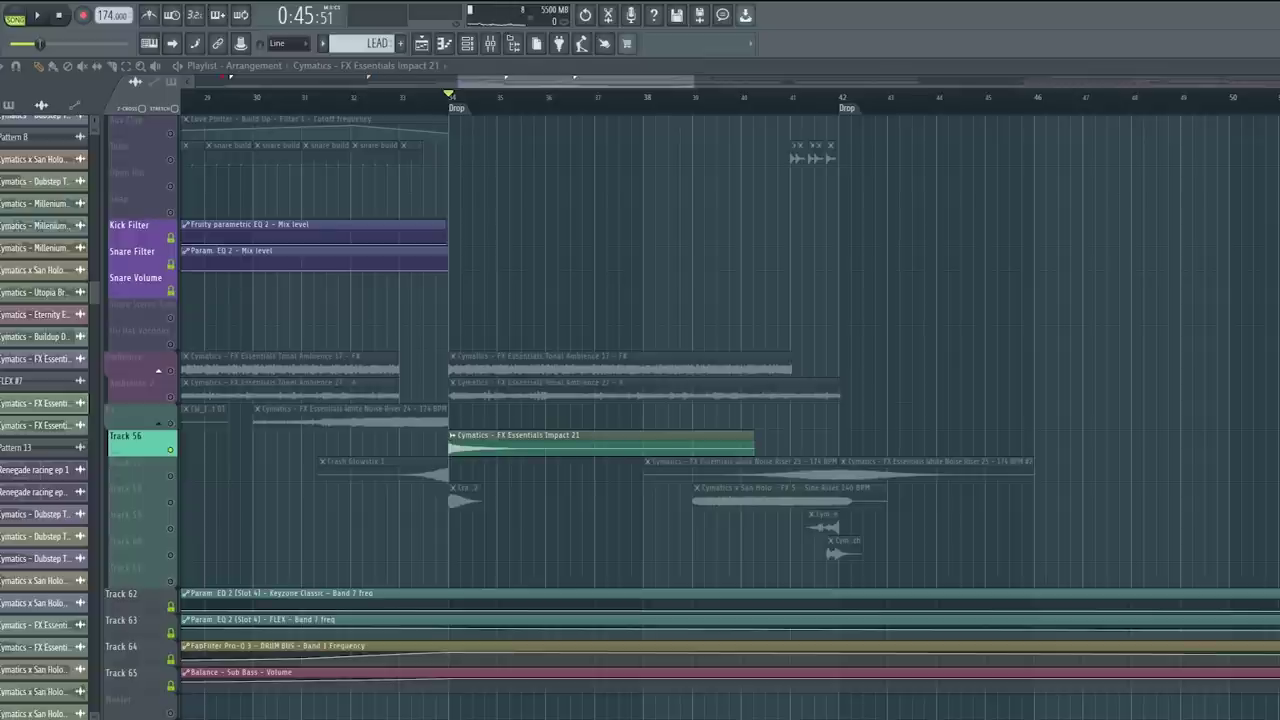
Step: Place JKid_White_Noises_05 on Track 59 at the bar 34 Drop marker and audition it
{"action": "left_click_drag", "start_coordinate": [2, 545], "coordinate": [492, 518]}
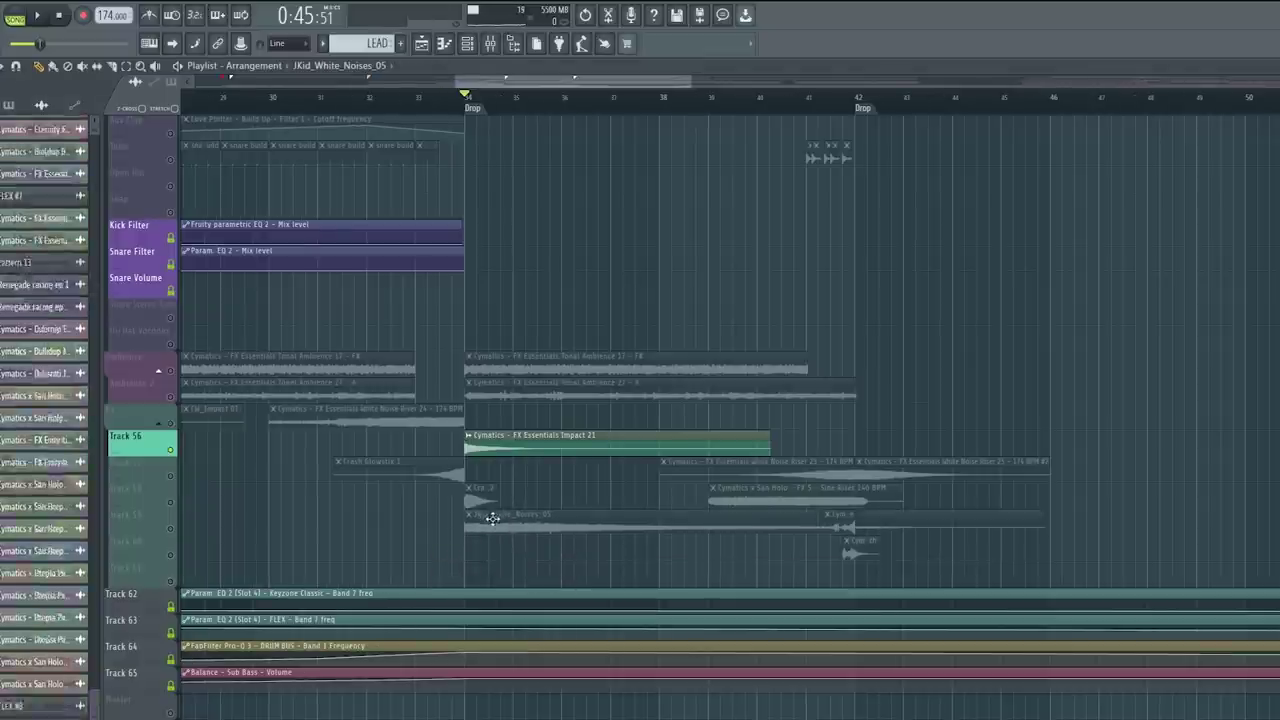
{"action": "double_click", "coordinate": [492, 518]}
{"action": "key", "text": "space"}
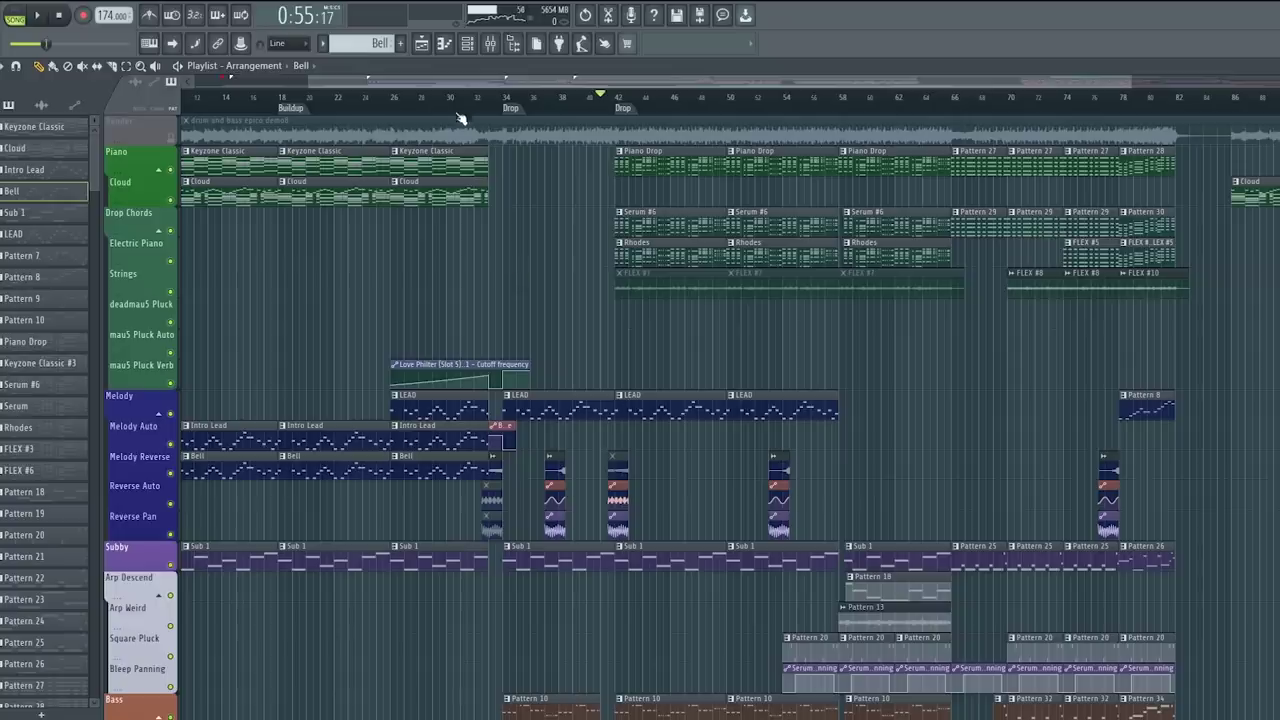
Step: Examine the arrangement from the intro through both drops, comparing the chord, melody, sub and bass tracks
{"action": "scroll", "coordinate": [459, 115], "scroll_direction": "up", "scroll_amount": 3}
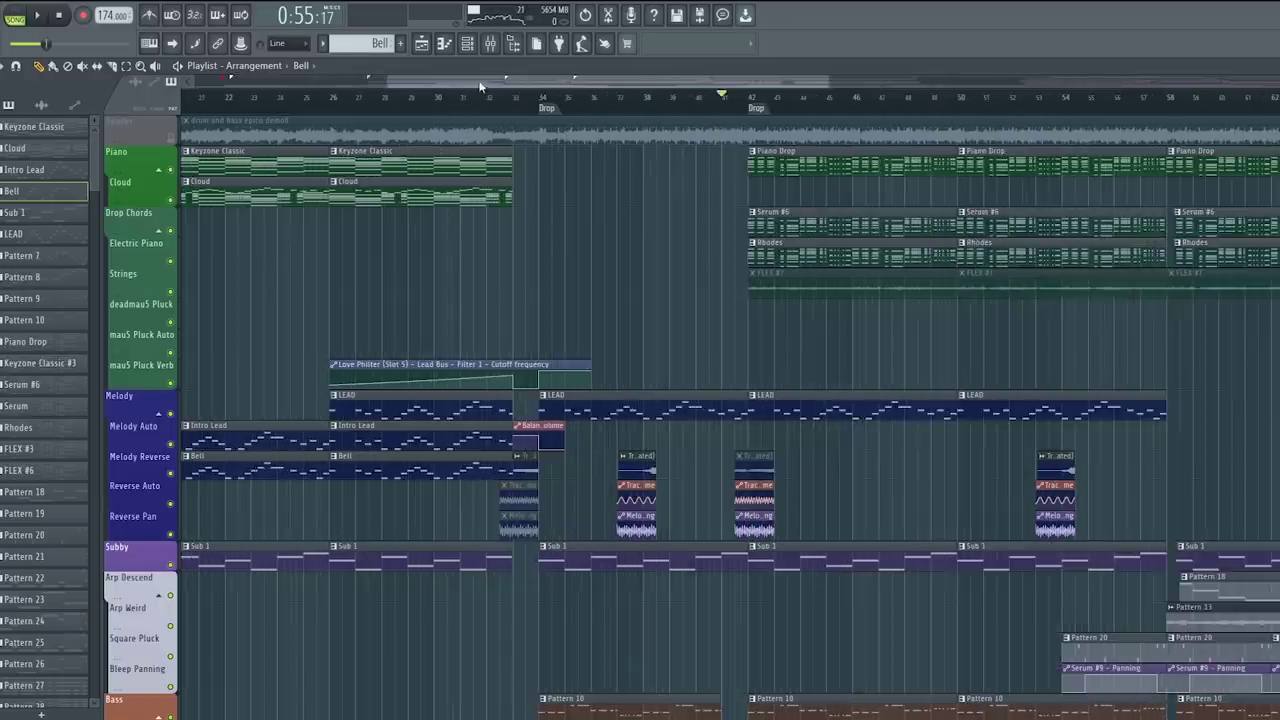
{"action": "left_click_drag", "start_coordinate": [481, 84], "coordinate": [418, 84]}
{"action": "scroll", "coordinate": [404, 286], "scroll_direction": "down", "scroll_amount": 4}
{"action": "scroll", "coordinate": [404, 287], "scroll_direction": "down", "scroll_amount": 8}
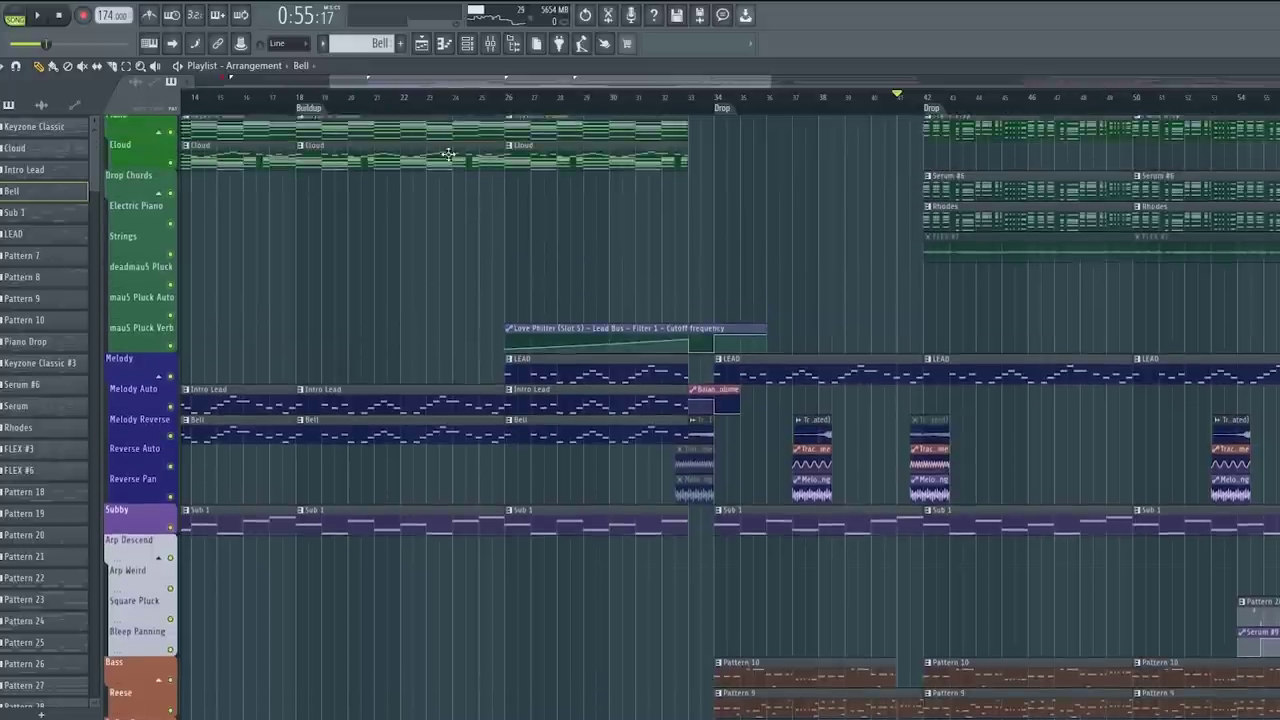
{"action": "scroll", "coordinate": [390, 405], "scroll_direction": "down", "scroll_amount": 3}
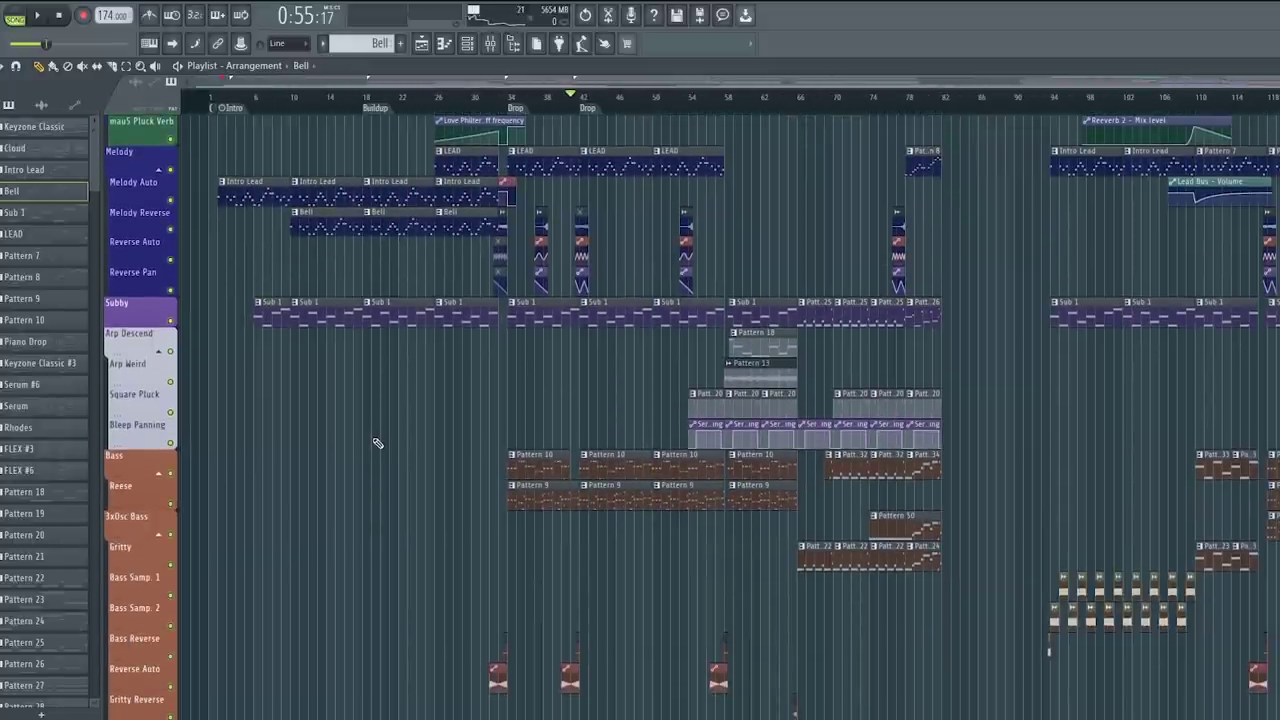
{"action": "scroll", "coordinate": [360, 438], "scroll_direction": "down", "scroll_amount": 1}
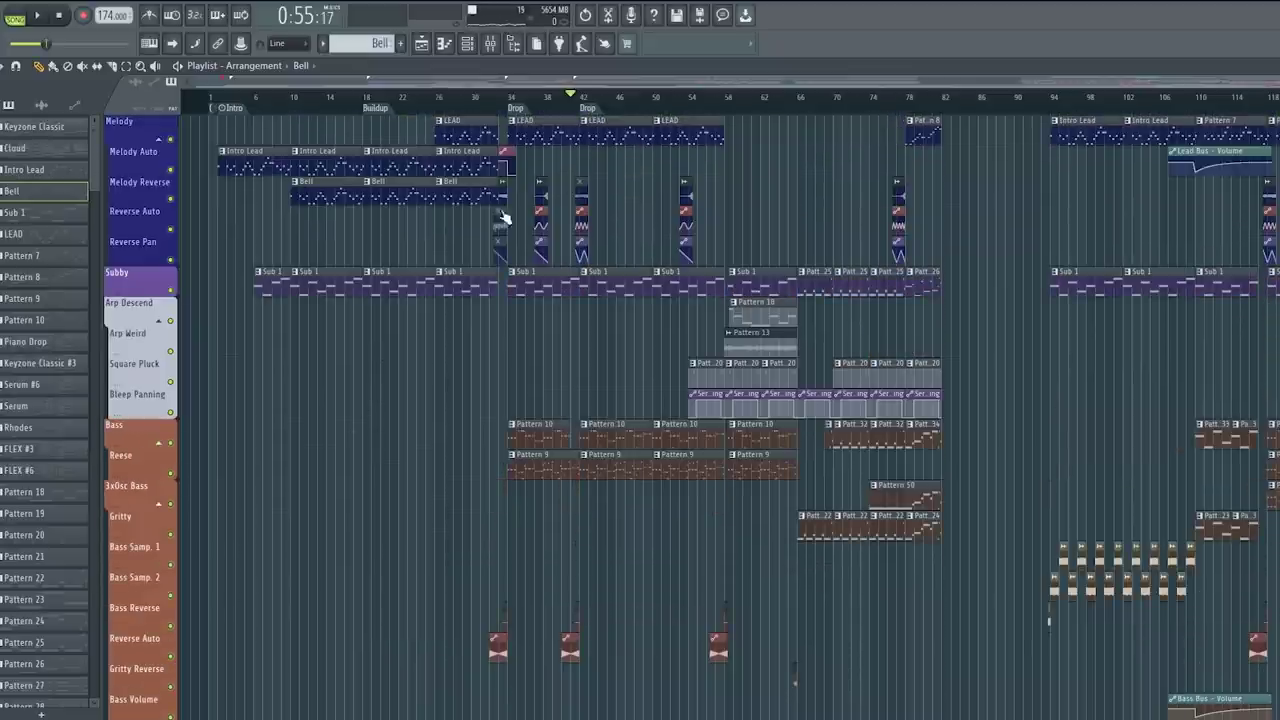
{"action": "scroll", "coordinate": [508, 114], "scroll_direction": "up", "scroll_amount": 4}
{"action": "scroll", "coordinate": [488, 392], "scroll_direction": "up", "scroll_amount": 3}
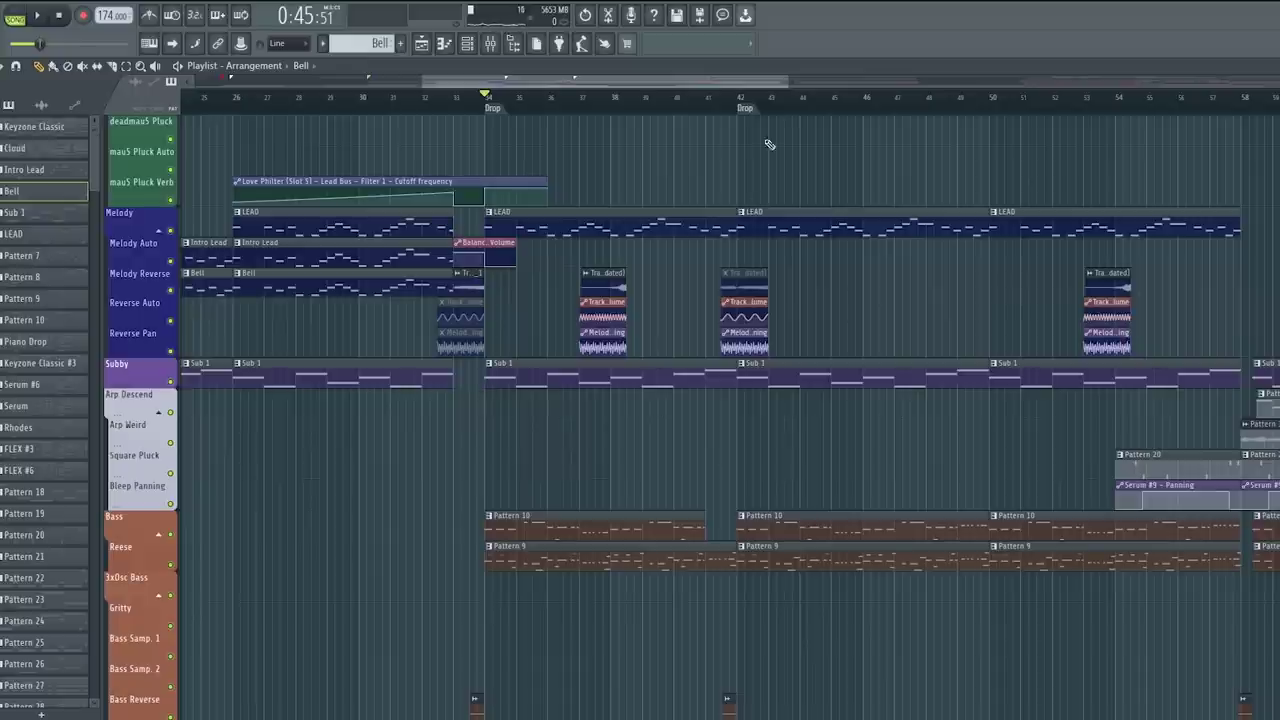
{"action": "scroll", "coordinate": [711, 114], "scroll_direction": "down", "scroll_amount": 2}
{"action": "scroll", "coordinate": [594, 434], "scroll_direction": "down", "scroll_amount": 8}
{"action": "scroll", "coordinate": [600, 329], "scroll_direction": "up", "scroll_amount": 10}
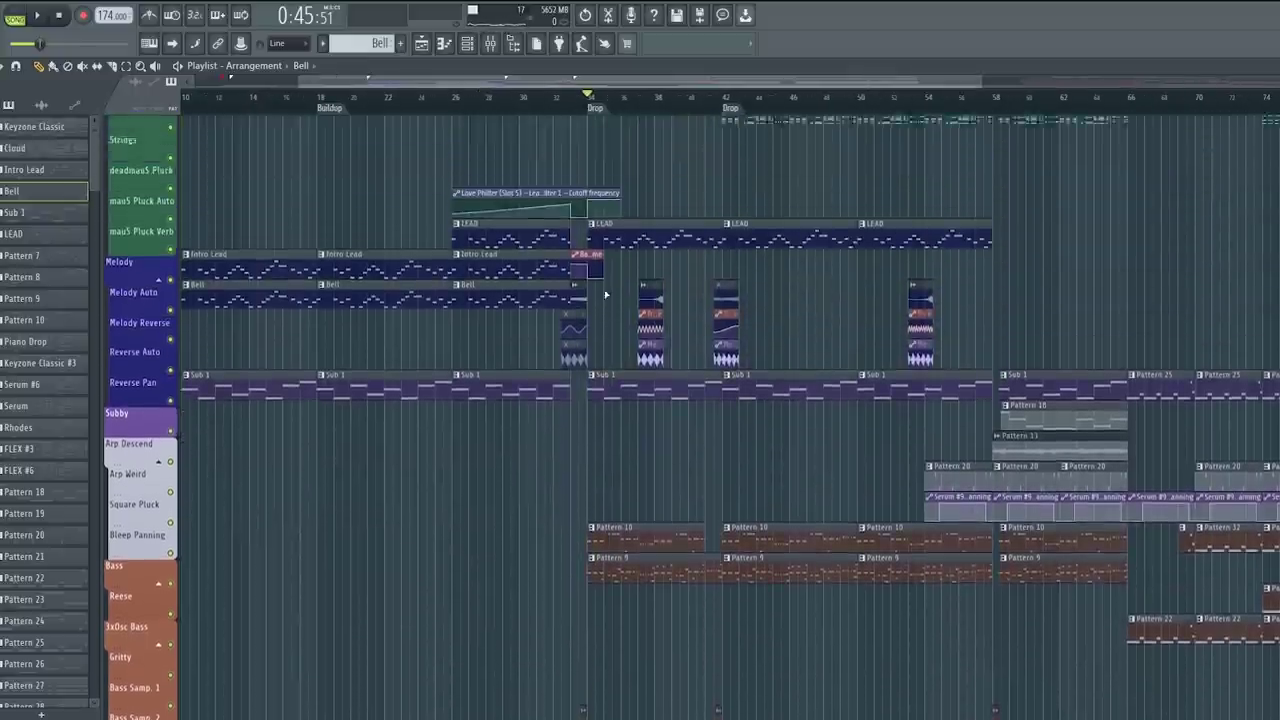
{"action": "scroll", "coordinate": [605, 295], "scroll_direction": "up", "scroll_amount": 5}
{"action": "scroll", "coordinate": [504, 269], "scroll_direction": "down", "scroll_amount": 2}
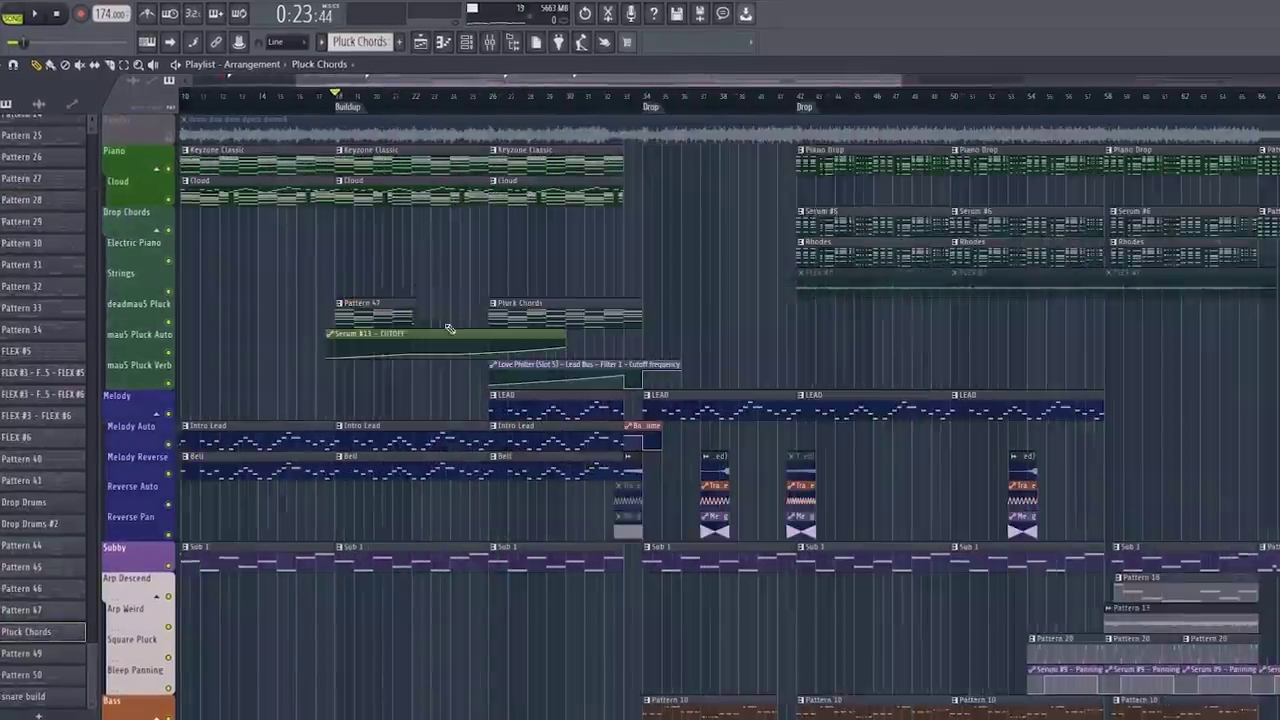
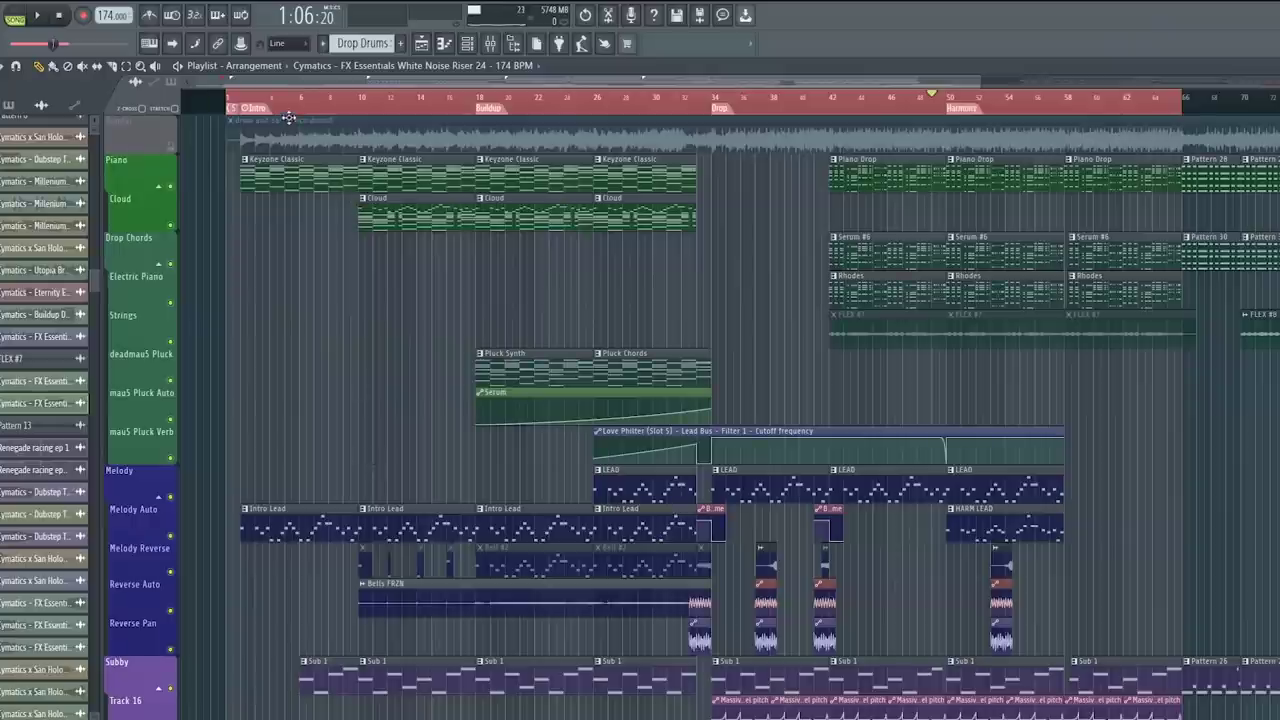
Step: Examine the finished arrangement from the intro to the Harmony section, across the chord, pluck, melody, sub and bass tracks
{"action": "scroll", "coordinate": [290, 116], "scroll_direction": "up", "scroll_amount": 4}
{"action": "scroll", "coordinate": [429, 326], "scroll_direction": "down", "scroll_amount": 5}
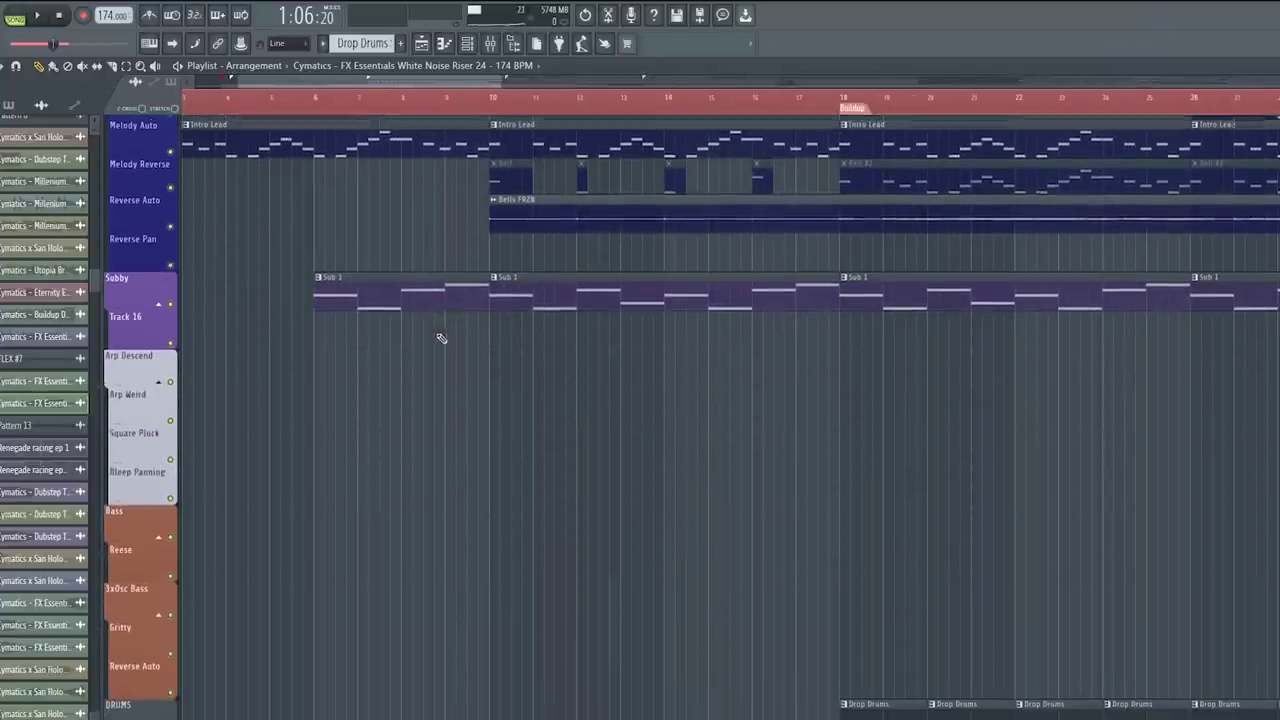
{"action": "scroll", "coordinate": [458, 116], "scroll_direction": "down", "scroll_amount": 4}
{"action": "scroll", "coordinate": [555, 335], "scroll_direction": "up", "scroll_amount": 3}
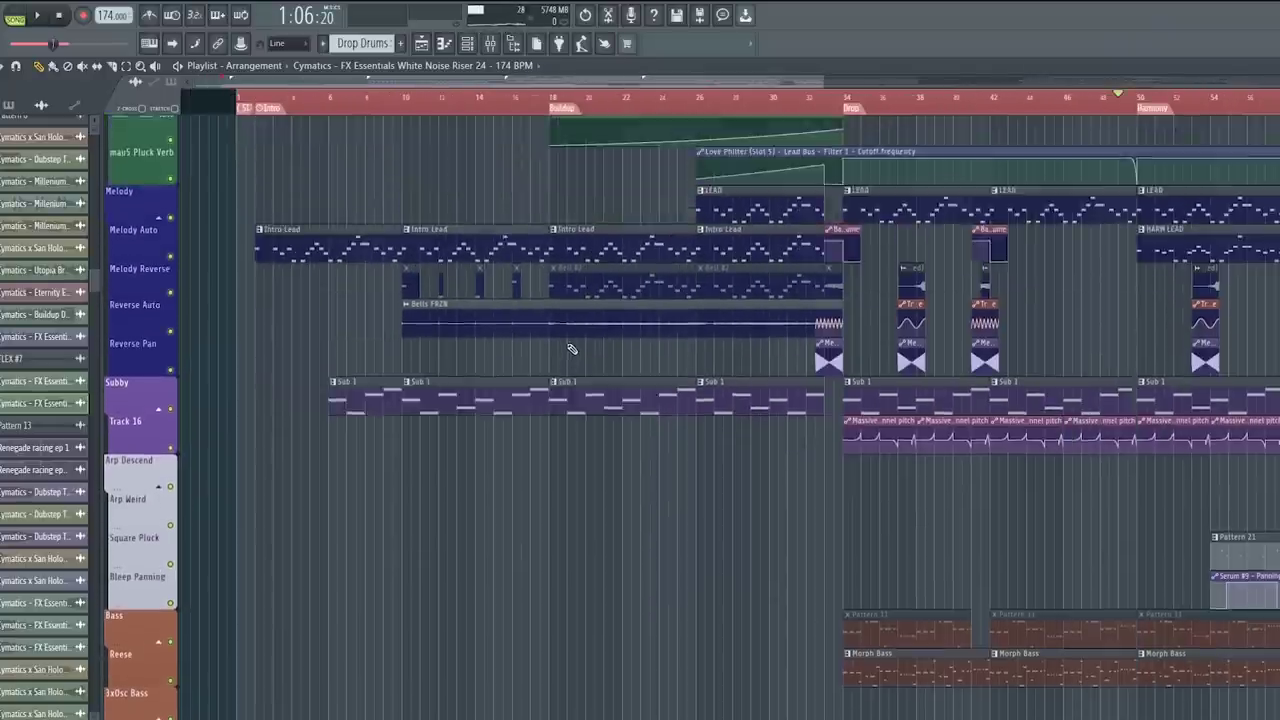
{"action": "scroll", "coordinate": [433, 251], "scroll_direction": "up", "scroll_amount": 3}
{"action": "scroll", "coordinate": [500, 387], "scroll_direction": "up", "scroll_amount": 2}
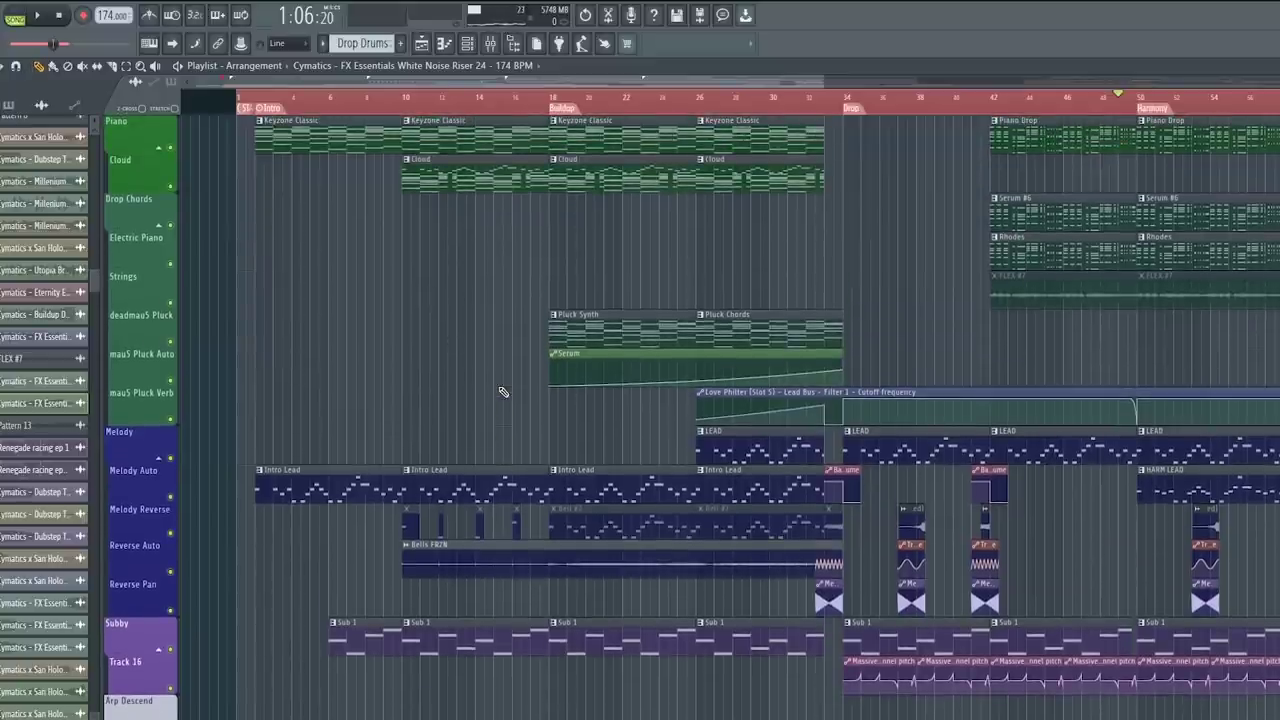
{"action": "scroll", "coordinate": [519, 112], "scroll_direction": "down", "scroll_amount": 3}
{"action": "scroll", "coordinate": [505, 288], "scroll_direction": "up", "scroll_amount": 1}
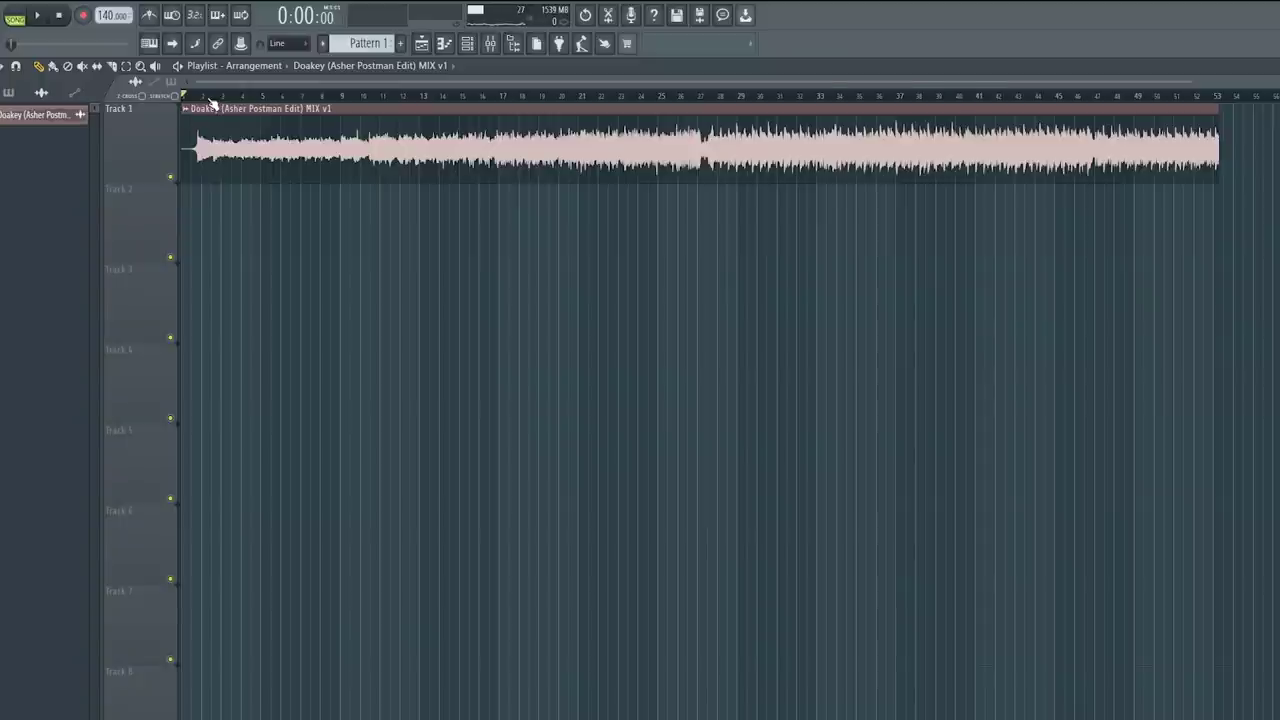
Step: Raise the master threshold of C4 Stereo on the Doakey mix's TRACK insert, bringing the lowest band to about -14.1 dB
{"action": "scroll", "coordinate": [212, 101], "scroll_direction": "up", "scroll_amount": 4}
{"action": "scroll", "coordinate": [191, 112], "scroll_direction": "down", "scroll_amount": 1}
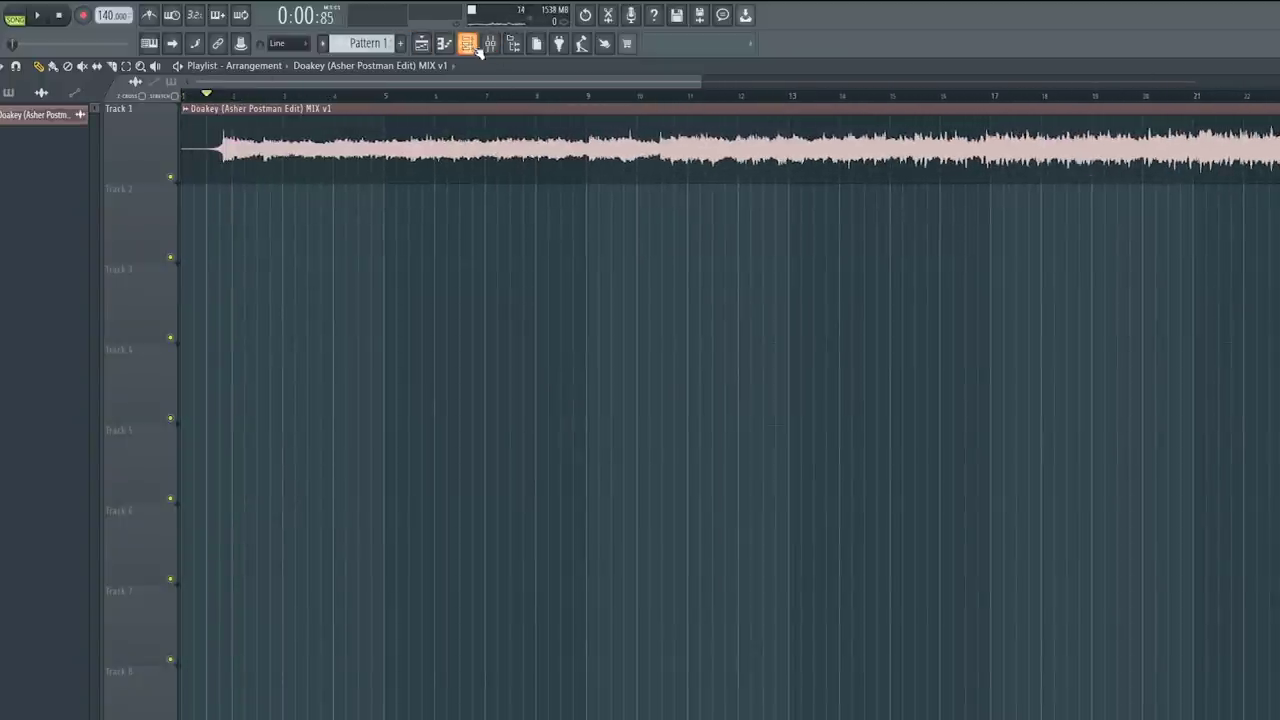
{"action": "left_click", "coordinate": [480, 46]}
{"action": "left_click", "coordinate": [263, 408]}
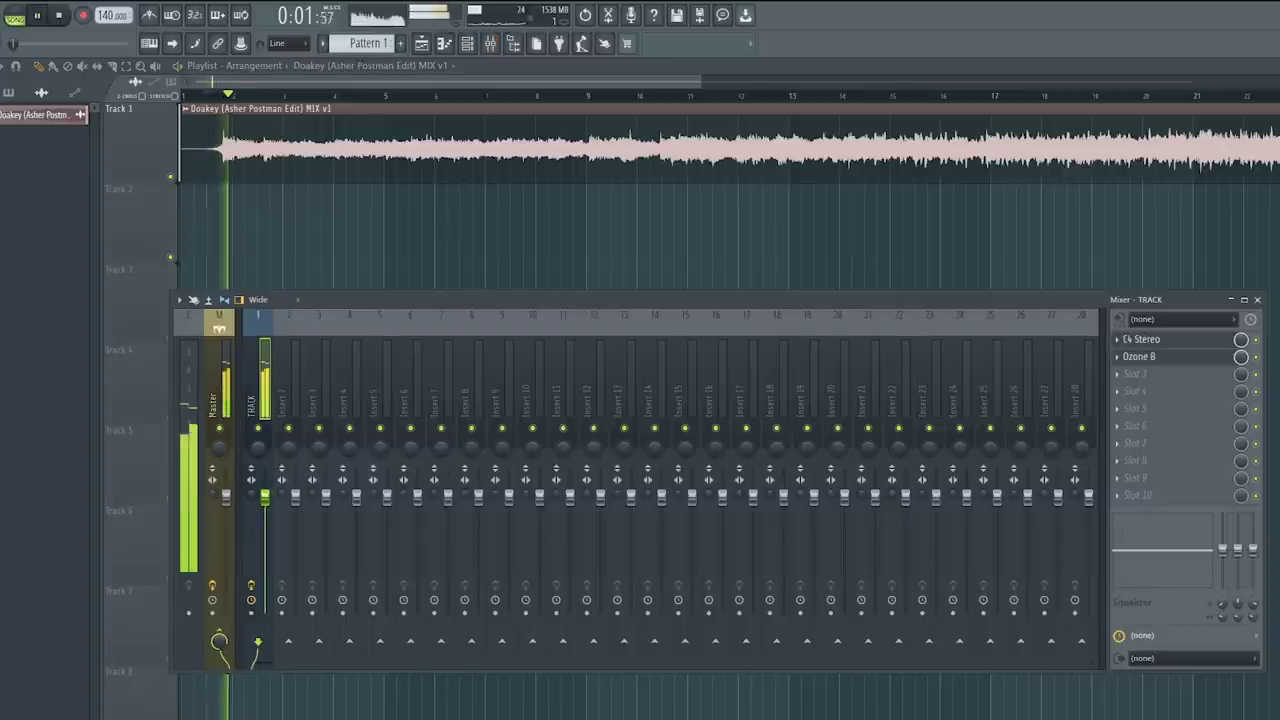
{"action": "left_click", "coordinate": [1195, 340]}
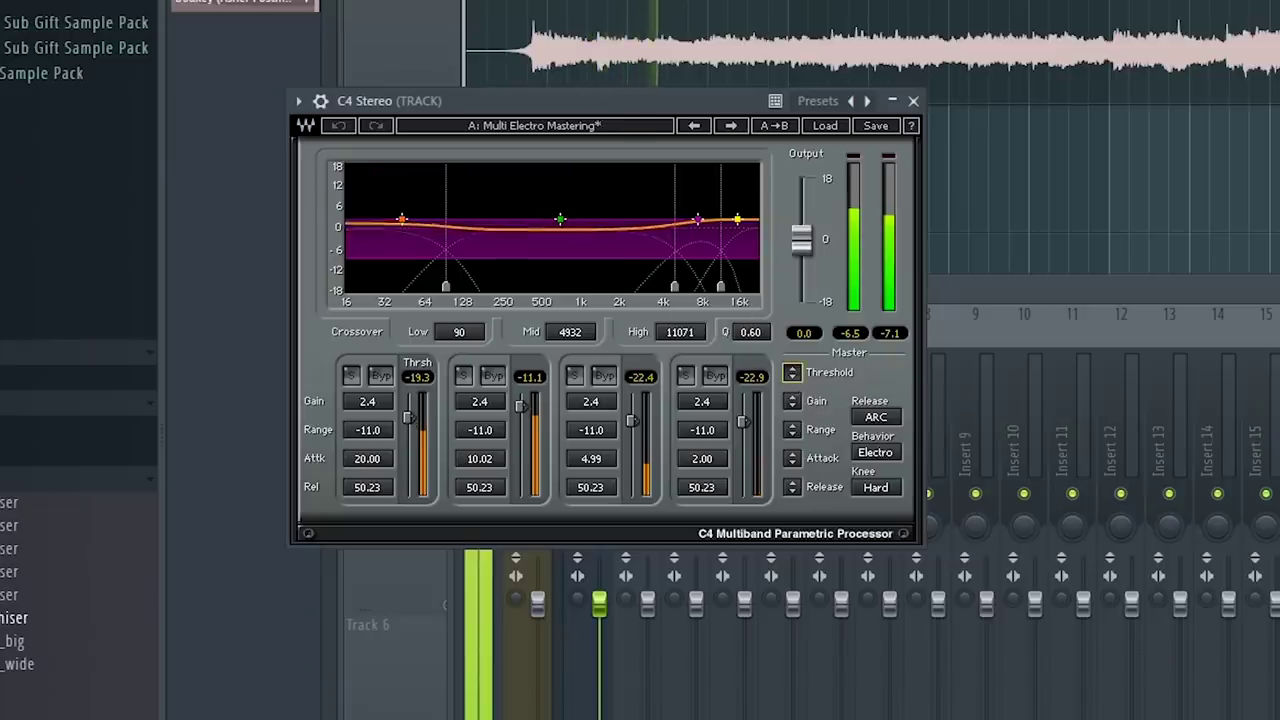
{"action": "left_click_drag", "start_coordinate": [795, 376], "coordinate": [799, 368]}
{"action": "left_click", "coordinate": [792, 370]}
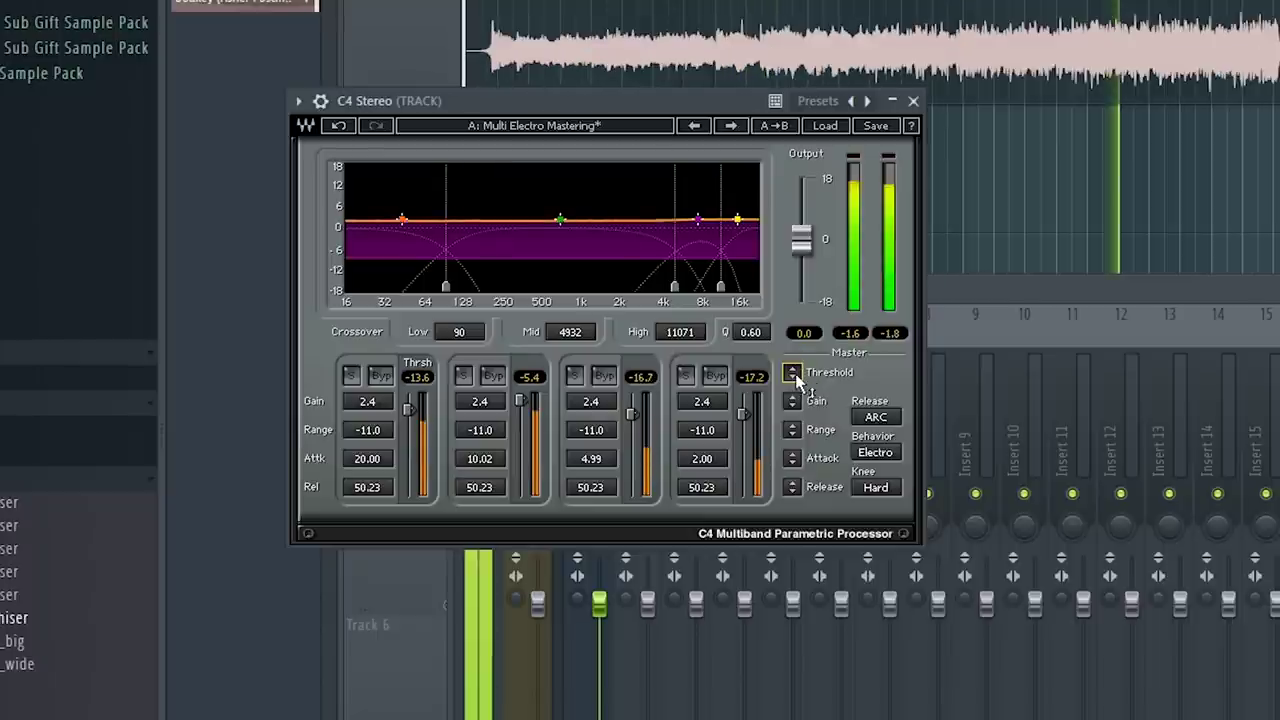
{"action": "left_click", "coordinate": [792, 377]}
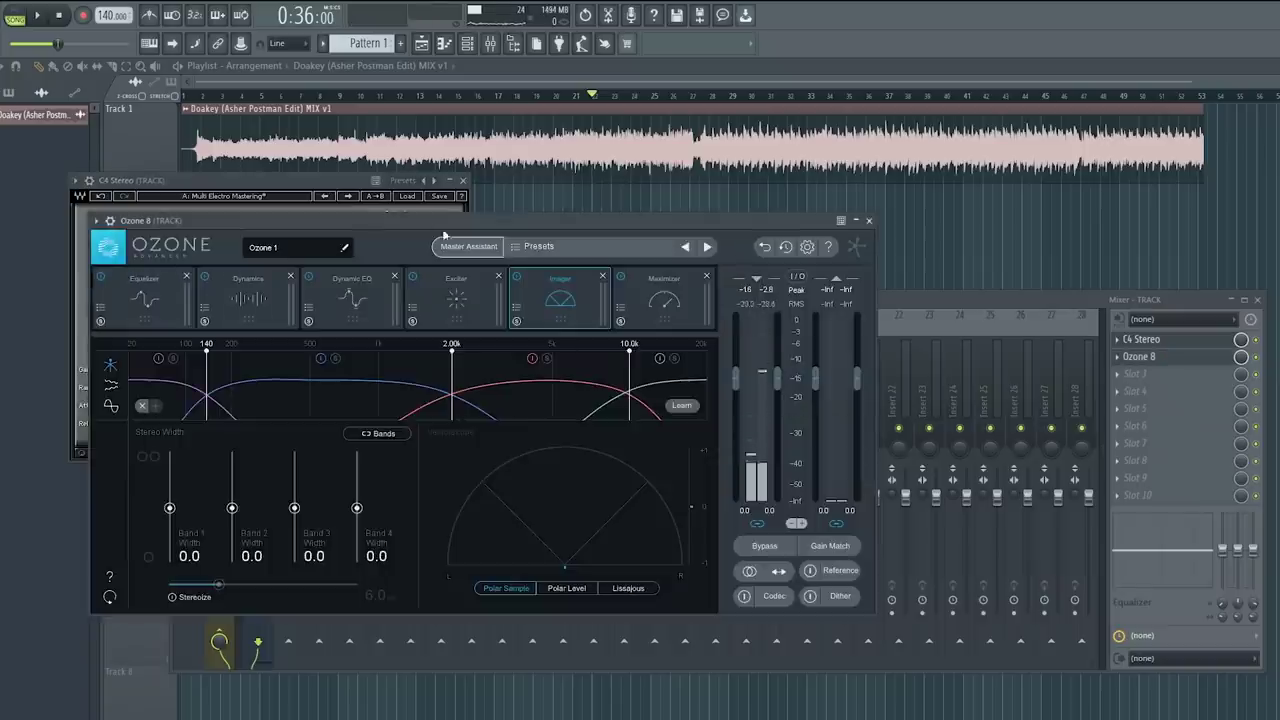
Step: Shape the Ozone 8 Equalizer on the TRACK insert with gentle cuts, including band 3 at 219 Hz and -0.8 dB and band 5
{"action": "left_click_drag", "start_coordinate": [422, 225], "coordinate": [610, 207]}
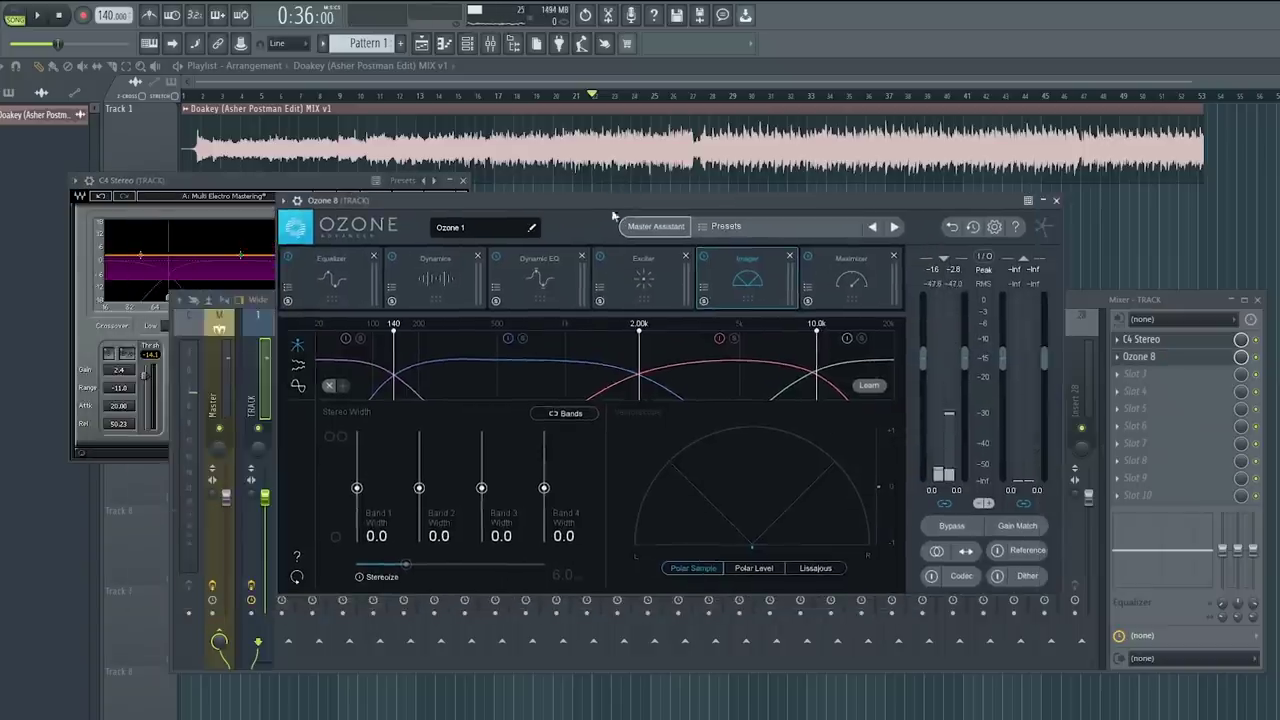
{"action": "left_click", "coordinate": [340, 272]}
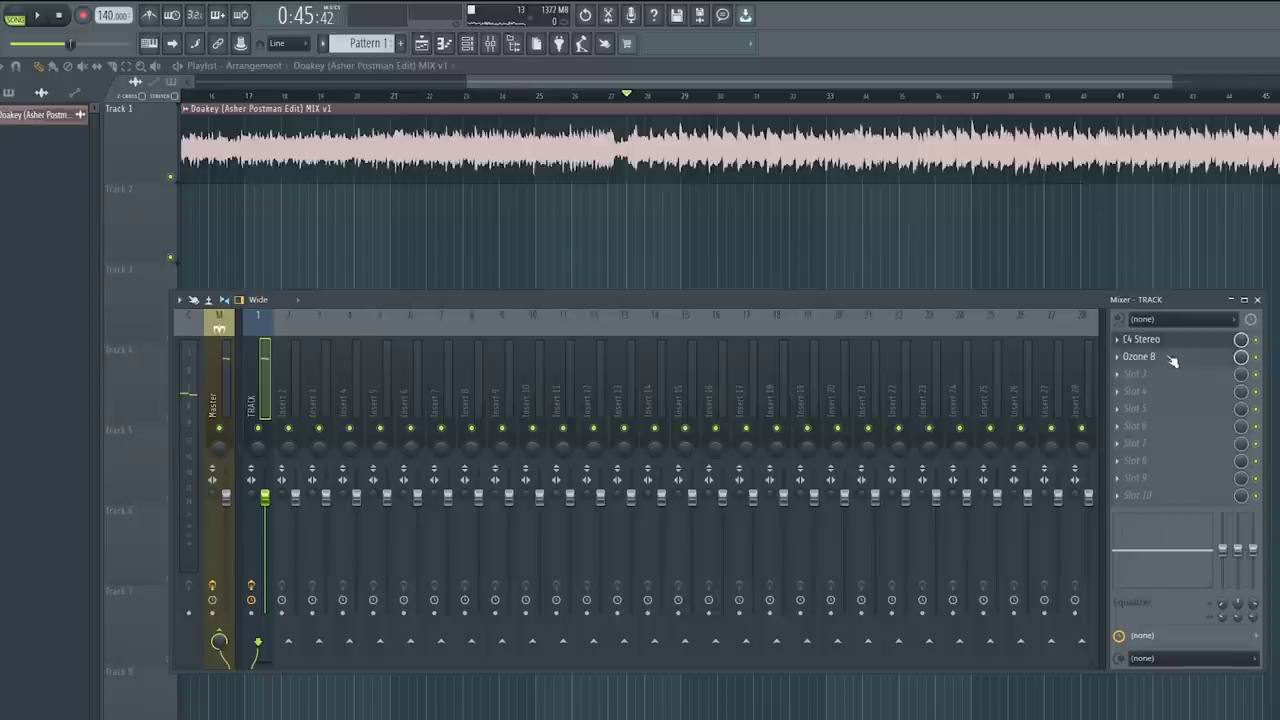
{"action": "left_click", "coordinate": [1148, 358]}
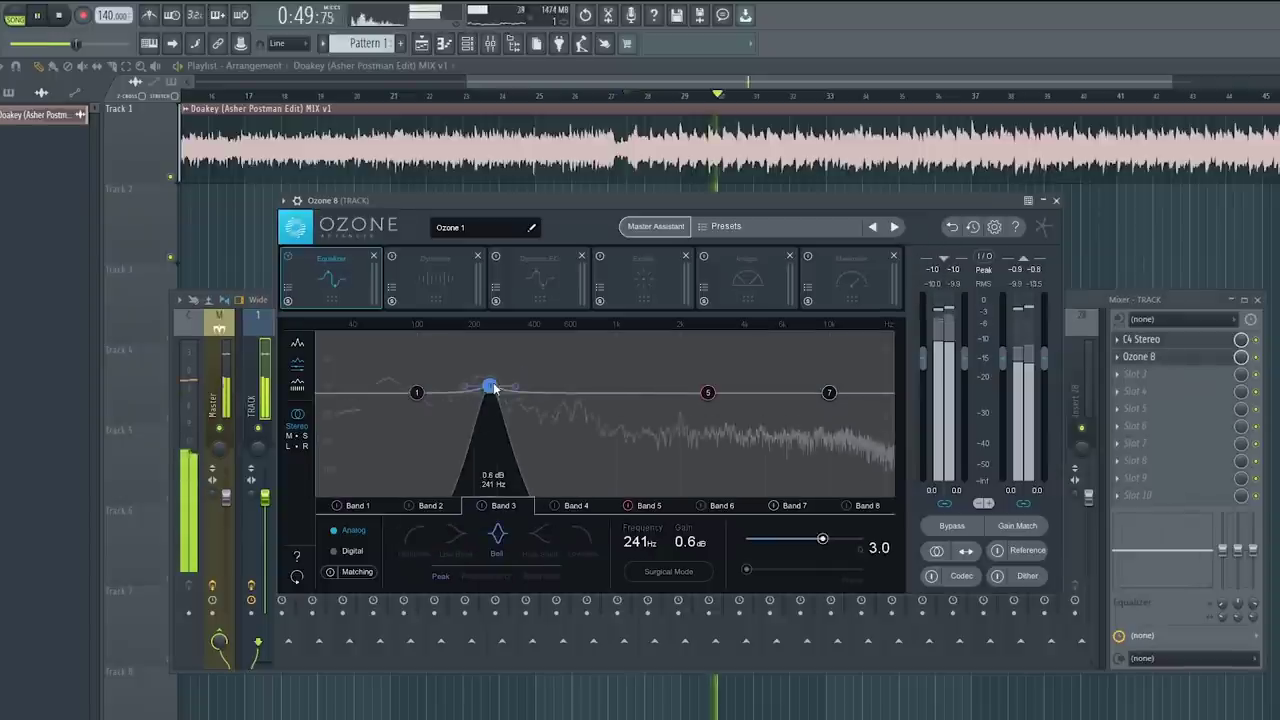
{"action": "left_click_drag", "start_coordinate": [486, 378], "coordinate": [481, 402]}
{"action": "left_click_drag", "start_coordinate": [708, 392], "coordinate": [702, 366]}
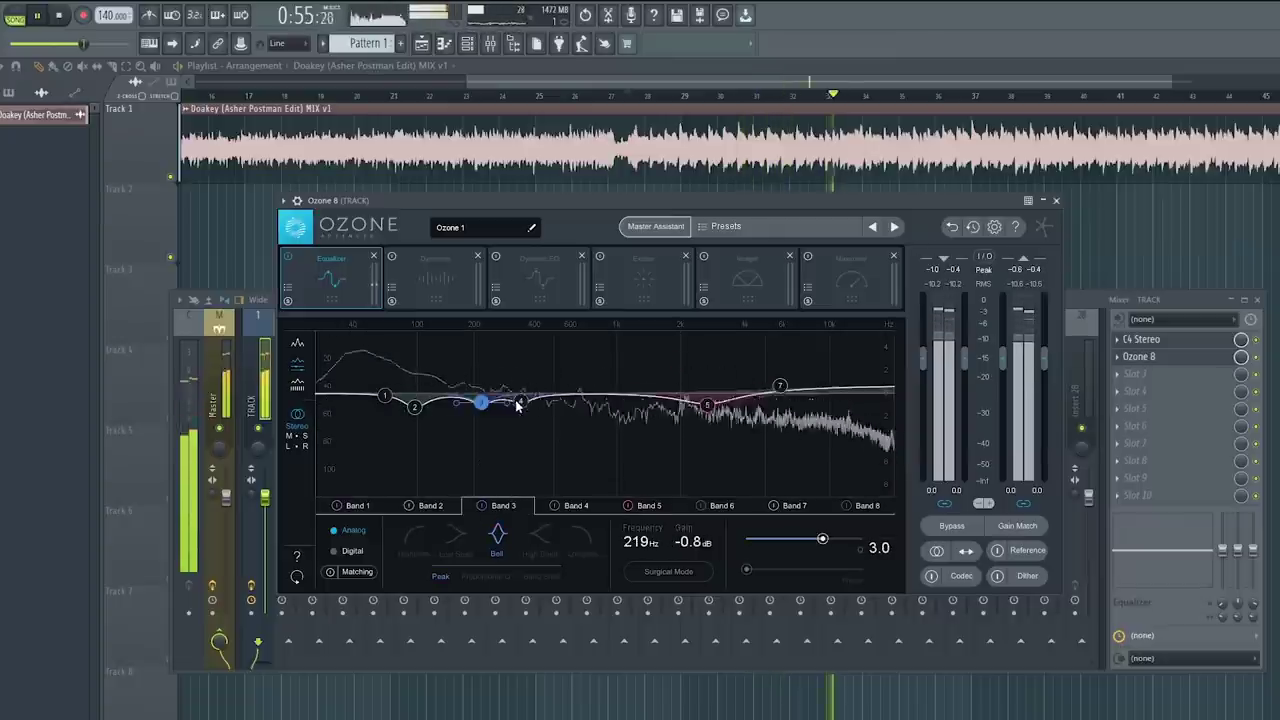
{"action": "left_click", "coordinate": [519, 402]}
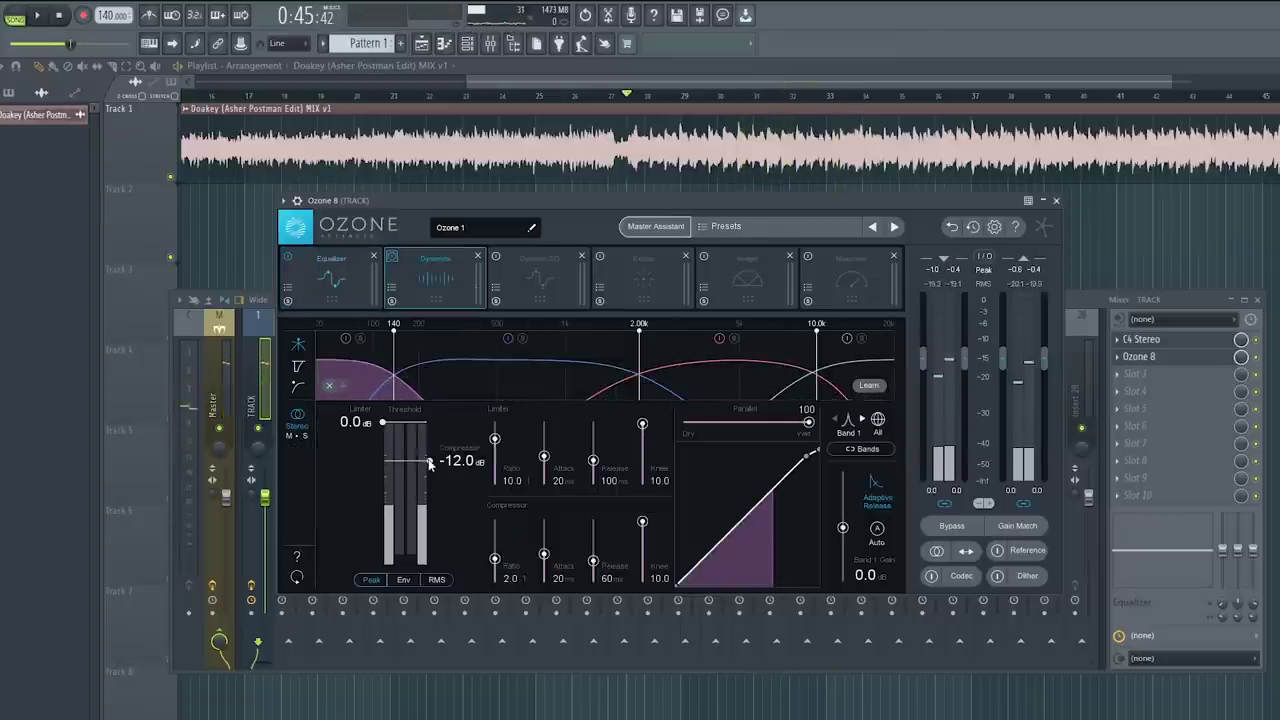
Step: Set the Ozone Dynamics compressor threshold to about -11.7 dB and go through the low-mid and high-mid bands
{"action": "left_click_drag", "start_coordinate": [430, 464], "coordinate": [430, 458]}
{"action": "left_click", "coordinate": [597, 398]}
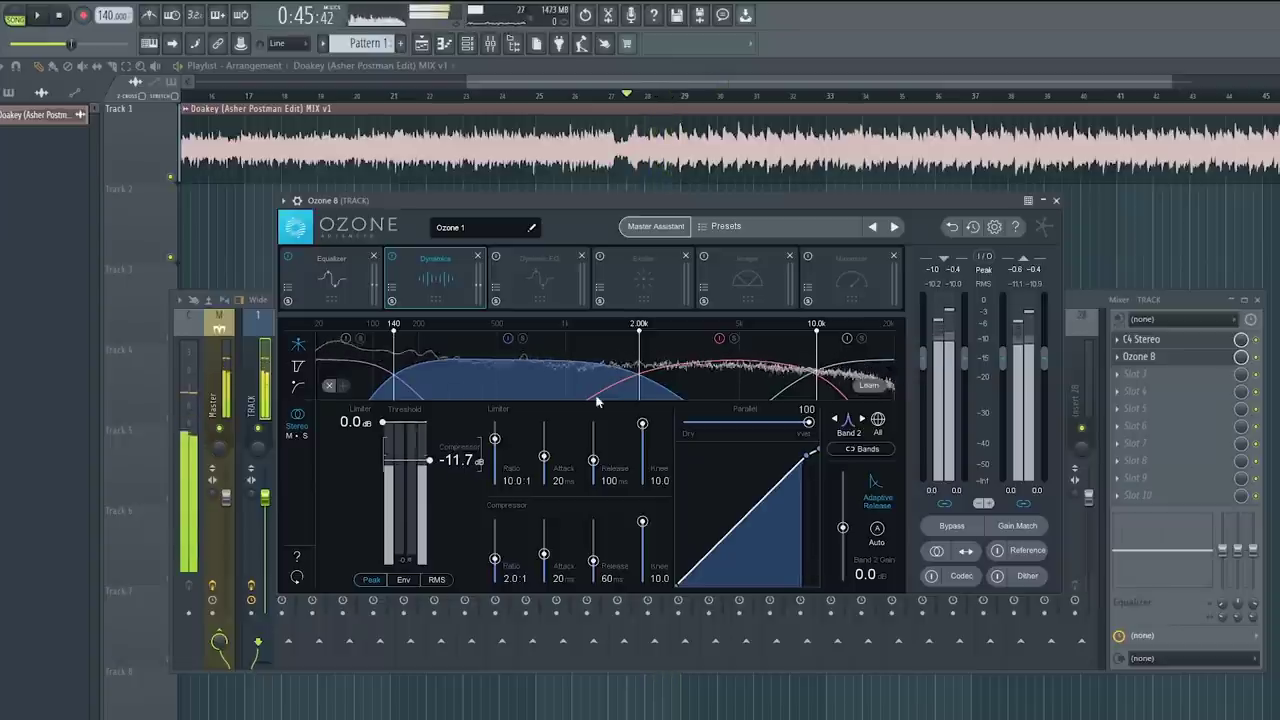
{"action": "left_click", "coordinate": [702, 384]}
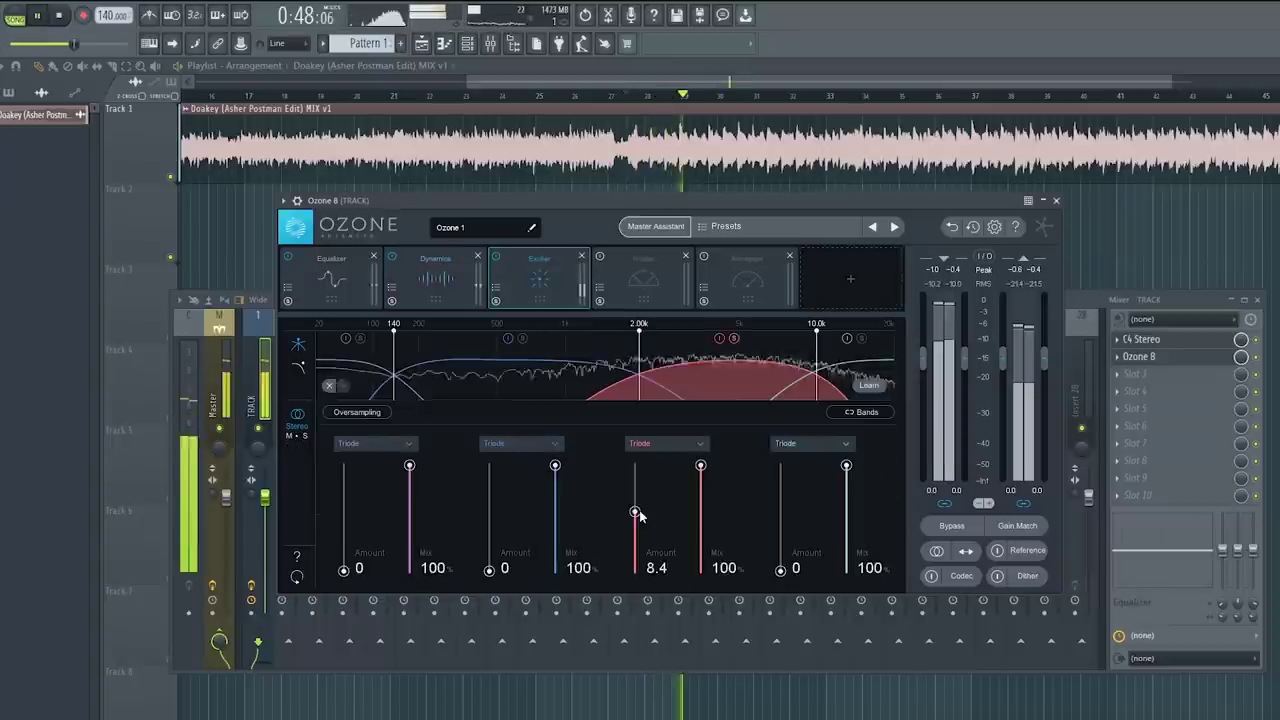
Step: Set the Exciter's band 2 to amount 5.2 and mix 54.9%, band 3 to 6.9 and 51.0%, and band 4 to 5.5 and 45.1%
{"action": "left_click_drag", "start_coordinate": [634, 517], "coordinate": [700, 523]}
{"action": "left_click_drag", "start_coordinate": [489, 570], "coordinate": [490, 537]}
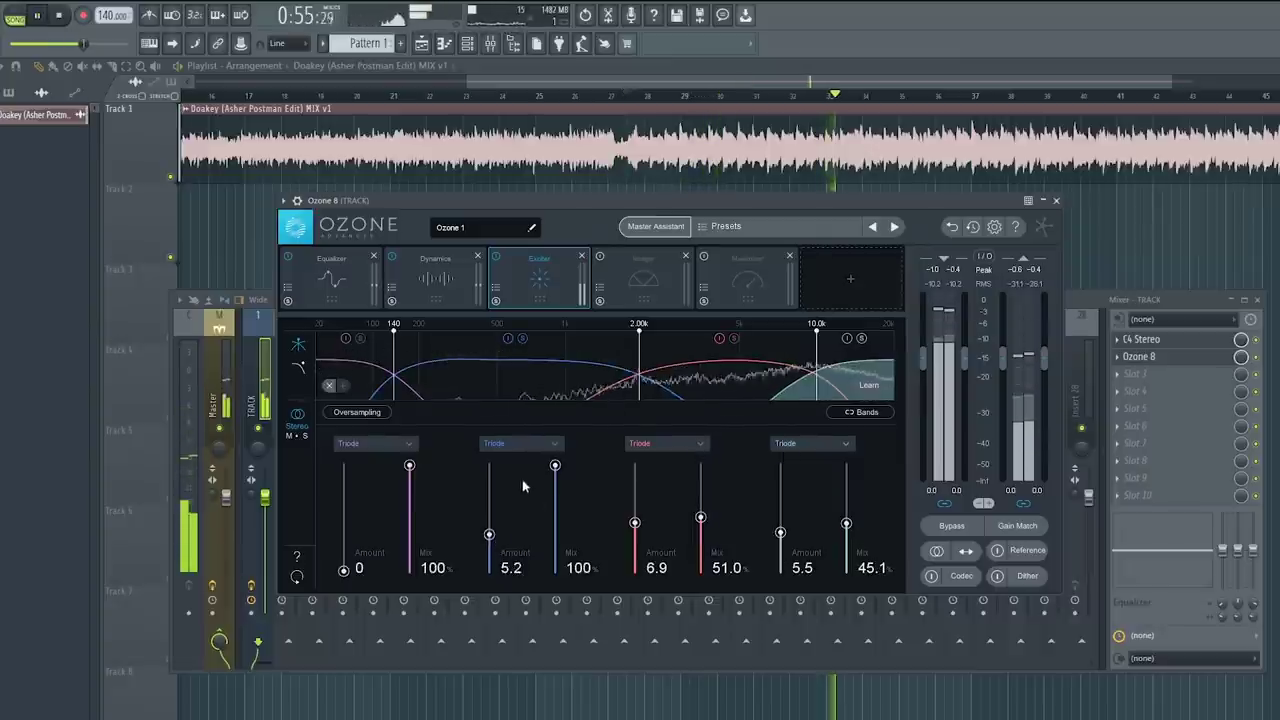
{"action": "left_click_drag", "start_coordinate": [555, 466], "coordinate": [557, 481]}
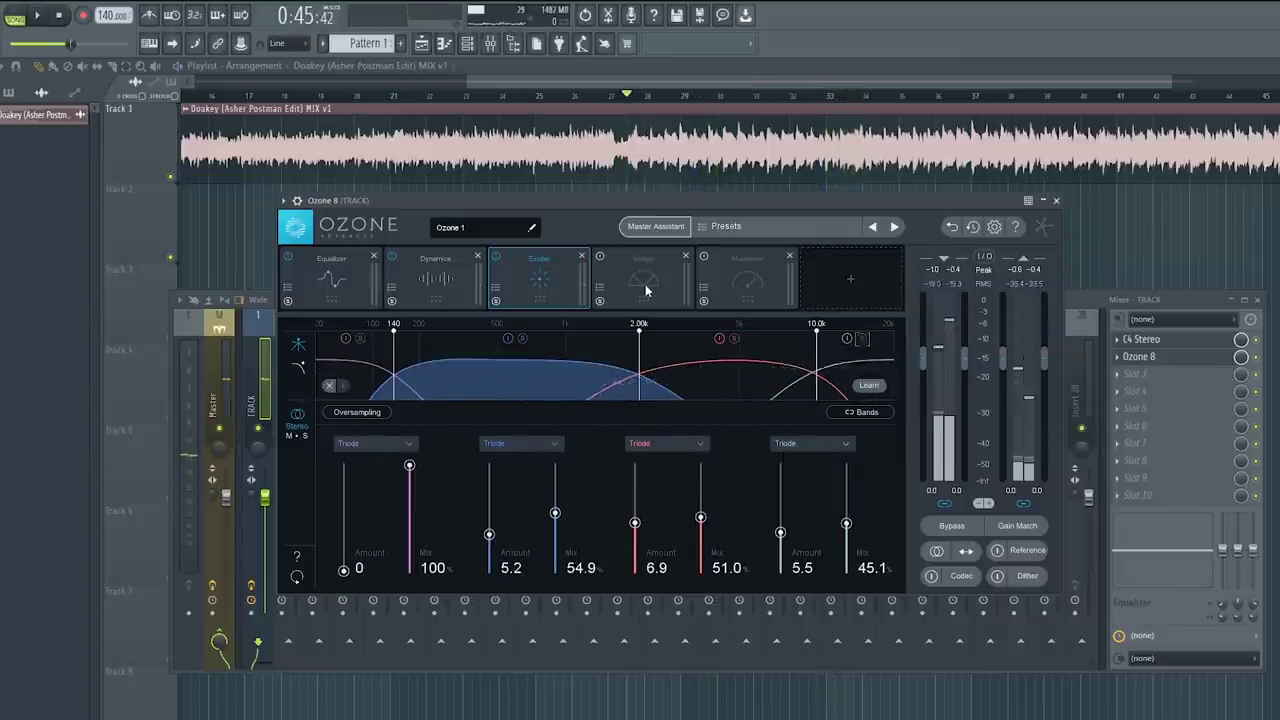
Step: Set the Imager's lowest crossover to 99 Hz and narrow band 1 to a width of -100
{"action": "left_click", "coordinate": [645, 284]}
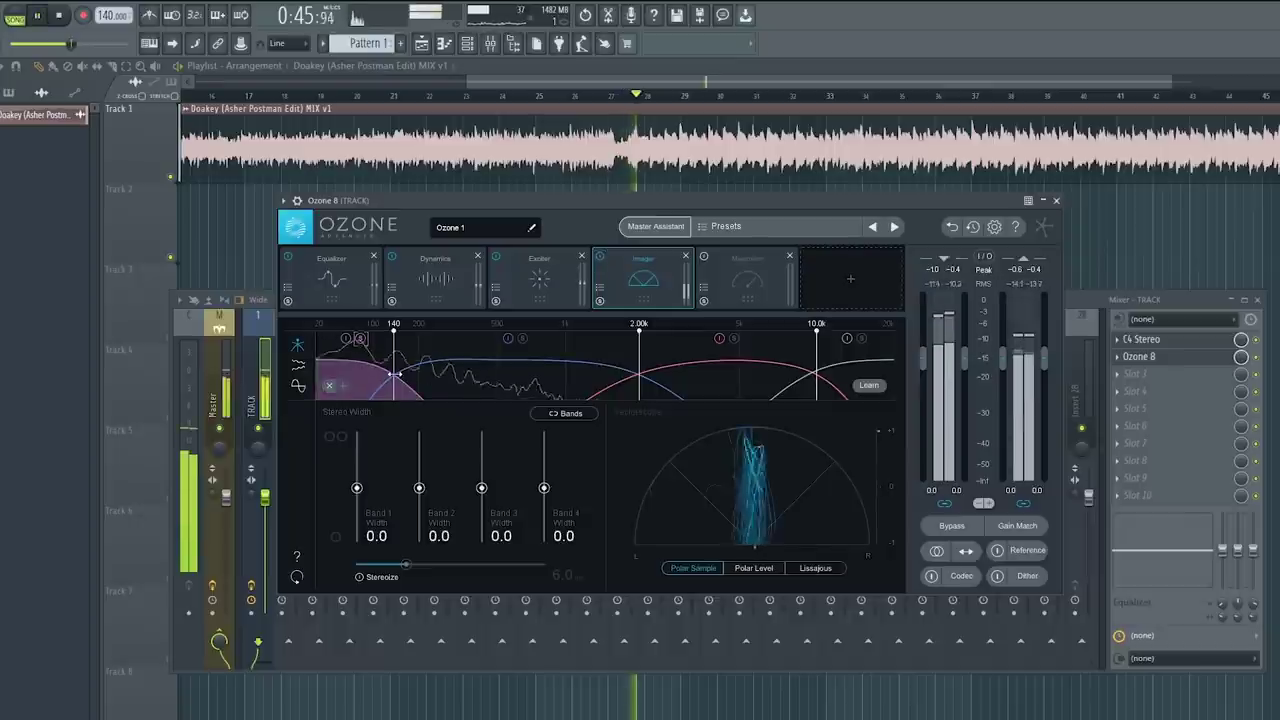
{"action": "left_click_drag", "start_coordinate": [394, 375], "coordinate": [372, 375]}
{"action": "key", "text": "space"}
{"action": "left_click_drag", "start_coordinate": [357, 488], "coordinate": [356, 537]}
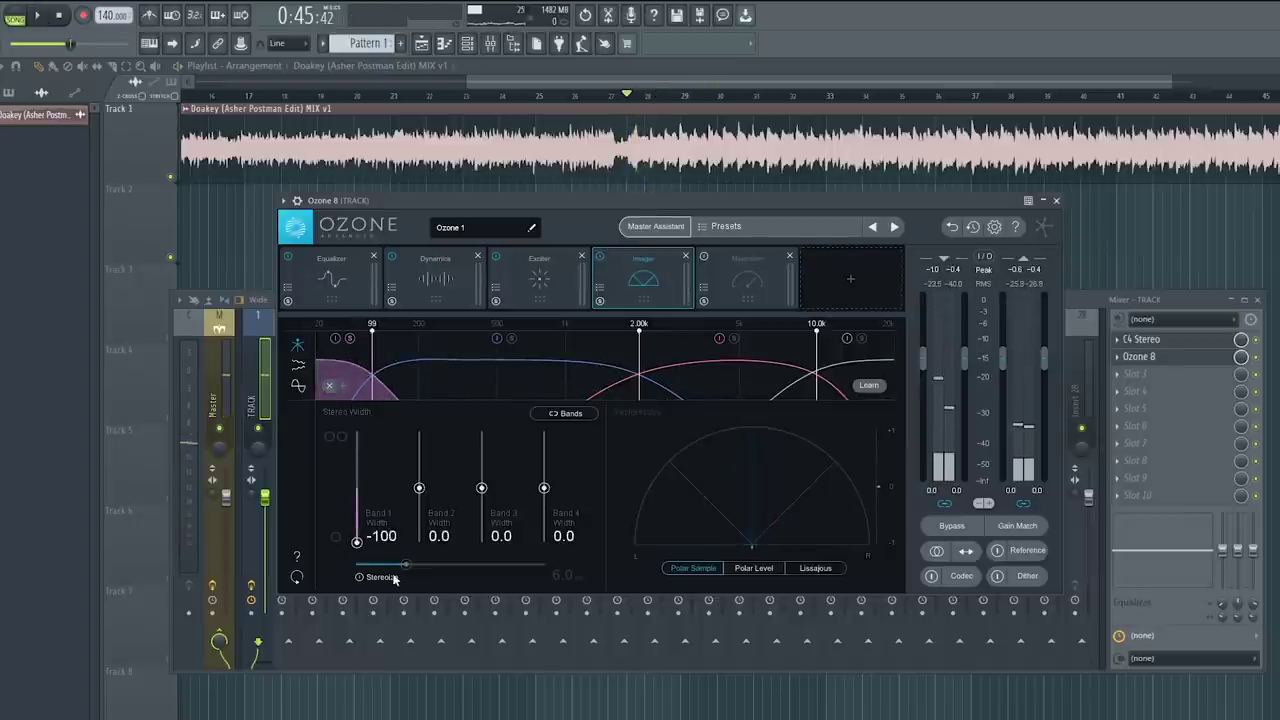
{"action": "key", "text": "space"}
{"action": "key", "text": "space"}
Step: Set the Imager's second crossover to 507 Hz and widen band 2 to 1.3
{"action": "left_click_drag", "start_coordinate": [639, 383], "coordinate": [499, 383]}
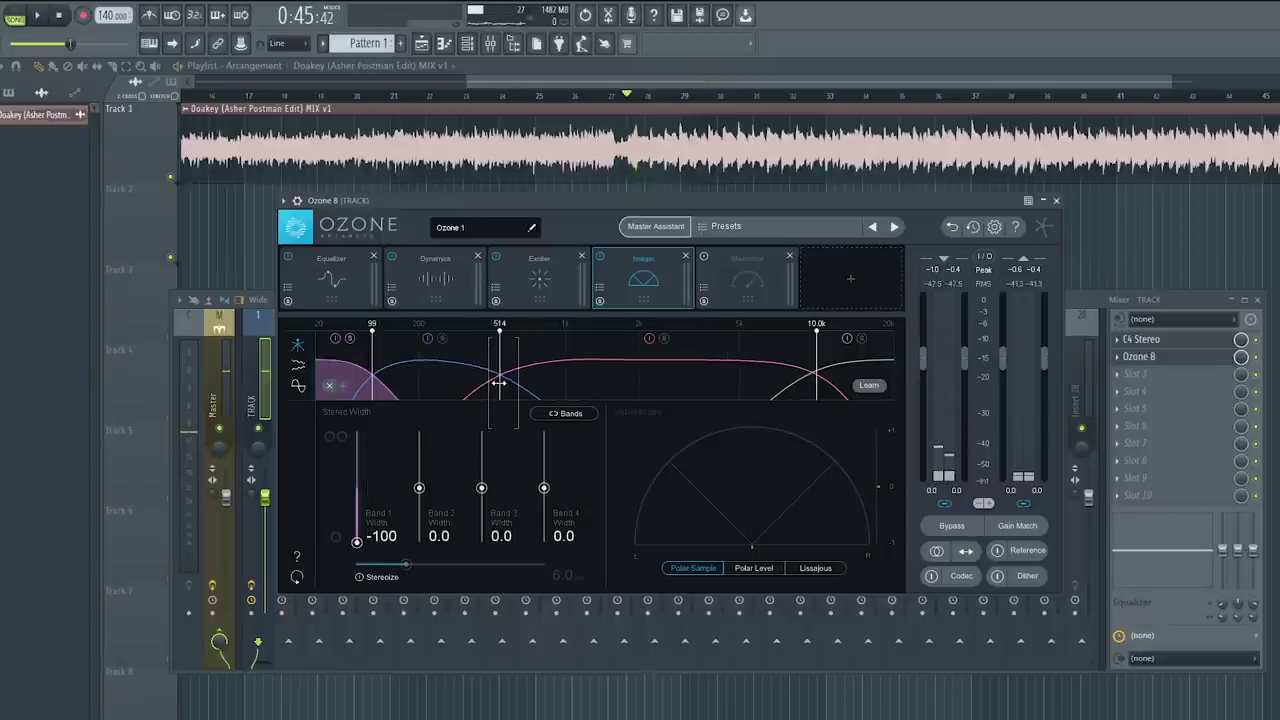
{"action": "key", "text": "space"}
{"action": "left_click_drag", "start_coordinate": [419, 488], "coordinate": [419, 485]}
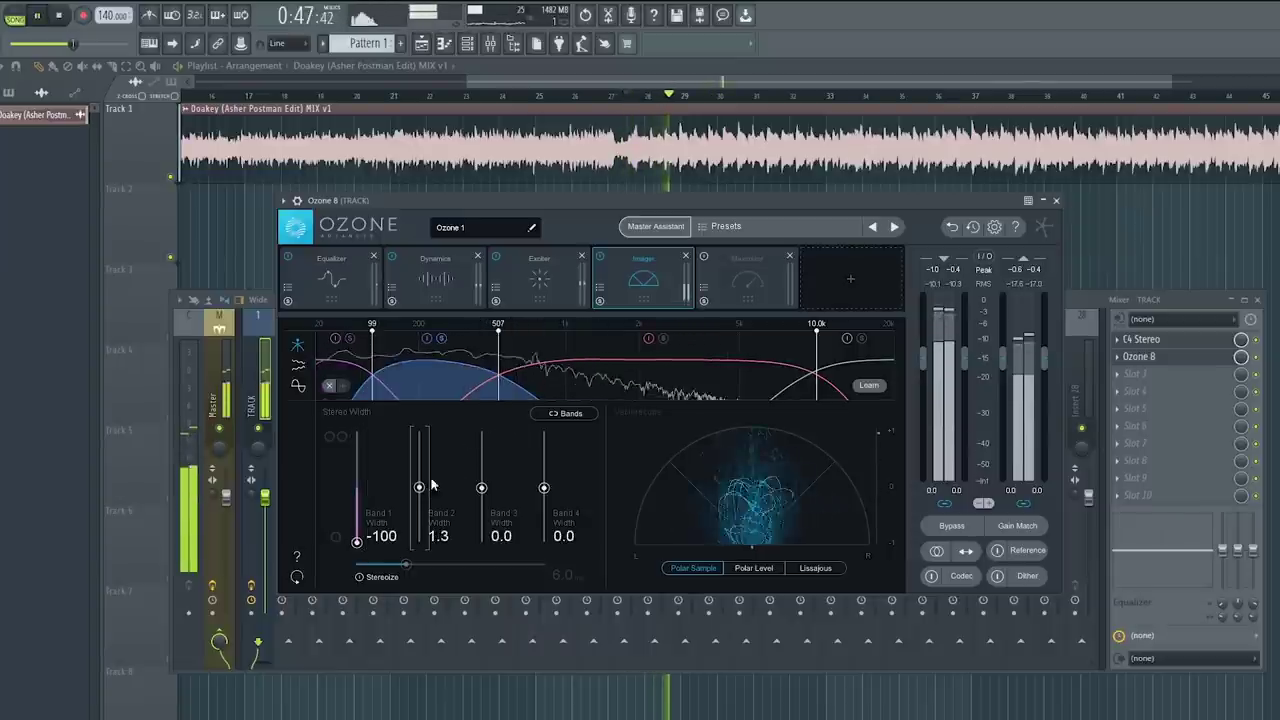
{"action": "key", "text": "space"}
Step: Set the Imager's top crossover to 4.15 kHz and widen bands 3 and 4 while auditioning the track
{"action": "left_click_drag", "start_coordinate": [817, 383], "coordinate": [719, 383]}
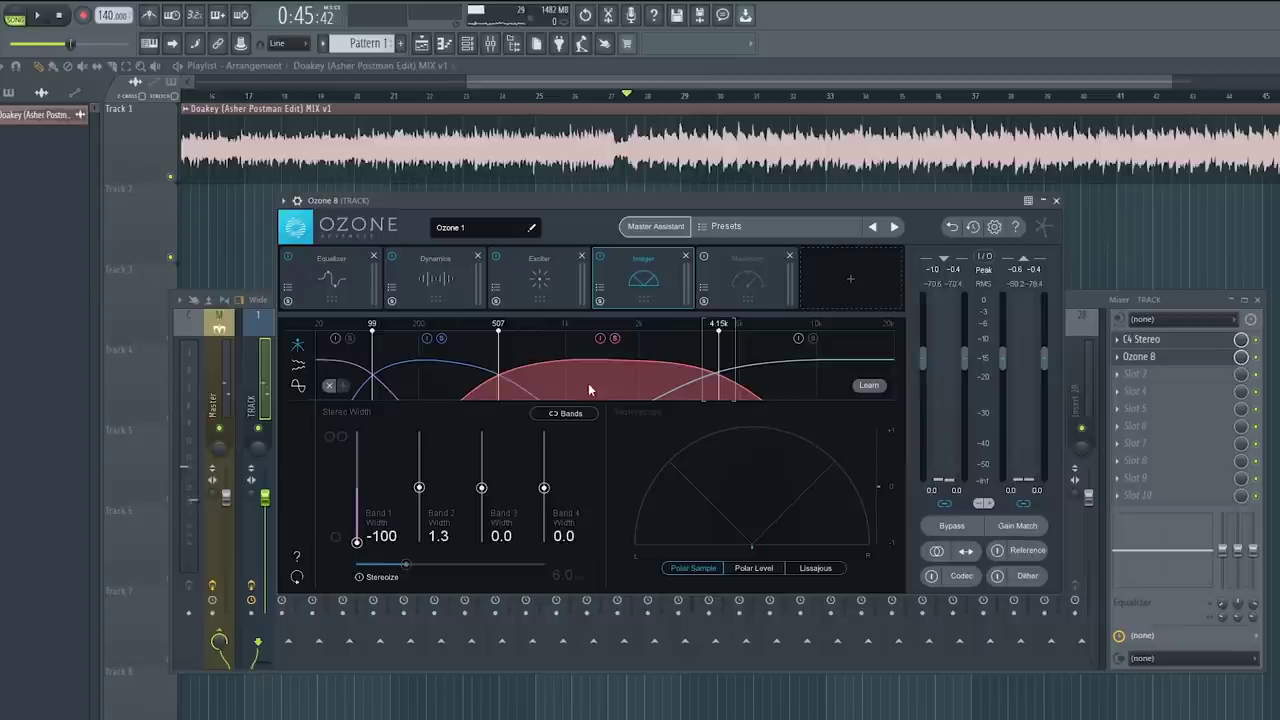
{"action": "key", "text": "space"}
{"action": "left_click_drag", "start_coordinate": [481, 488], "coordinate": [544, 478]}
{"action": "key", "text": "space"}
{"action": "key", "text": "space"}
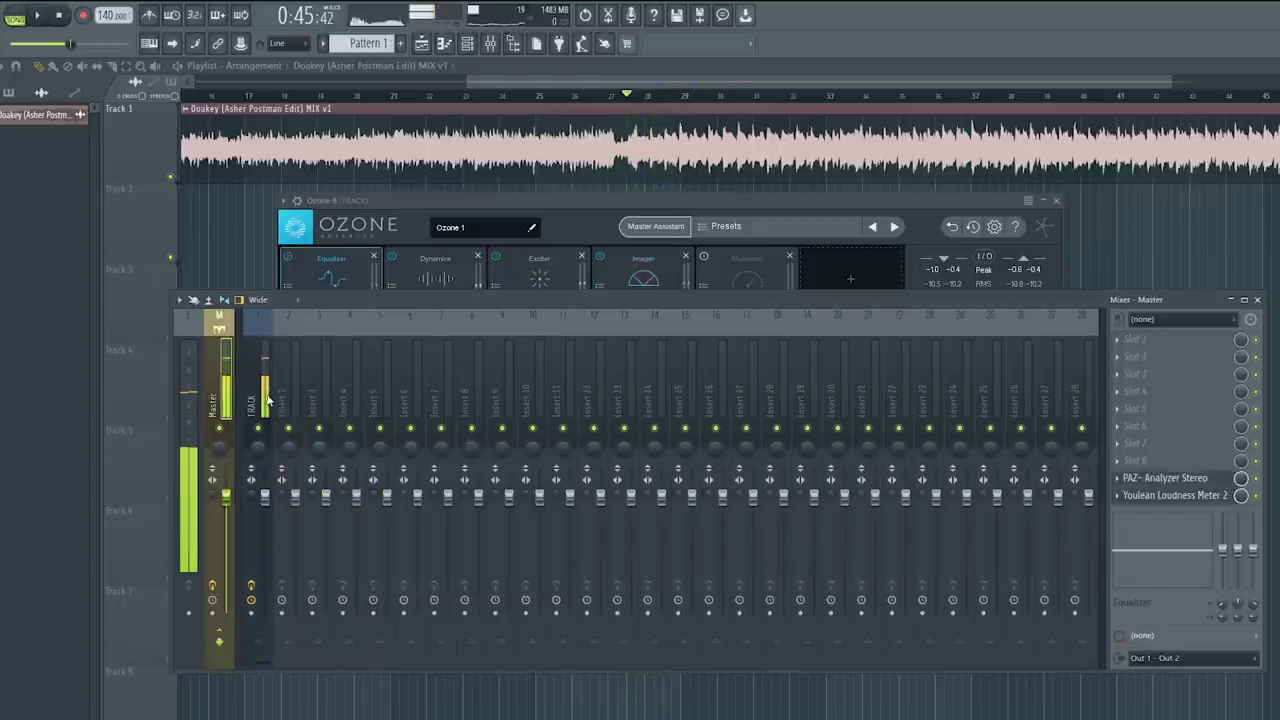
Step: Add FabFilter Pro-Q 3 before Ozone 8 on the TRACK insert with a low cut and slight dips near 45 Hz, 658 Hz and the upper mids
{"action": "left_click", "coordinate": [265, 402]}
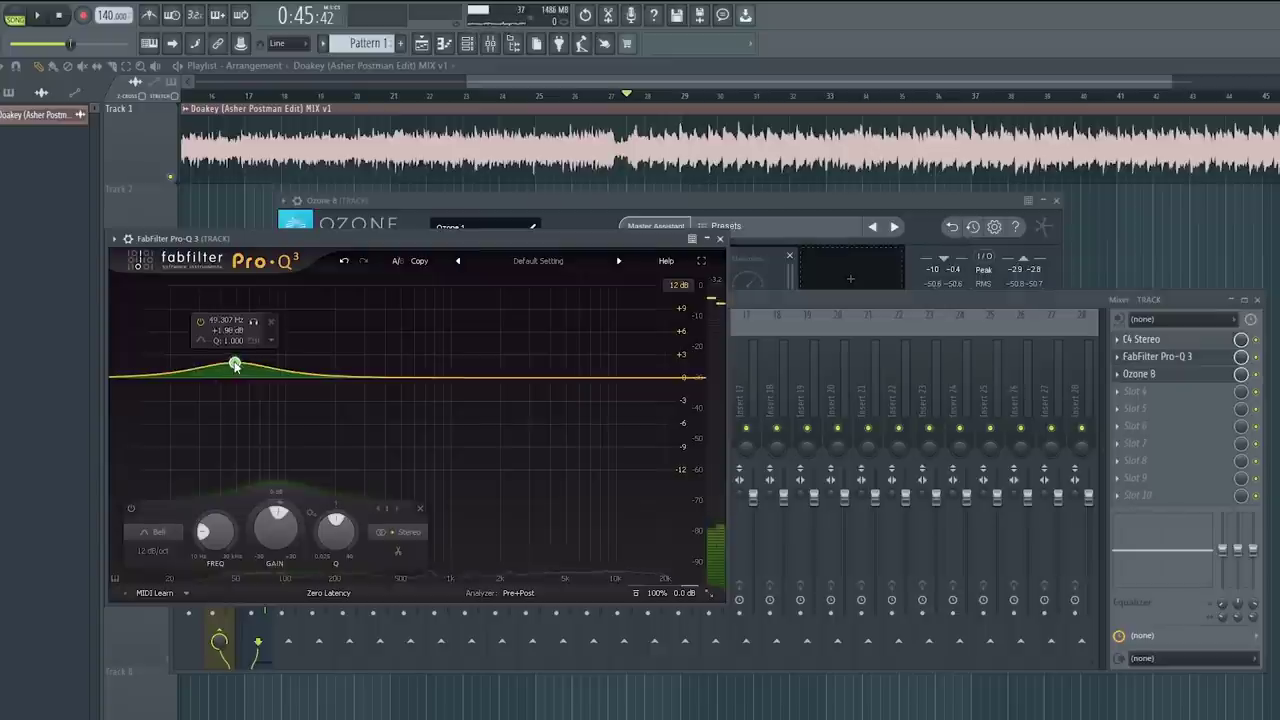
{"action": "key", "text": "space"}
{"action": "left_click_drag", "start_coordinate": [233, 390], "coordinate": [236, 390]}
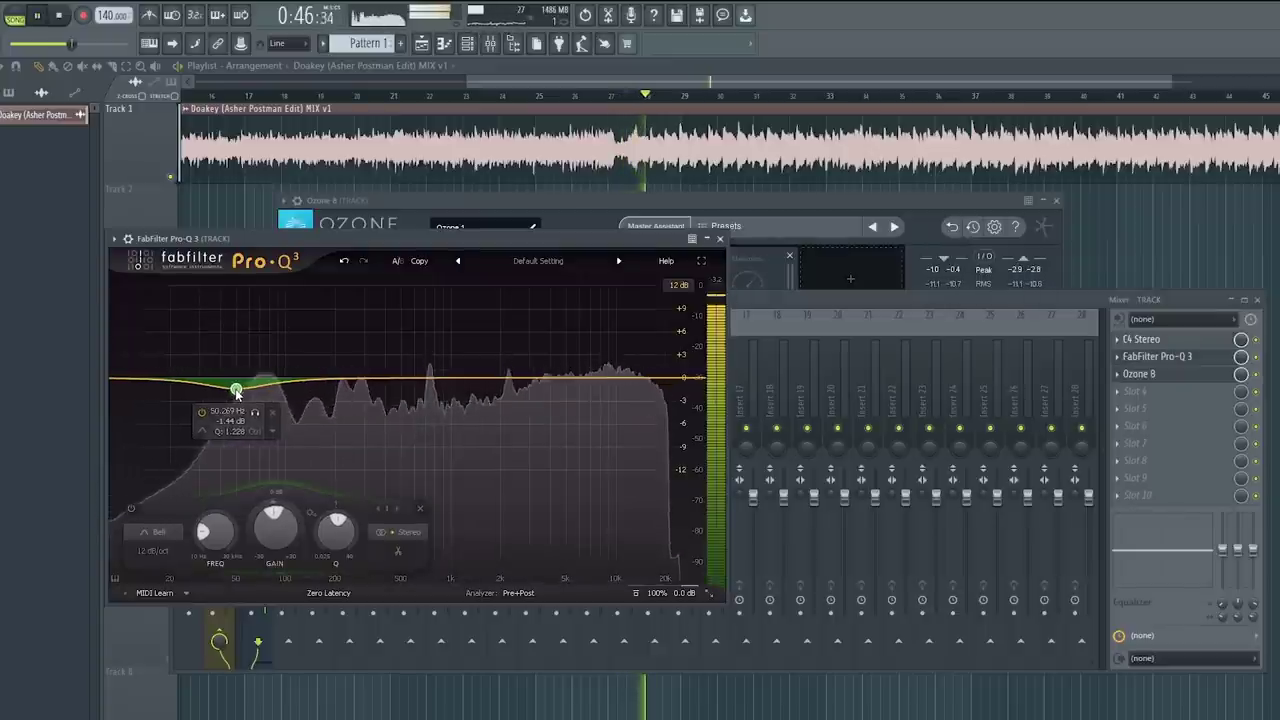
{"action": "key", "text": "space"}
{"action": "double_click", "coordinate": [135, 379]}
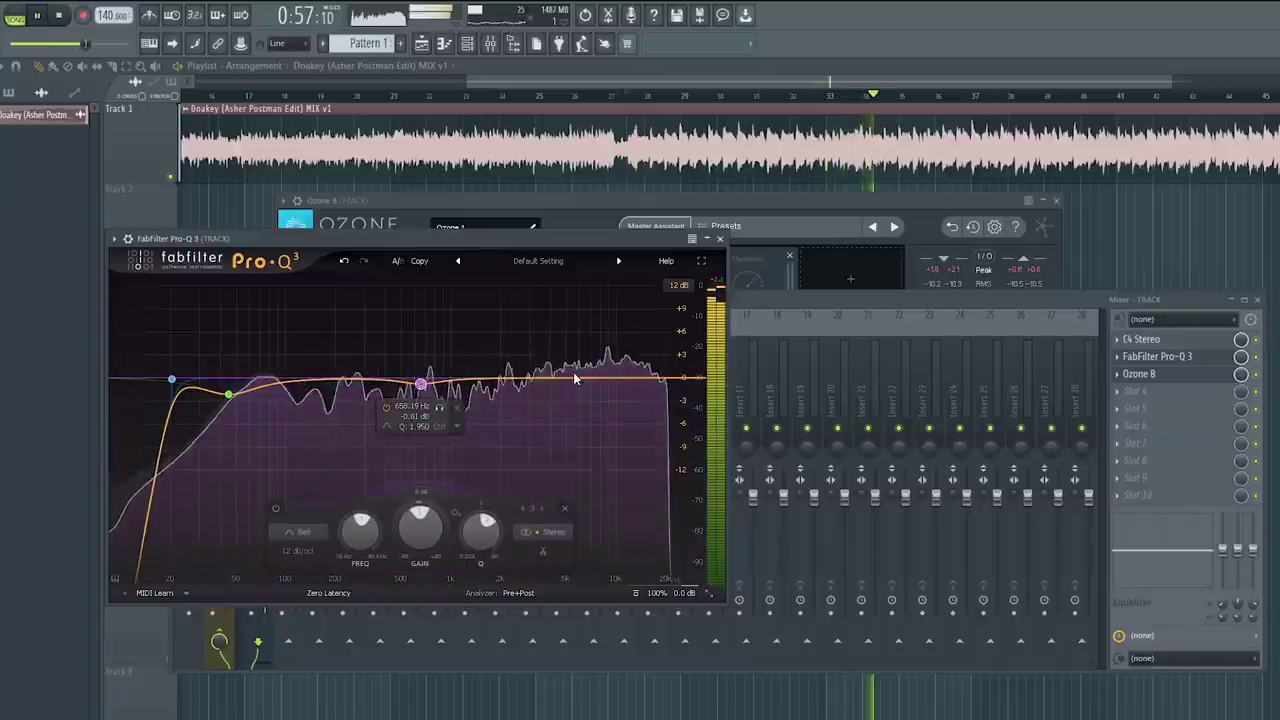
{"action": "mouse_move", "coordinate": [573, 376]}
{"action": "left_mouse_down"}
{"action": "mouse_move", "coordinate": [565, 332]}
{"action": "mouse_move", "coordinate": [560, 388]}
{"action": "left_mouse_up"}
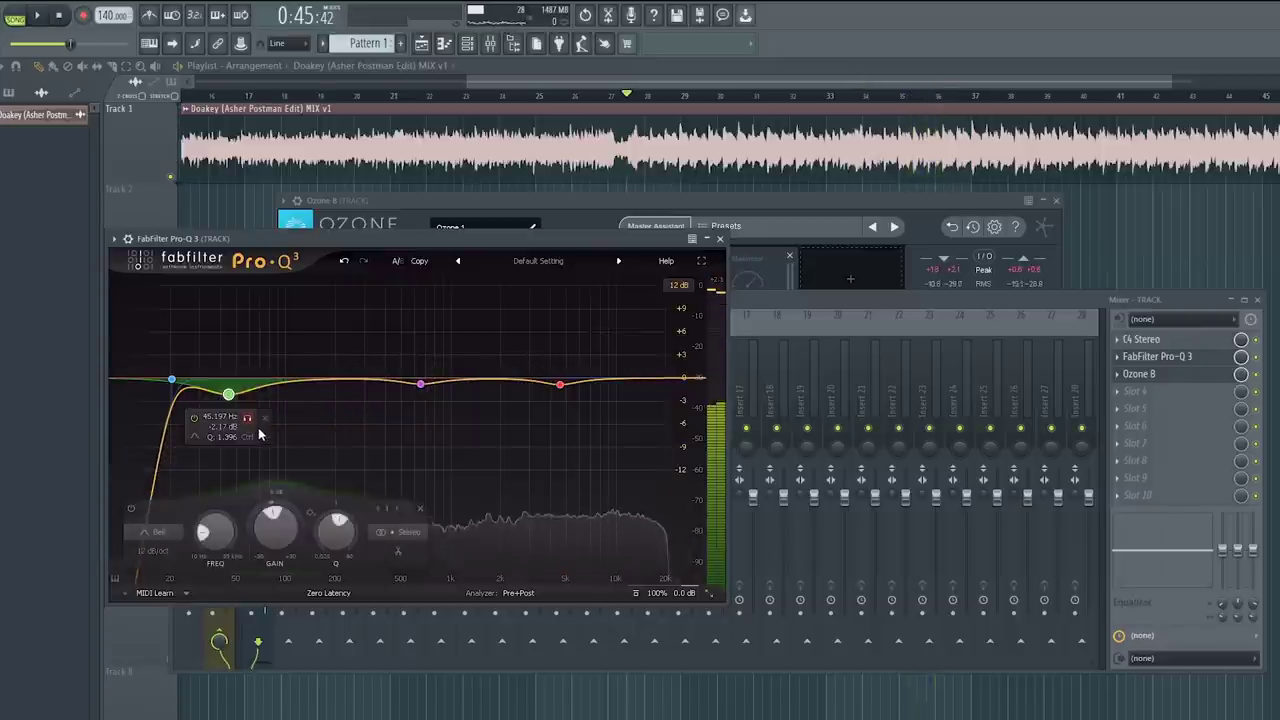
Step: Make the Pro-Q 3 bell near 45 Hz dynamic, with its gain at about -2 dB, and audition it
{"action": "right_click", "coordinate": [260, 434]}
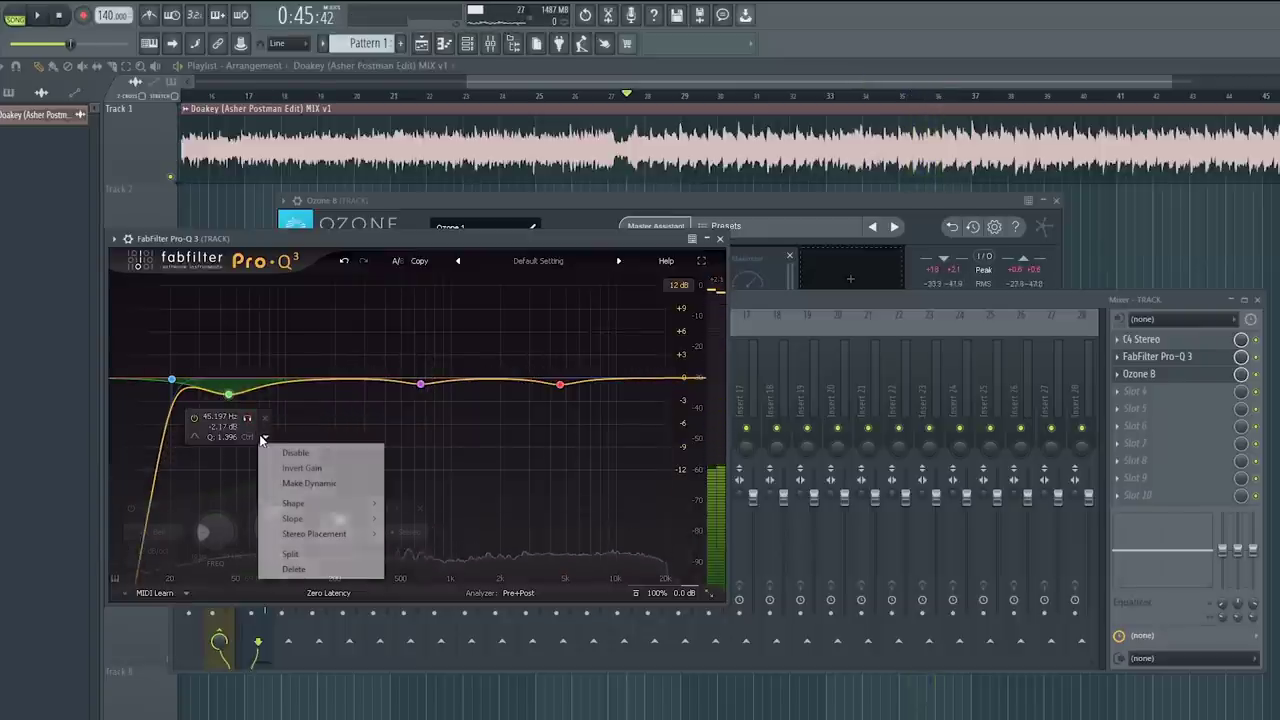
{"action": "left_click", "coordinate": [300, 480]}
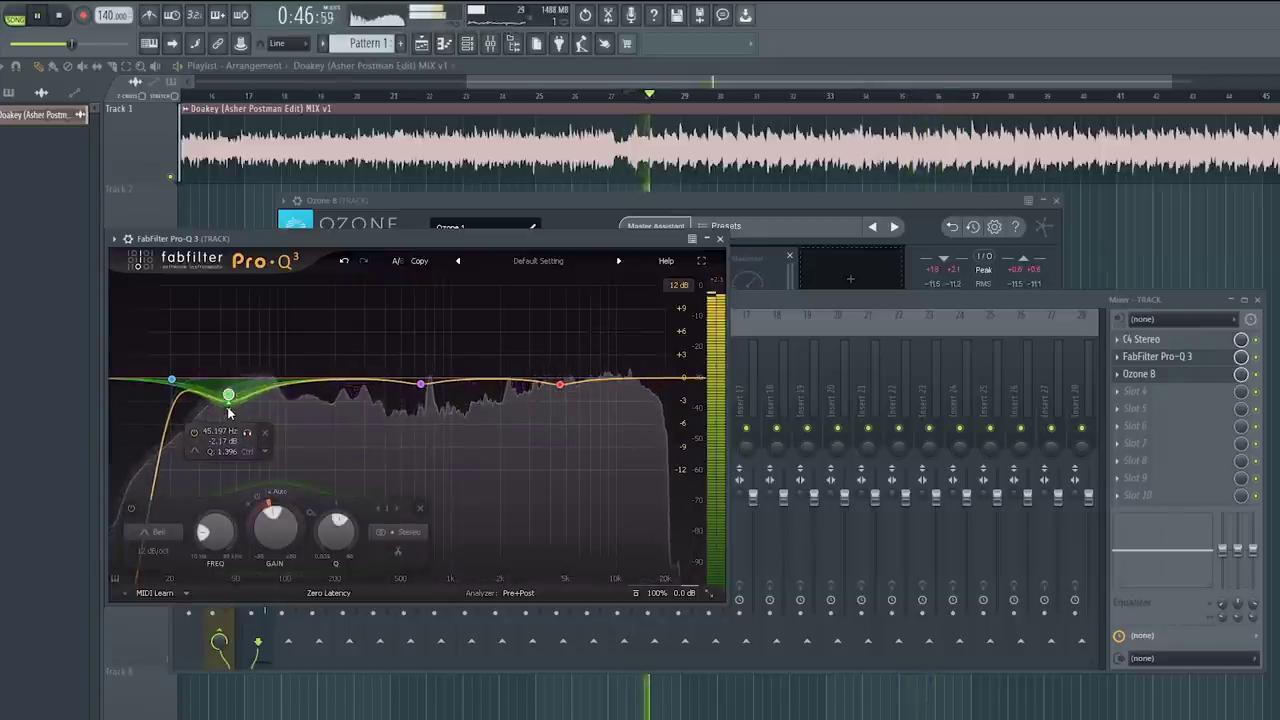
{"action": "key", "text": "space"}
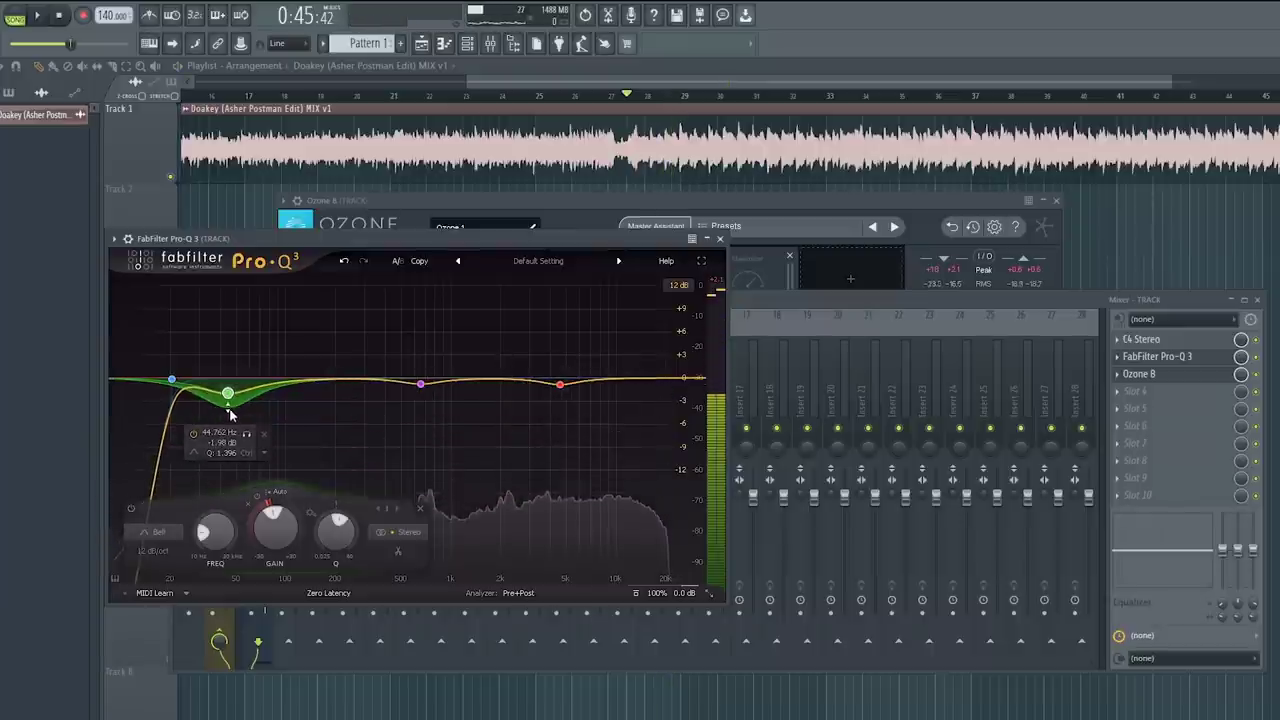
Step: Set Ozone 8's Maximizer to IRC III Balanced with Character 1.00, and lower its threshold below -2.0 dB
{"action": "left_click", "coordinate": [978, 308]}
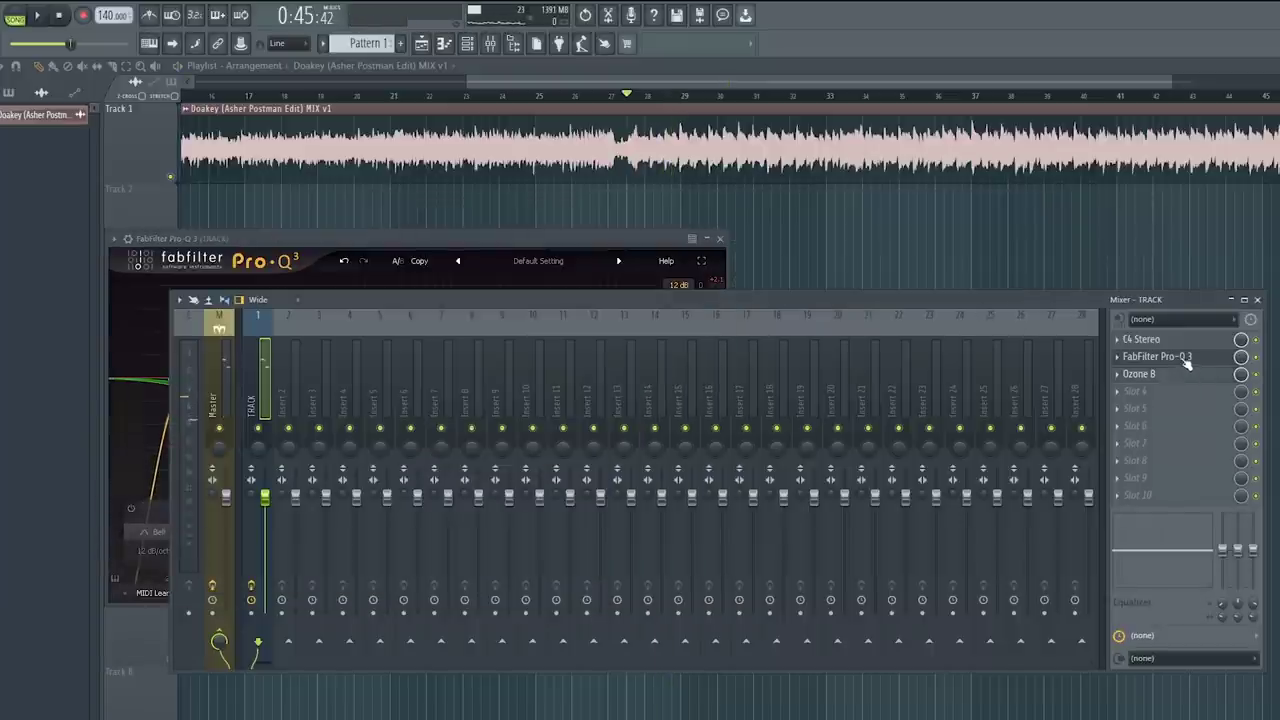
{"action": "left_click", "coordinate": [1165, 357]}
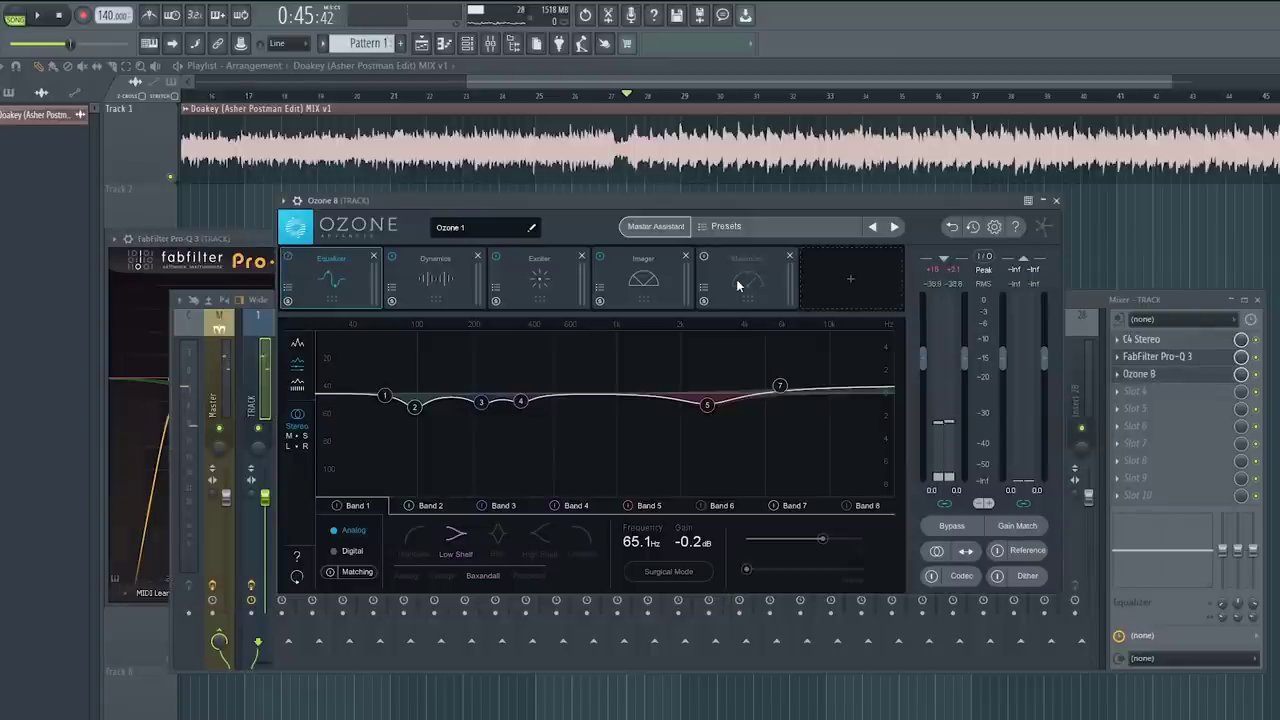
{"action": "left_click", "coordinate": [735, 285]}
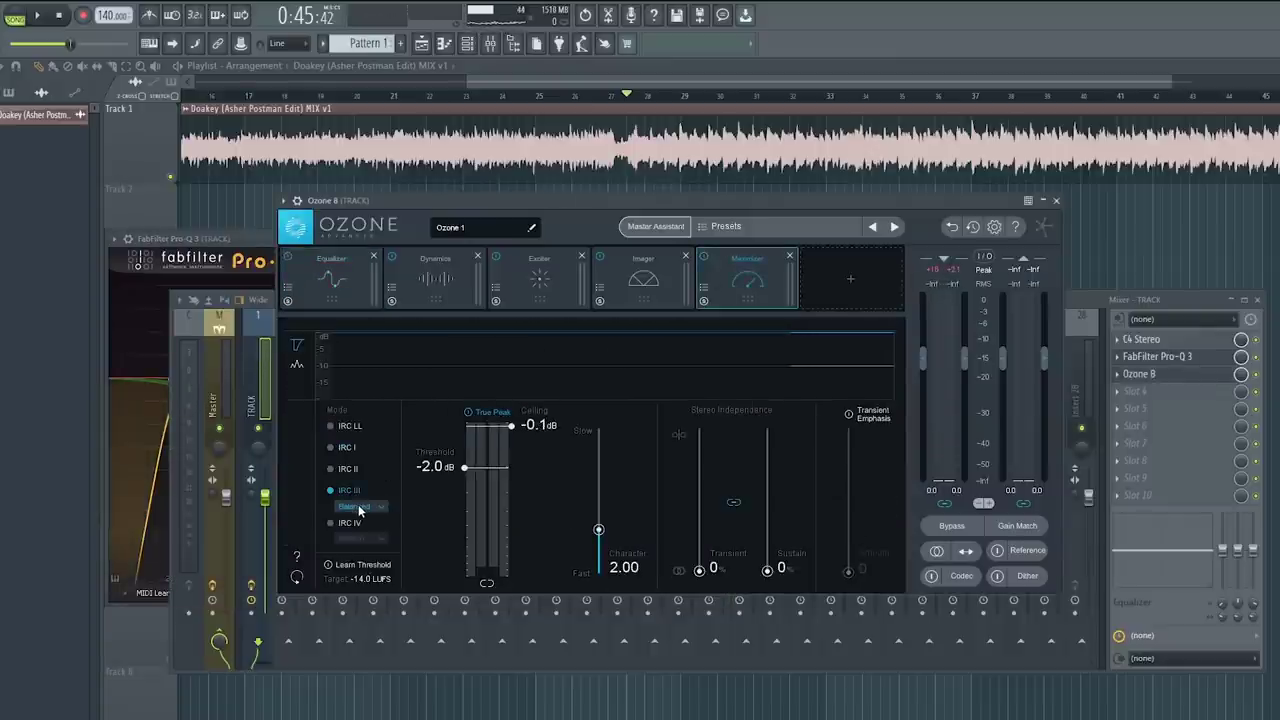
{"action": "left_click", "coordinate": [359, 509]}
{"action": "left_click_drag", "start_coordinate": [598, 529], "coordinate": [602, 544]}
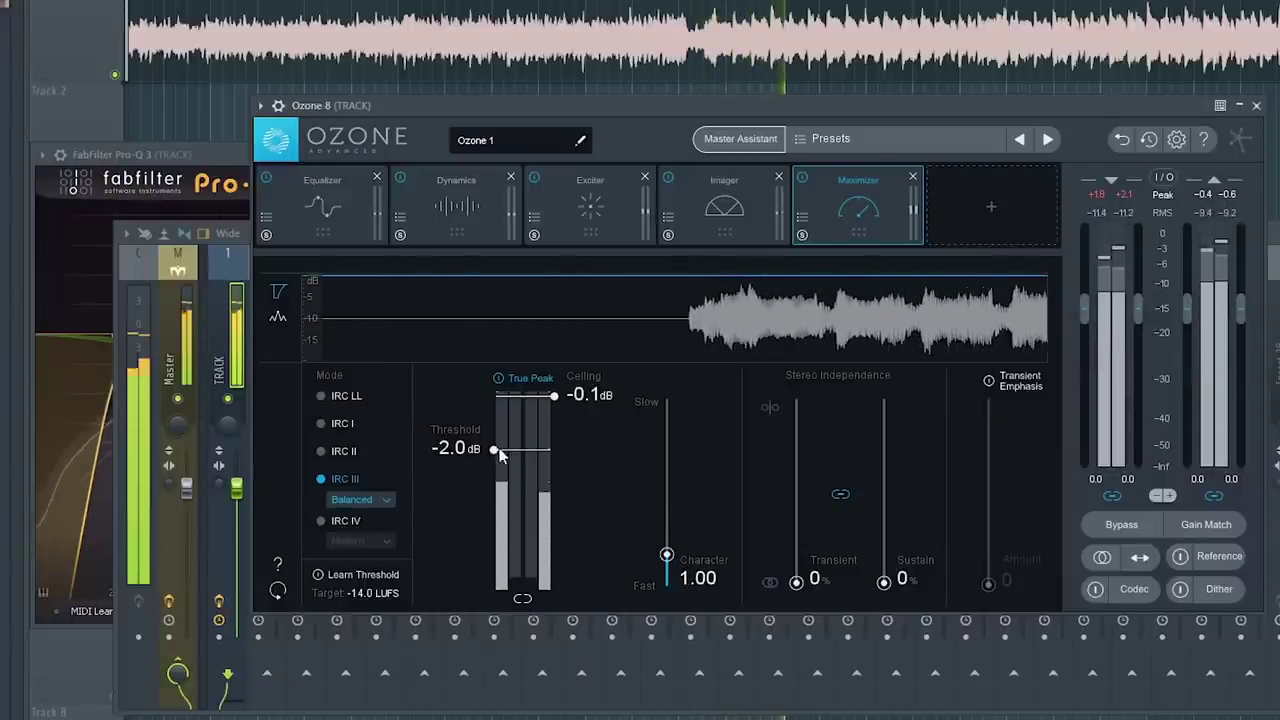
{"action": "left_click_drag", "start_coordinate": [493, 449], "coordinate": [464, 515]}
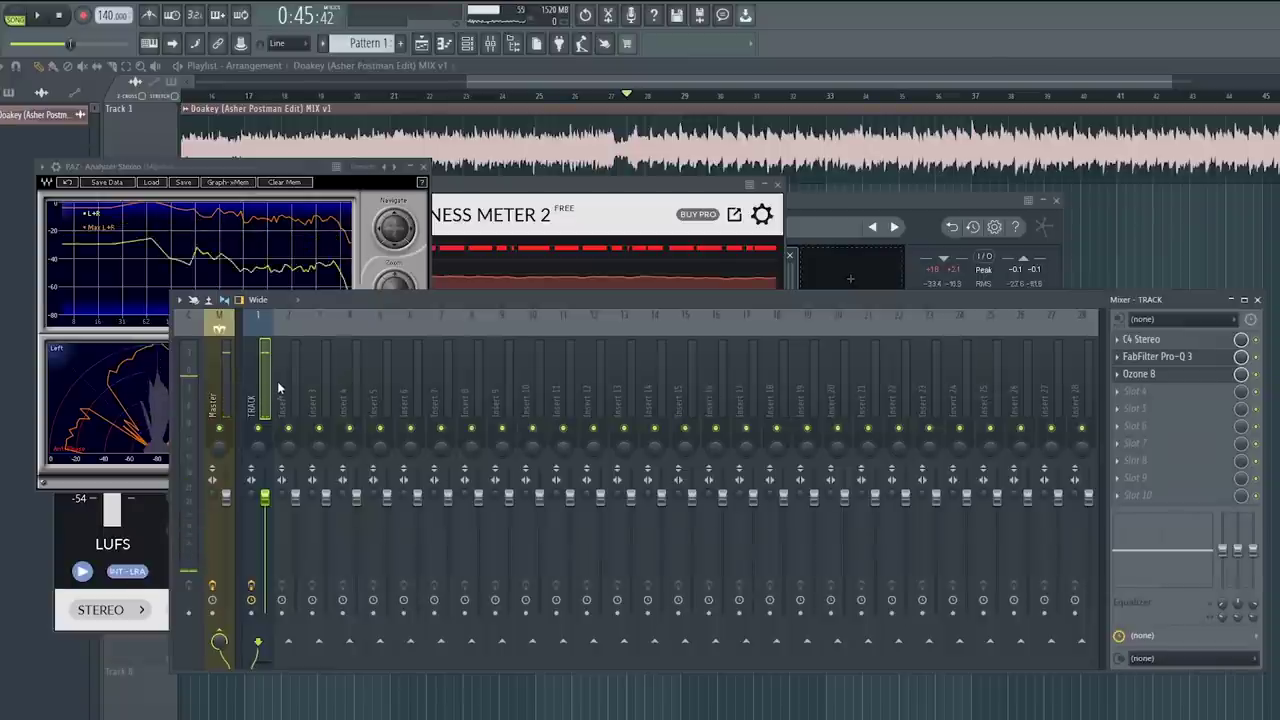
{"action": "left_click", "coordinate": [1180, 377]}
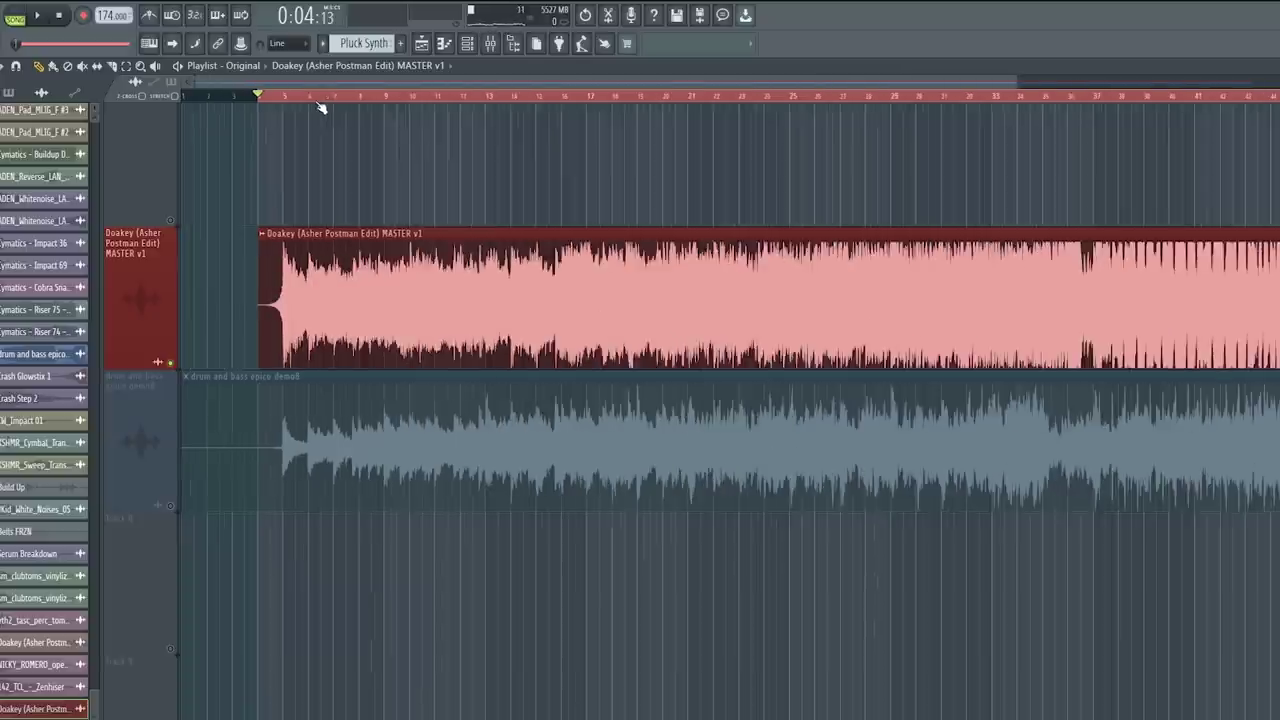
Step: Play the Doakey MASTER v1 clip from its beginning and make the playlist follow the playhead
{"action": "key", "text": "space"}
{"action": "scroll", "coordinate": [272, 100], "scroll_direction": "up", "scroll_amount": 3}
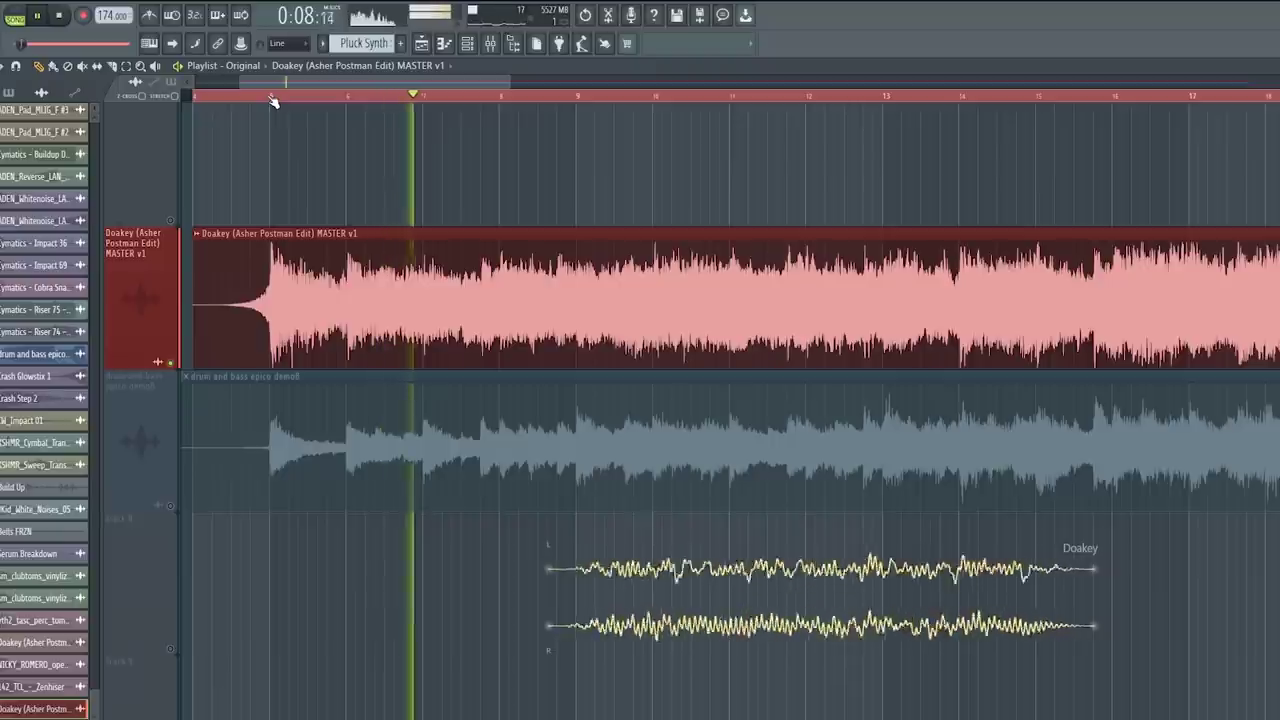
{"action": "scroll", "coordinate": [339, 98], "scroll_direction": "down", "scroll_amount": 1}
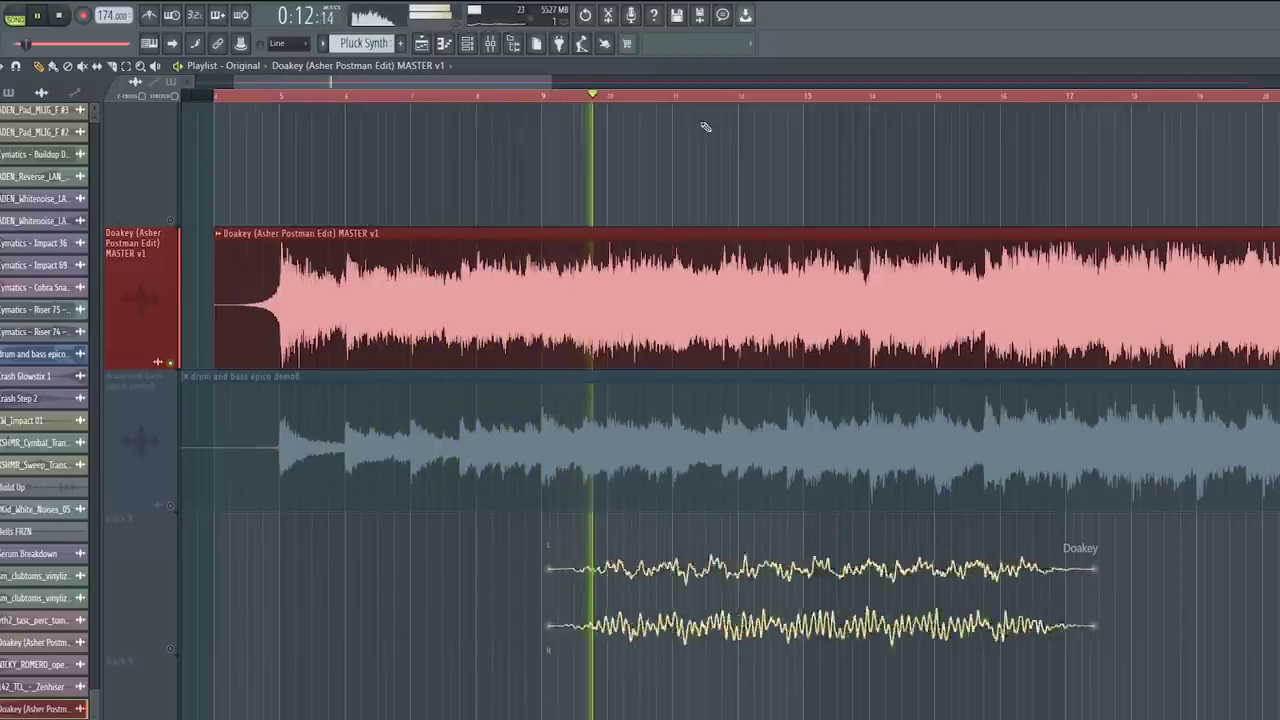
{"action": "scroll", "coordinate": [717, 99], "scroll_direction": "down", "scroll_amount": 2}
{"action": "scroll", "coordinate": [785, 87], "scroll_direction": "right", "scroll_amount": 1}
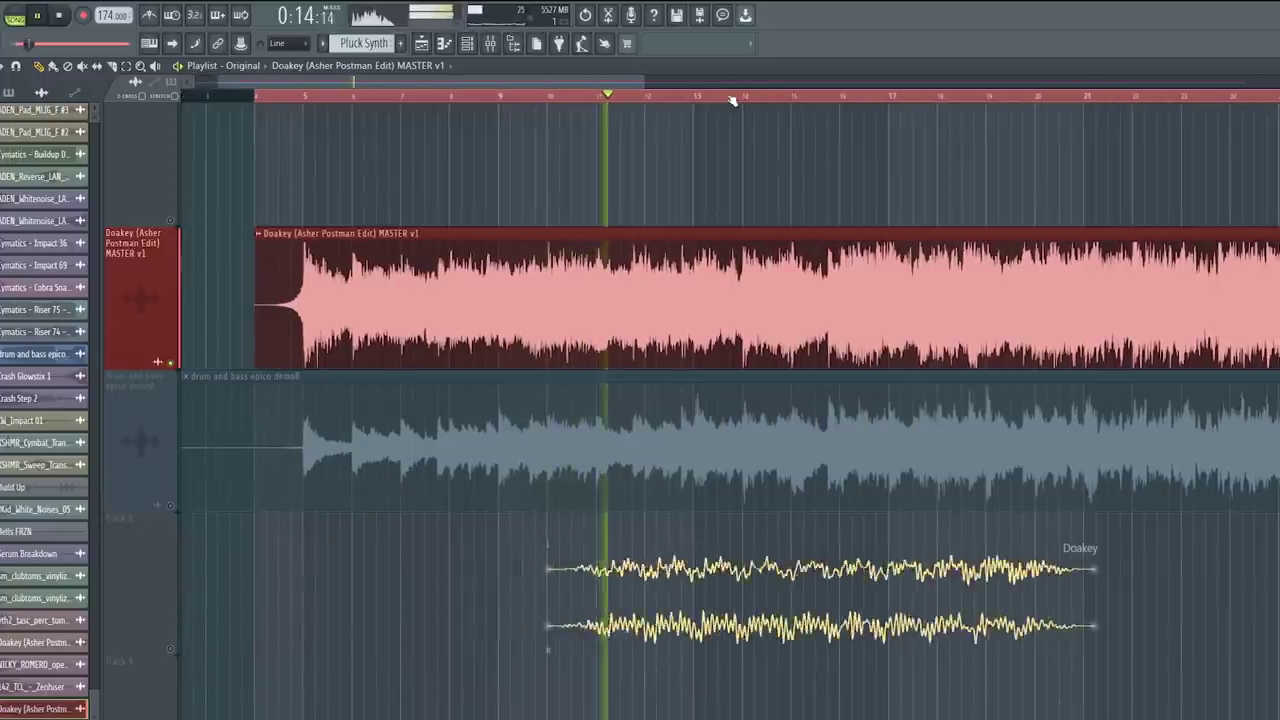
{"action": "left_click", "coordinate": [172, 43]}
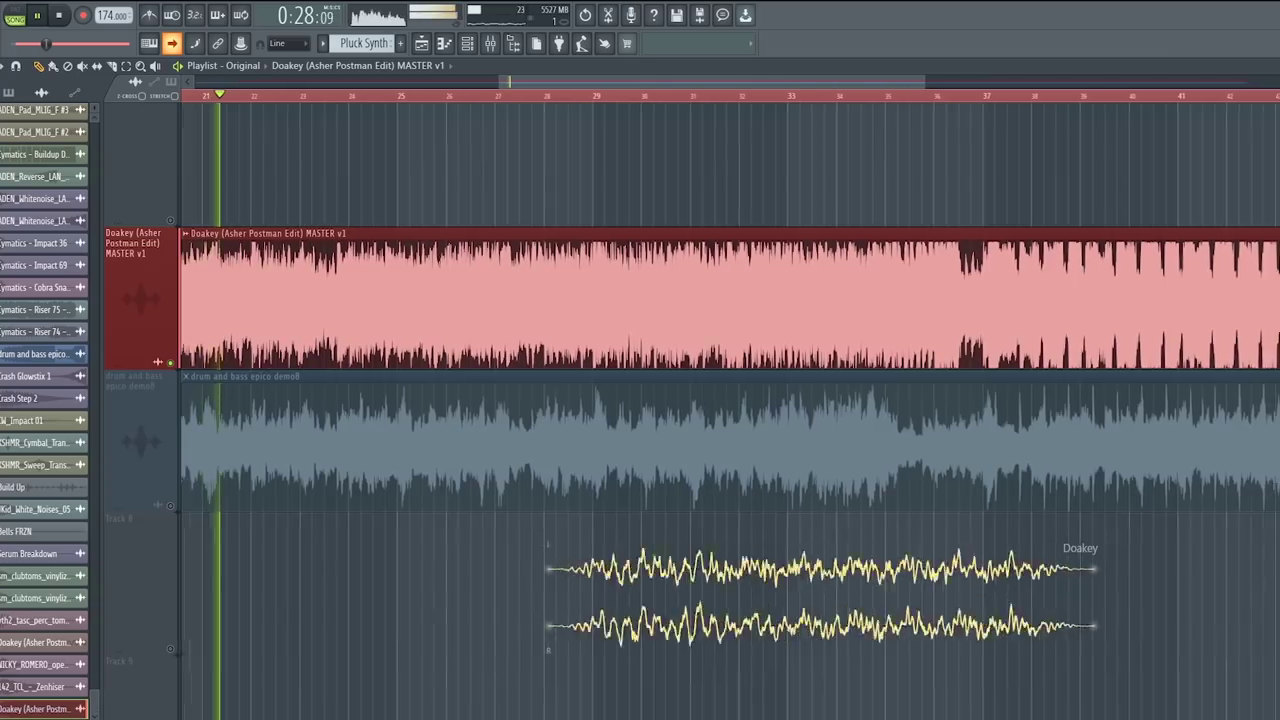
Step: Compare the drum and bass epico demo8 track with the MASTER v1 track by alternately soloing them during playback
{"action": "right_click", "coordinate": [171, 506]}
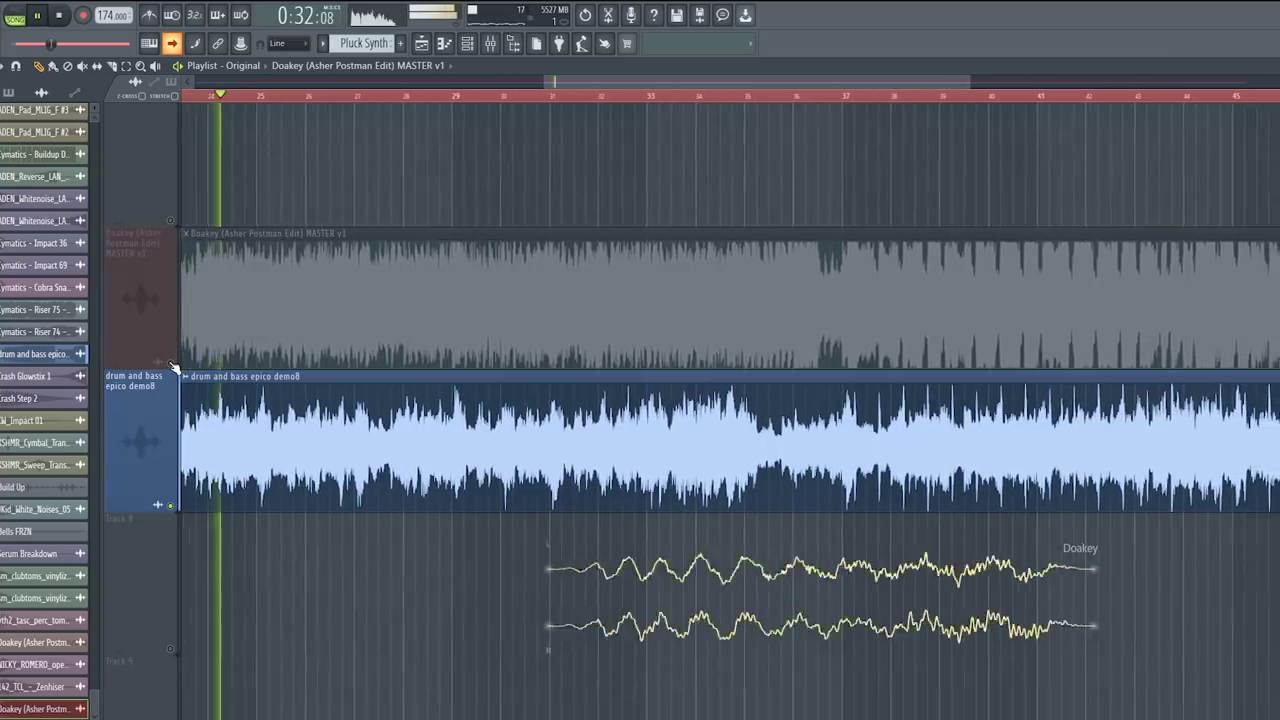
{"action": "right_click", "coordinate": [171, 363]}
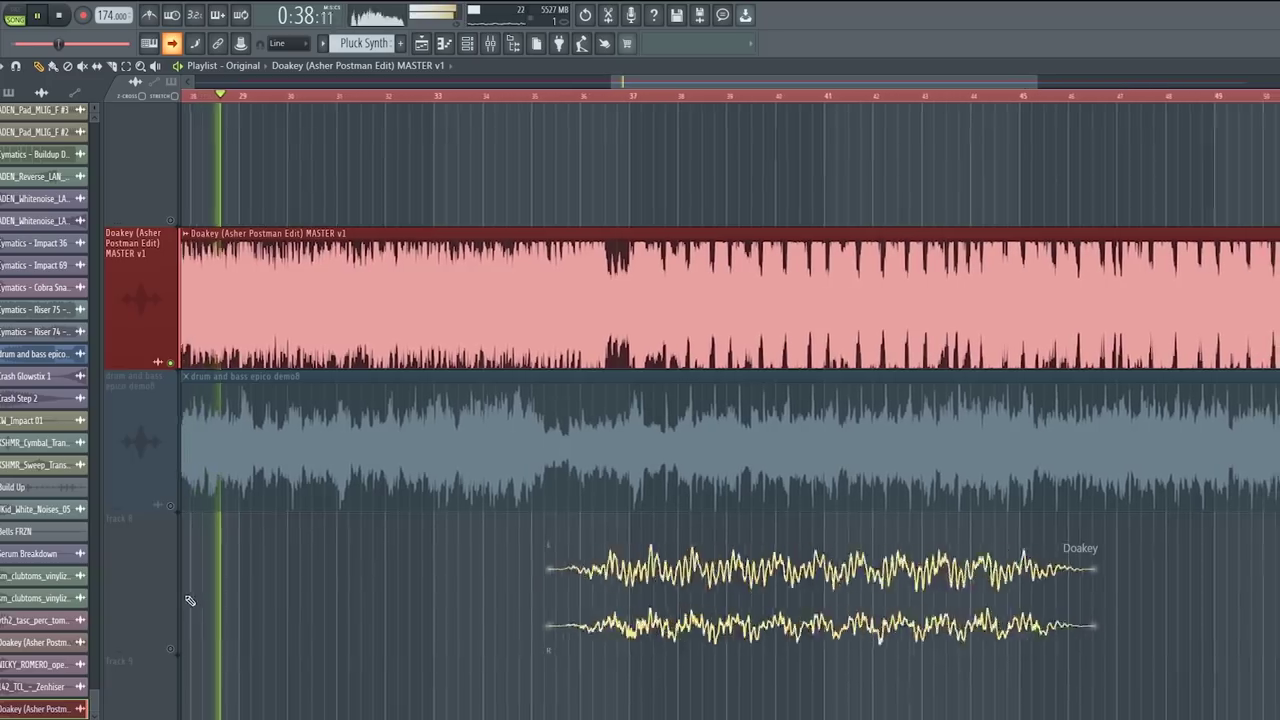
{"action": "right_click", "coordinate": [170, 505]}
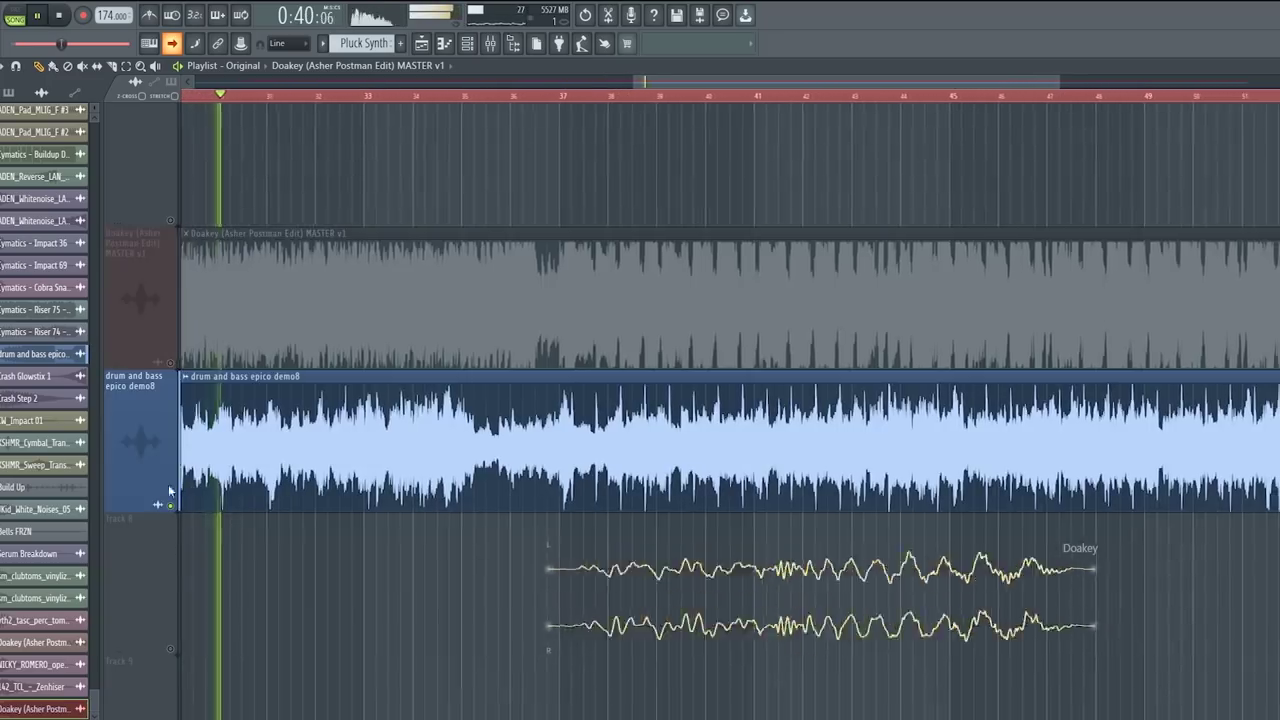
{"action": "right_click", "coordinate": [171, 363]}
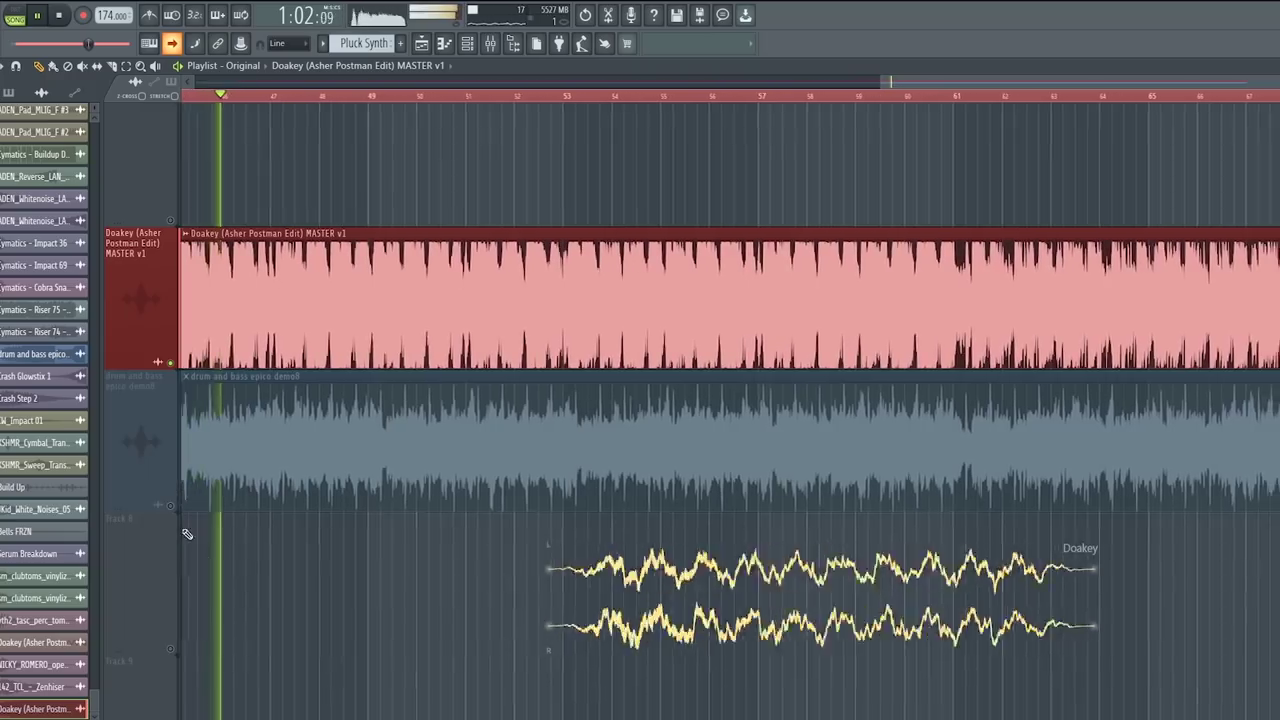
{"action": "right_click", "coordinate": [174, 507]}
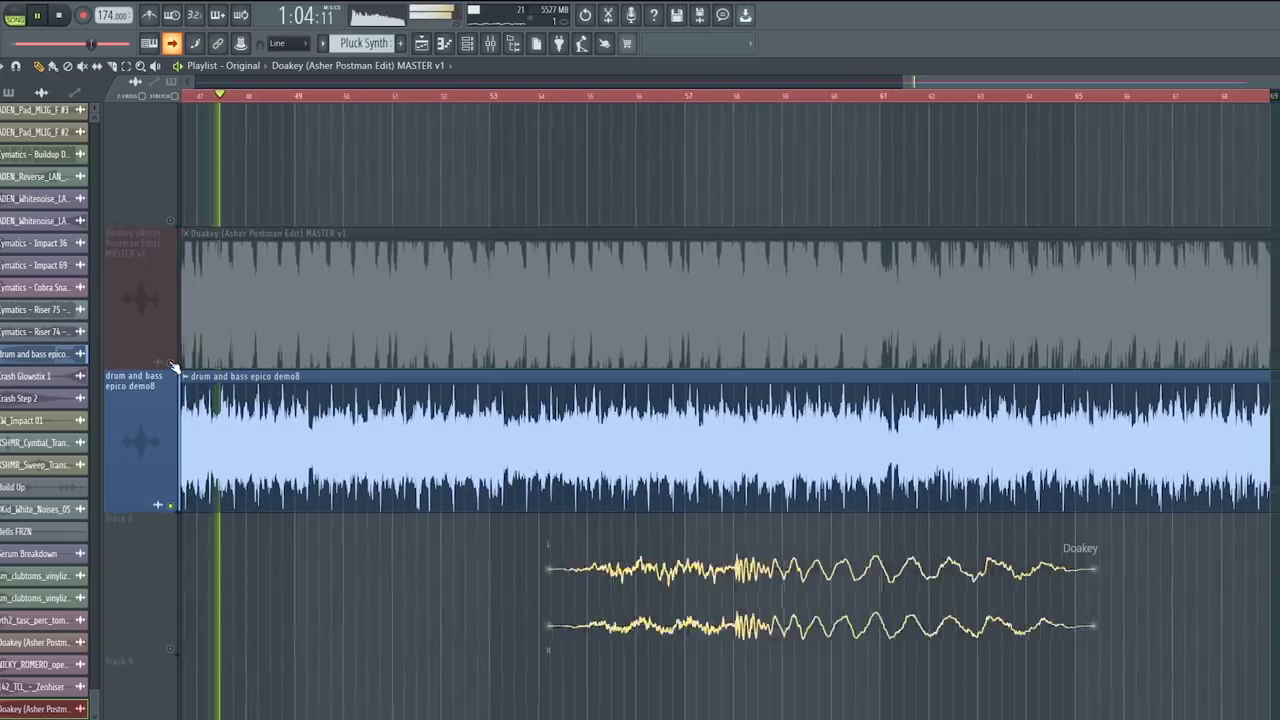
{"action": "right_click", "coordinate": [172, 364]}
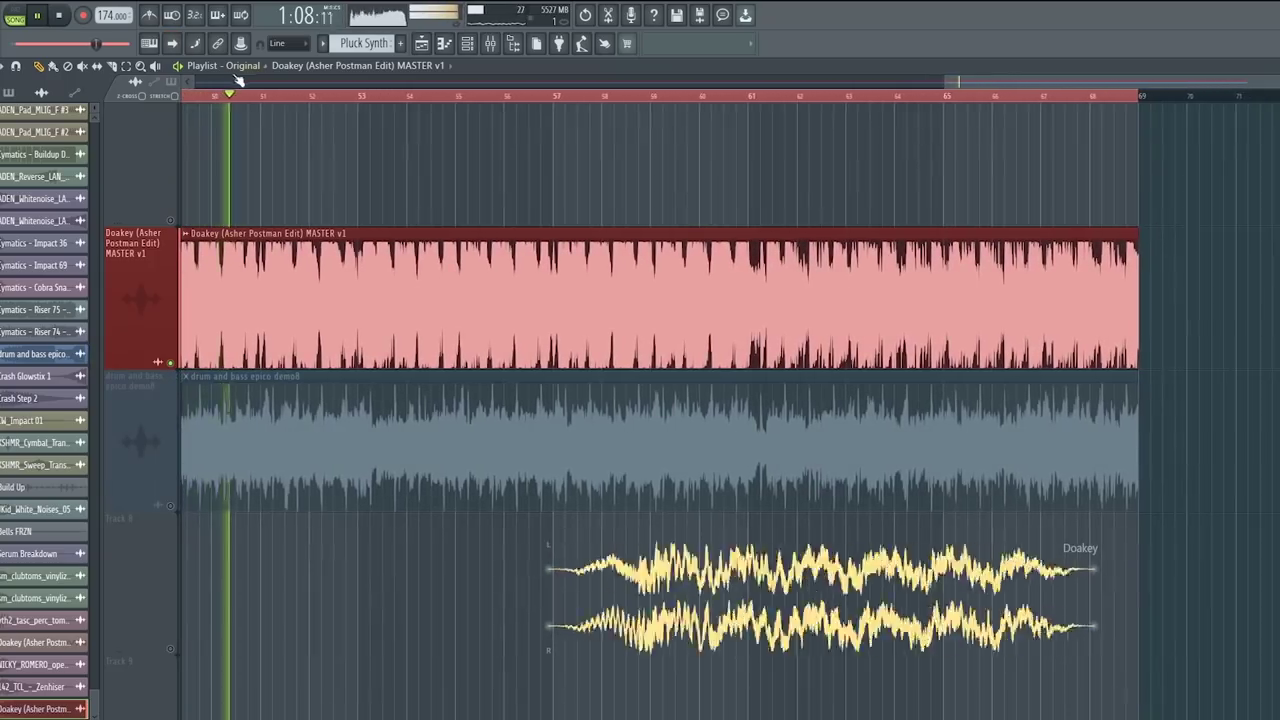
Step: Stop the playlist from following the playhead and listen to the closing section of the mastered track
{"action": "scroll", "coordinate": [311, 79], "scroll_direction": "up", "scroll_amount": 3}
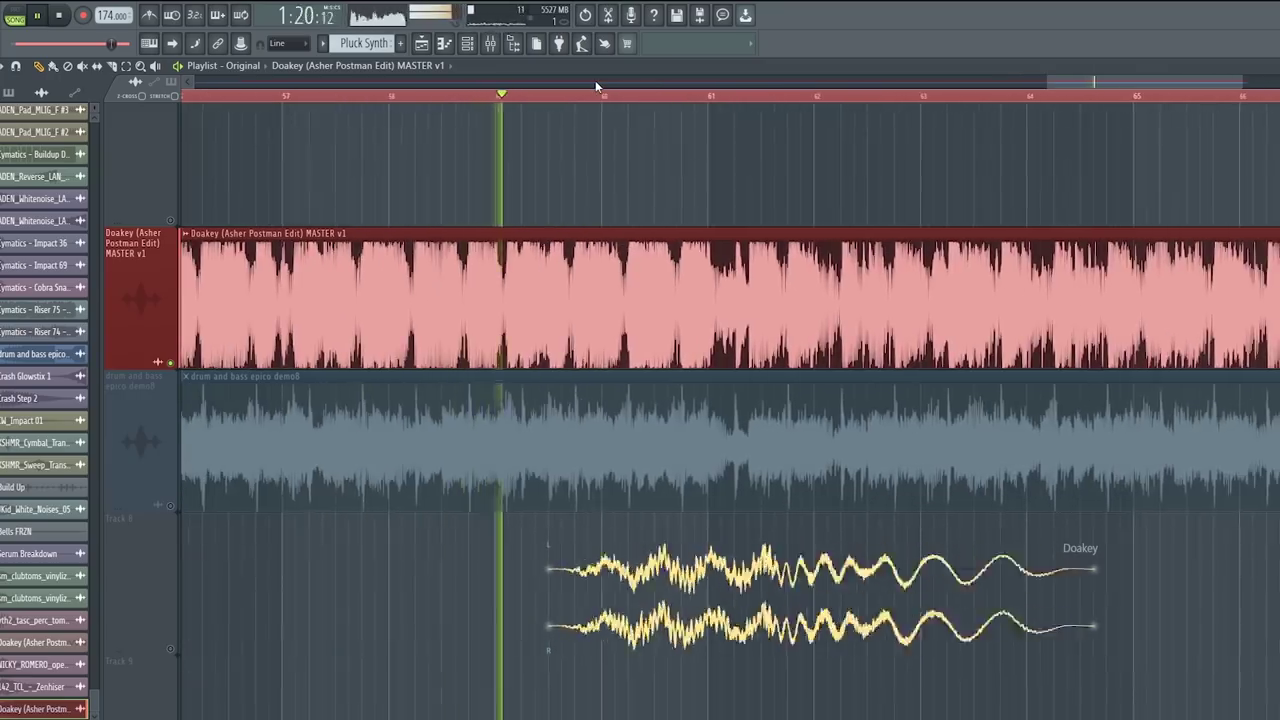
{"action": "scroll", "coordinate": [596, 86], "scroll_direction": "down", "scroll_amount": 1}
{"action": "scroll", "coordinate": [595, 99], "scroll_direction": "down", "scroll_amount": 2}
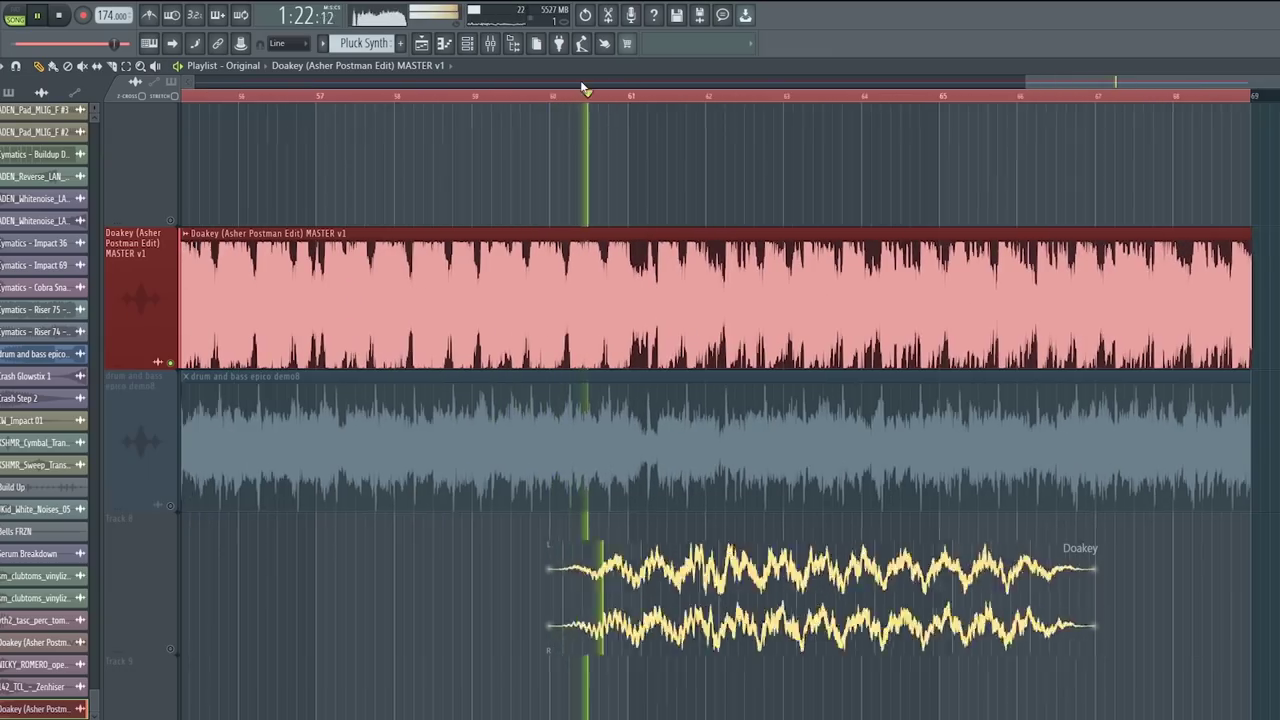
{"action": "scroll", "coordinate": [595, 100], "scroll_direction": "down", "scroll_amount": 1}
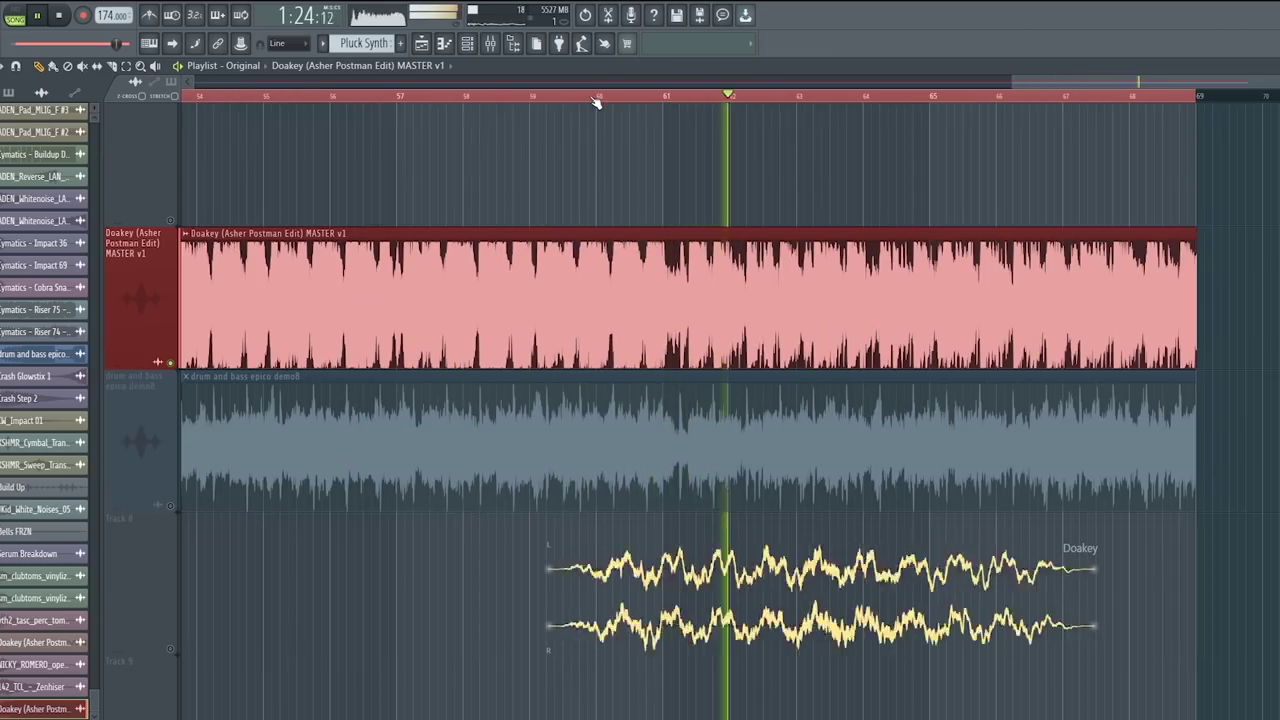